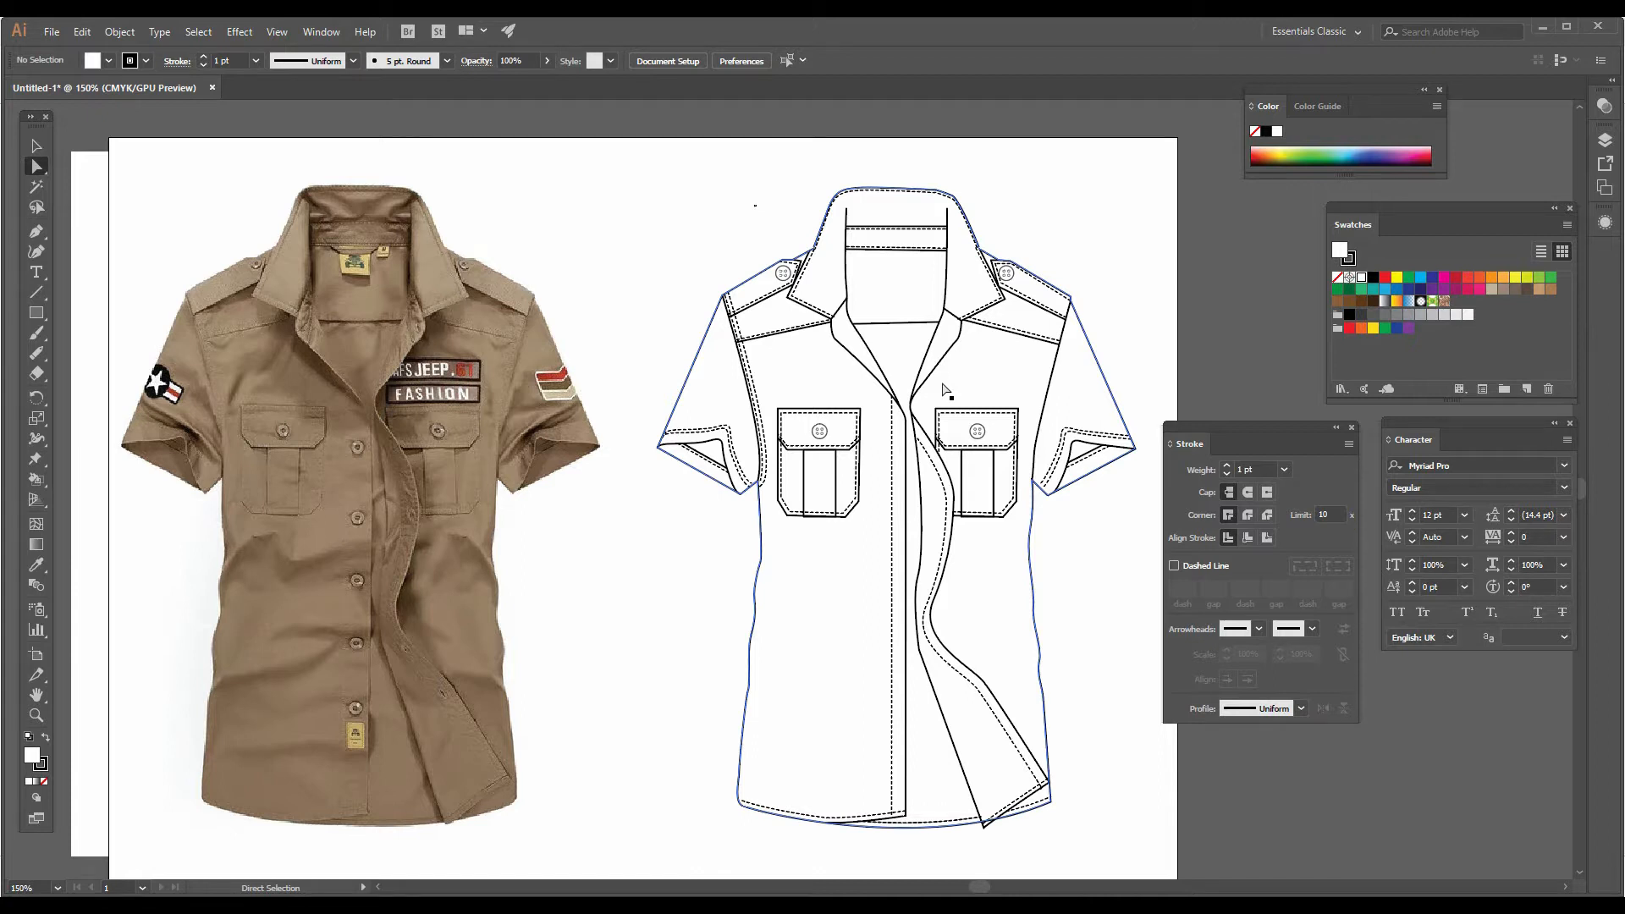
Step: Fill the whole shirt outline of the line drawing with the beige swatch C=25 M=25 Y=40 K=0
click(618, 289)
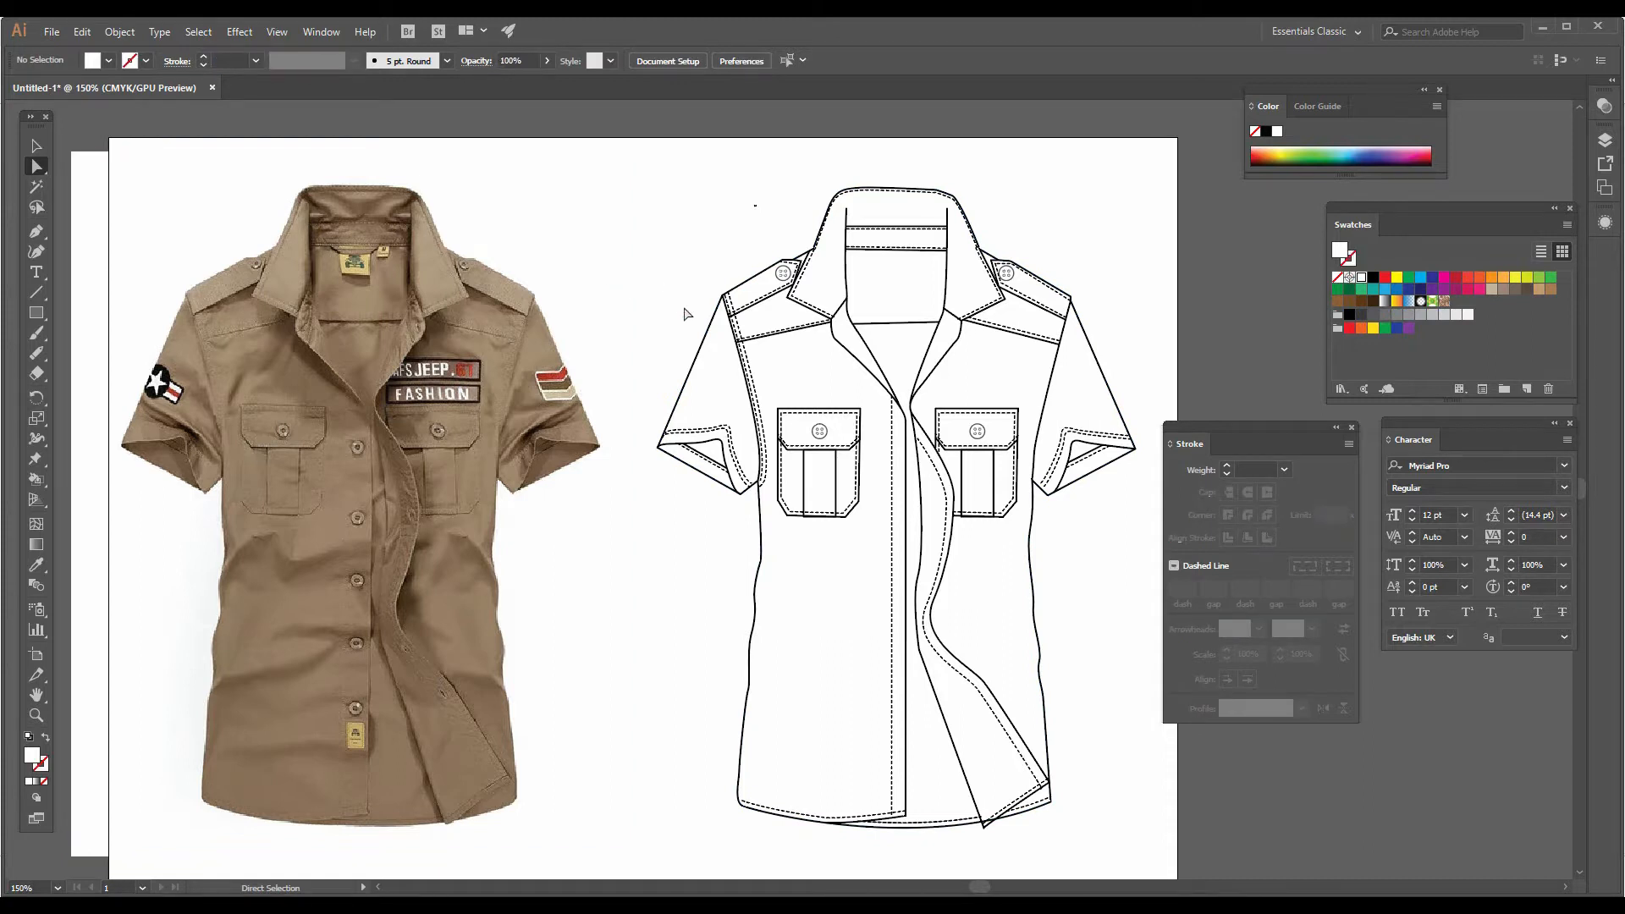
click(702, 342)
shift+click(542, 309)
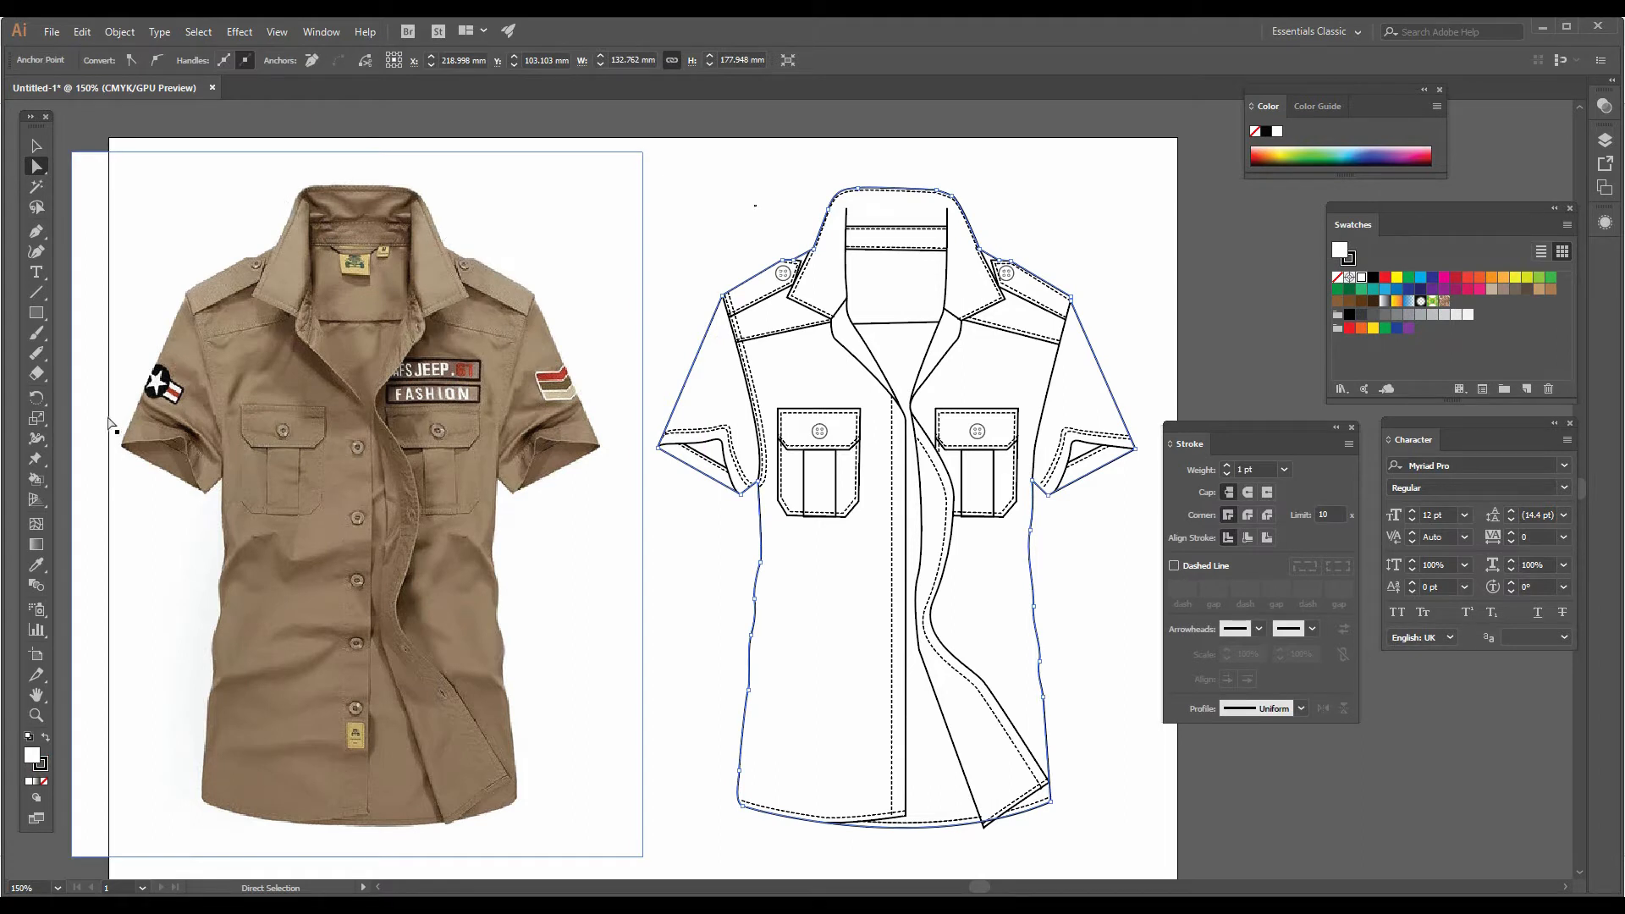
click(739, 673)
click(751, 682)
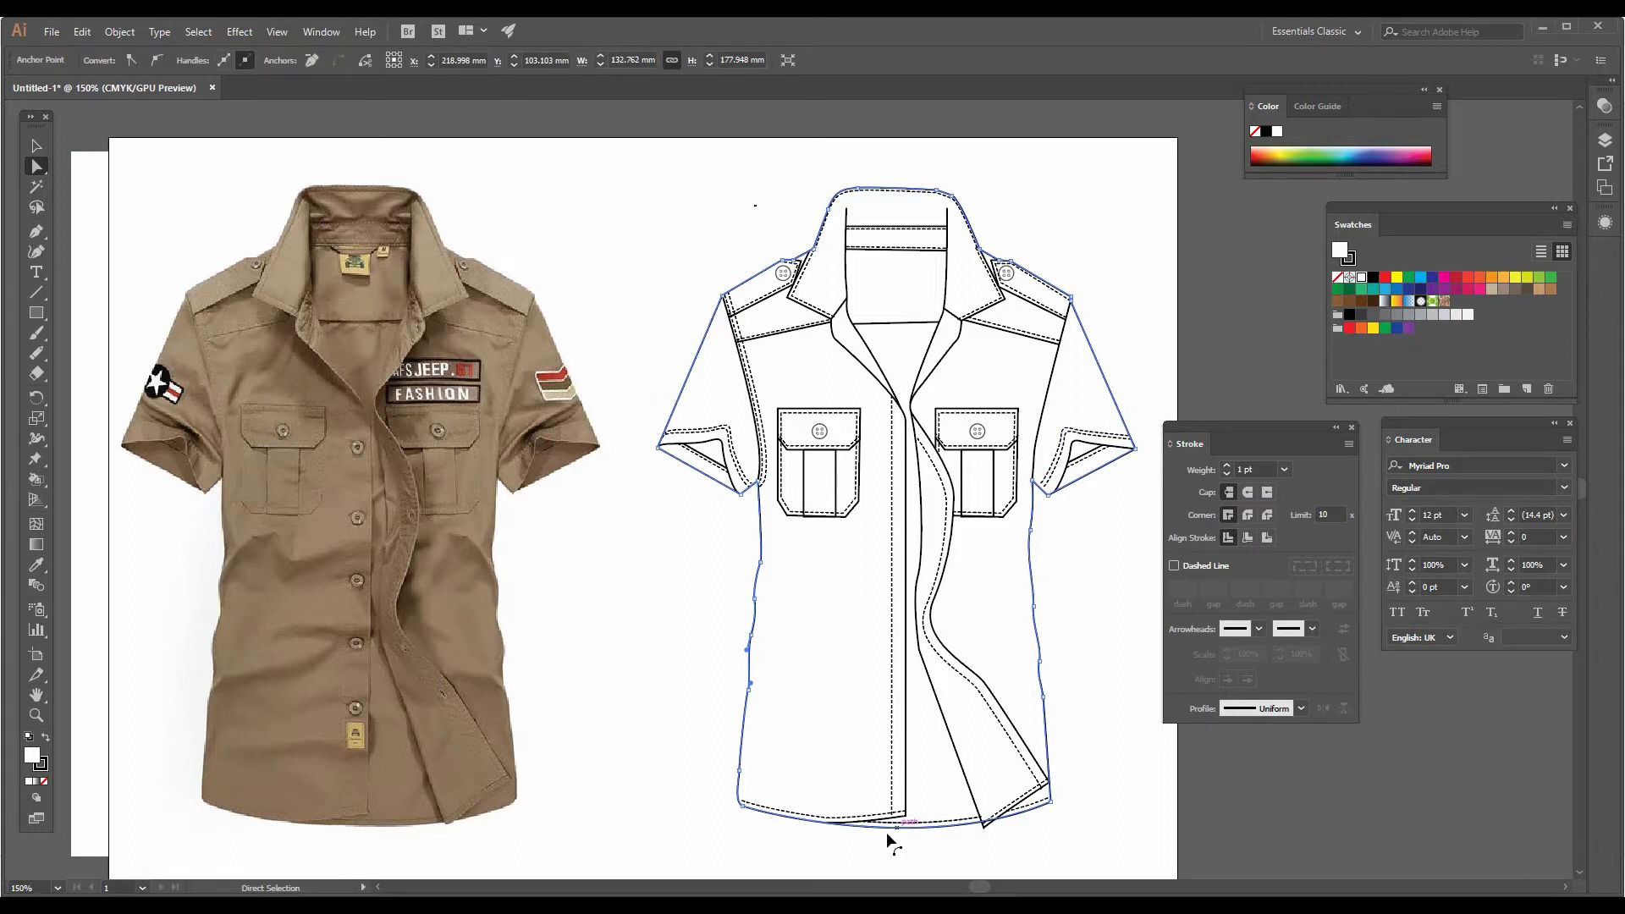
click(650, 635)
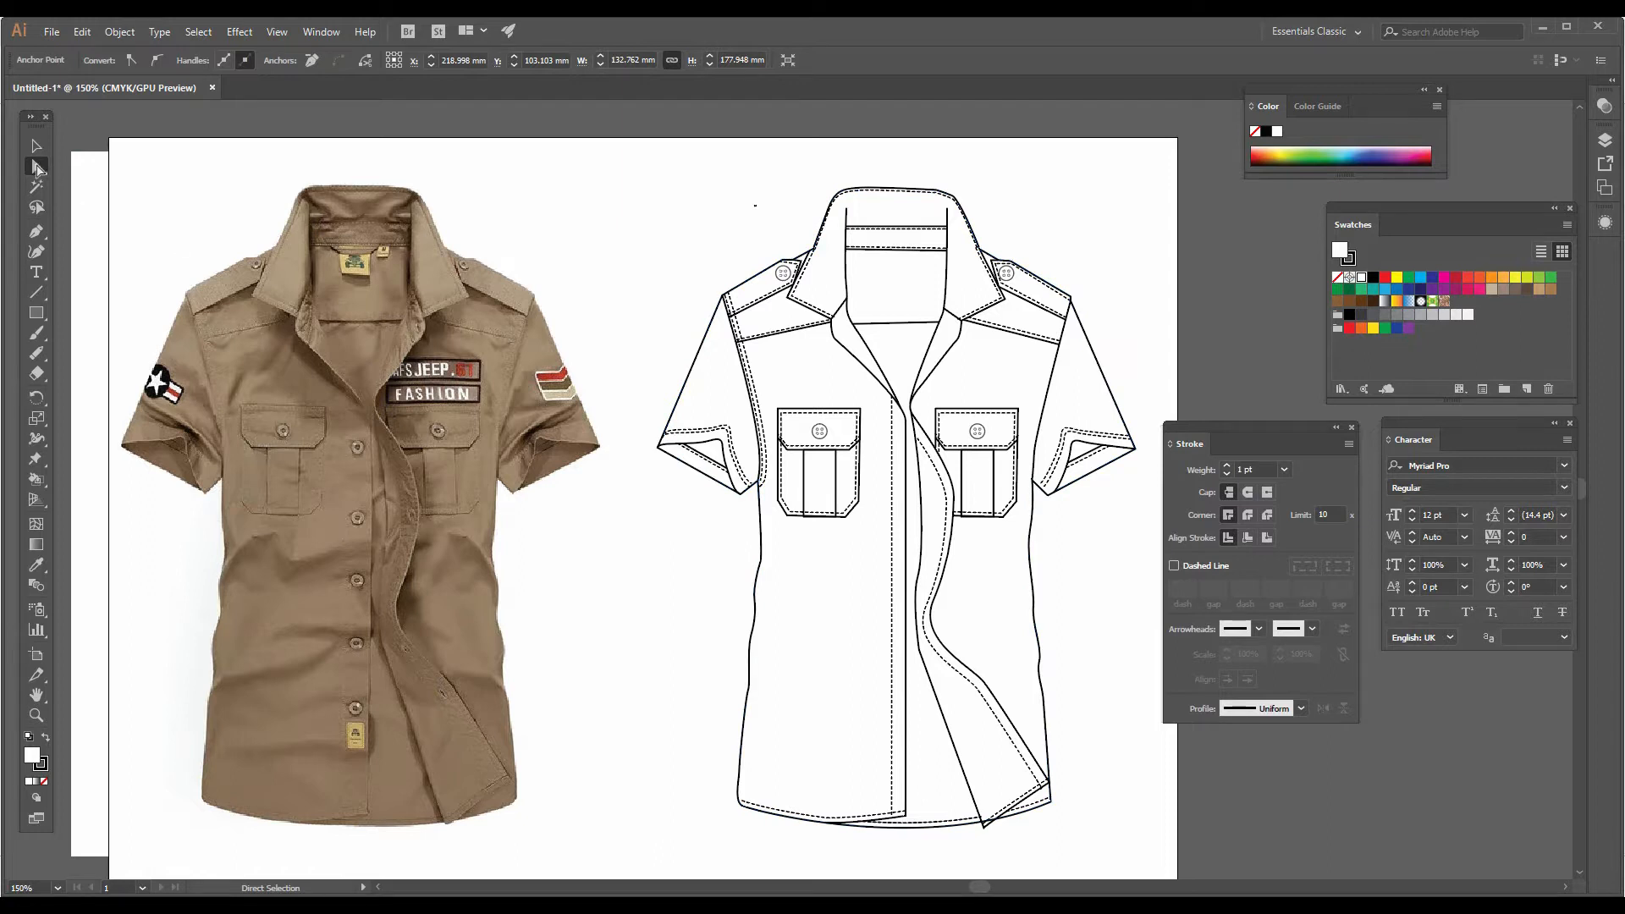
click(758, 620)
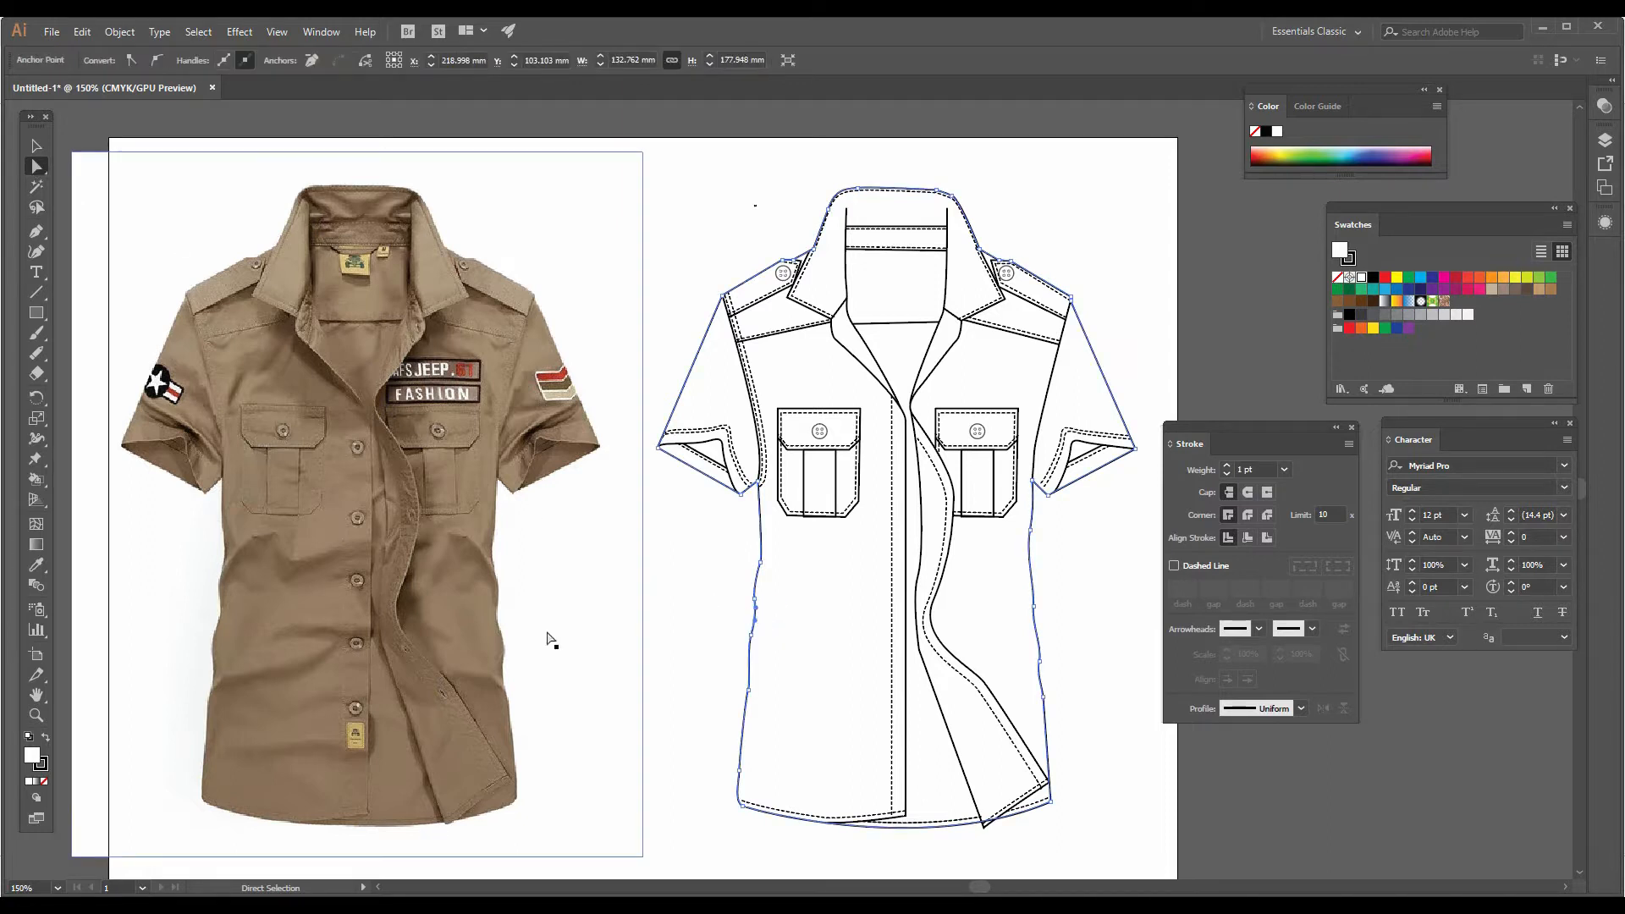
click(1492, 290)
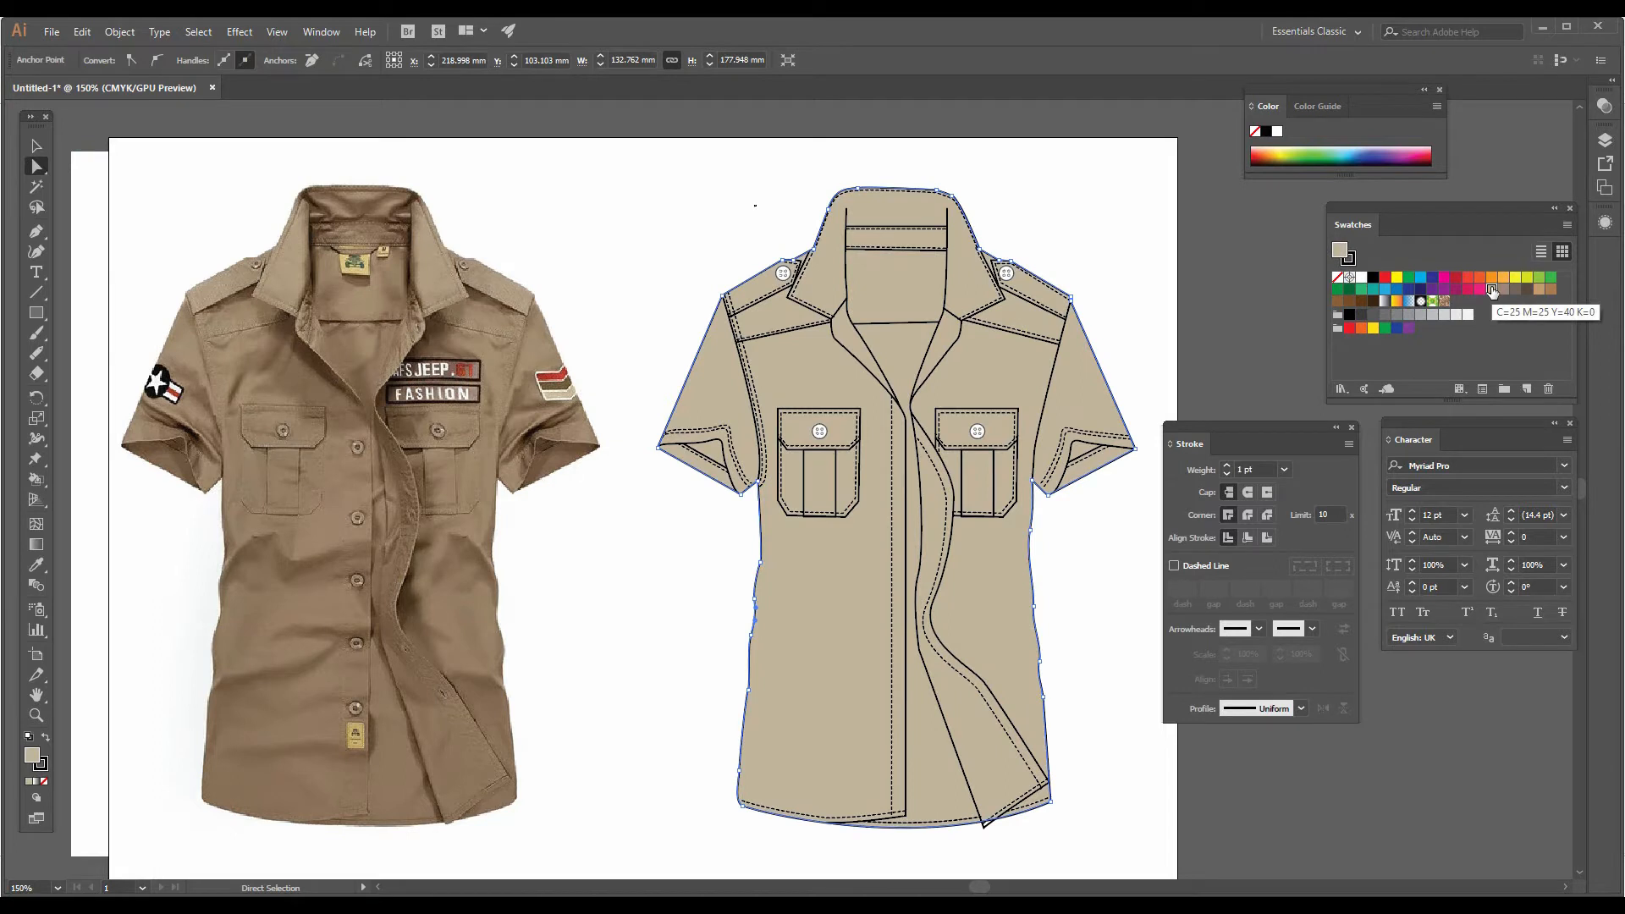
Step: Compare several brown swatches as the shirt's fill against the photo, ending on the light beige
drag(1449, 212, 257, 345)
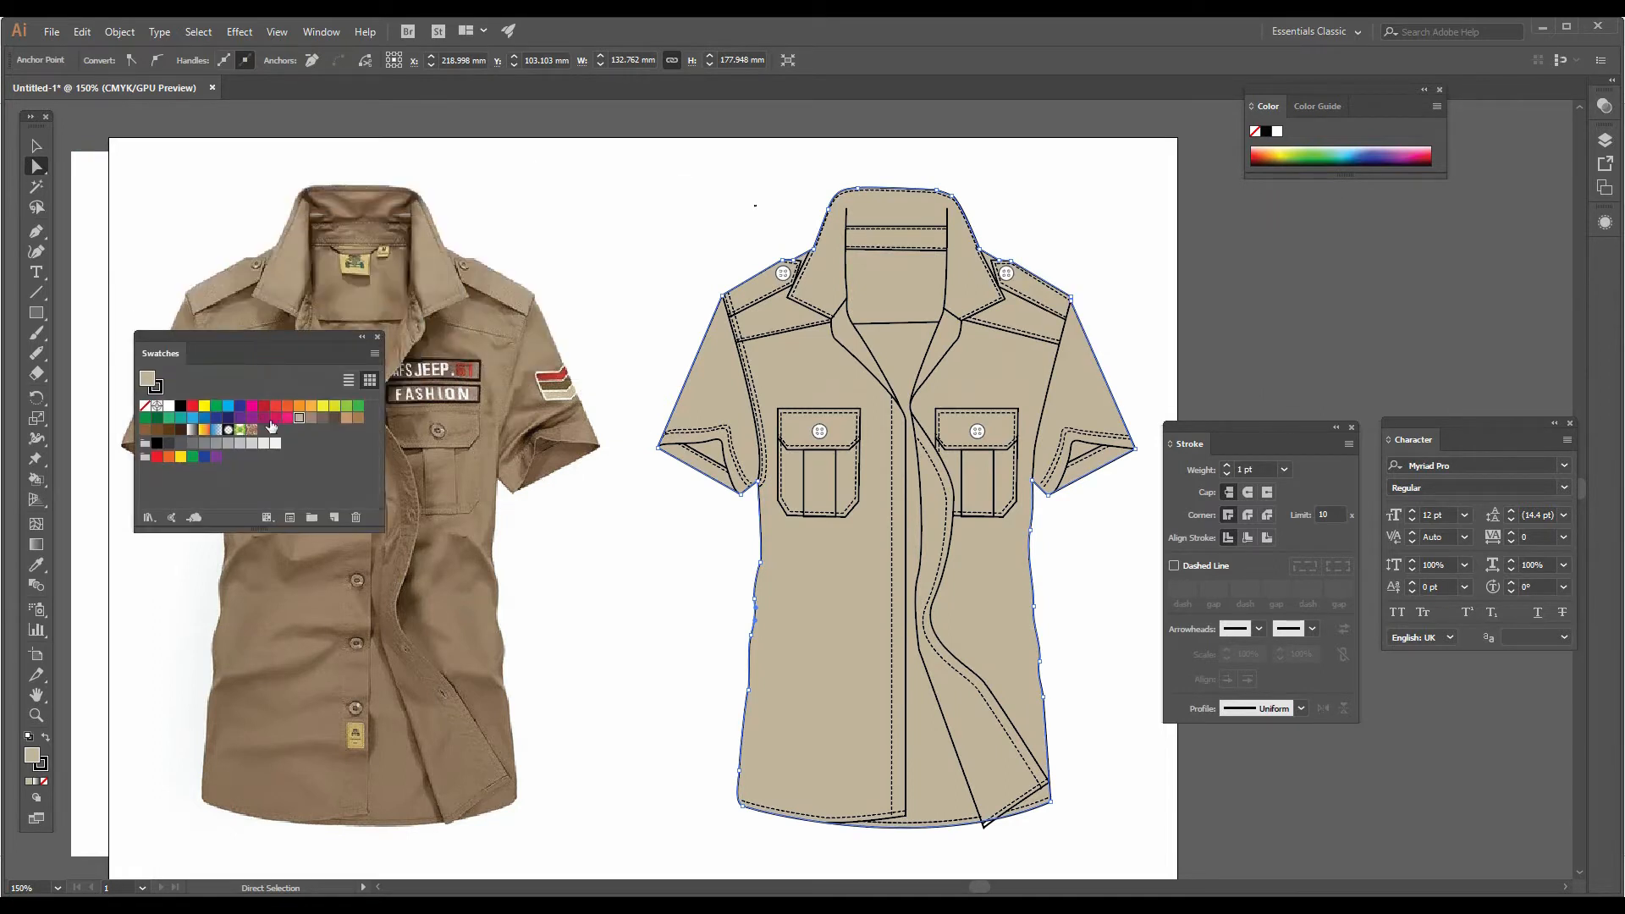
click(335, 421)
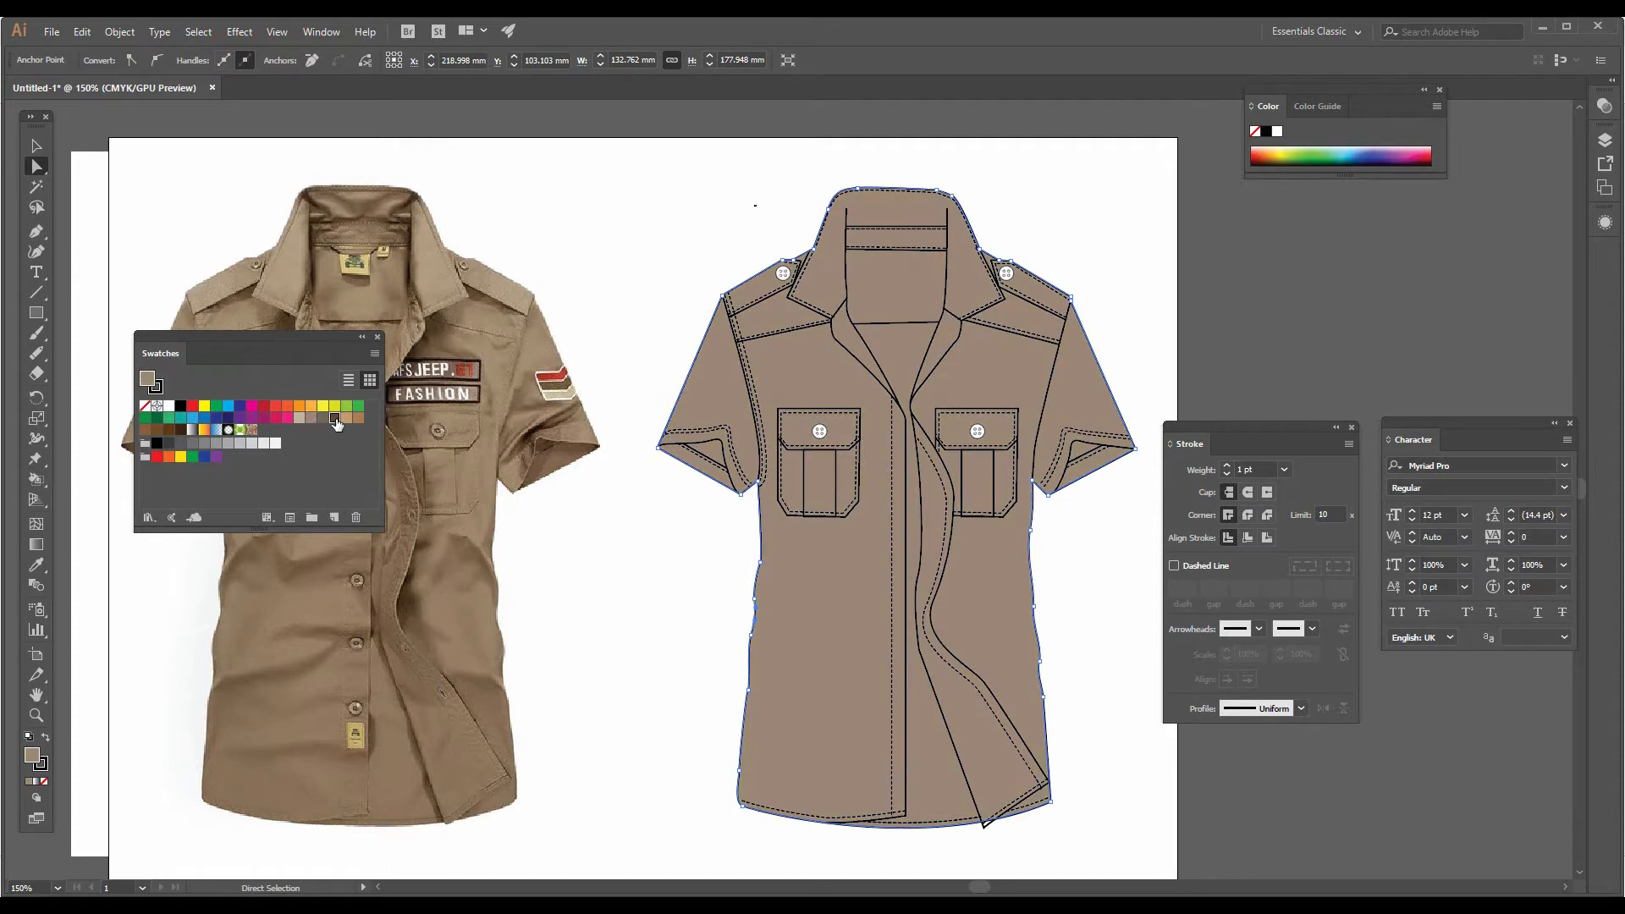
click(343, 418)
click(352, 419)
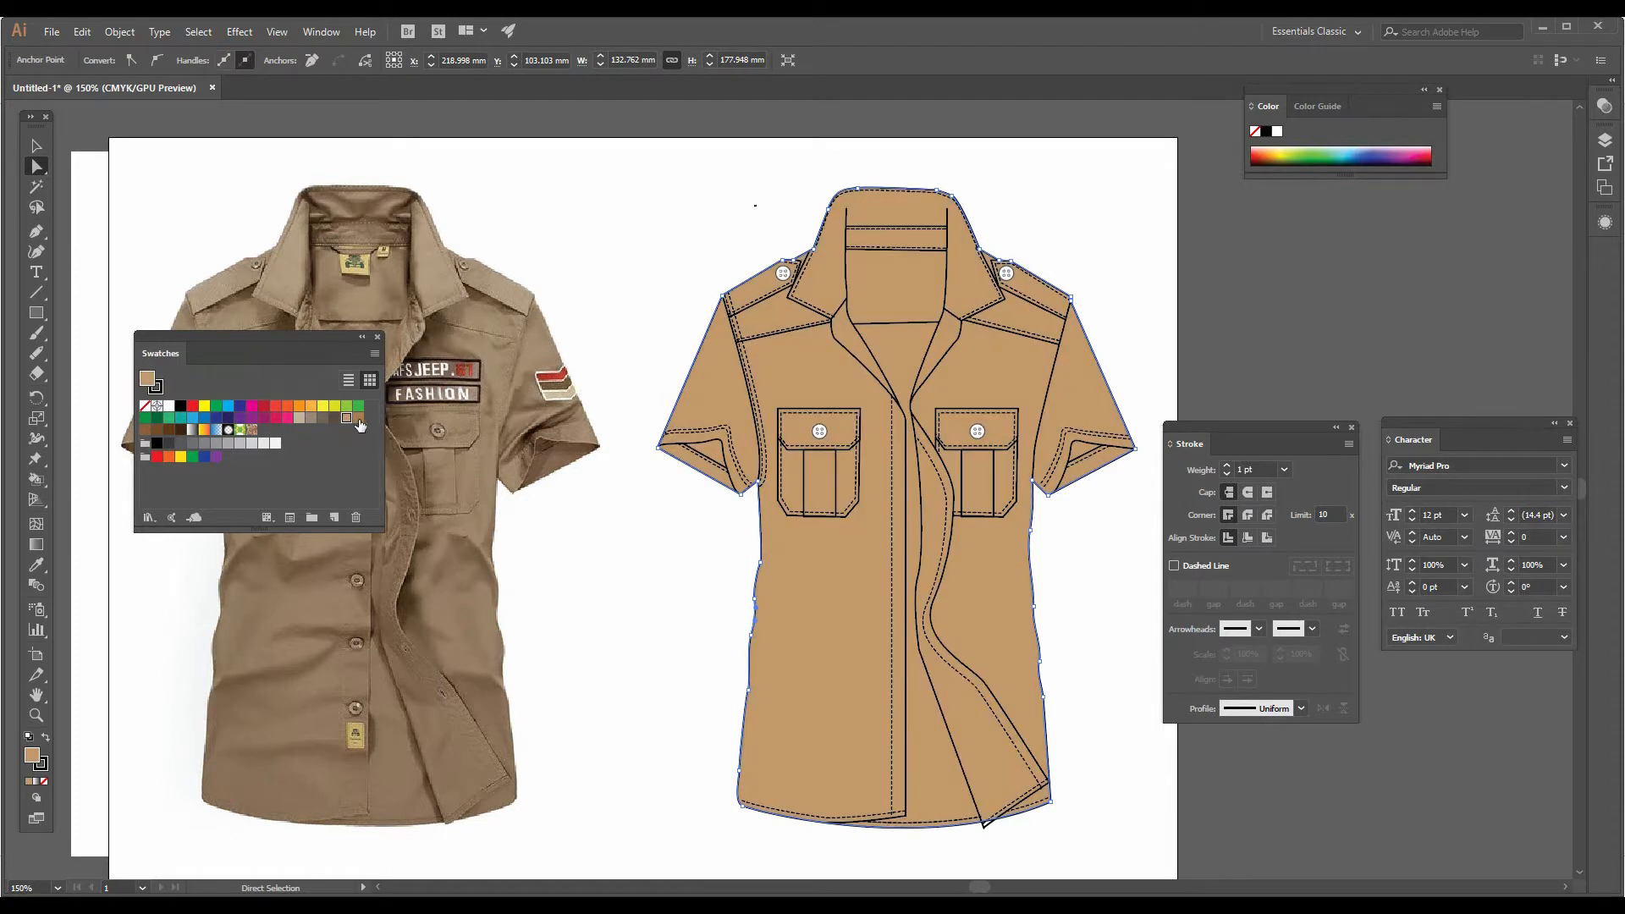
click(358, 421)
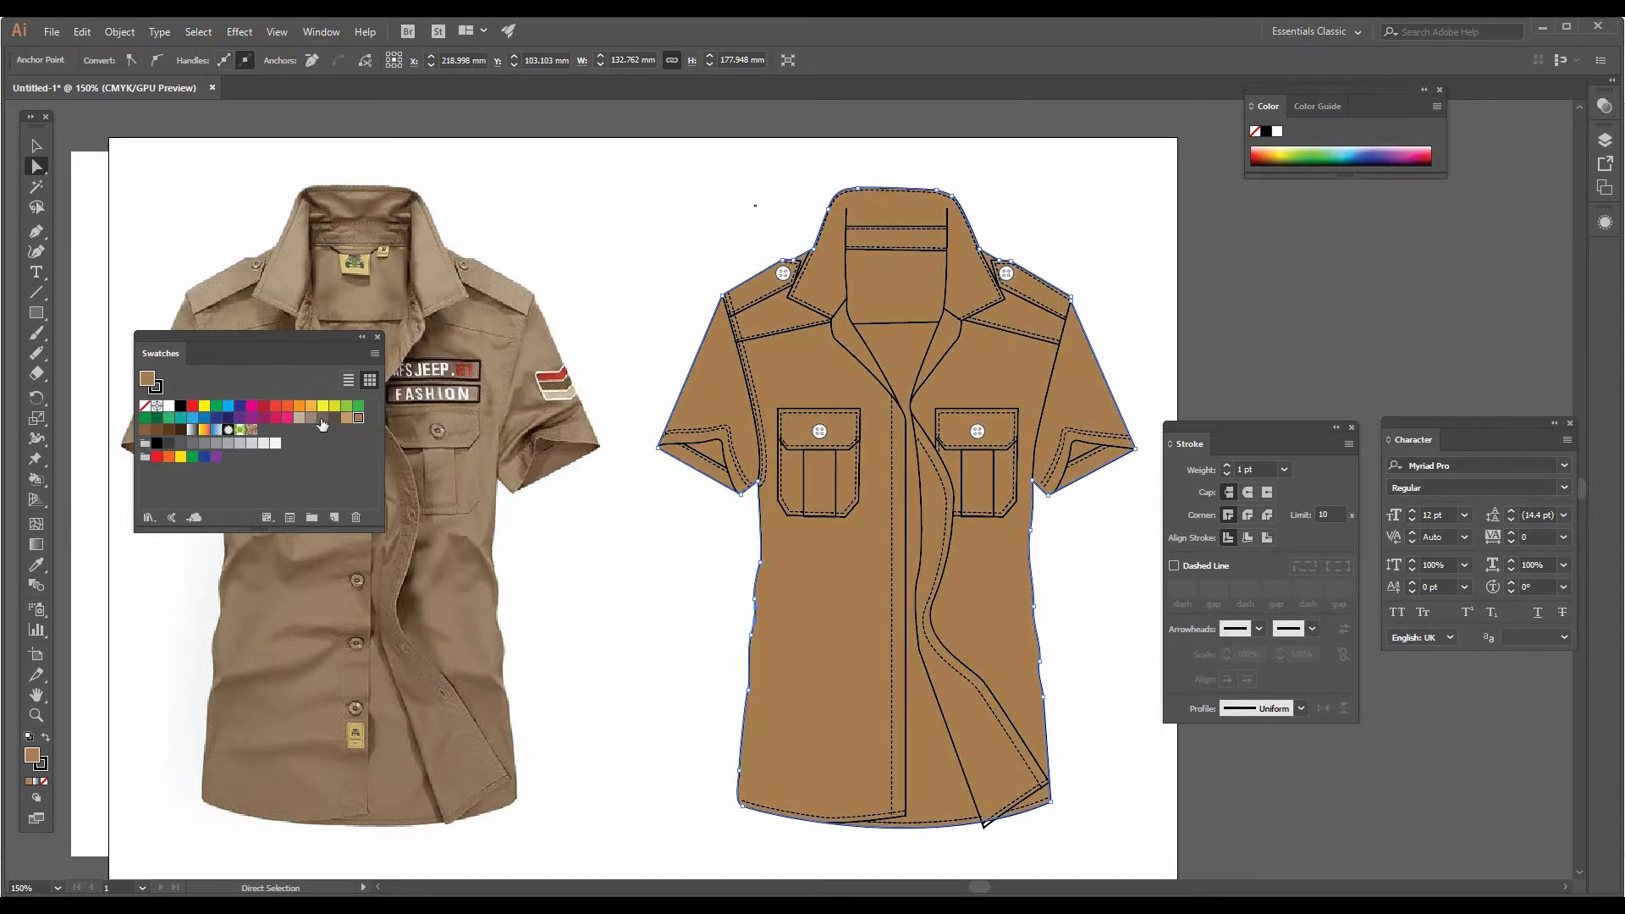
click(309, 418)
click(300, 418)
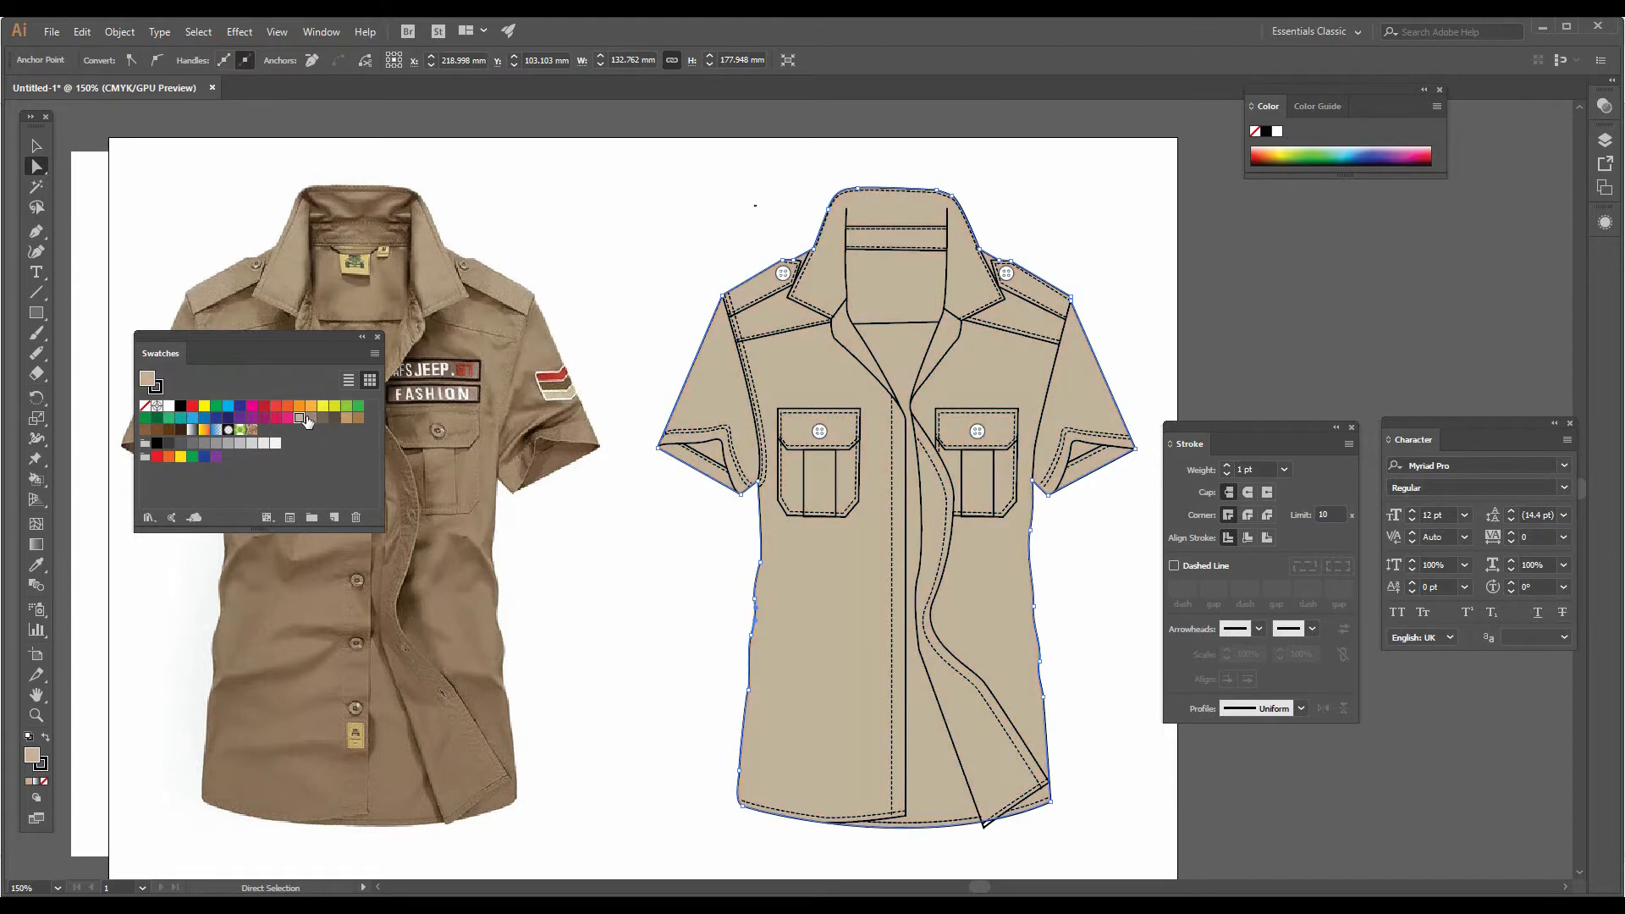
click(498, 224)
click(704, 190)
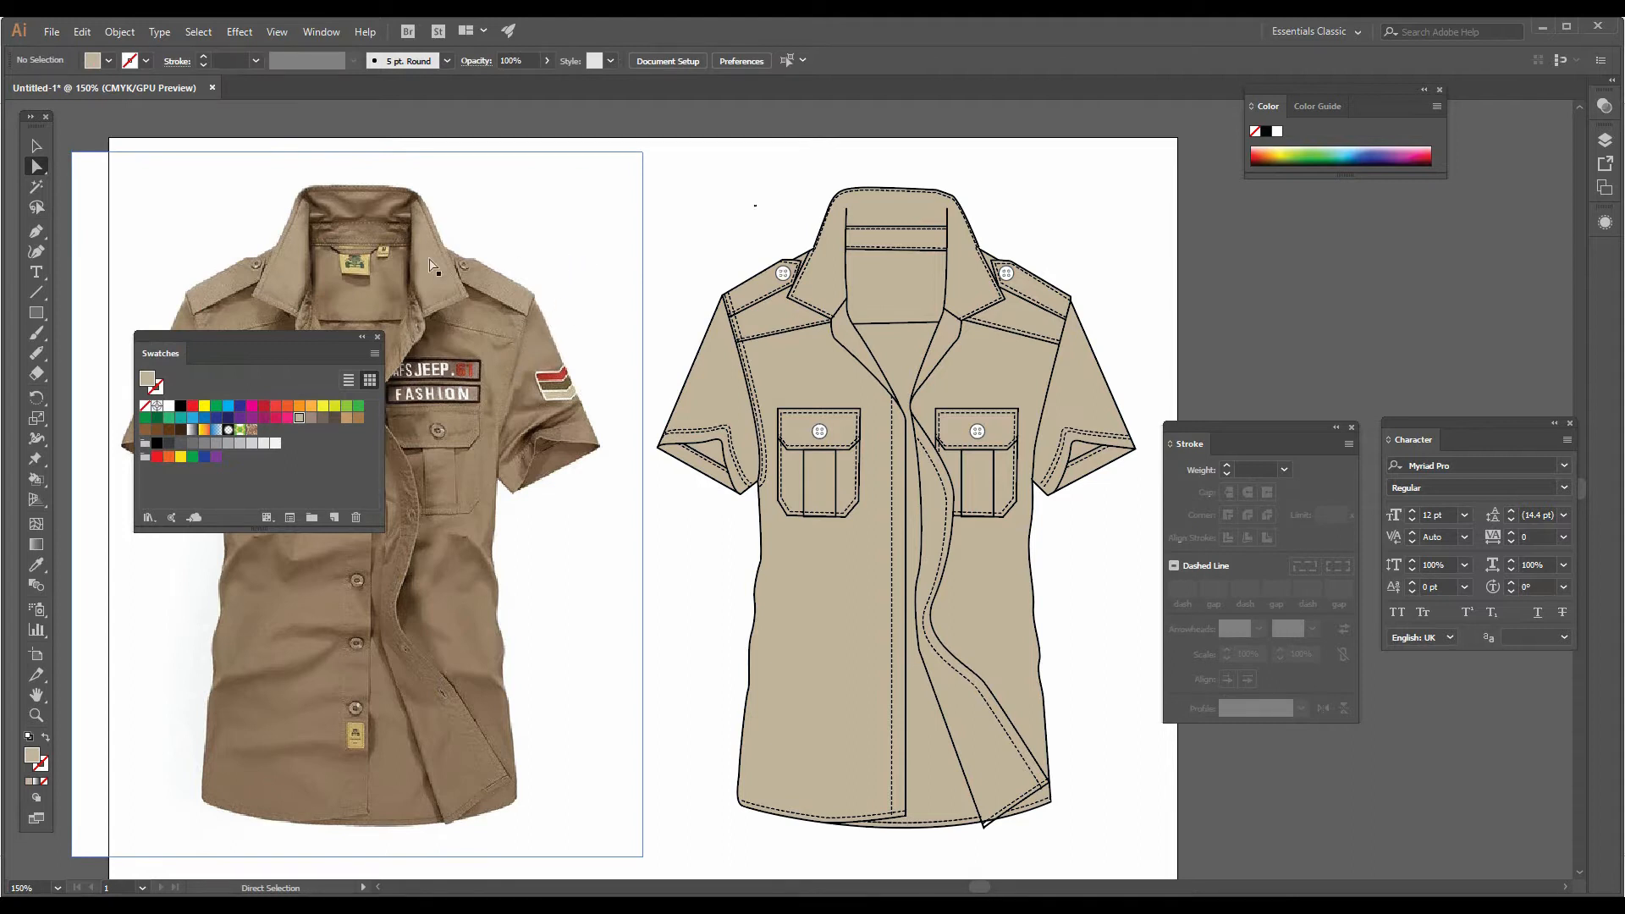
Step: Sample the khaki brown from the shirt photo and save it as a new colour swatch
click(37, 566)
click(483, 518)
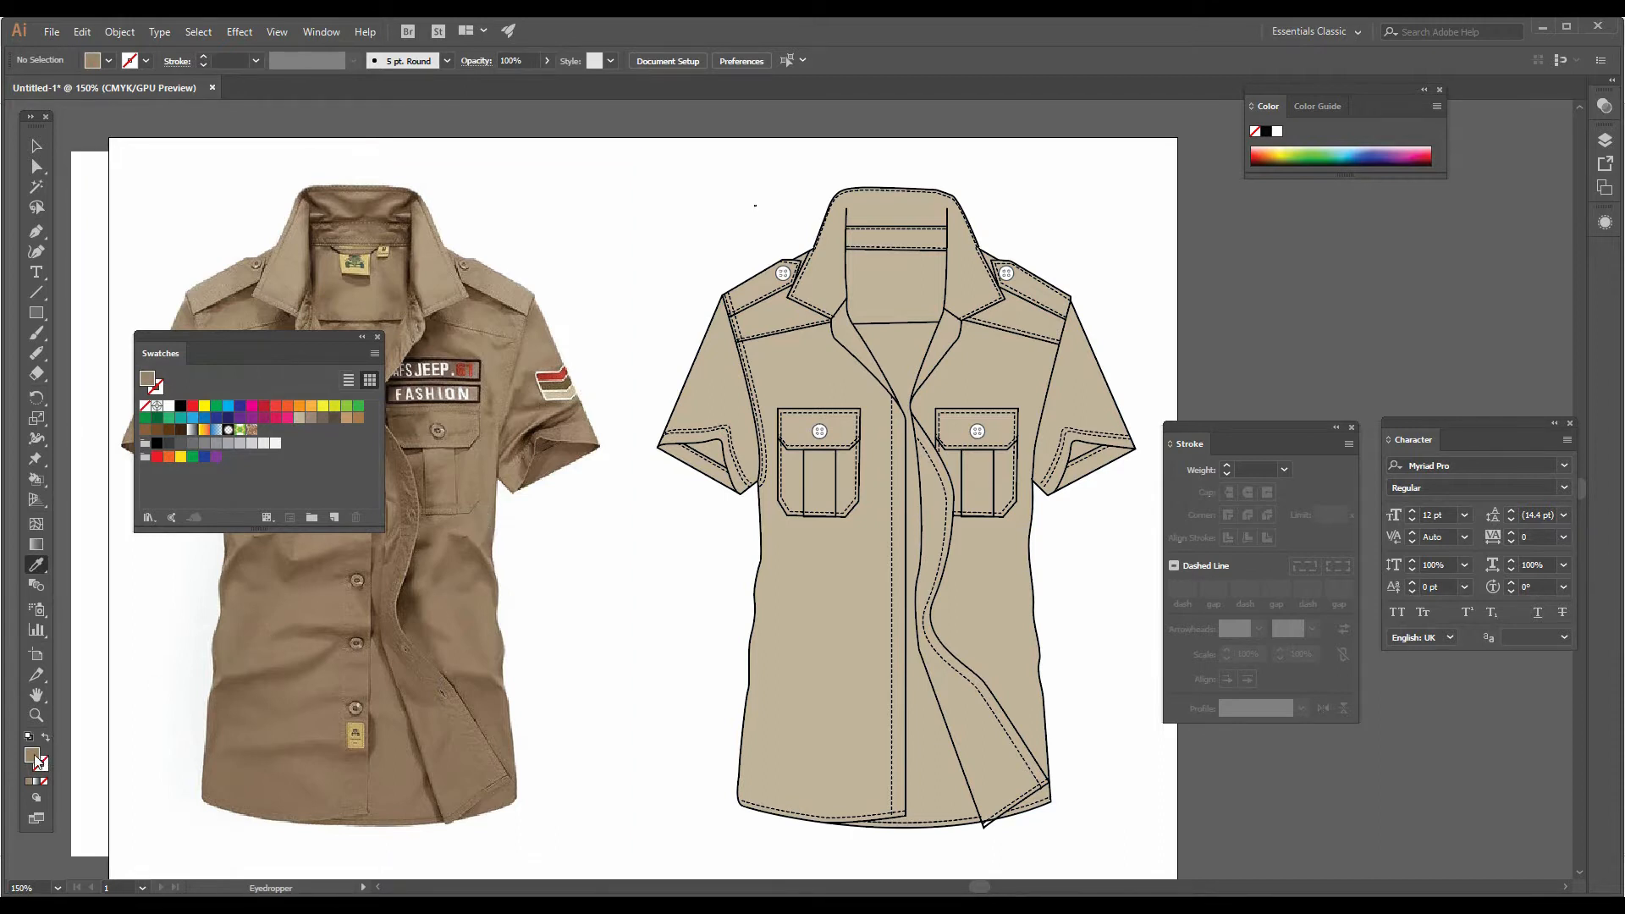
drag(34, 757, 310, 455)
Step: Fill the drawn shirt's outline shape with the sampled khaki brown swatch
click(37, 166)
click(770, 428)
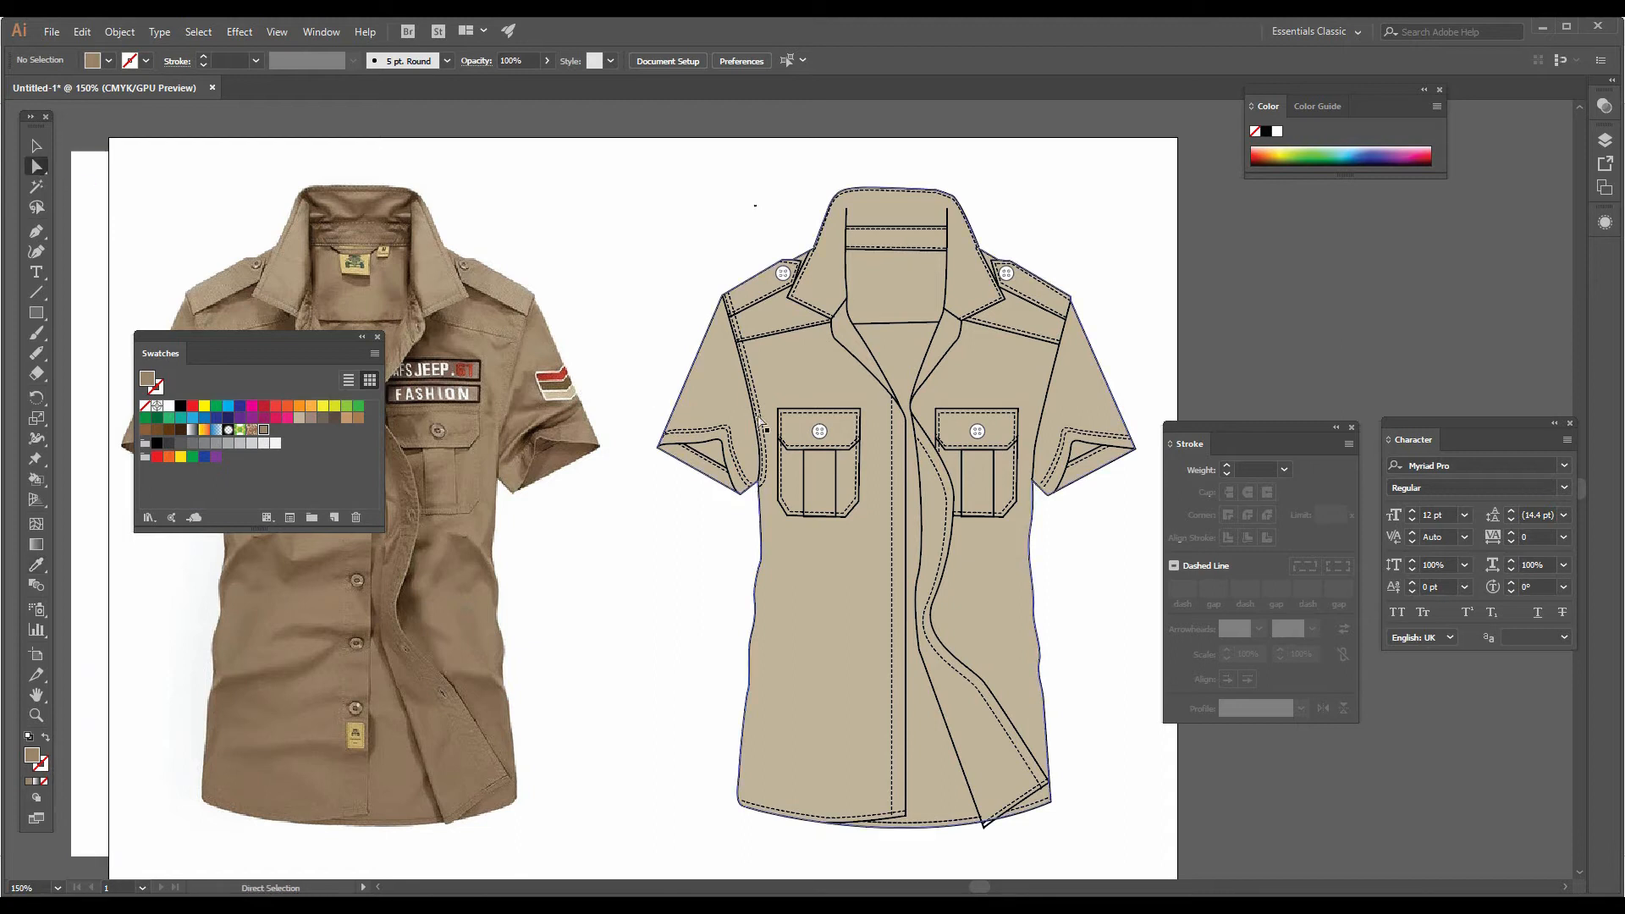
click(729, 407)
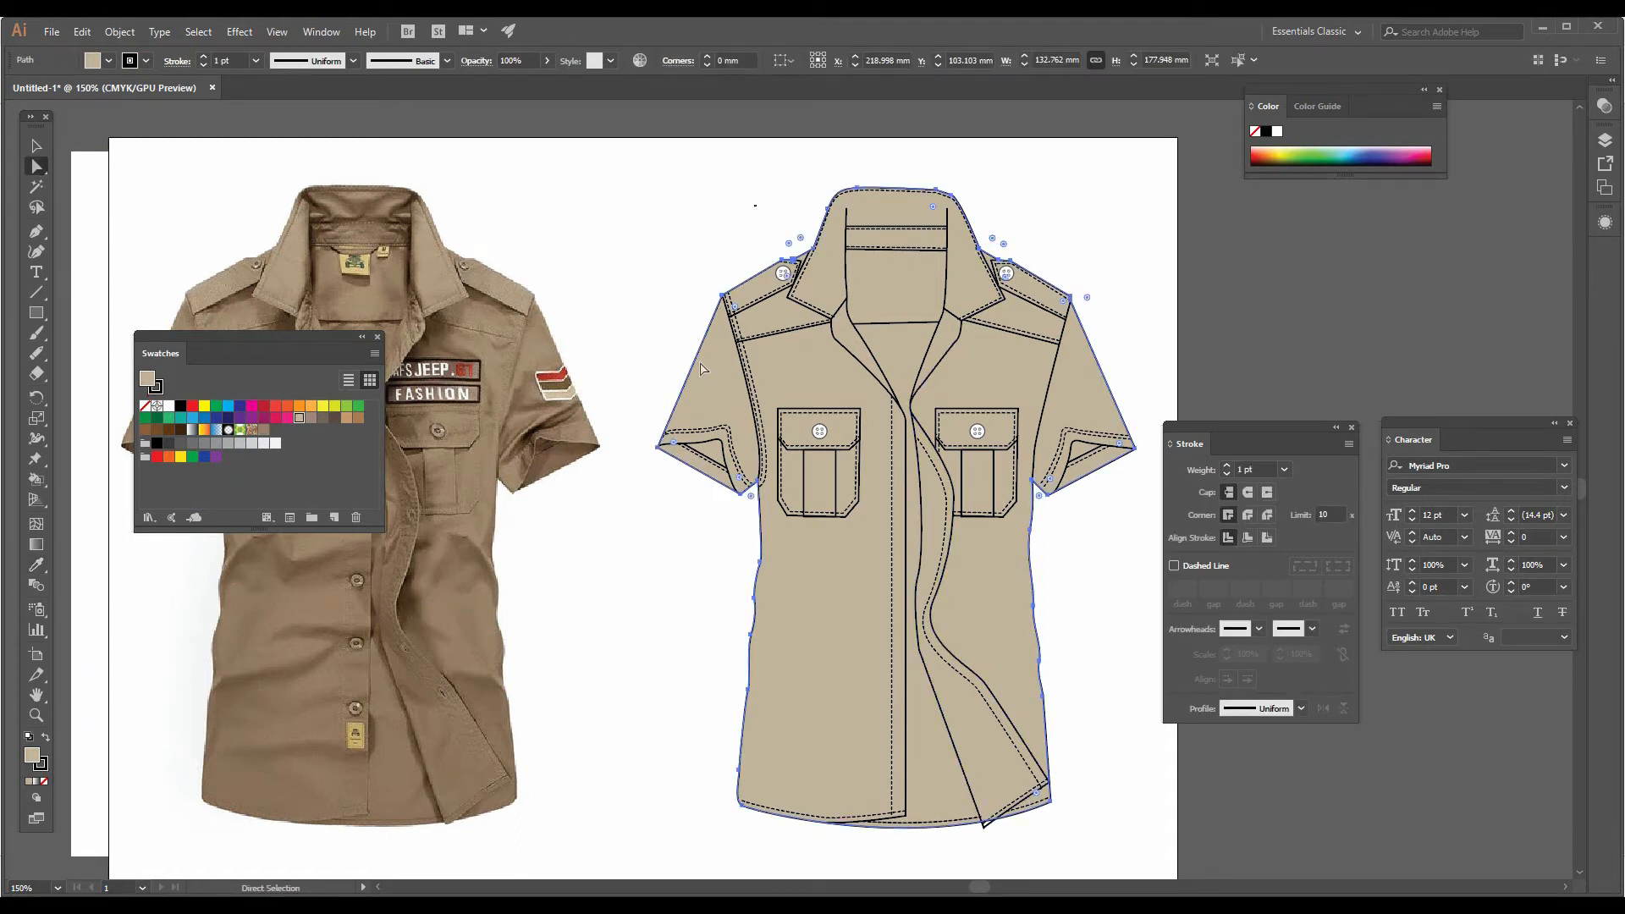
click(264, 429)
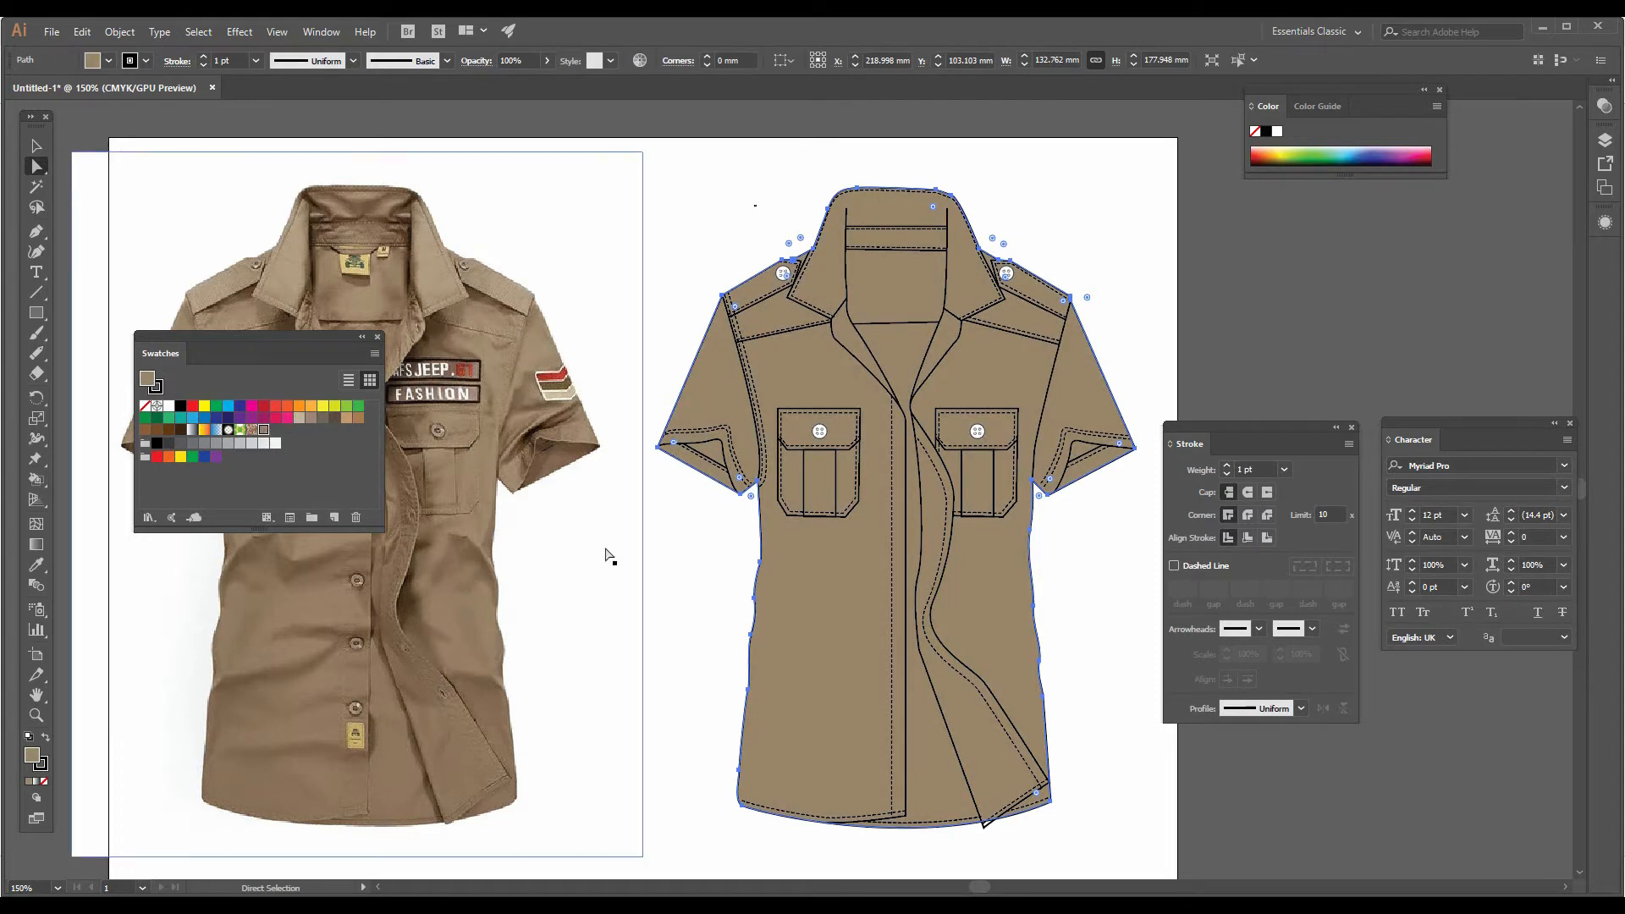
click(665, 563)
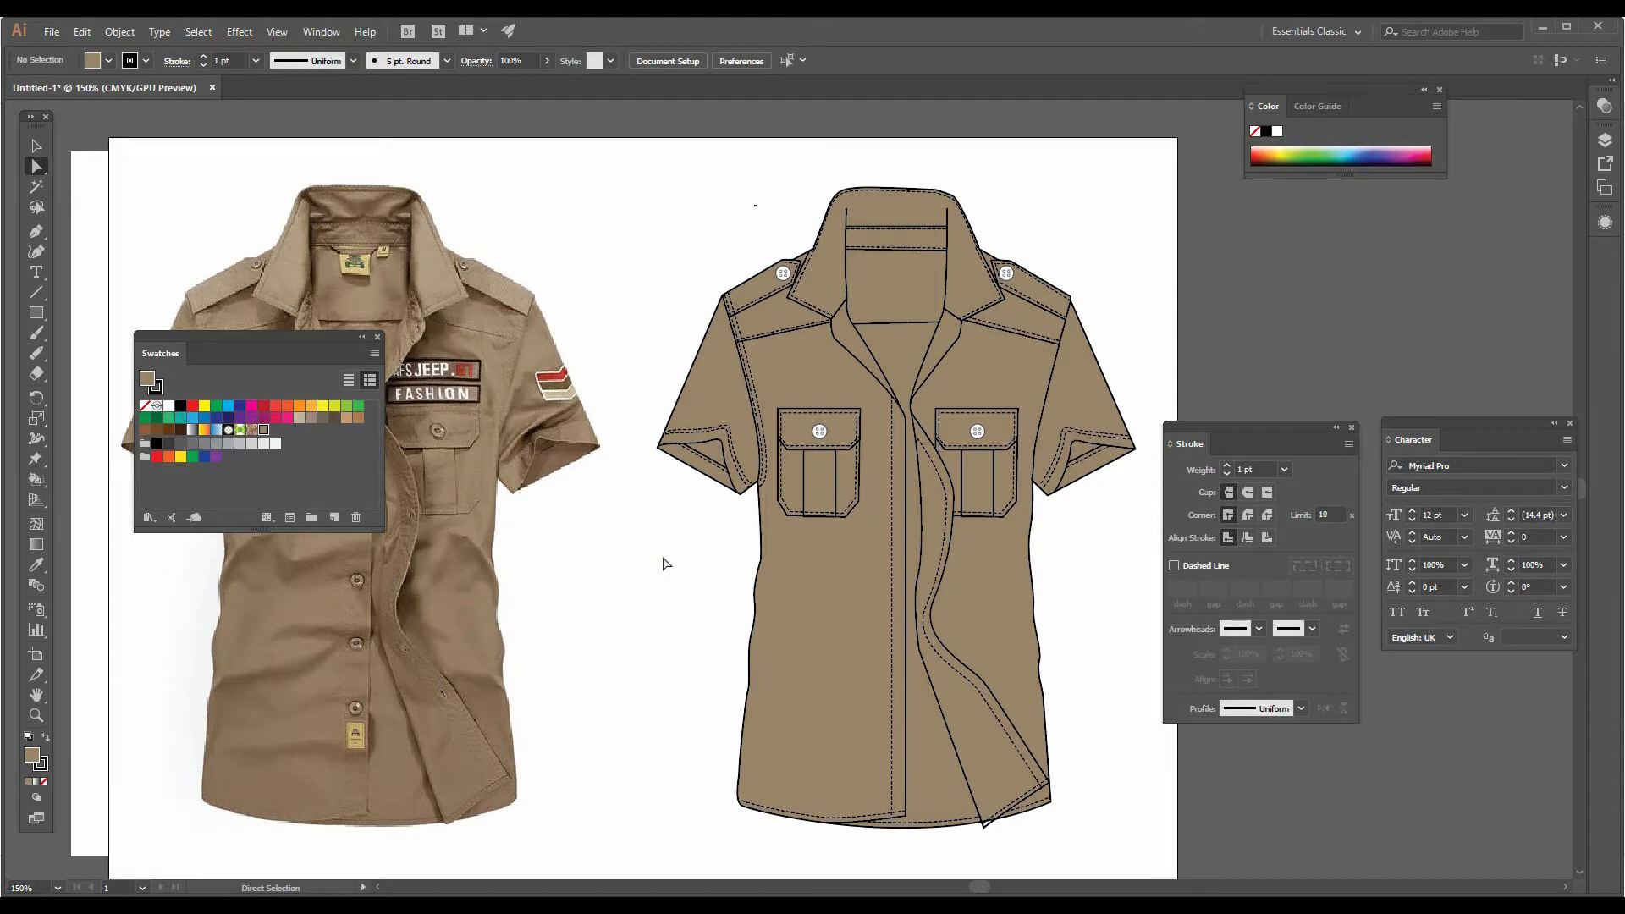
Step: Delete the khaki shirt reference photo from the artboard
drag(315, 343, 1286, 231)
click(443, 395)
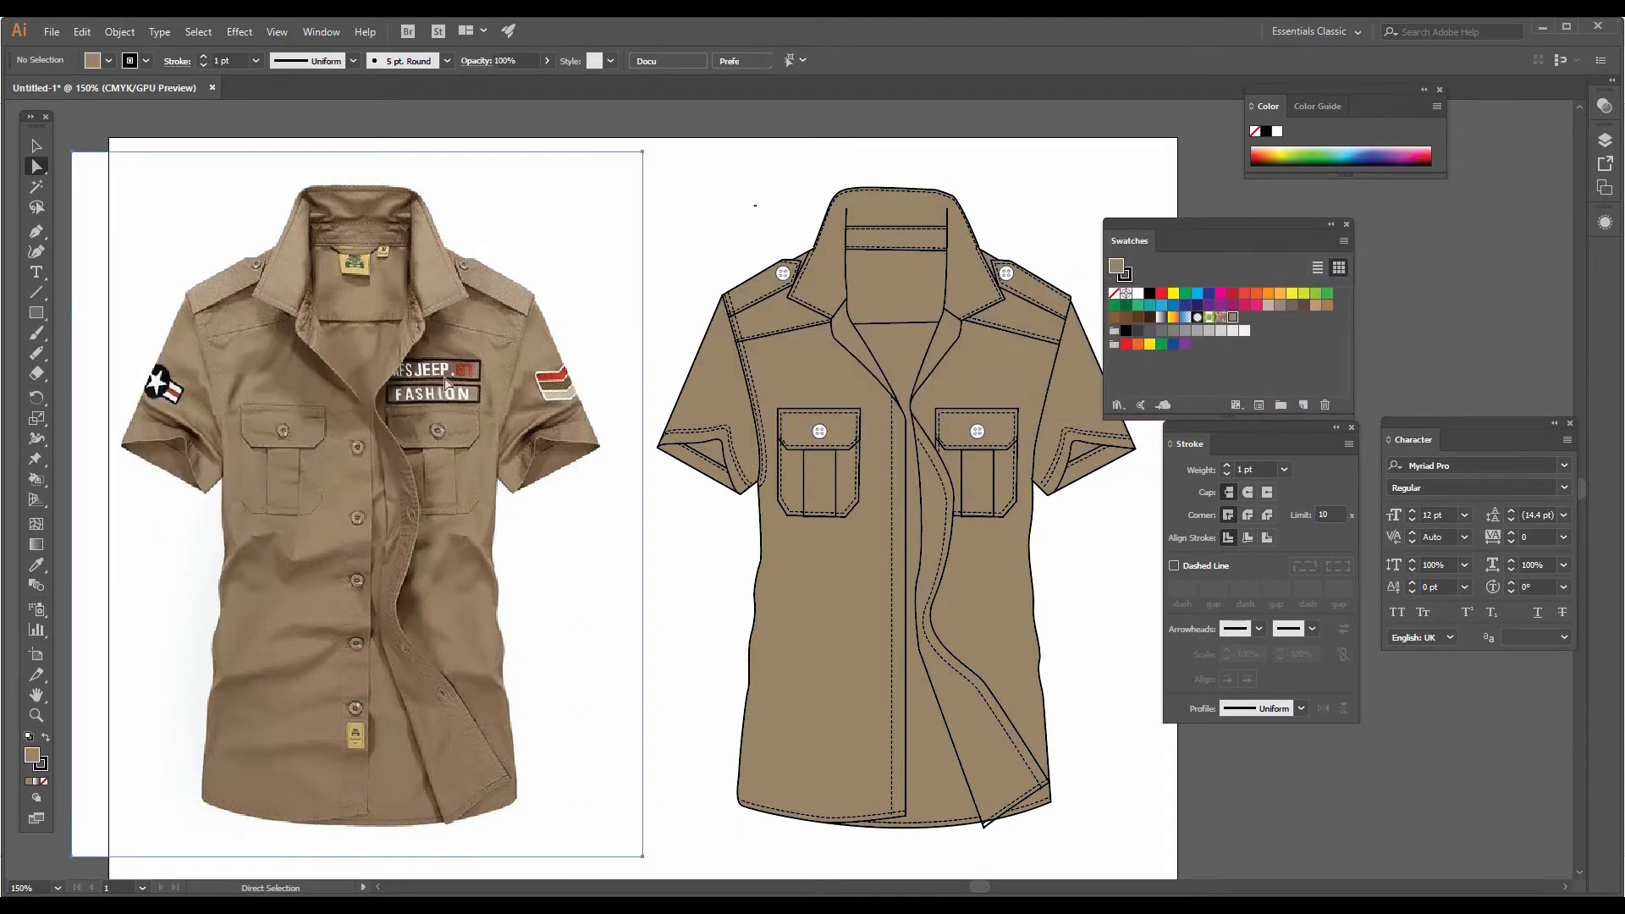
drag(391, 407, 382, 422)
key(Delete)
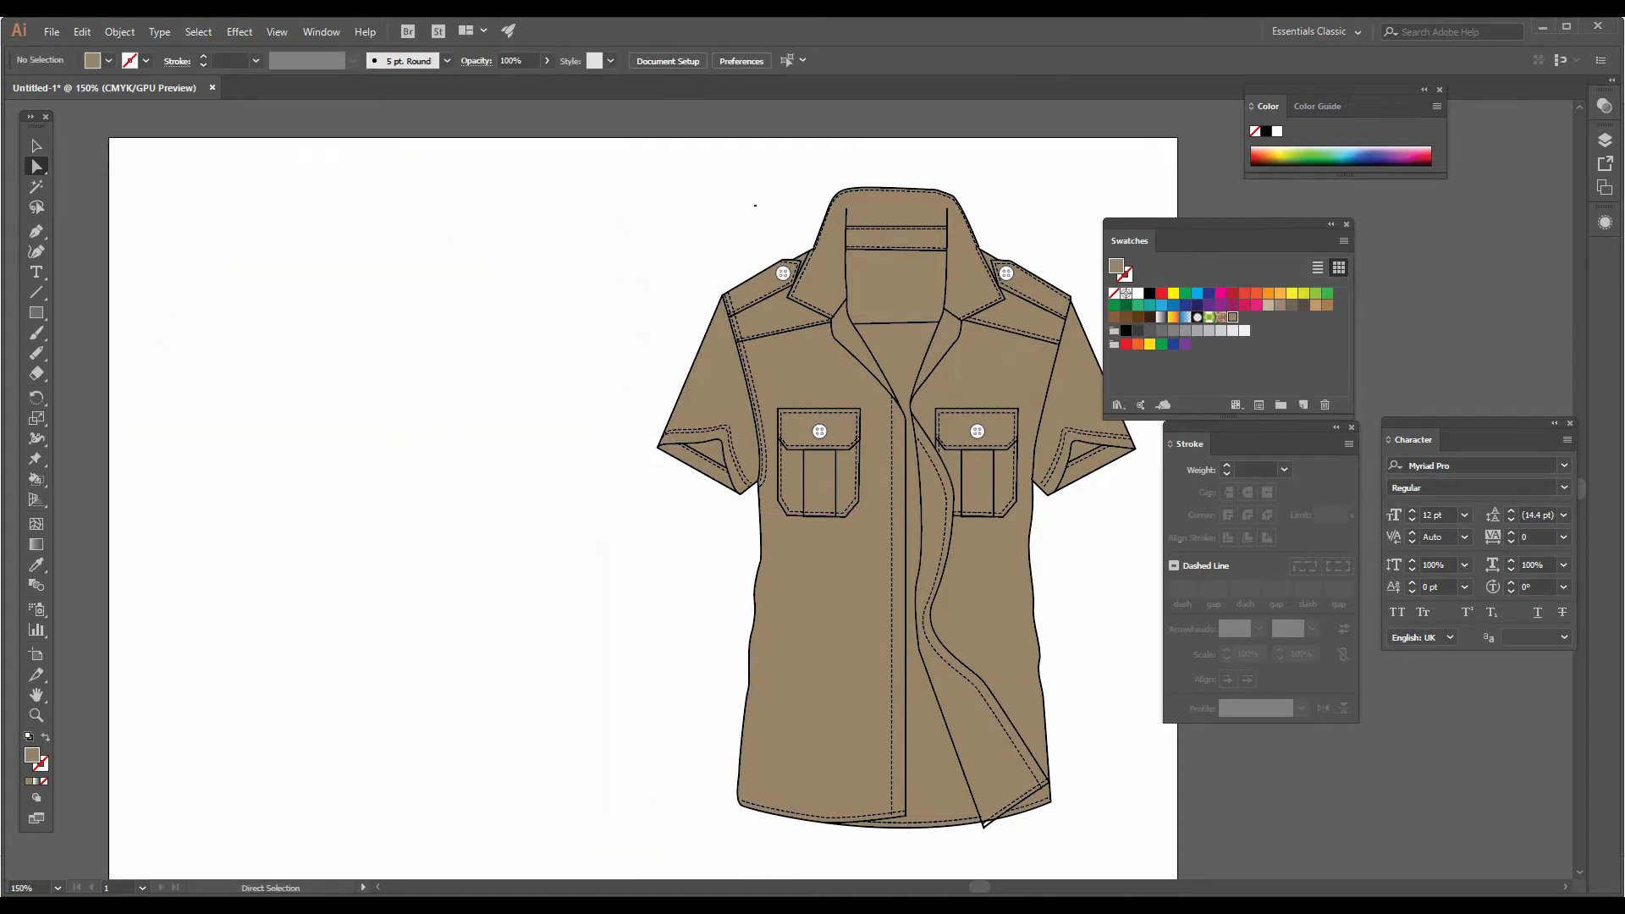
Step: Switch to the browser, copy the enlarged blue-and-white striped shirt image, and return to Illustrator
key(alt+Tab)
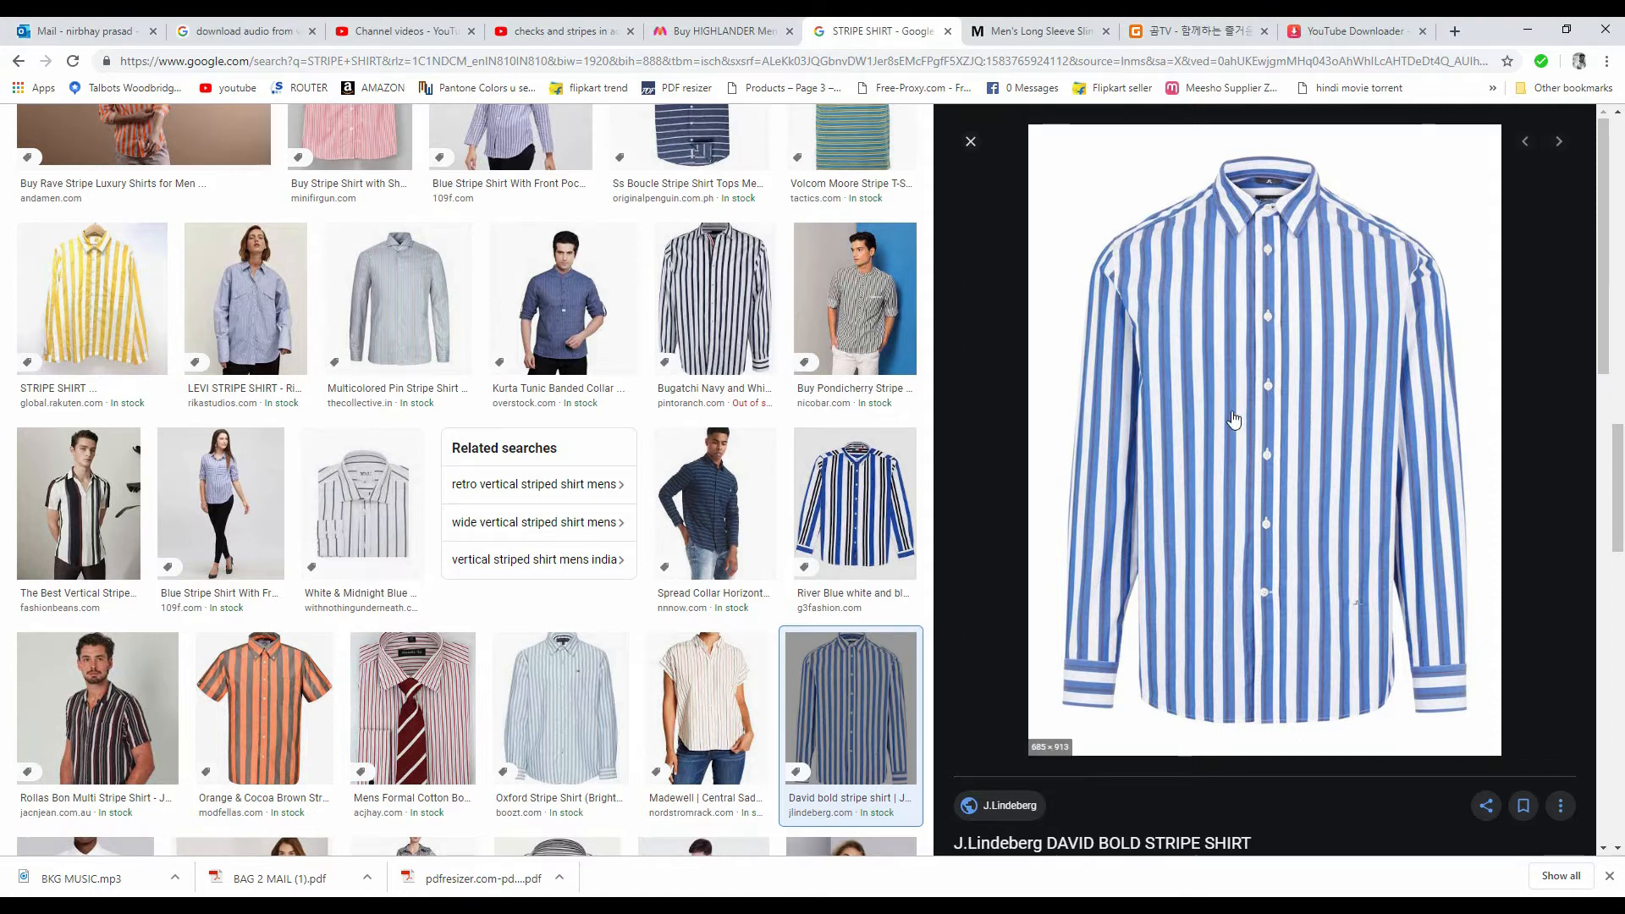
right_click(1188, 394)
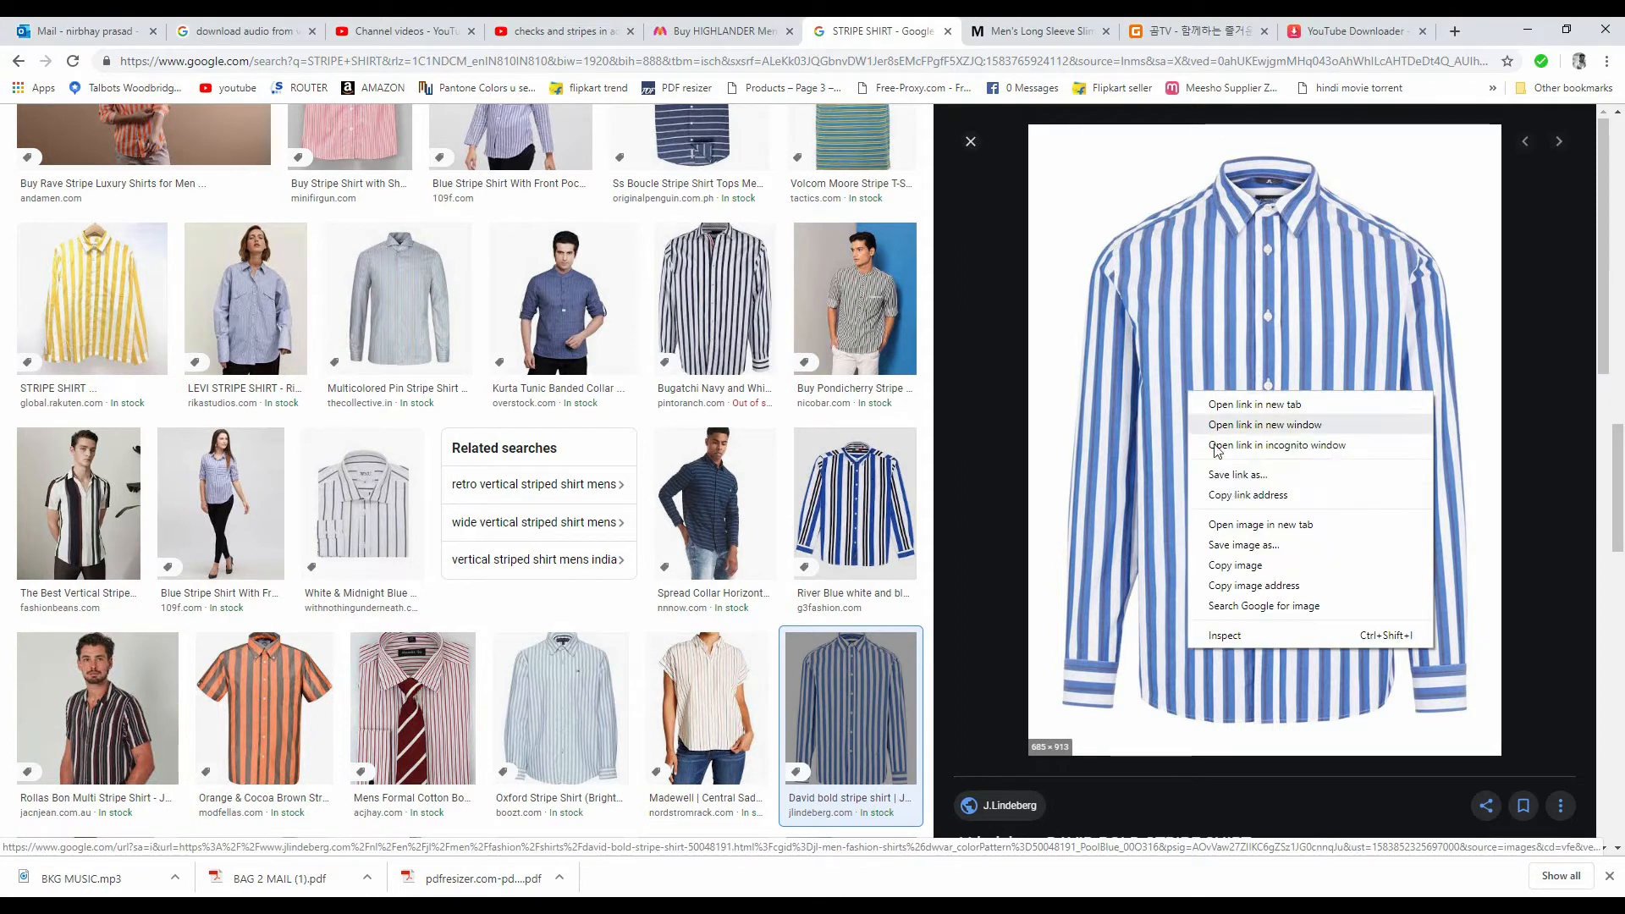
click(1236, 567)
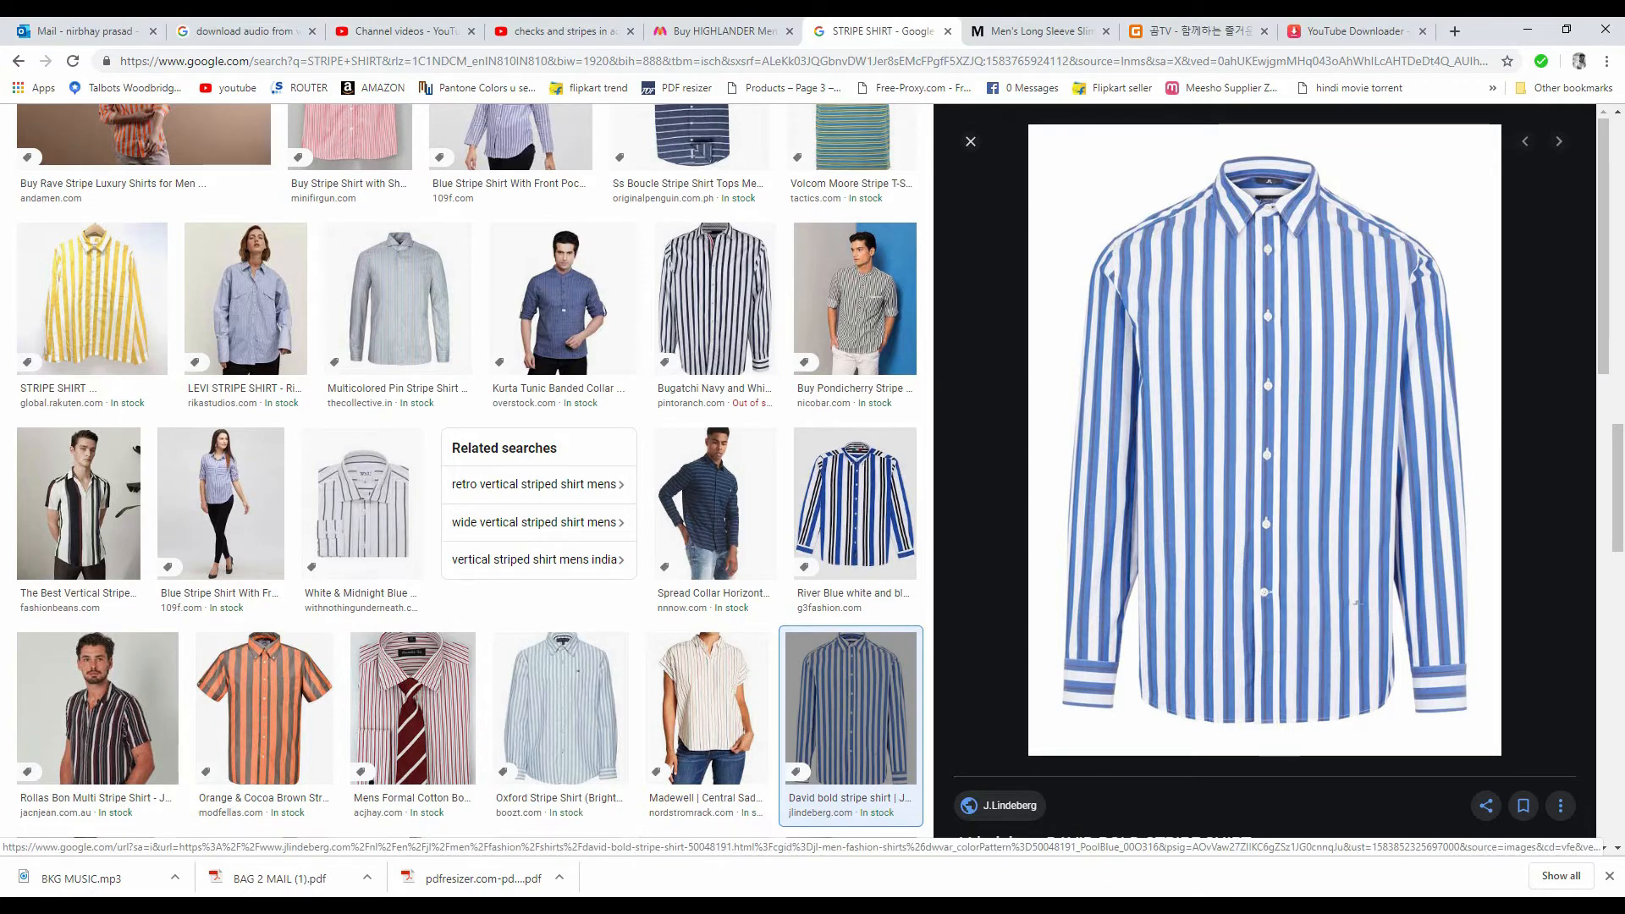
click(1126, 907)
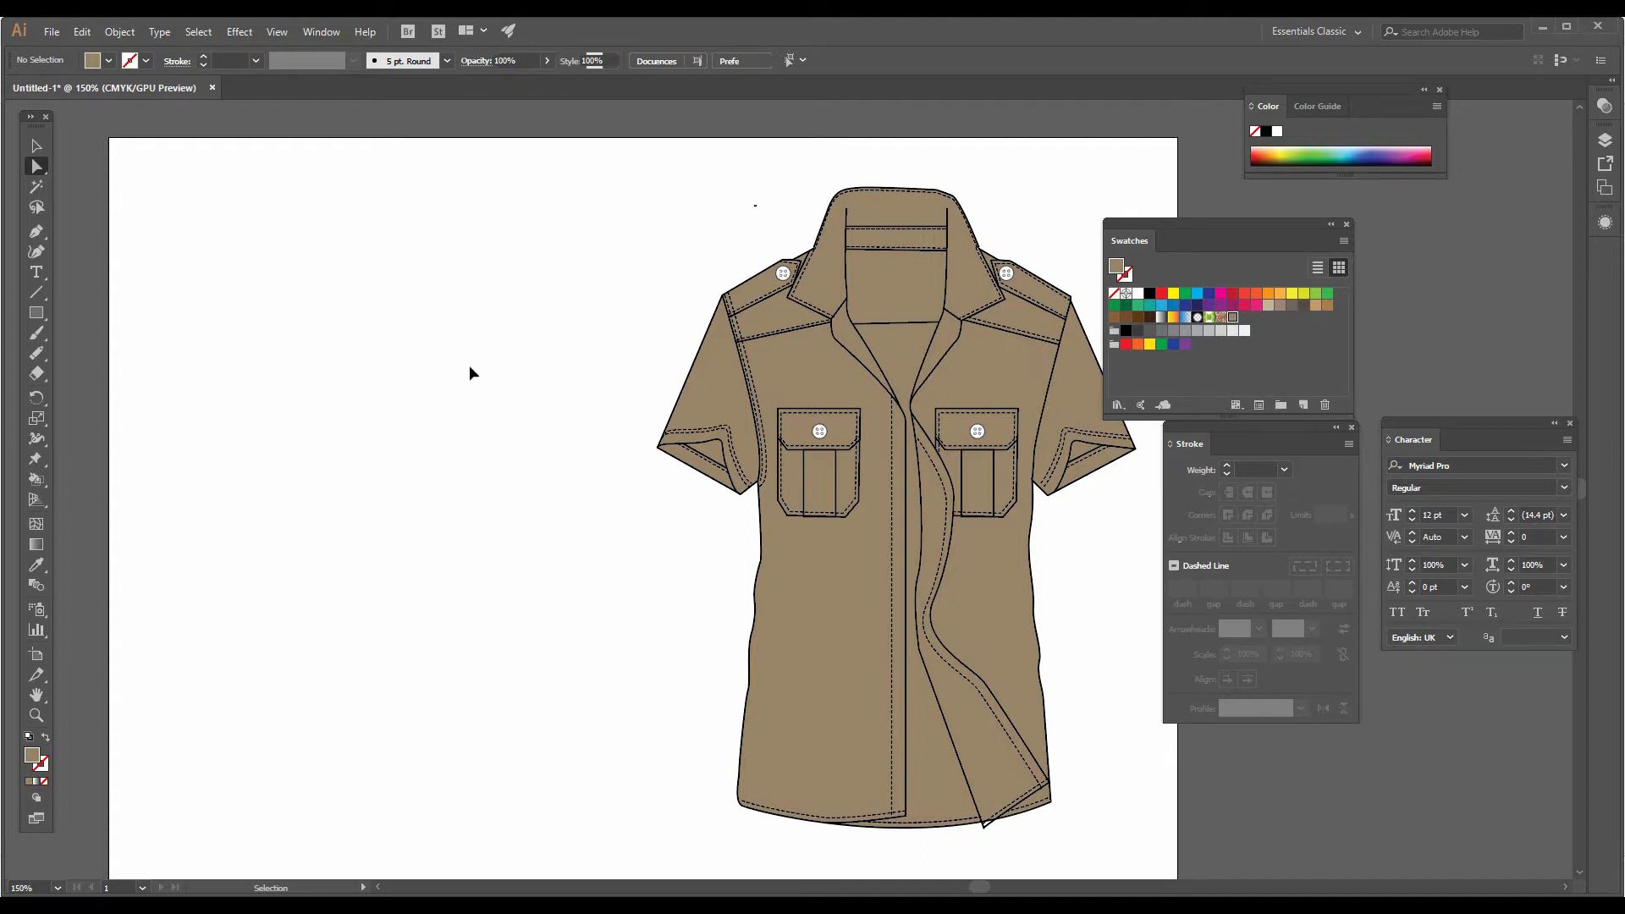
Step: Paste the striped shirt image, scale it down to about 99 by 133 mm, and place it beside the brown shirt drawing
key(ctrl+v)
scroll(544, 397, up, 4)
scroll(544, 398, up, 2)
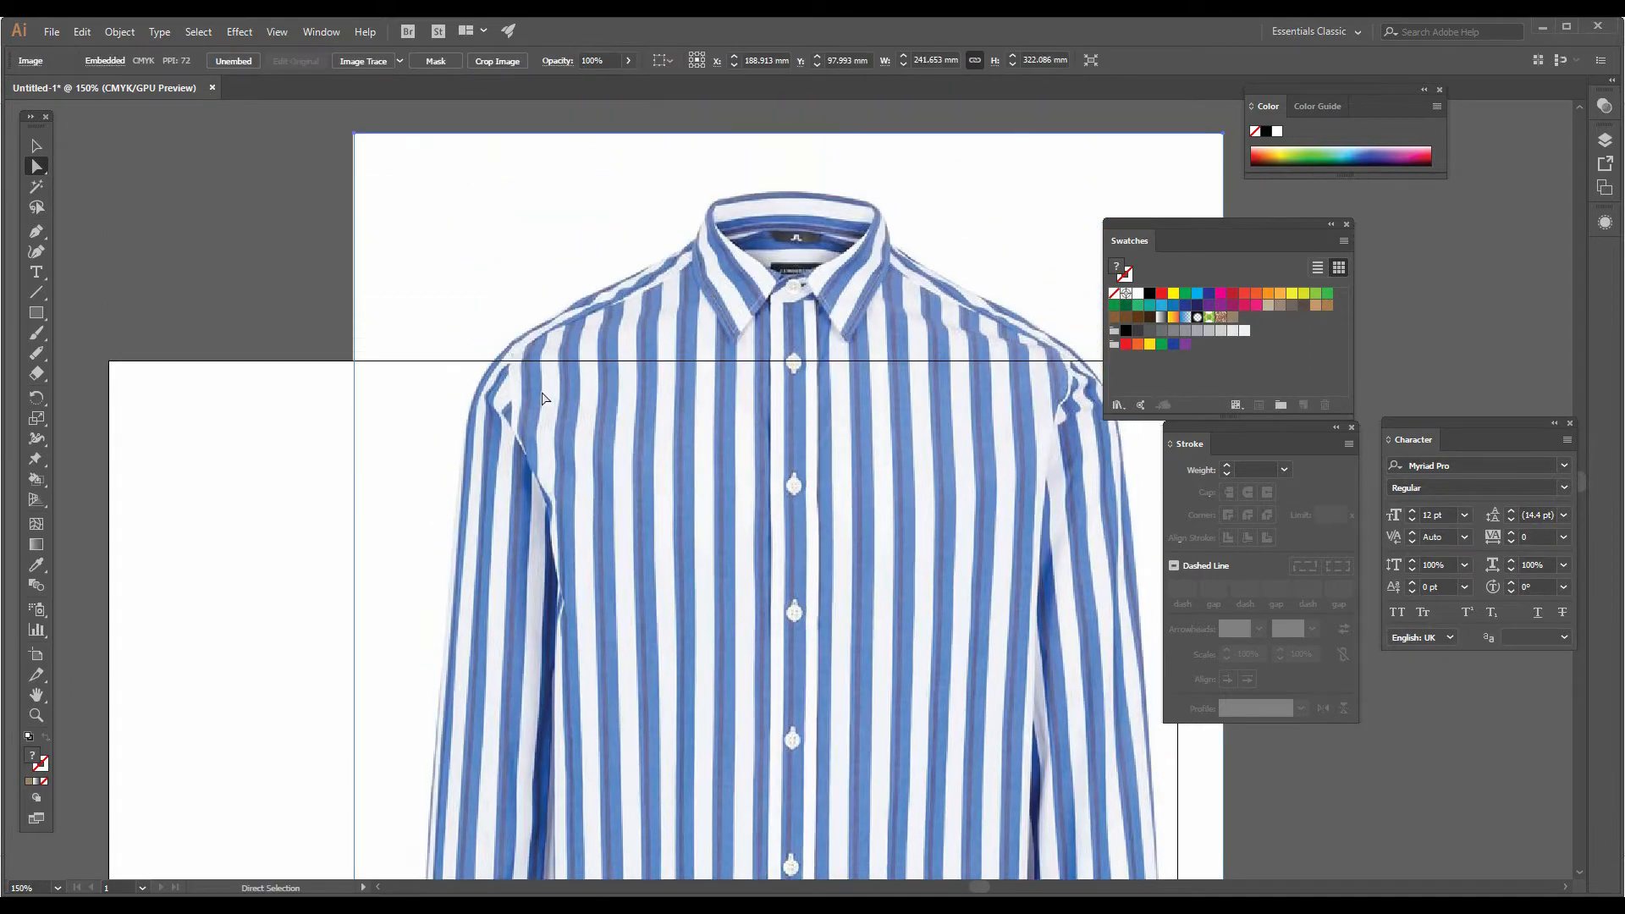
key(v)
drag(352, 132, 516, 345)
drag(620, 468, 468, 317)
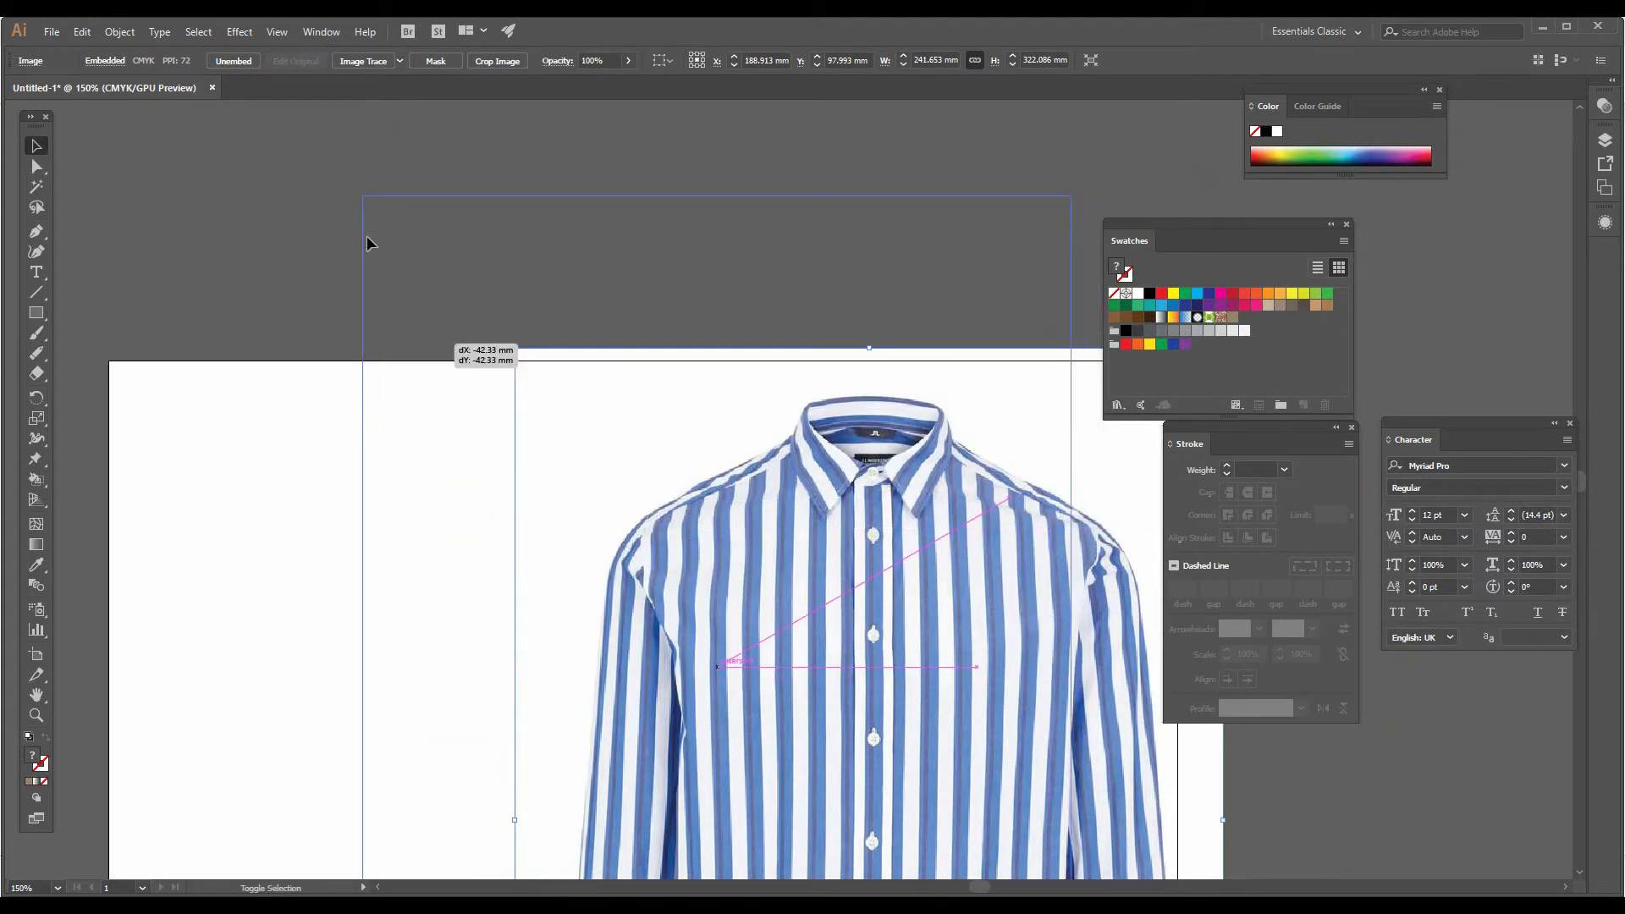
drag(359, 198, 764, 625)
drag(777, 574, 749, 284)
drag(856, 583, 311, 454)
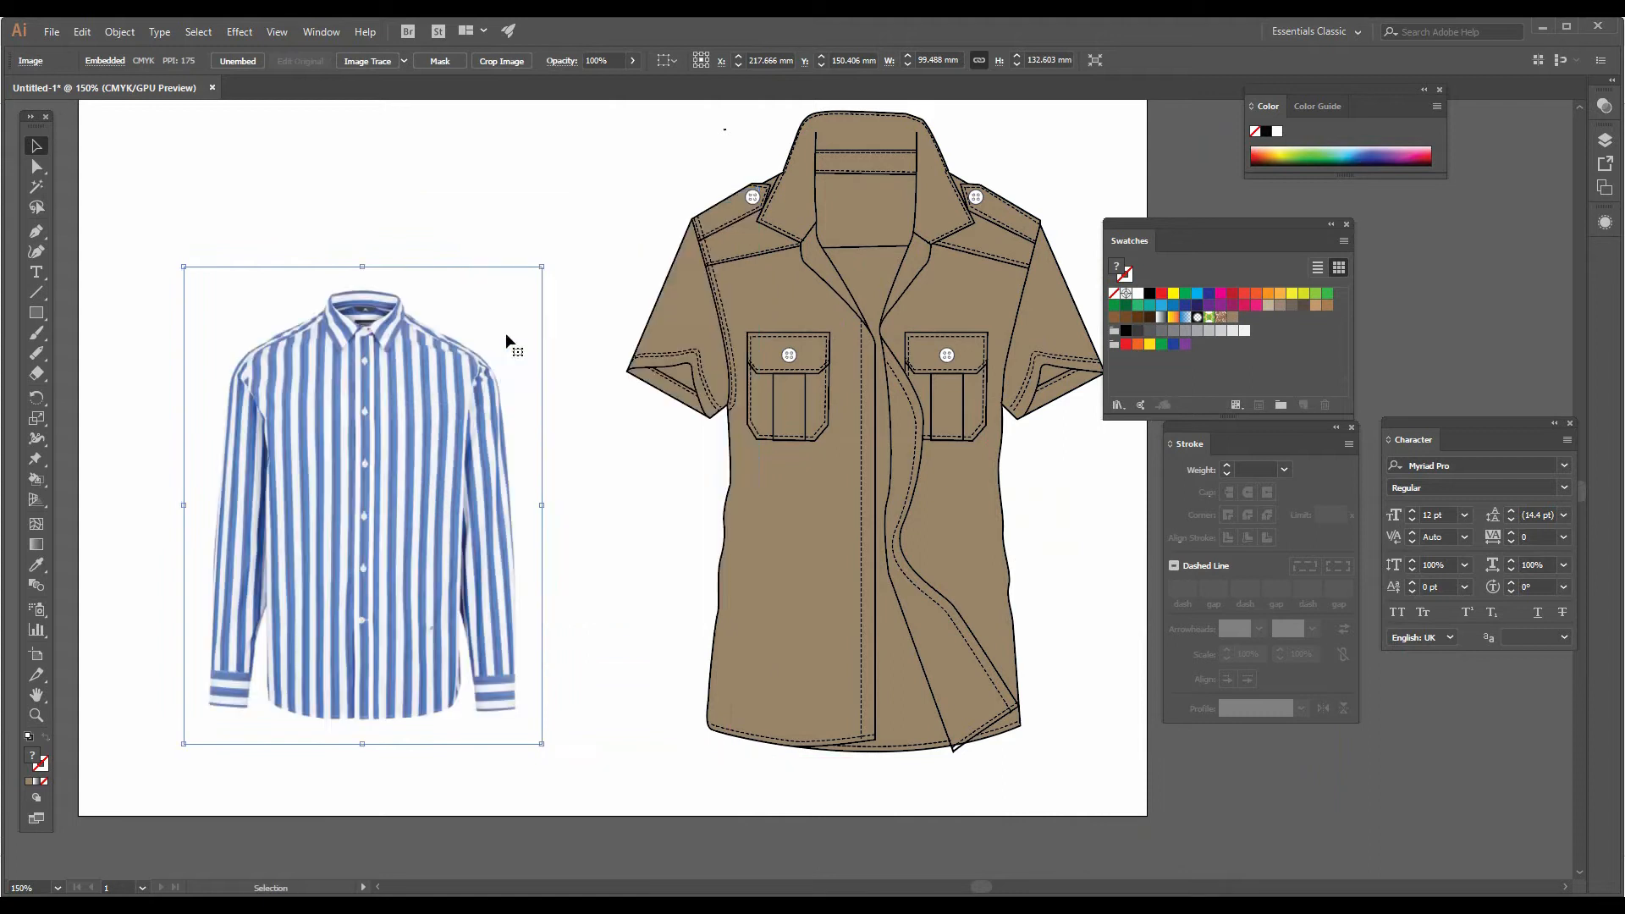
Step: Enlarge the striped shirt image to about 131 by 175 mm and shift it upward on the artboard
drag(542, 268, 680, 123)
drag(452, 541, 424, 407)
drag(452, 462, 445, 427)
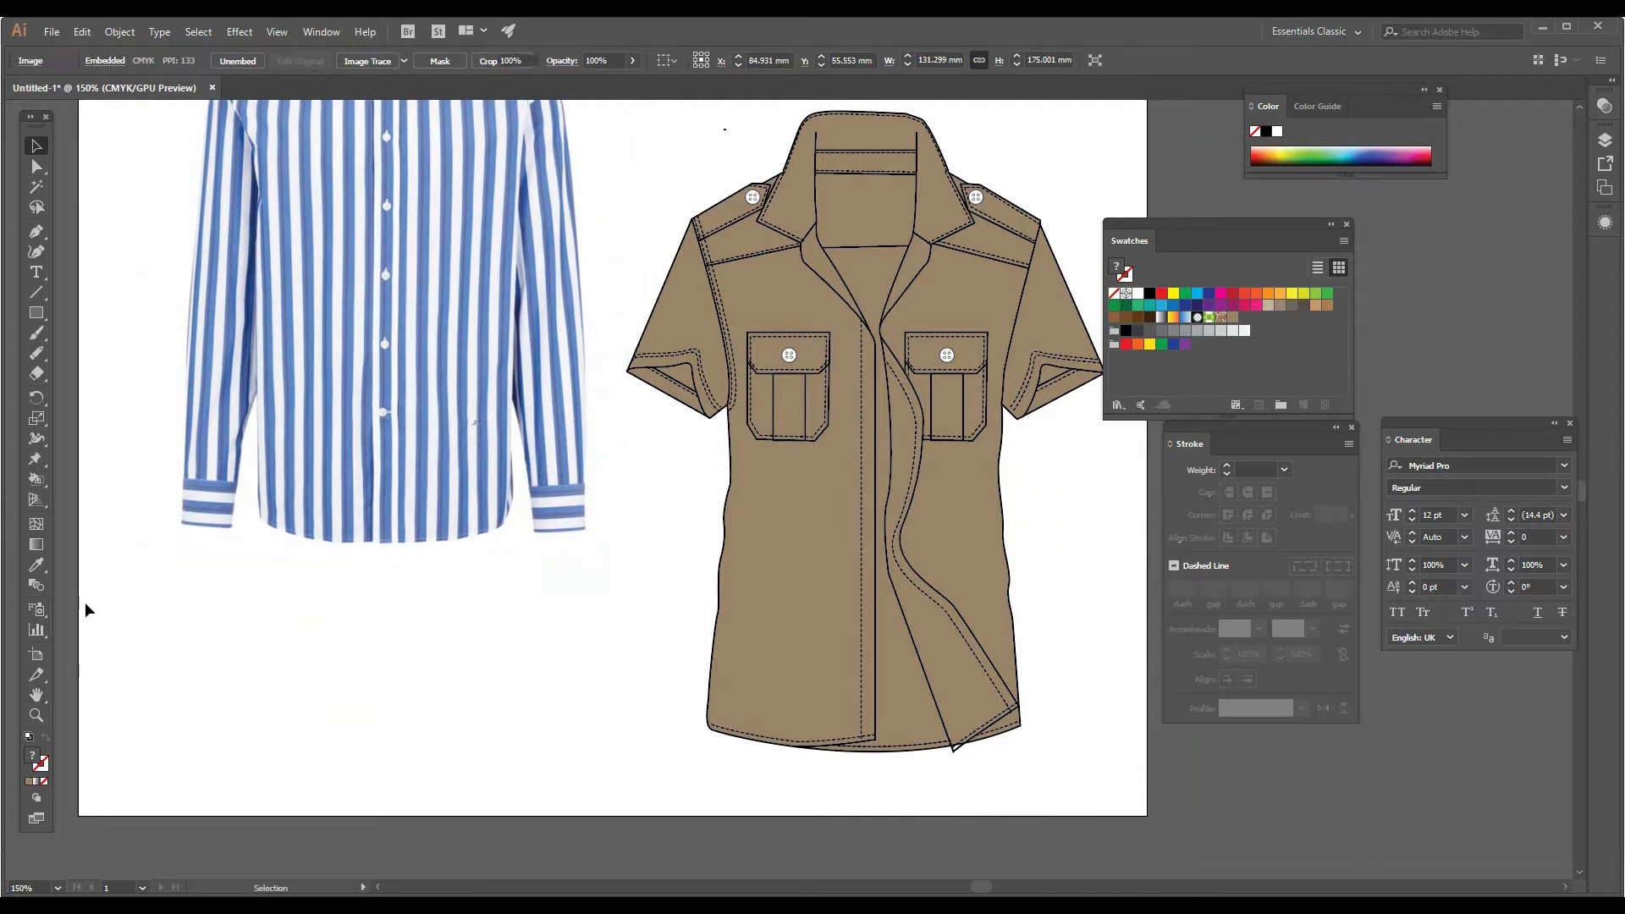
Step: Draw a rectangle about 6.2 by 2.8 mm spanning one white and one blue stripe near the shirt's hem
drag(409, 457, 836, 617)
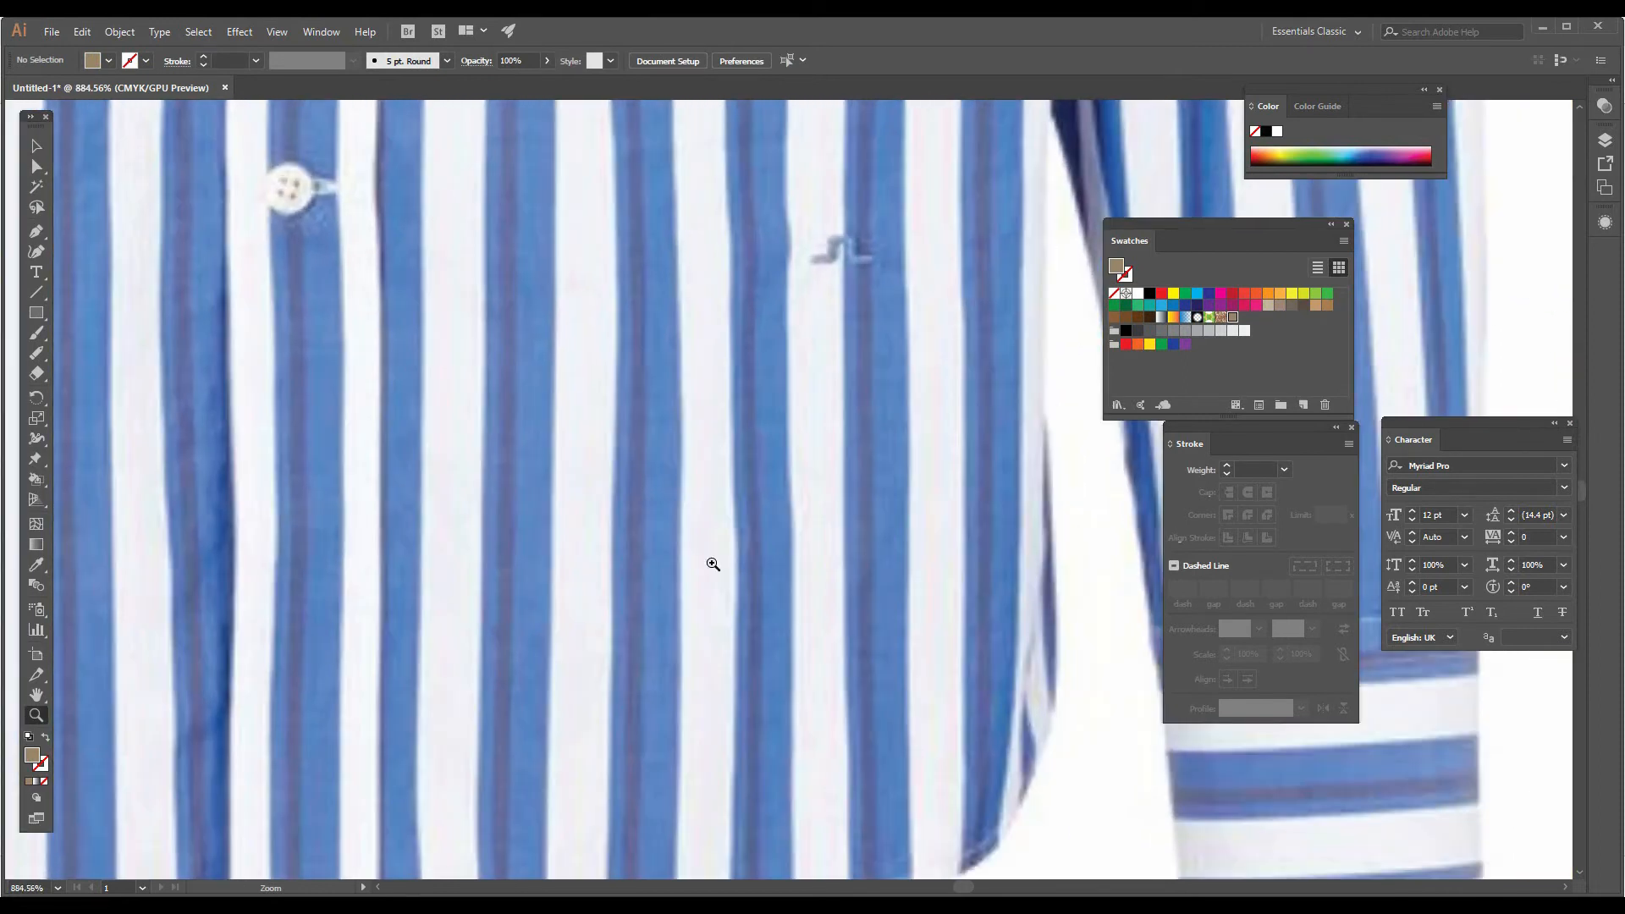
click(36, 313)
drag(422, 426, 555, 485)
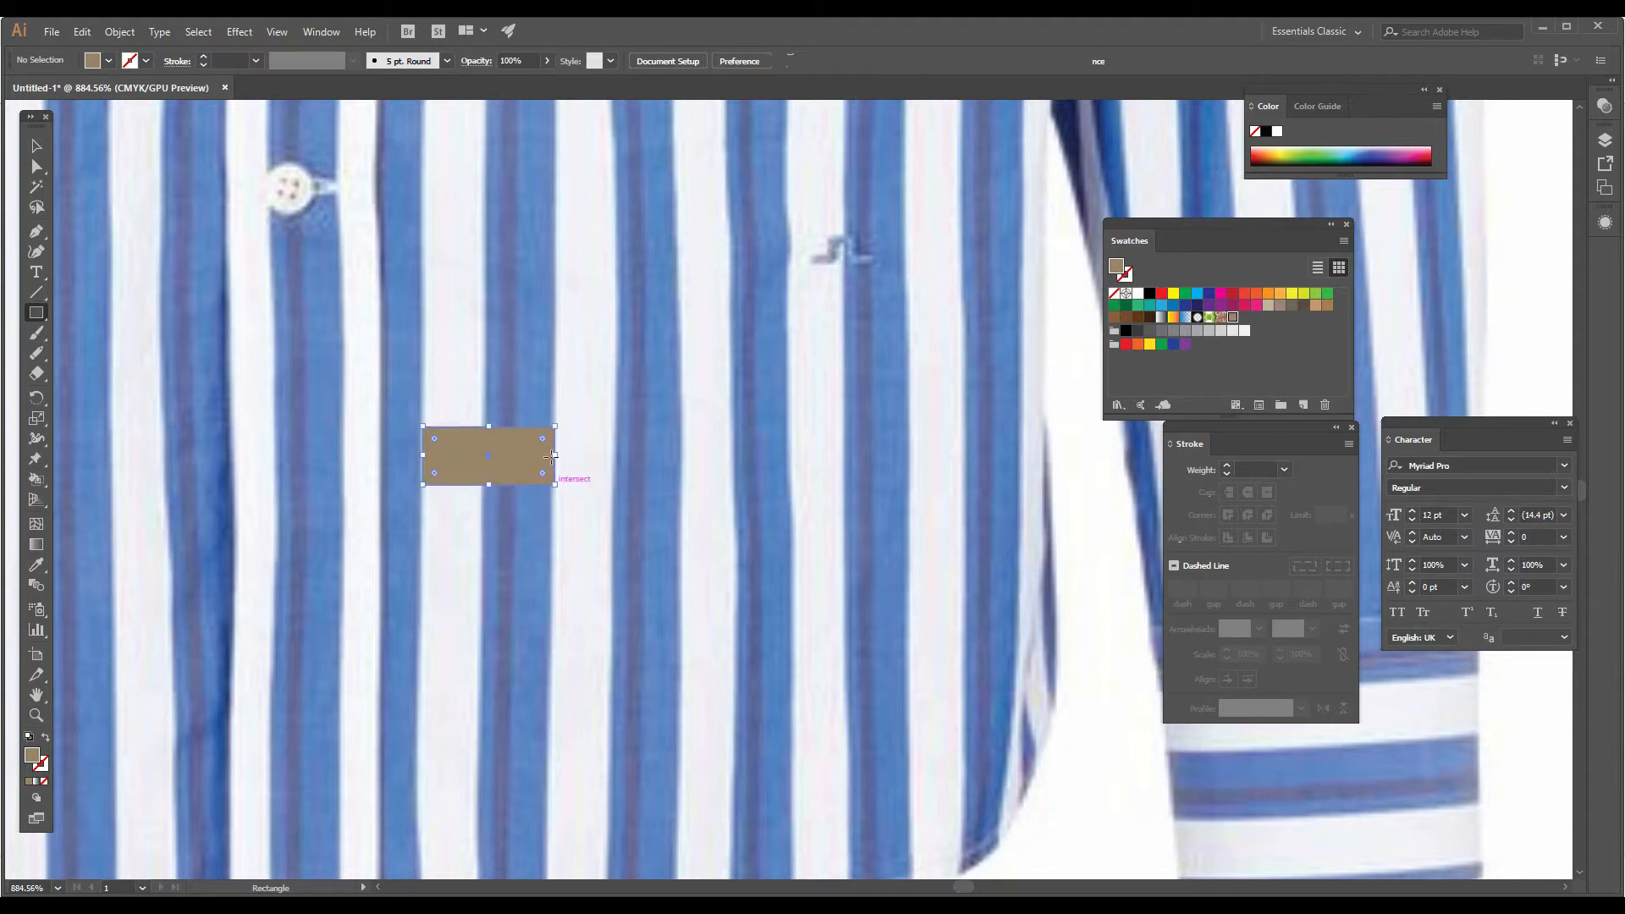
Step: Move the brown rectangle down to the shirt's hem and narrow it to about 6 mm to match the stripe pair
scroll(550, 465, down, 5)
scroll(549, 468, down, 3)
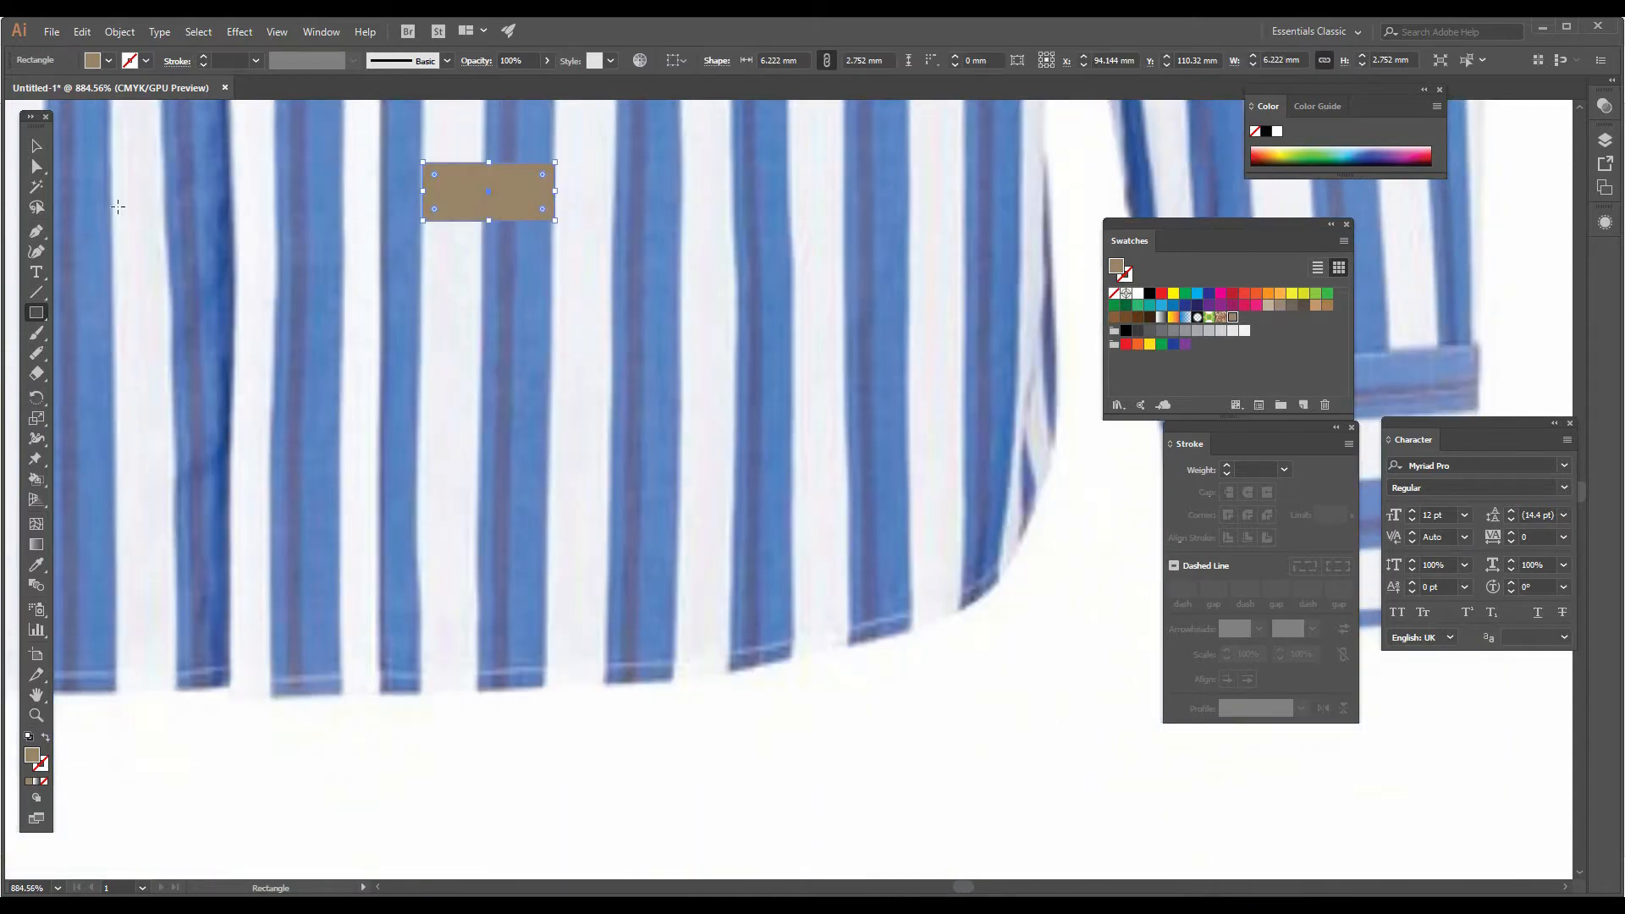
click(36, 149)
drag(510, 197, 497, 658)
scroll(513, 609, down, 2)
drag(471, 579, 549, 581)
click(585, 658)
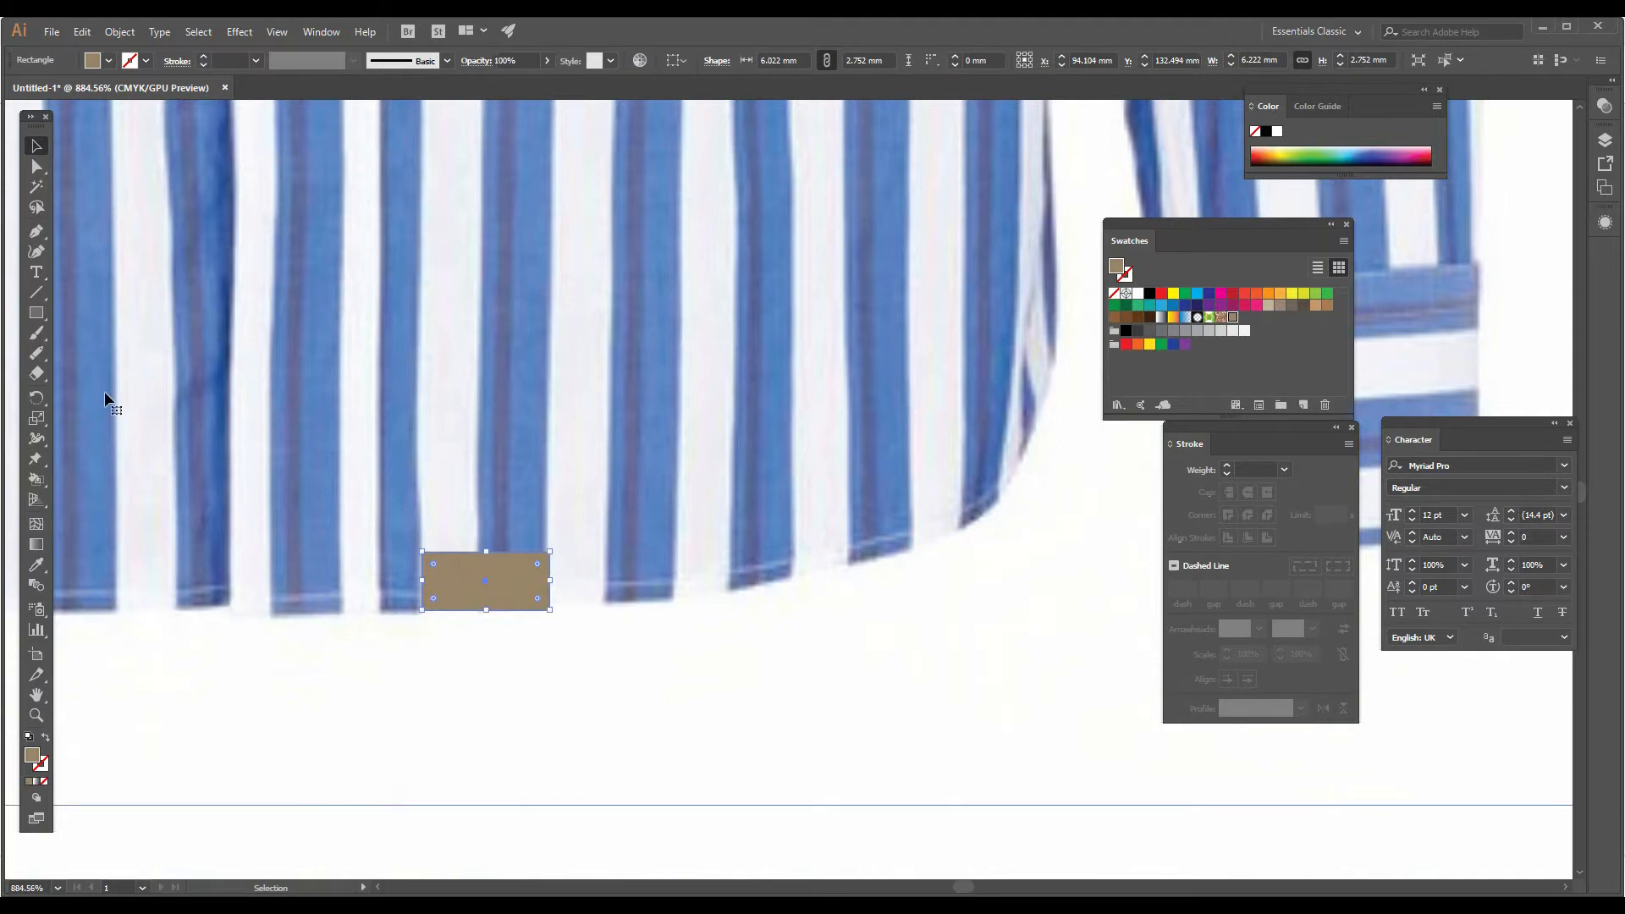
Step: Draw a second rectangle about 2.8 by 6.5 mm below the hem for the white stripe and fill it with white
click(39, 318)
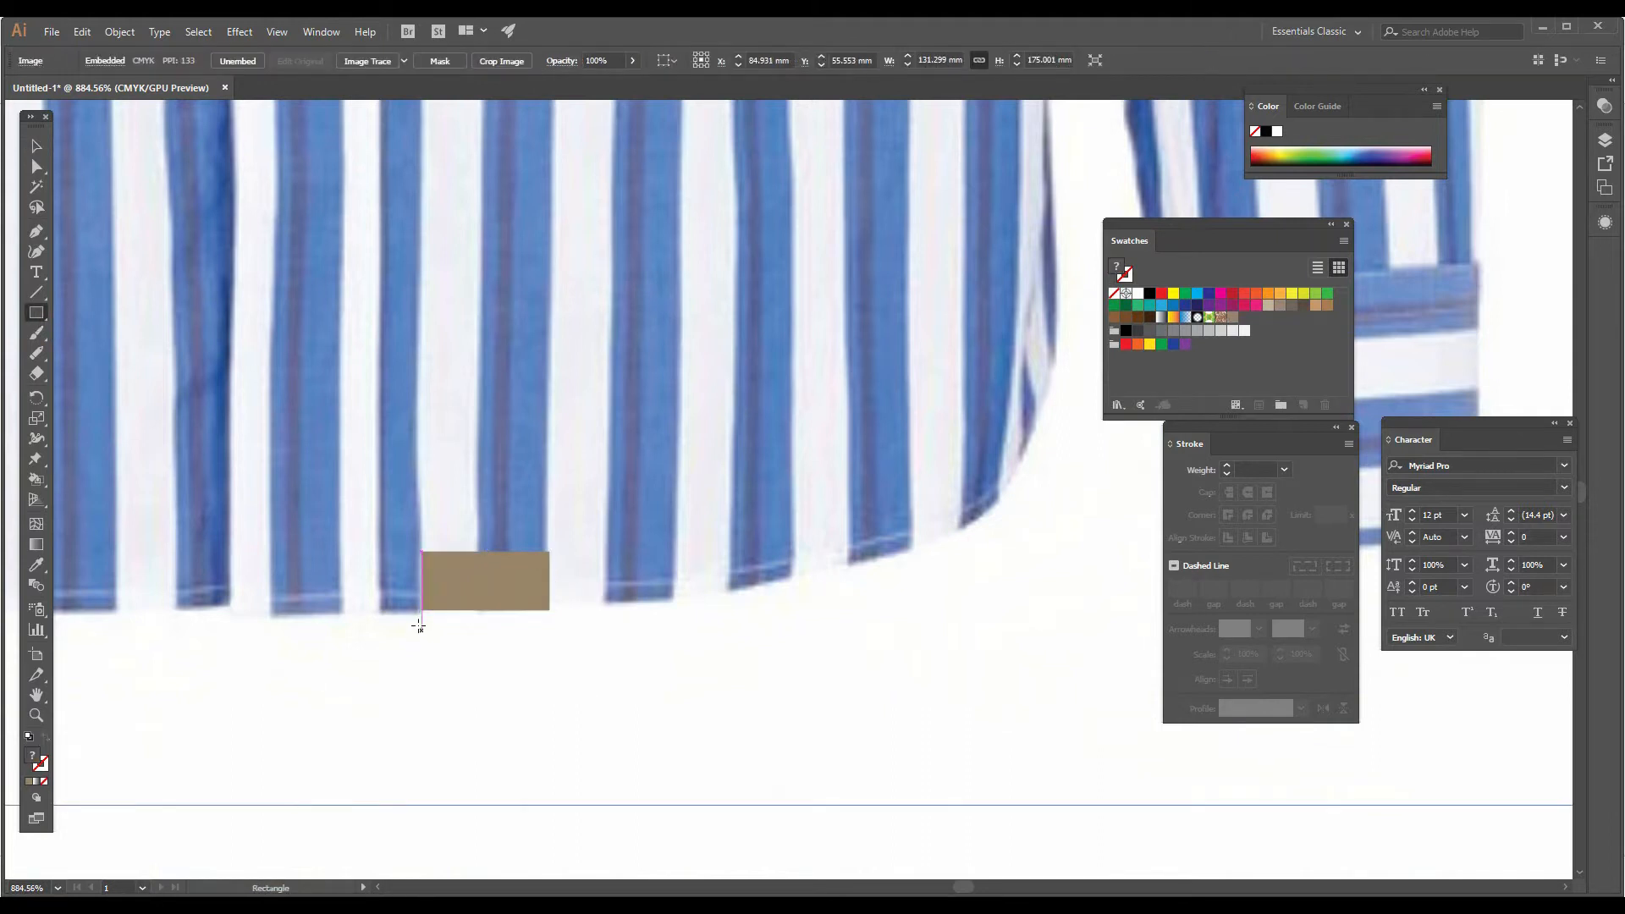
drag(423, 620, 480, 758)
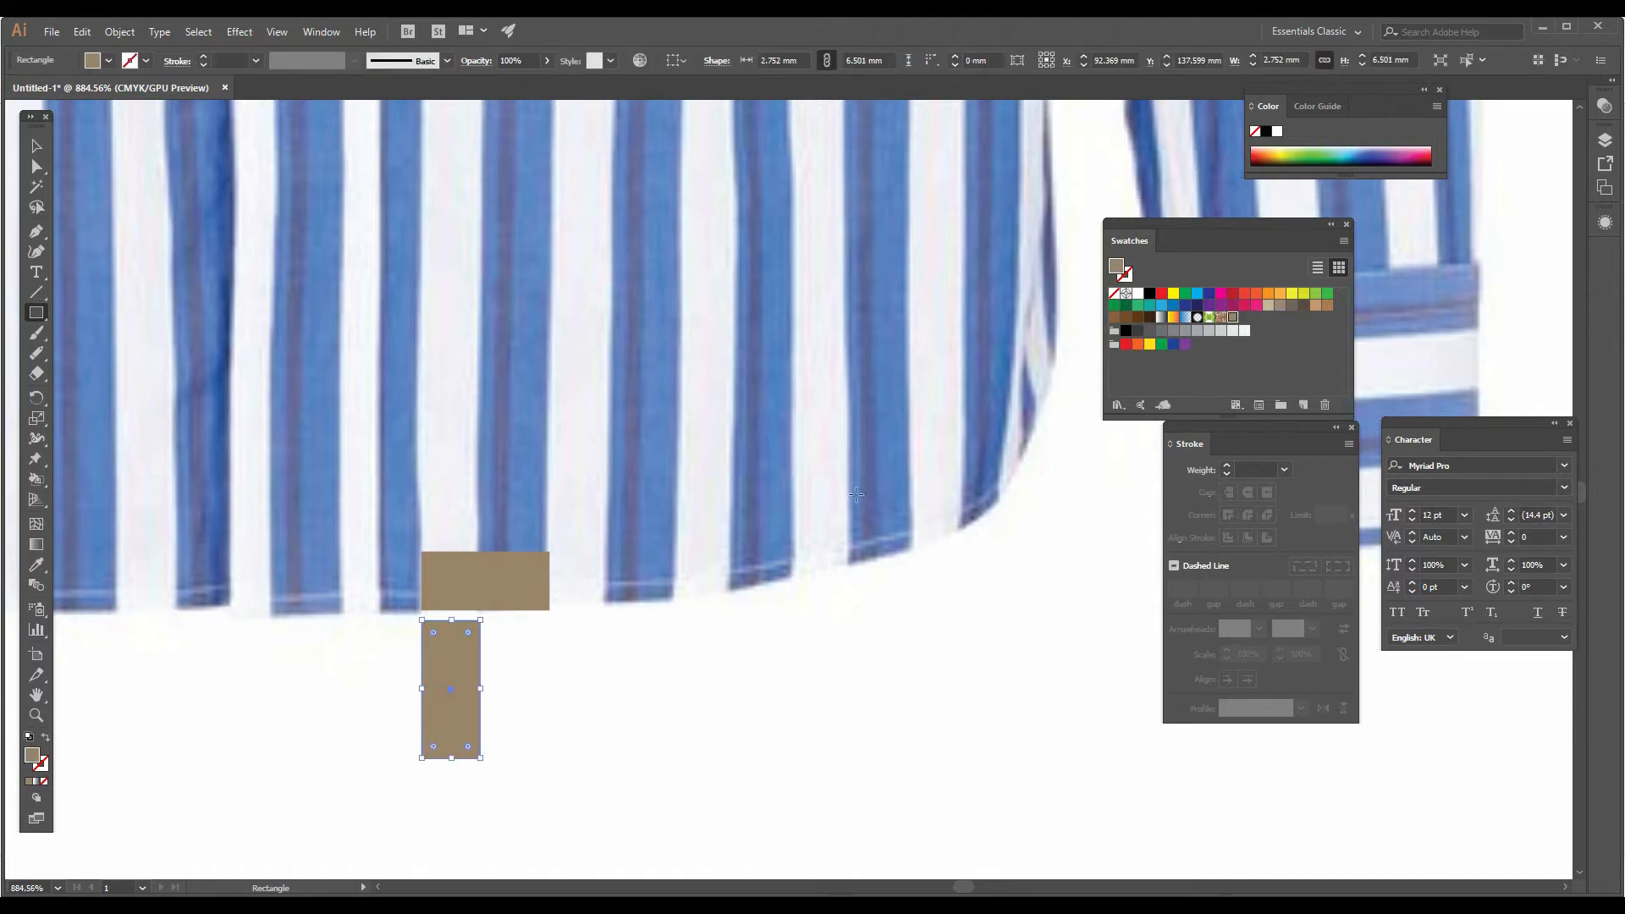
click(1138, 293)
click(35, 146)
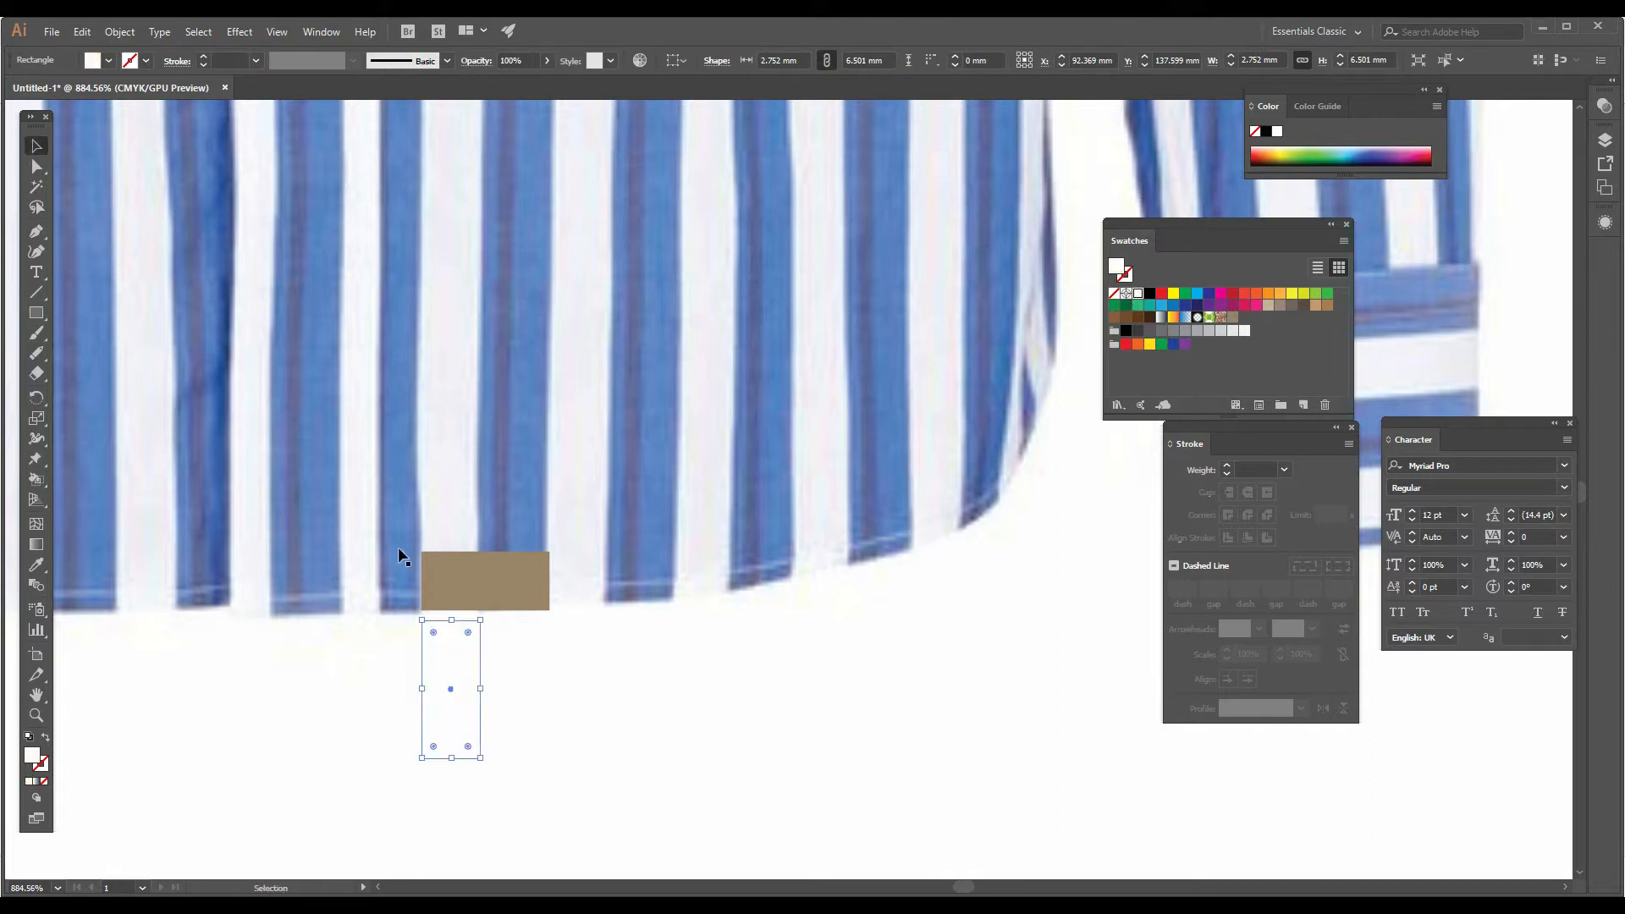
double_click(464, 692)
double_click(505, 703)
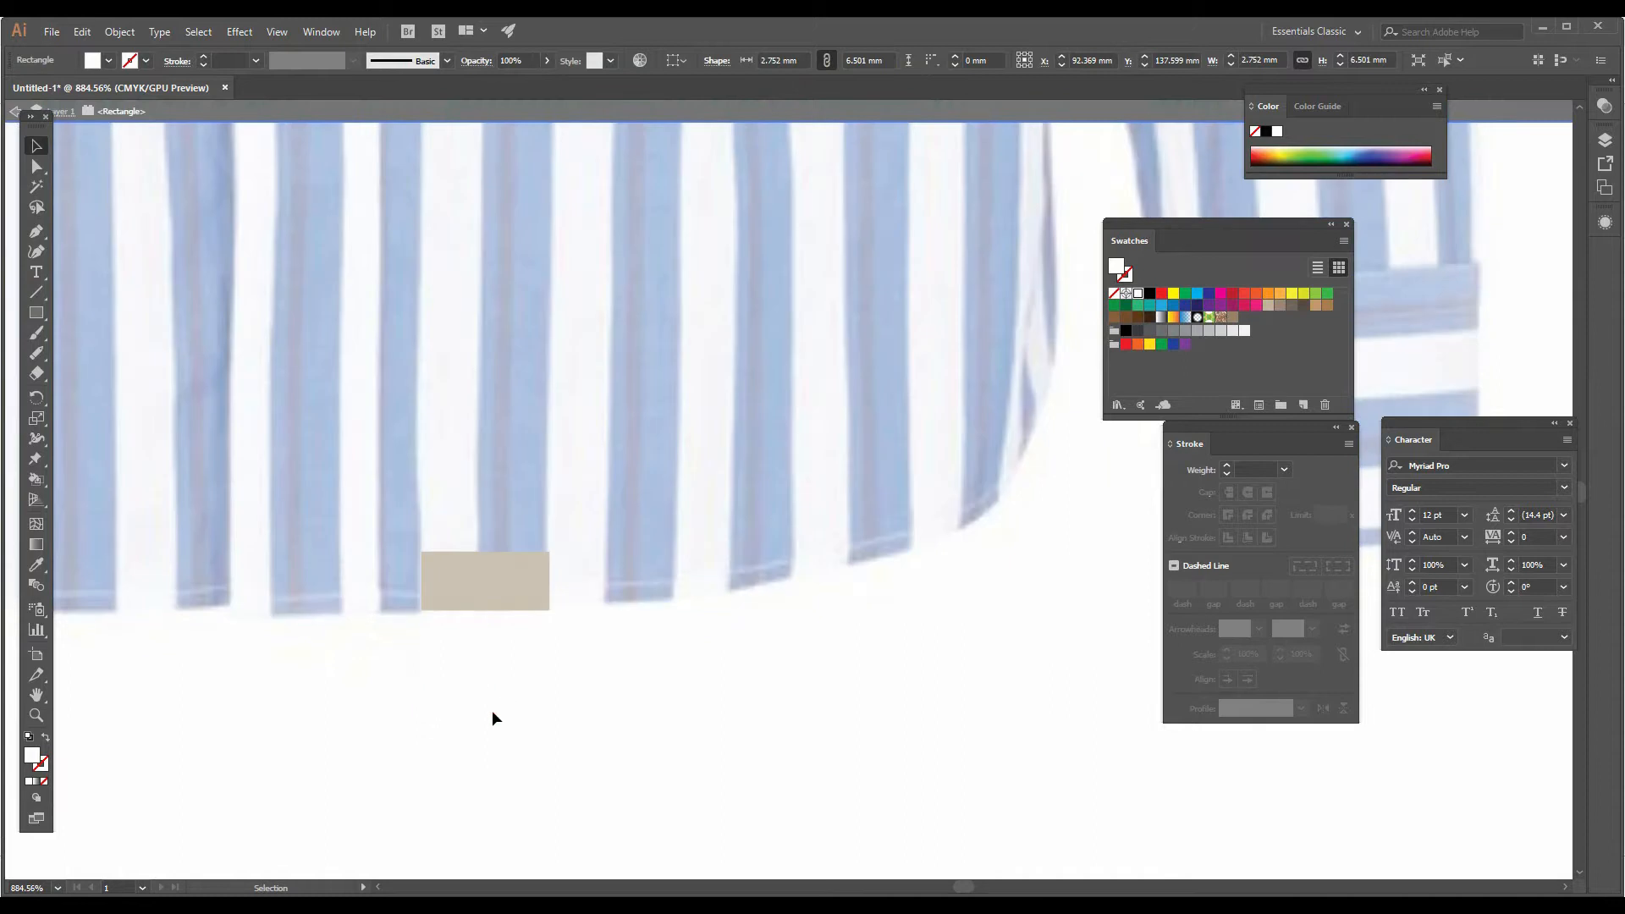
drag(460, 719, 542, 757)
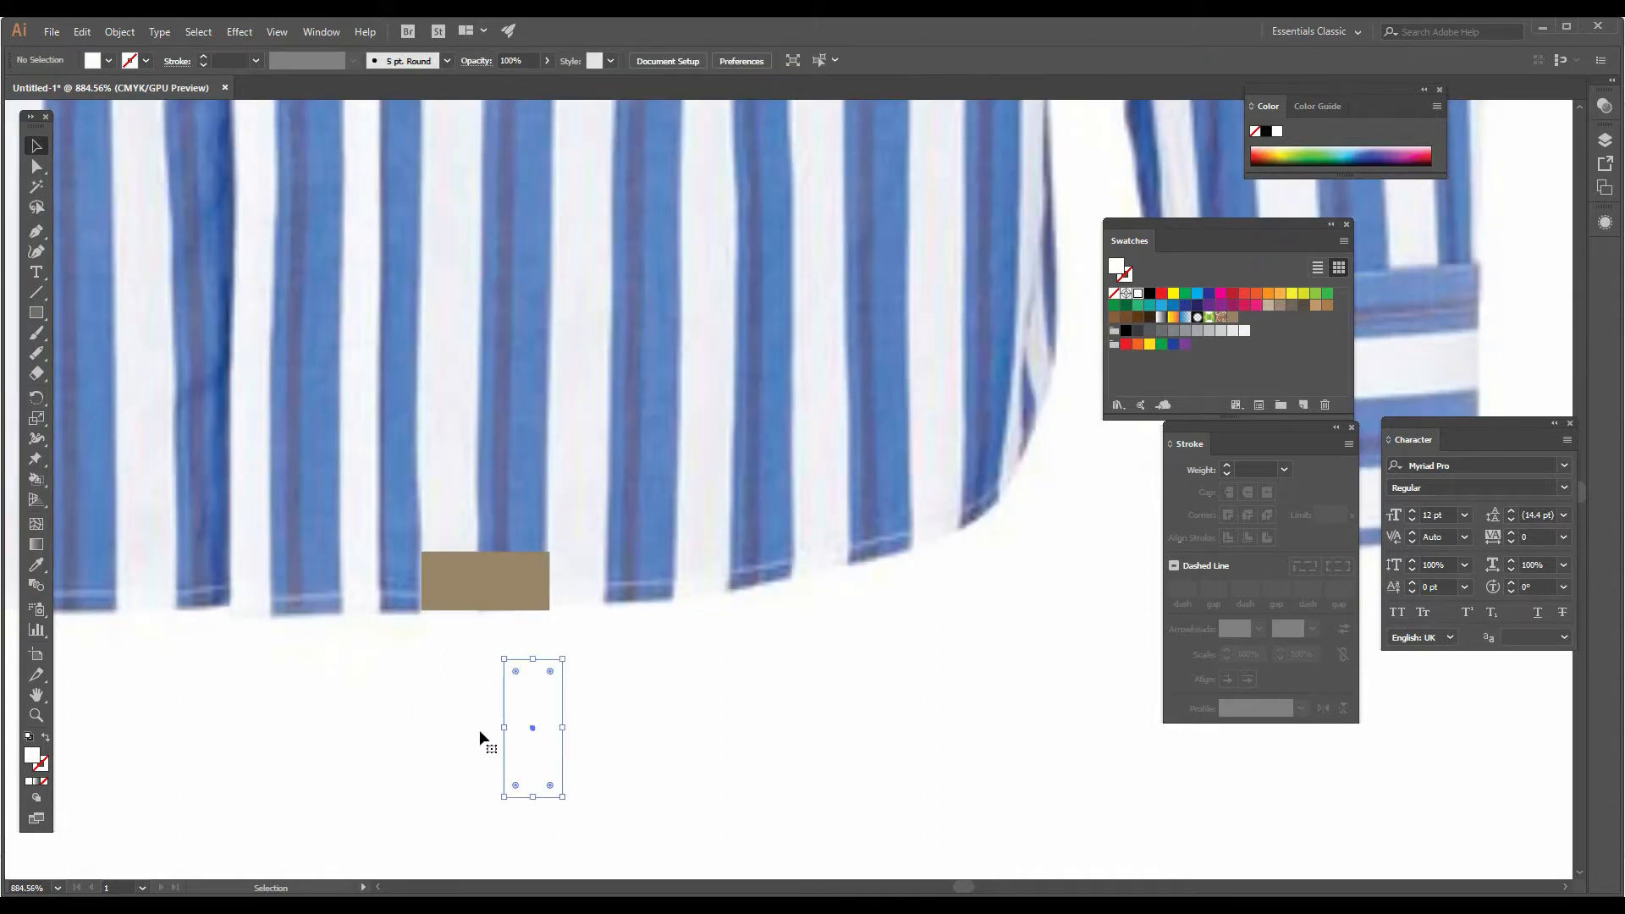
key(ctrl+z)
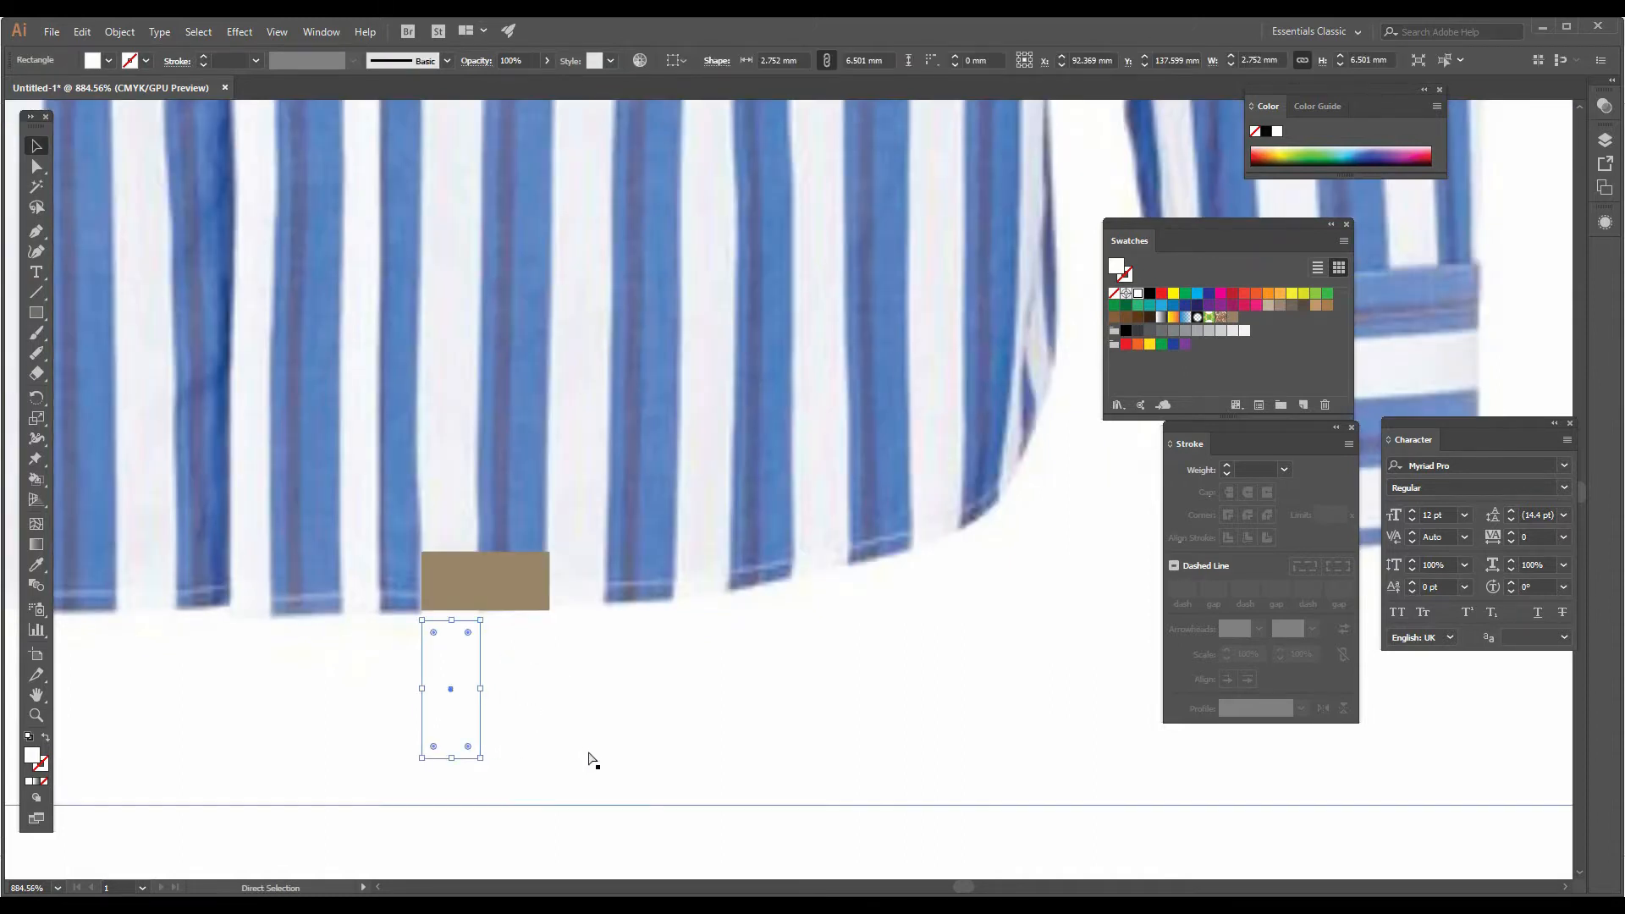
drag(467, 719, 506, 718)
key(ctrl+z)
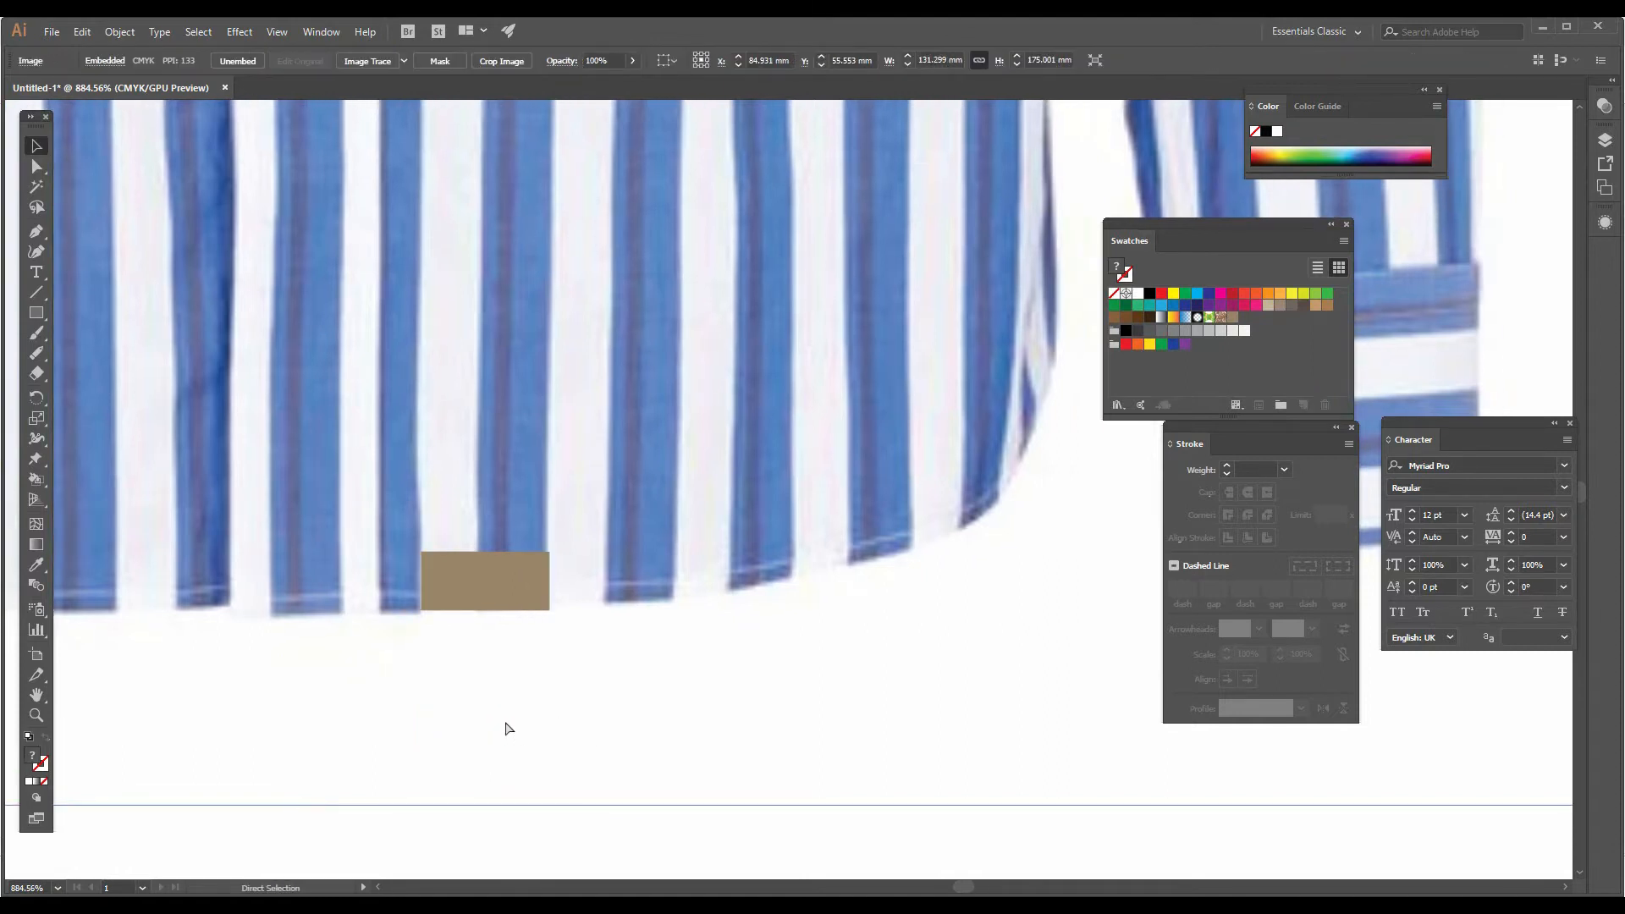
click(449, 694)
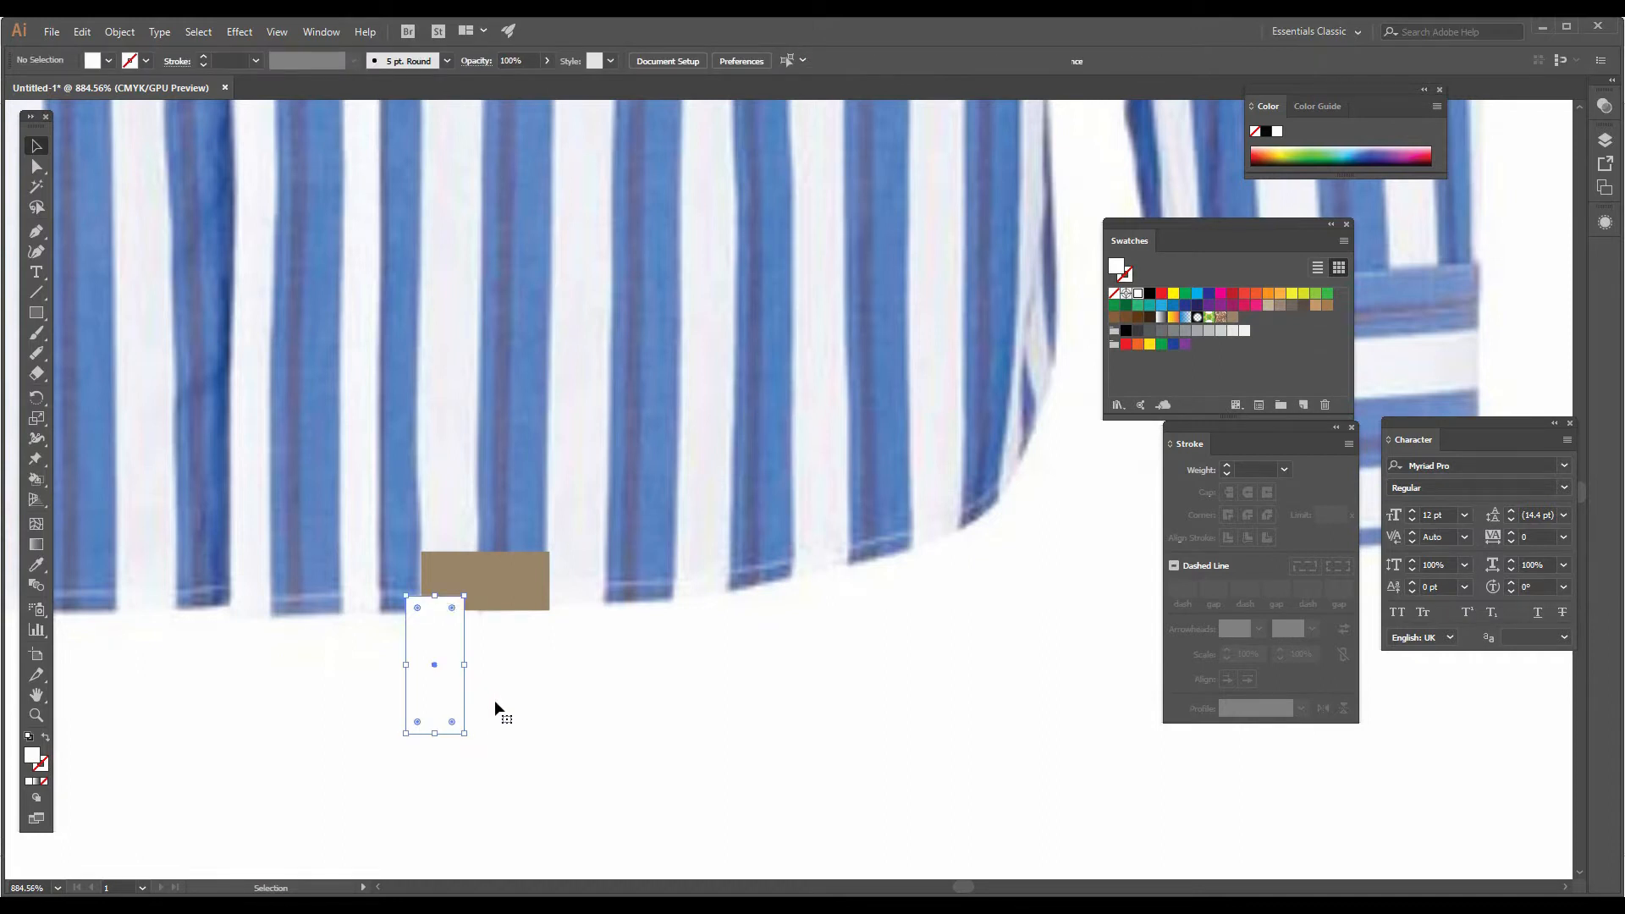
key(ctrl+z)
Step: Duplicate the white rectangle flush against its right edge and narrow the copy to about 0.7 mm
drag(466, 622, 522, 623)
key(alt)
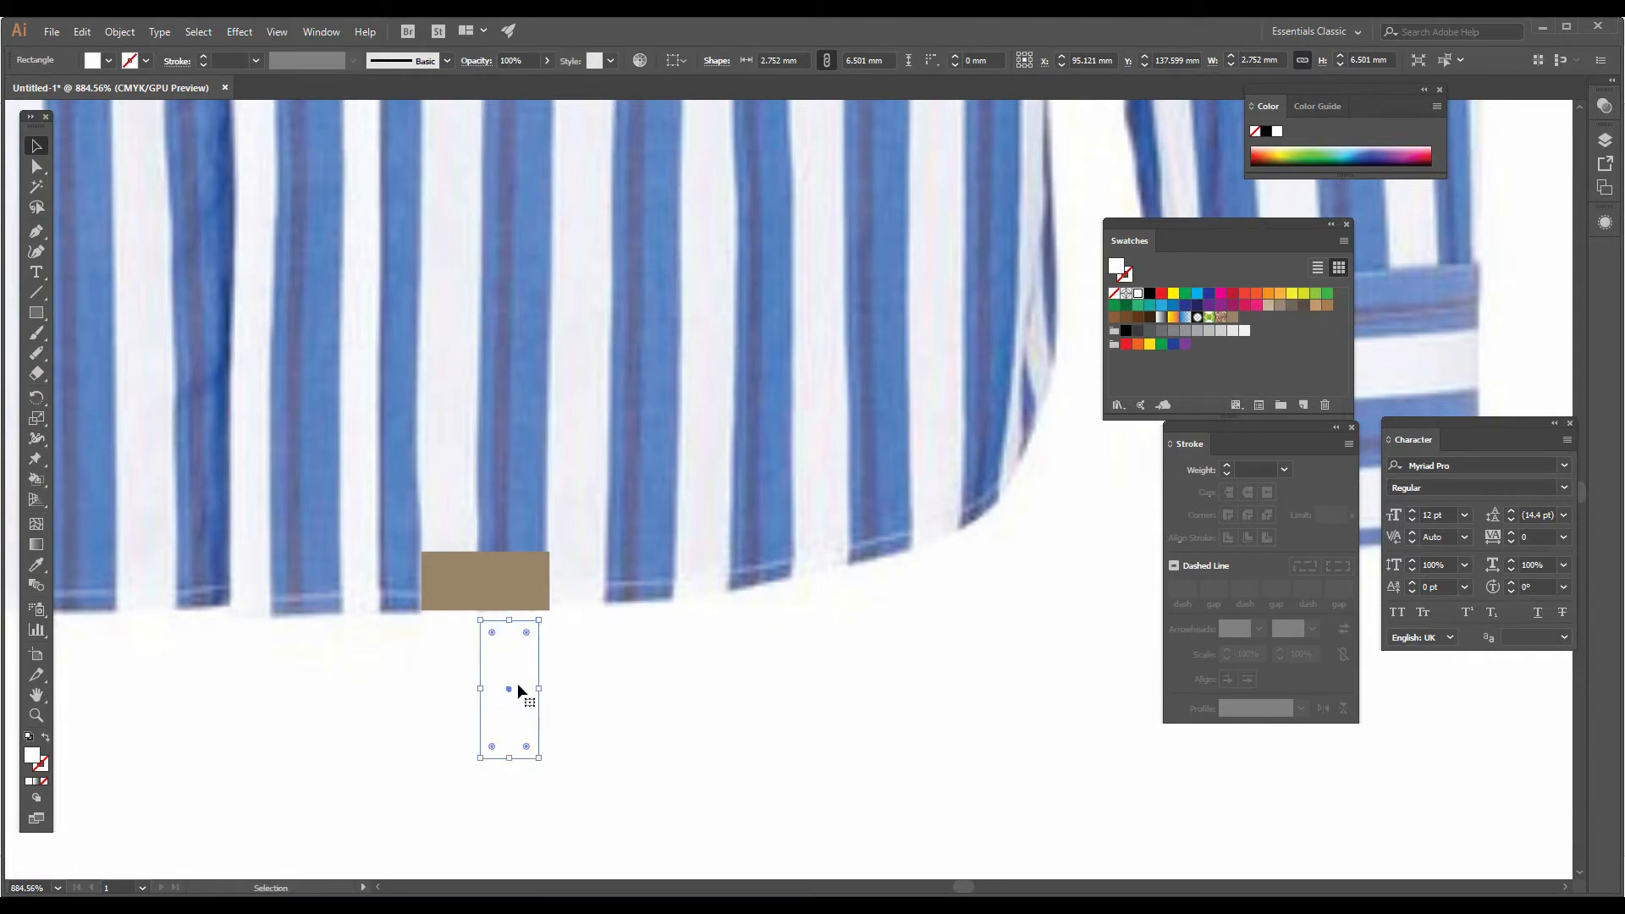
drag(538, 688, 495, 684)
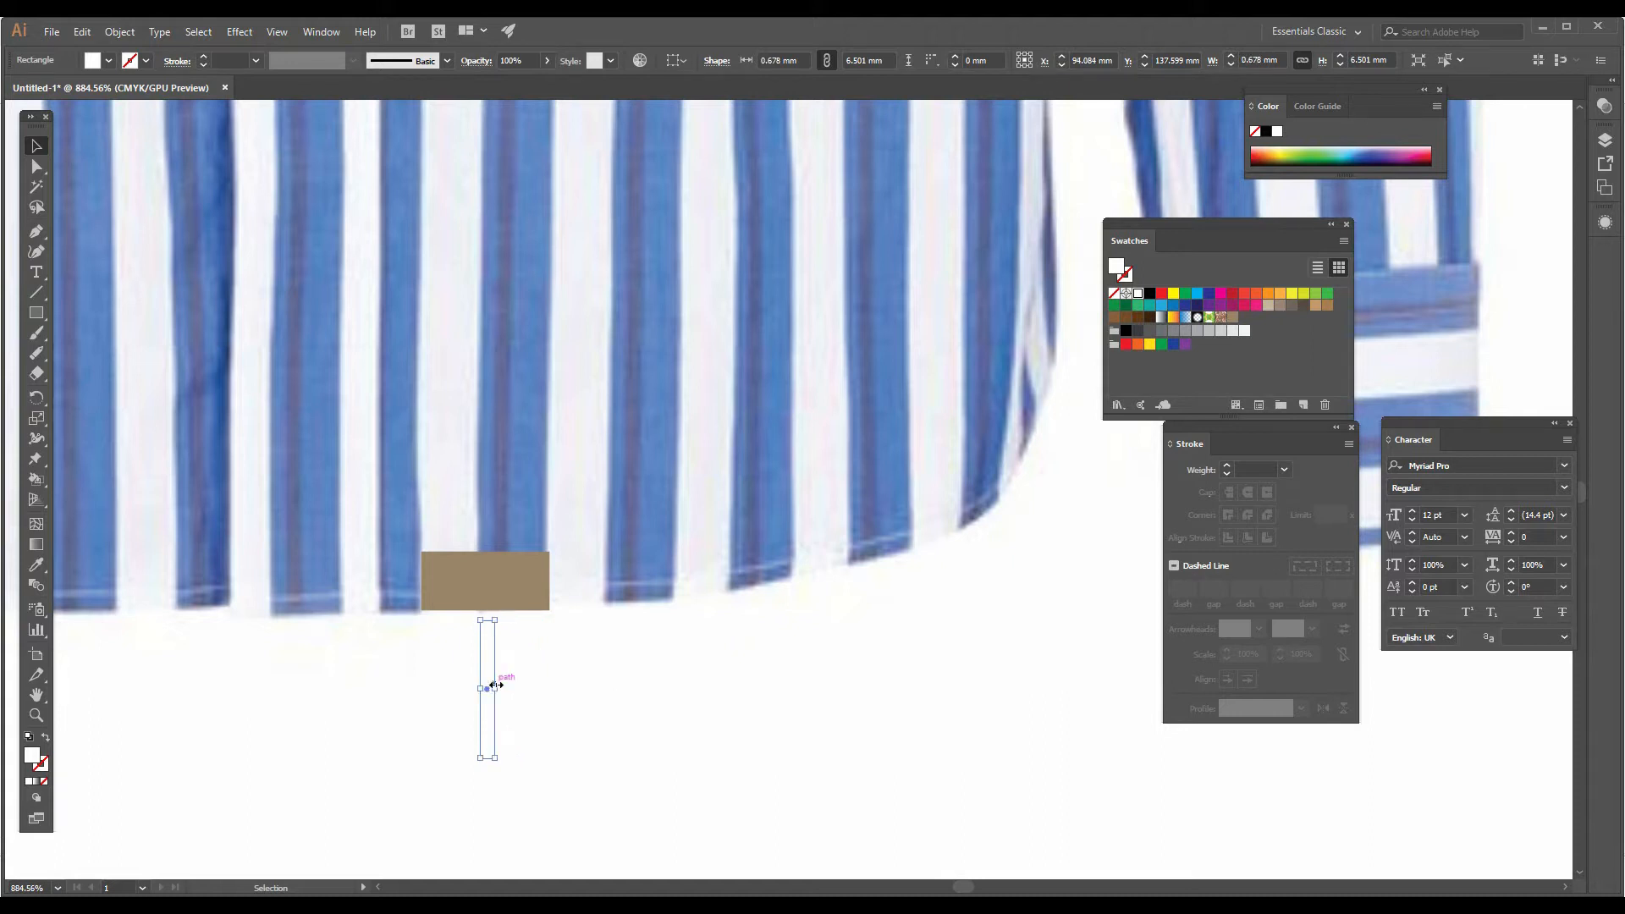
Step: Fill the narrow strip with the light blue sampled from the shirt's stripe using the Eyedropper
click(45, 567)
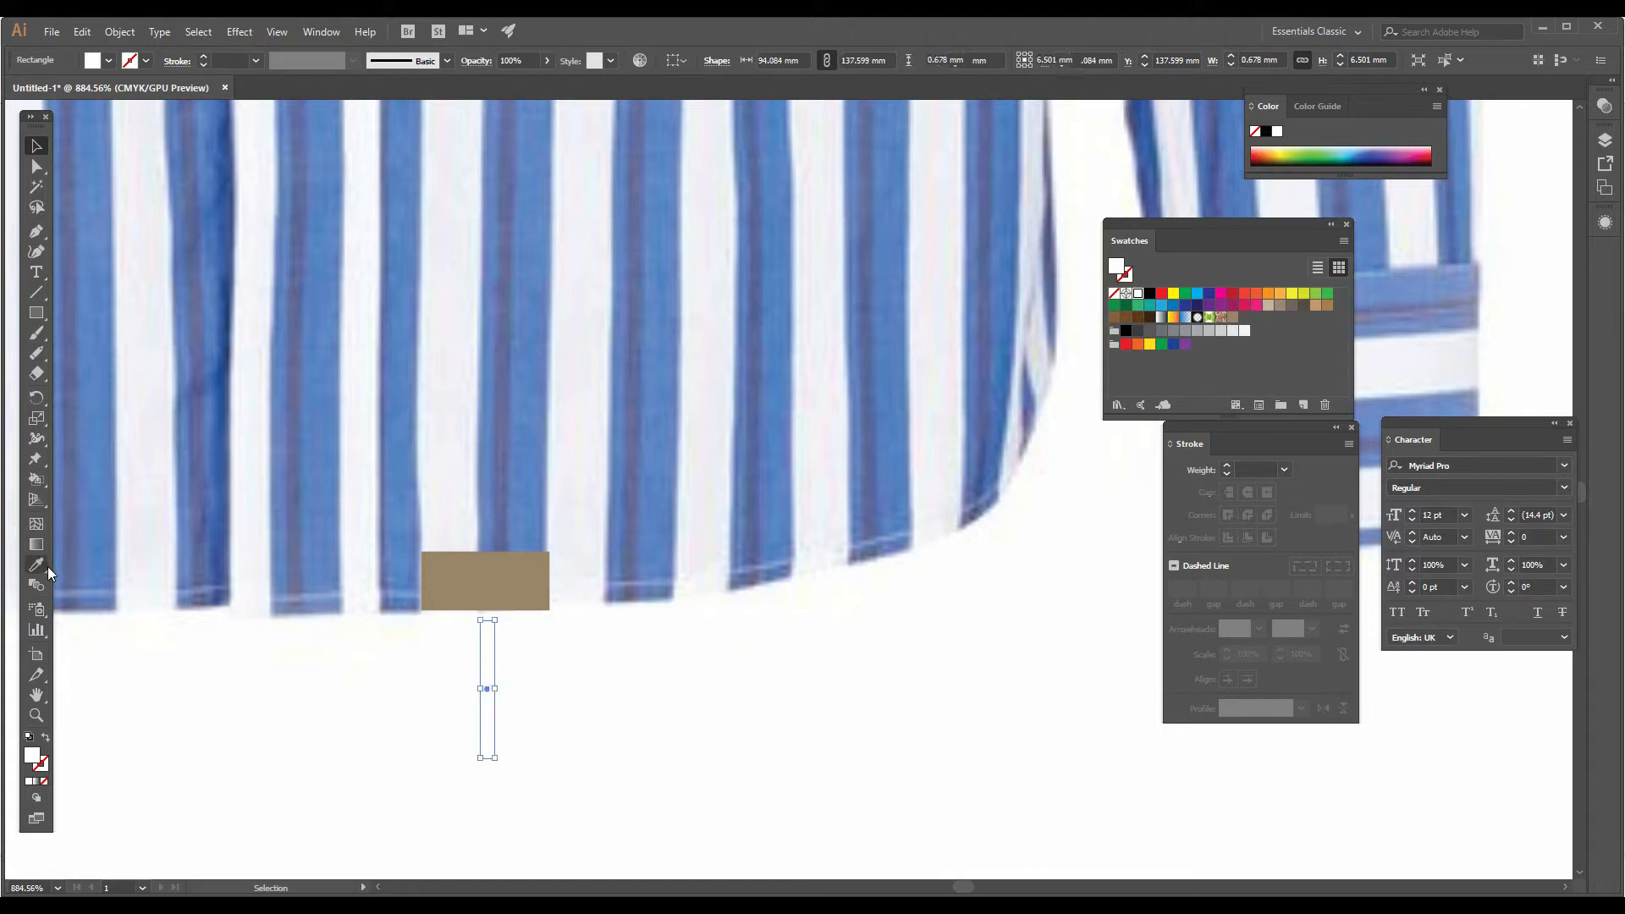
click(483, 533)
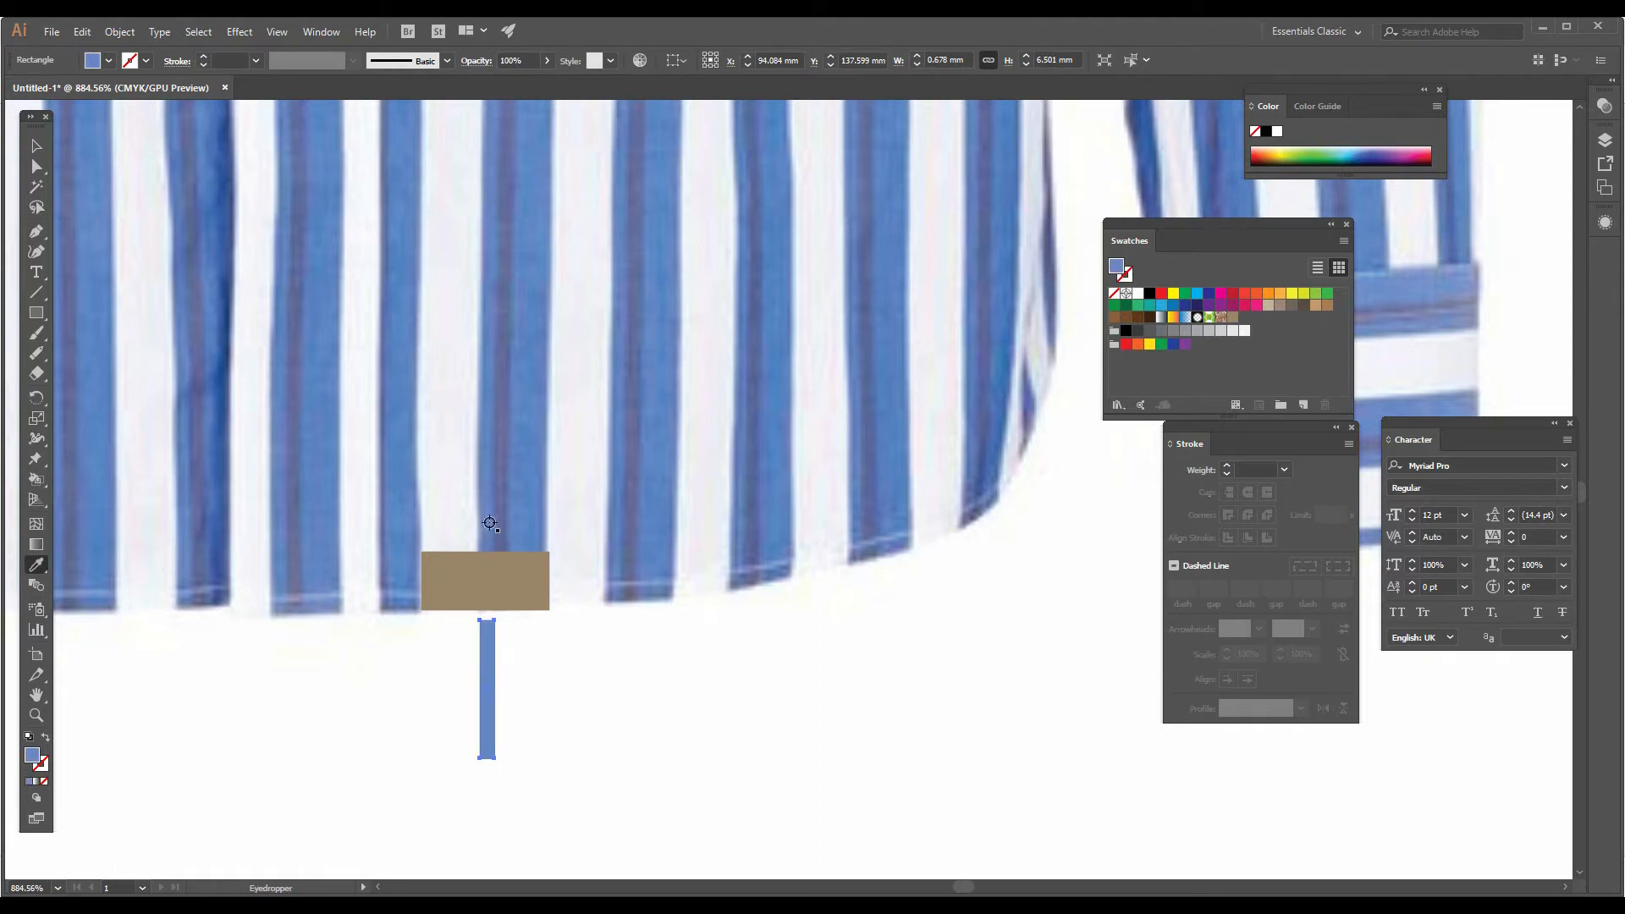
click(32, 148)
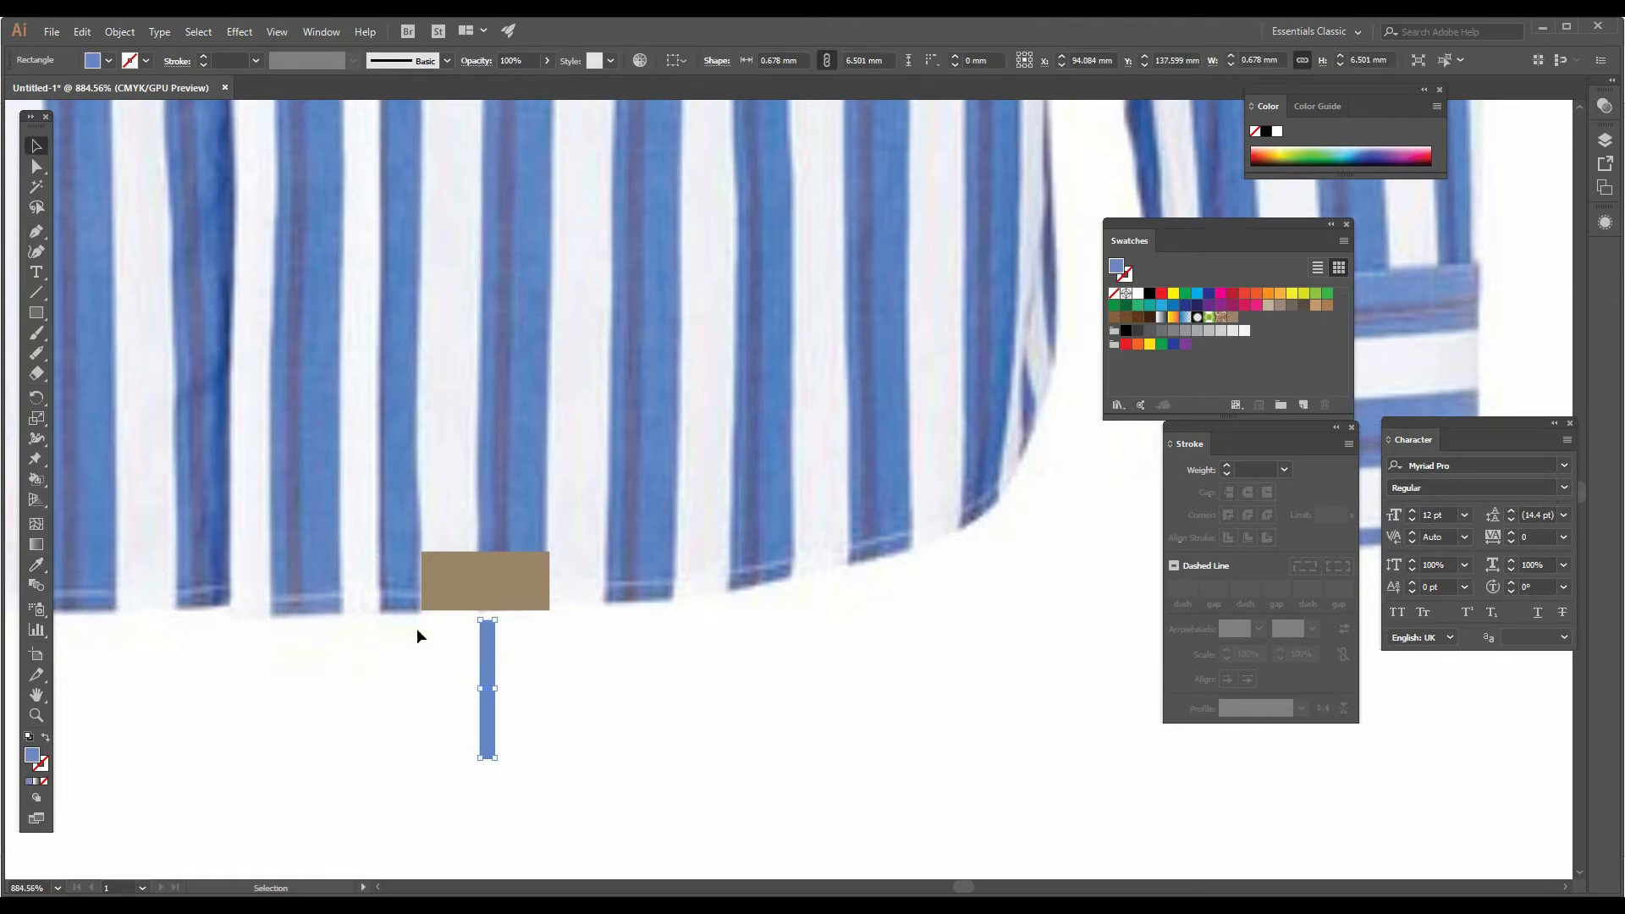
double_click(495, 698)
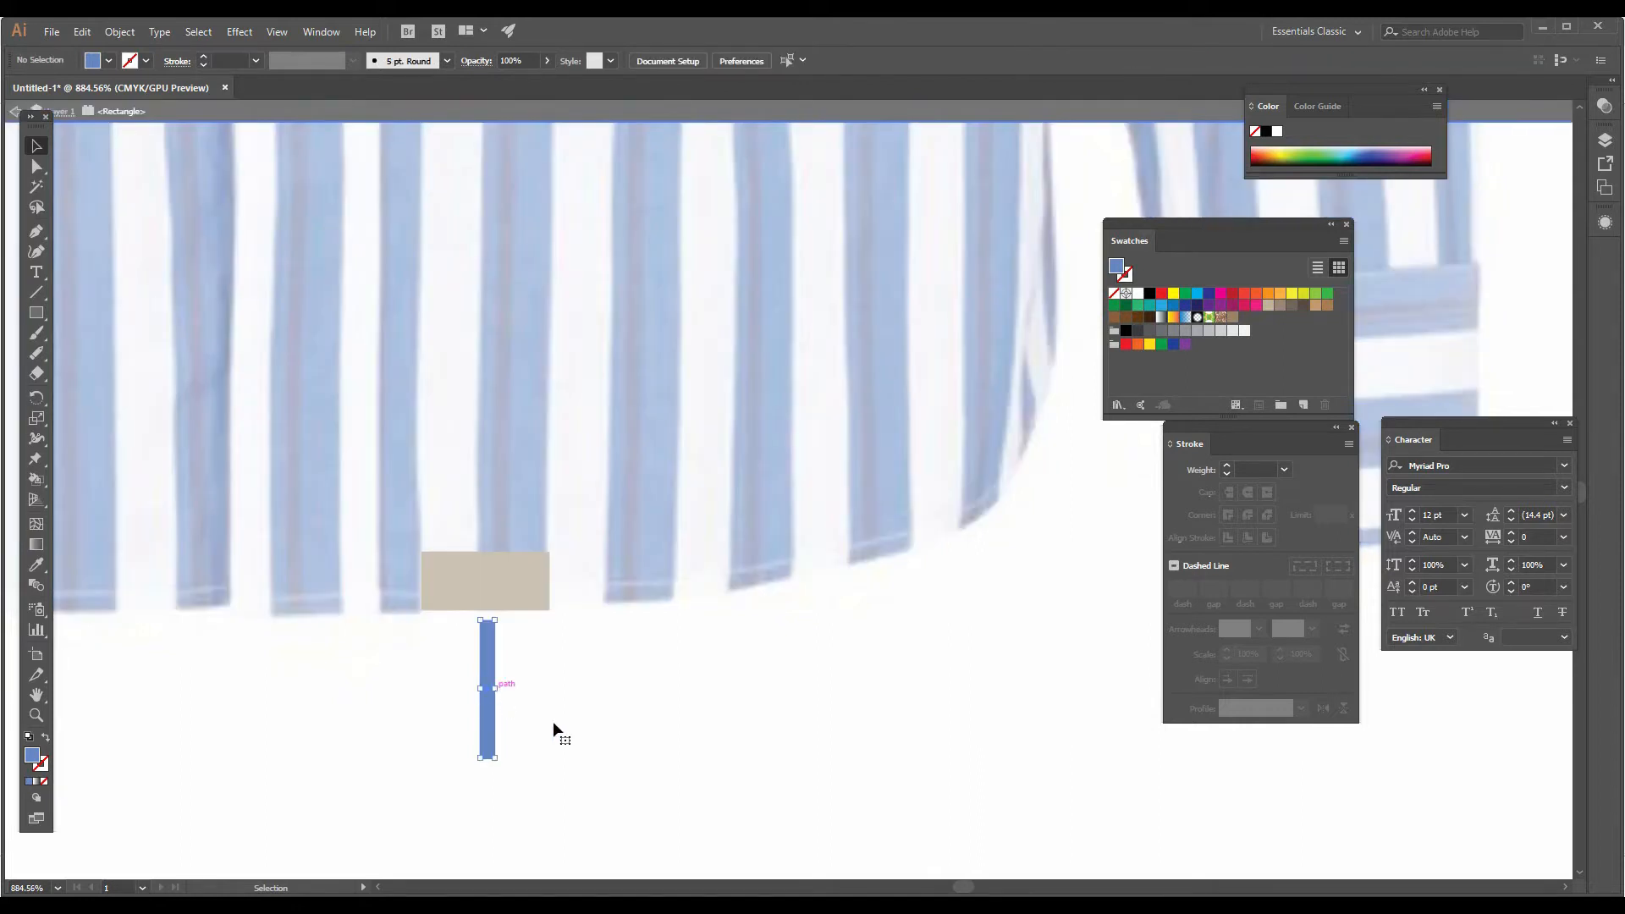
double_click(532, 780)
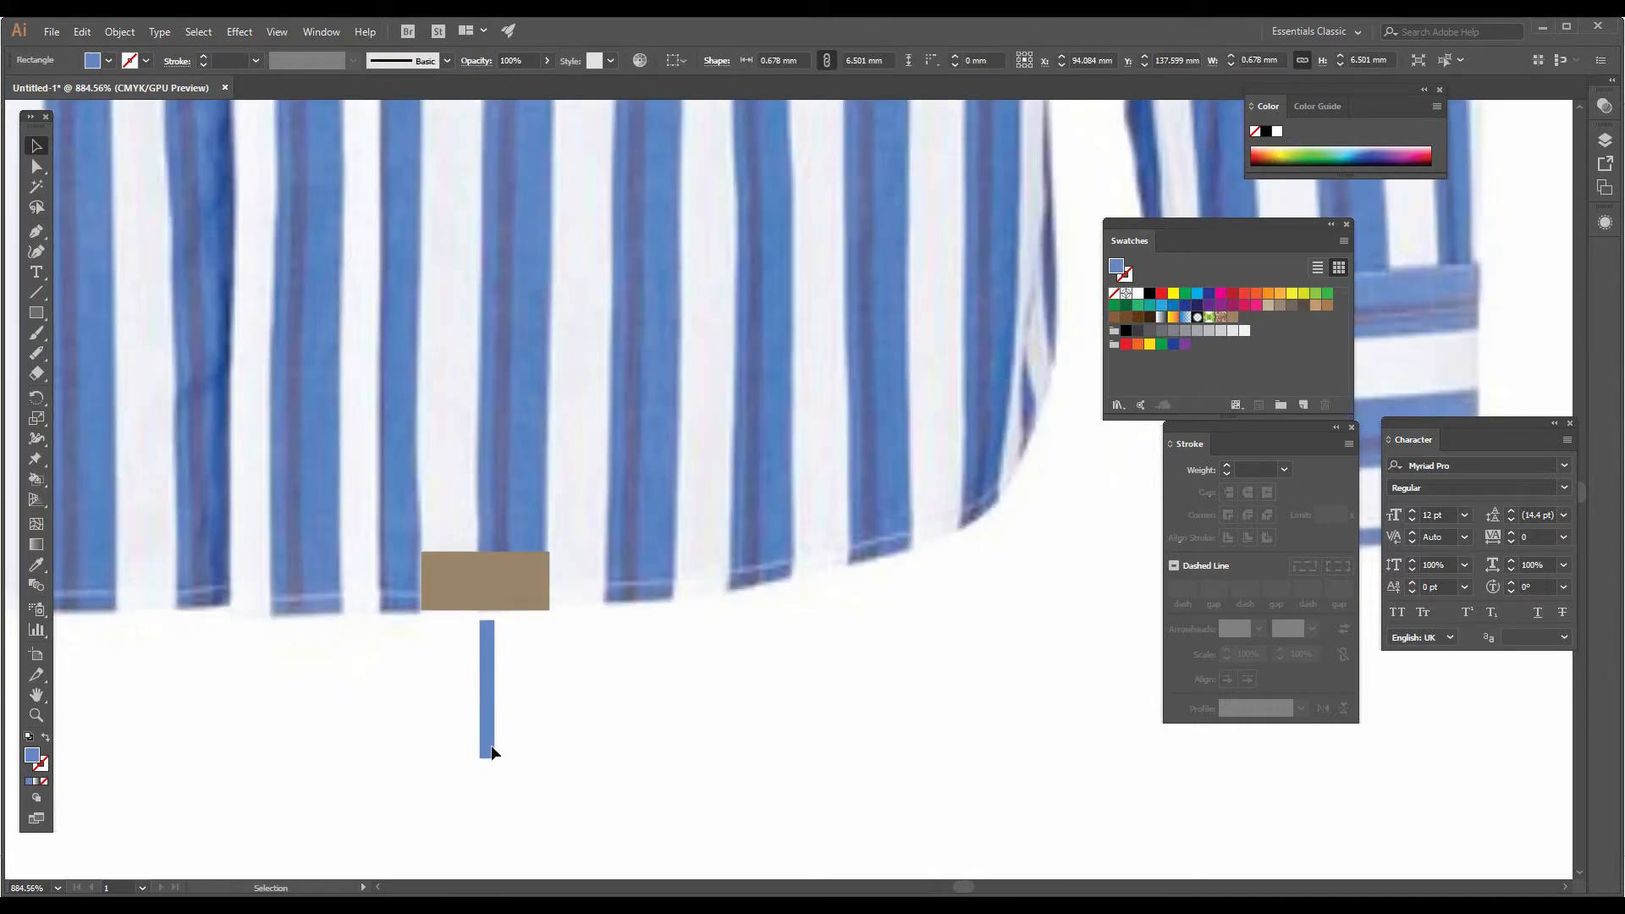
Step: Duplicate the narrow blue strip flush against its right side and fill the copy with the dark purplish blue sampled from the shirt's stripe
drag(492, 750, 510, 743)
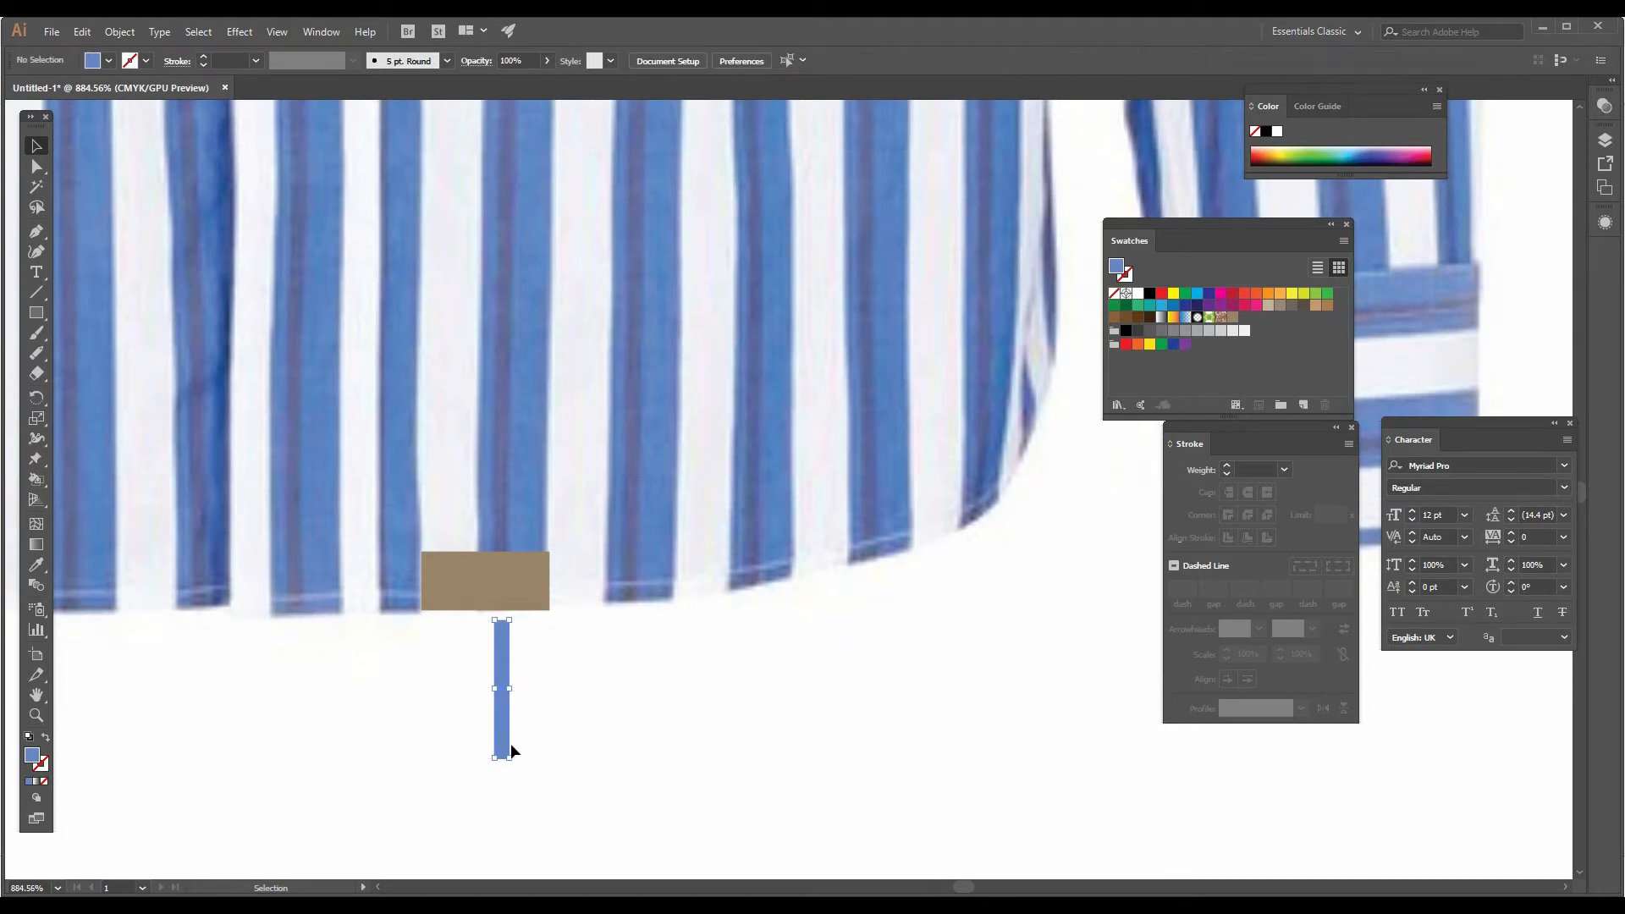
key(ctrl+z)
drag(496, 738, 505, 739)
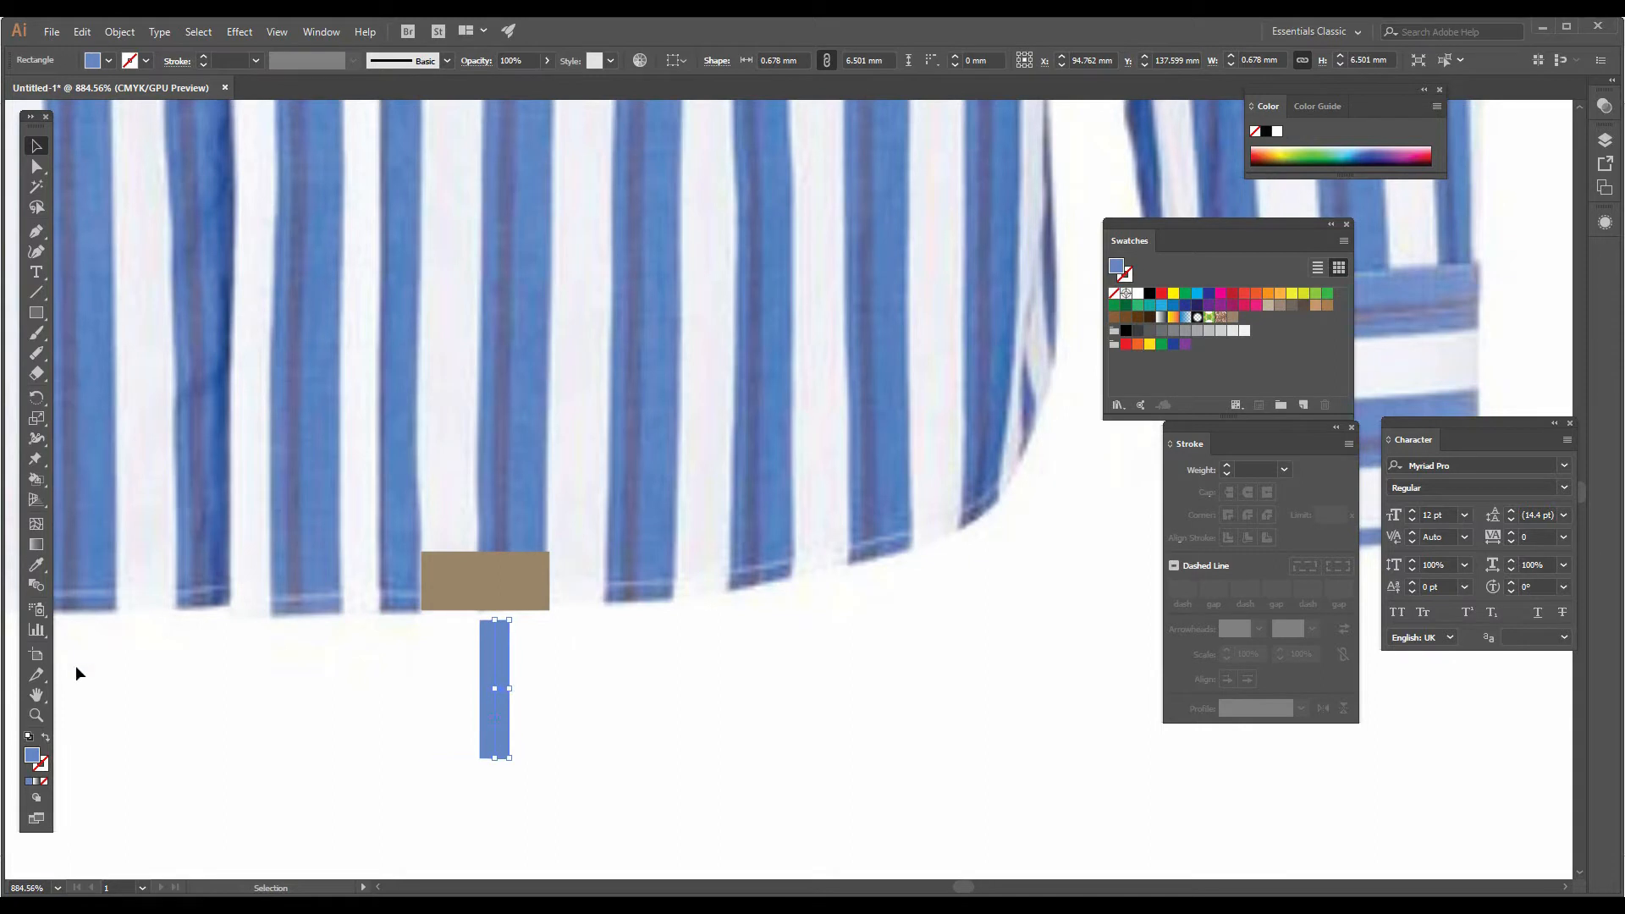
click(41, 567)
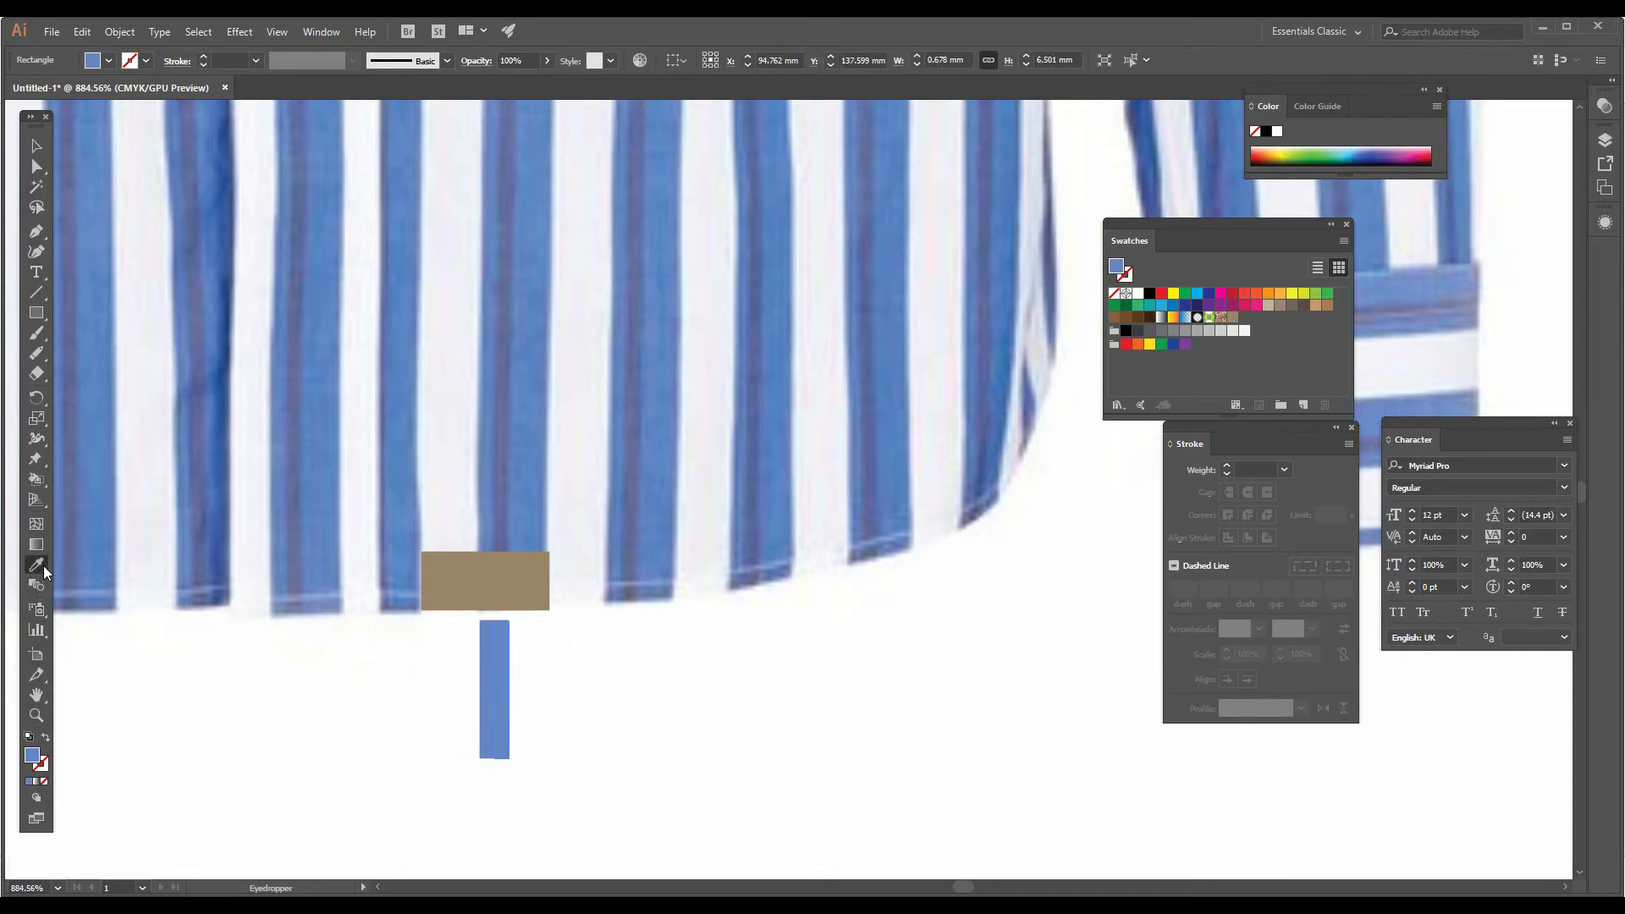
click(501, 522)
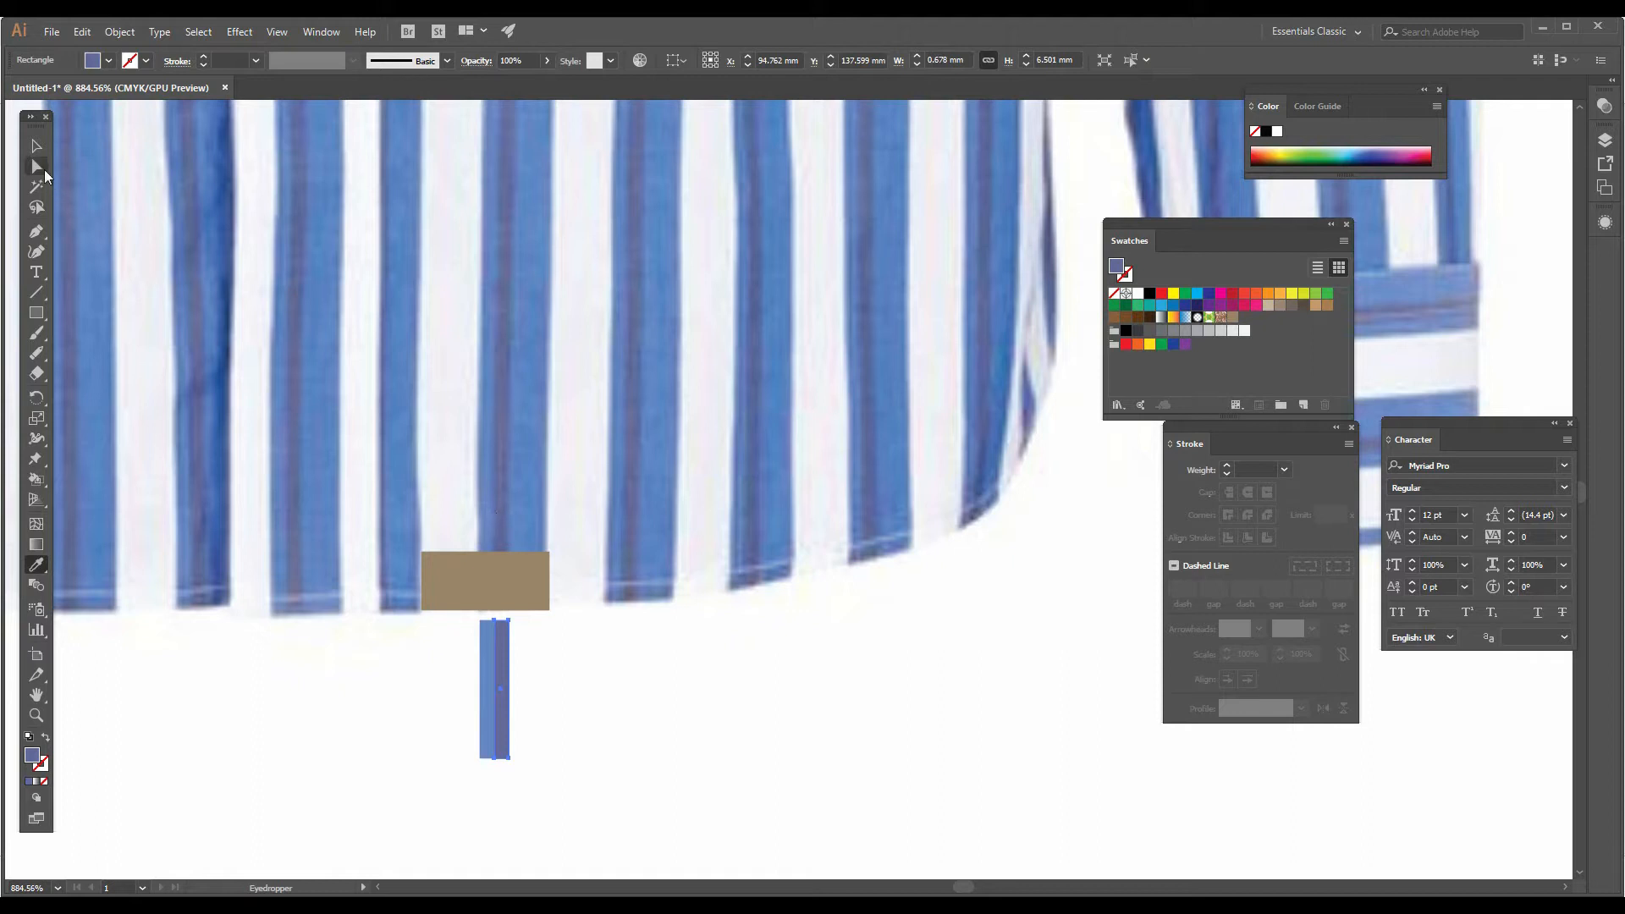
click(36, 146)
click(595, 715)
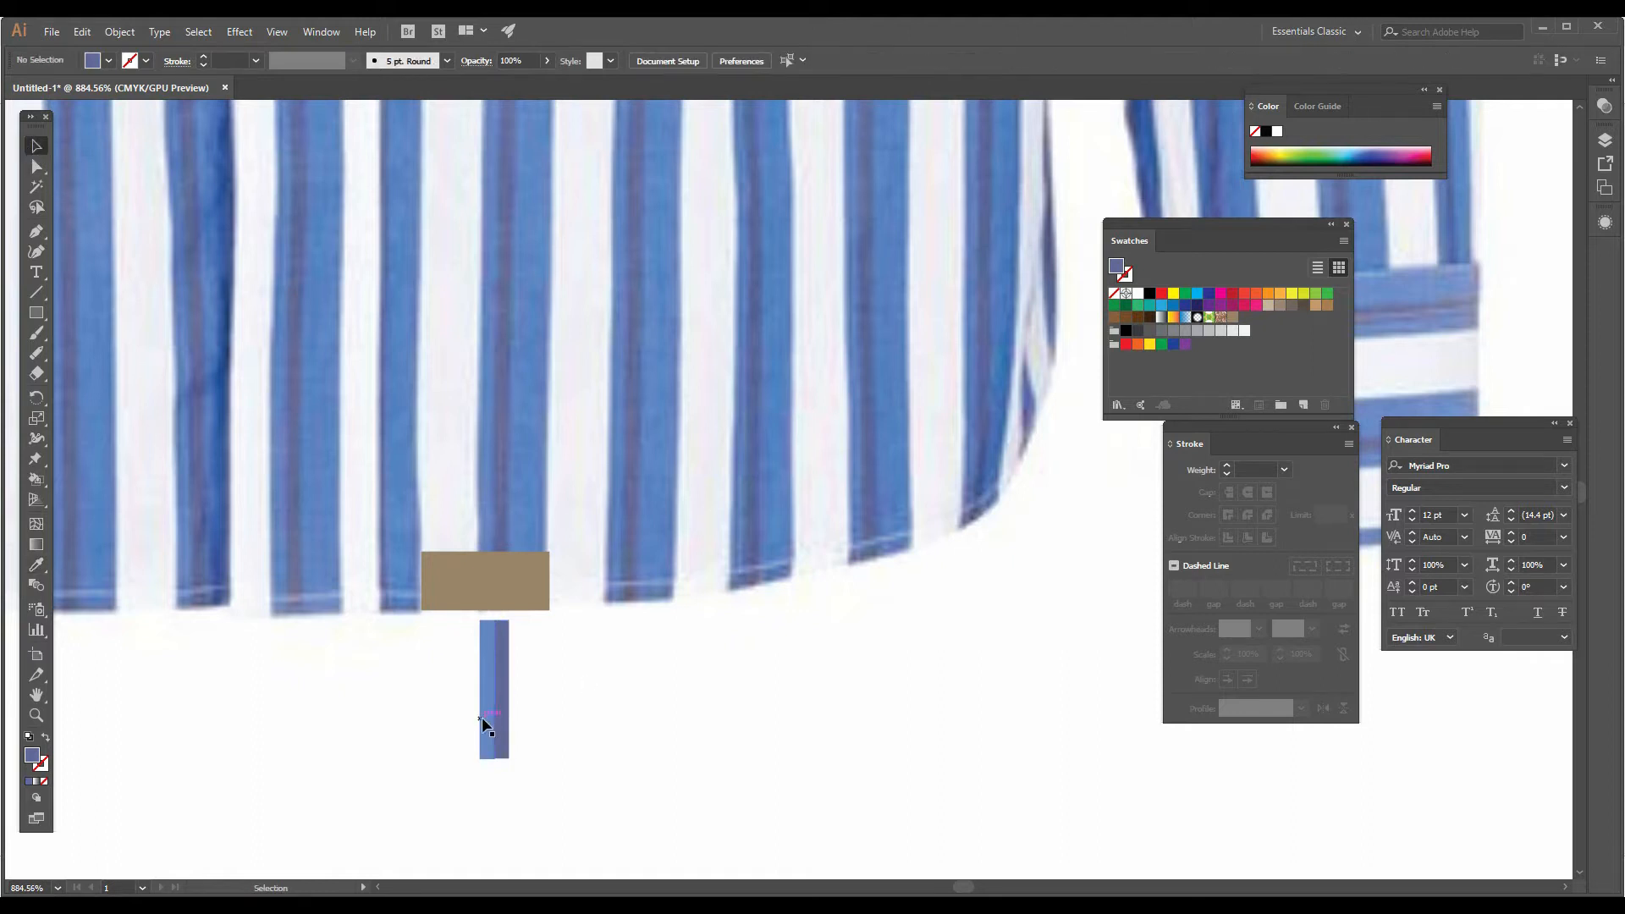
Step: Copy the light blue strip to the right of the dark strip and widen it to about 1.9 mm to complete the stripe
drag(489, 719, 551, 689)
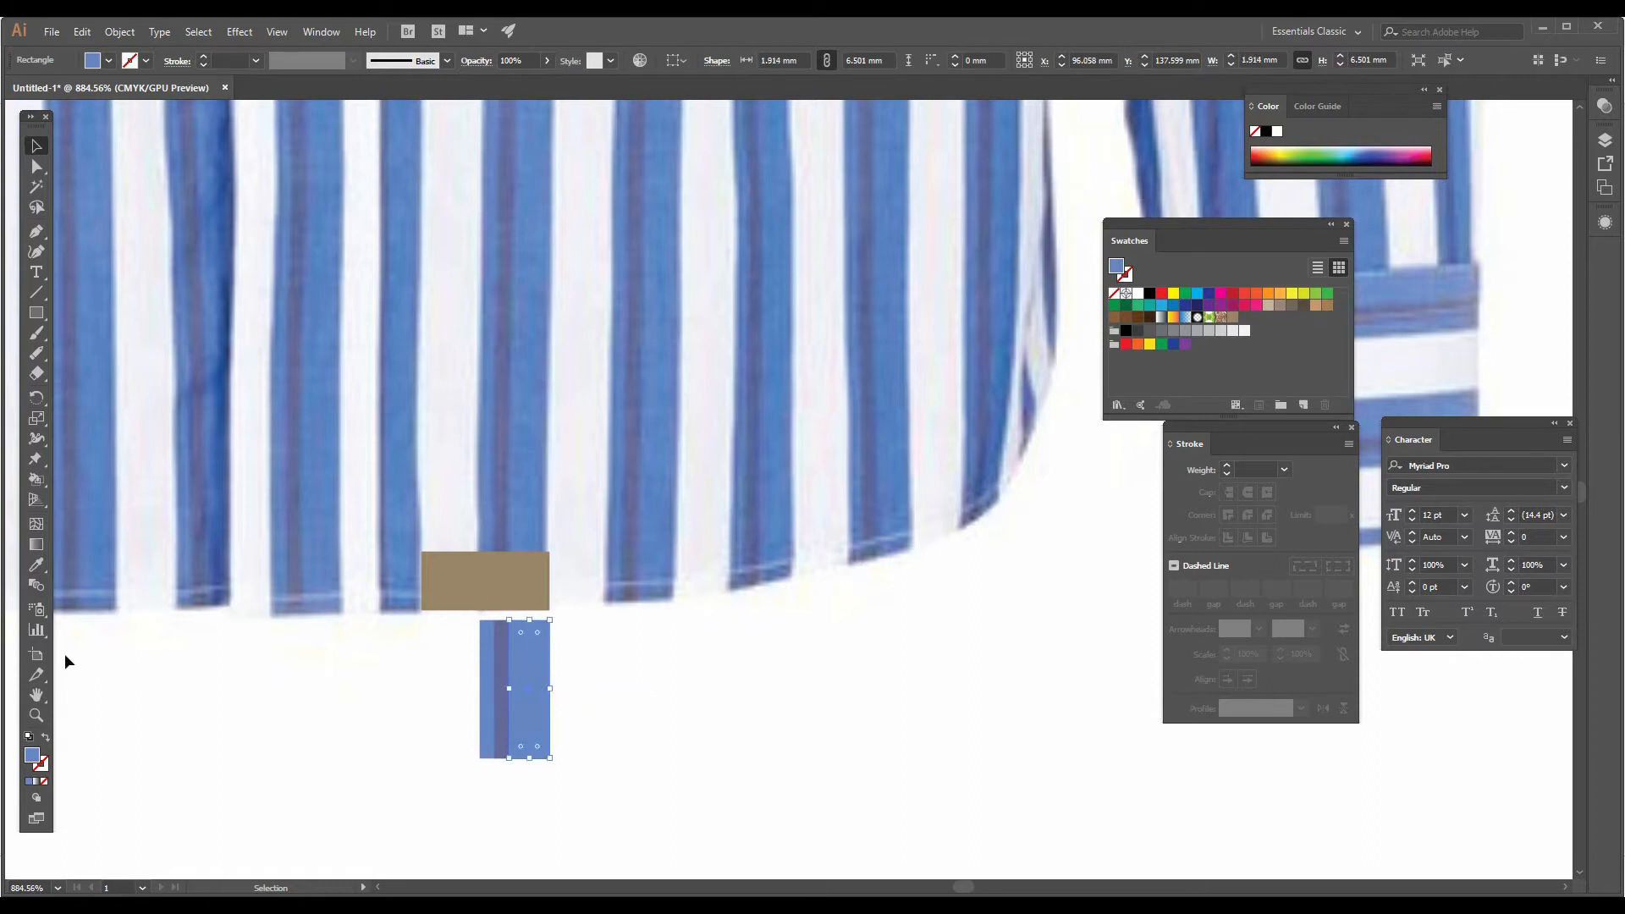
click(35, 567)
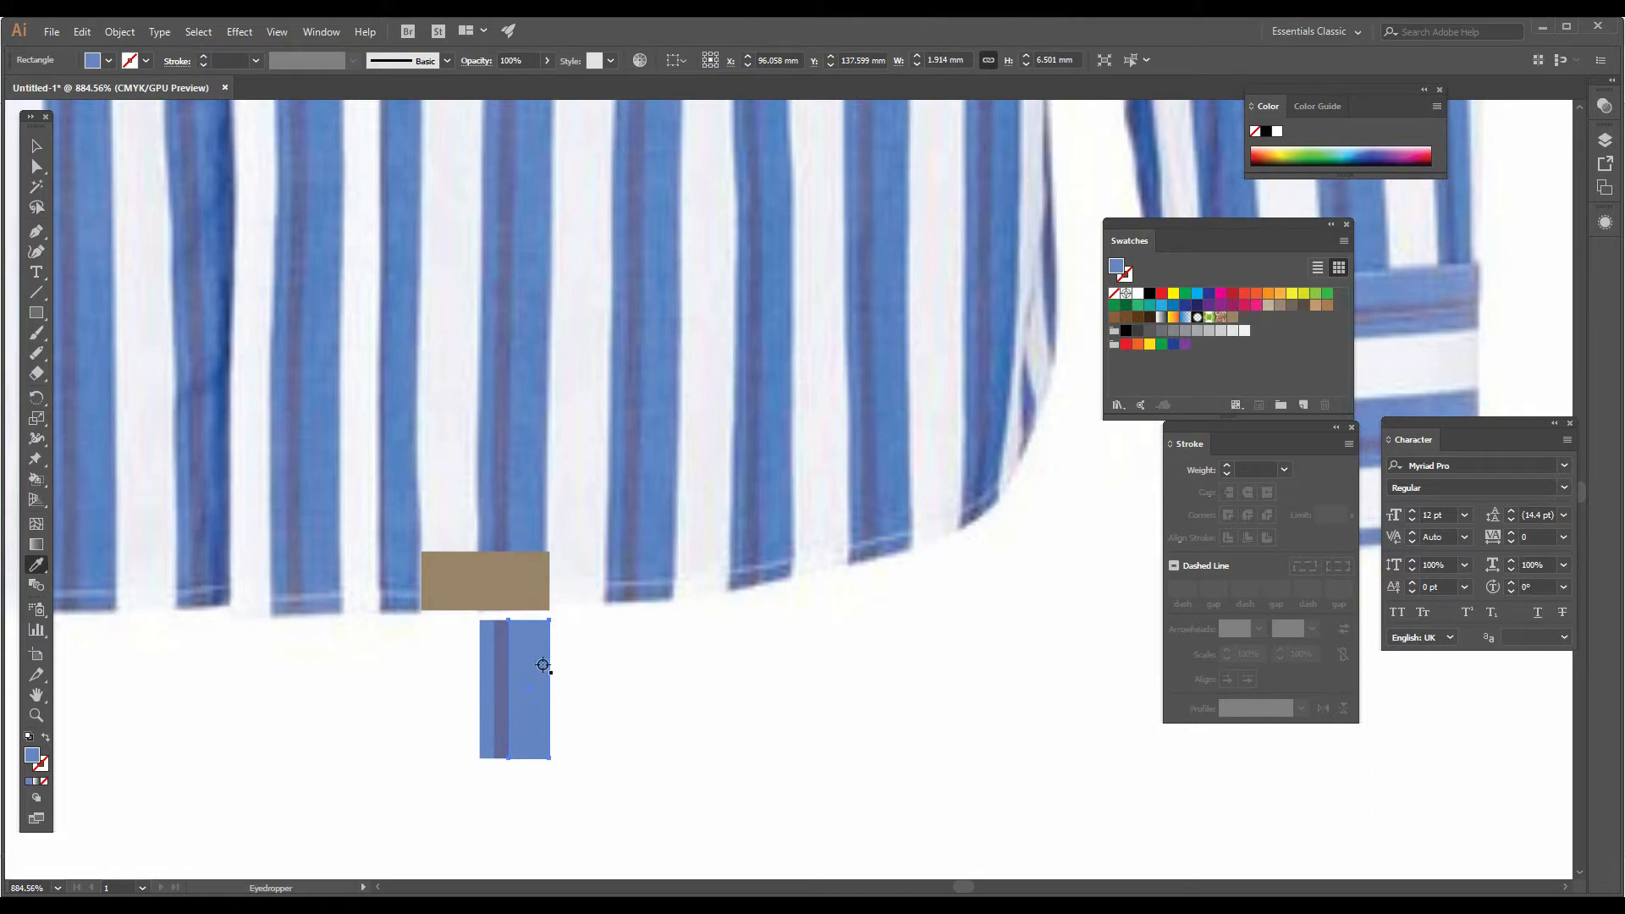
click(36, 149)
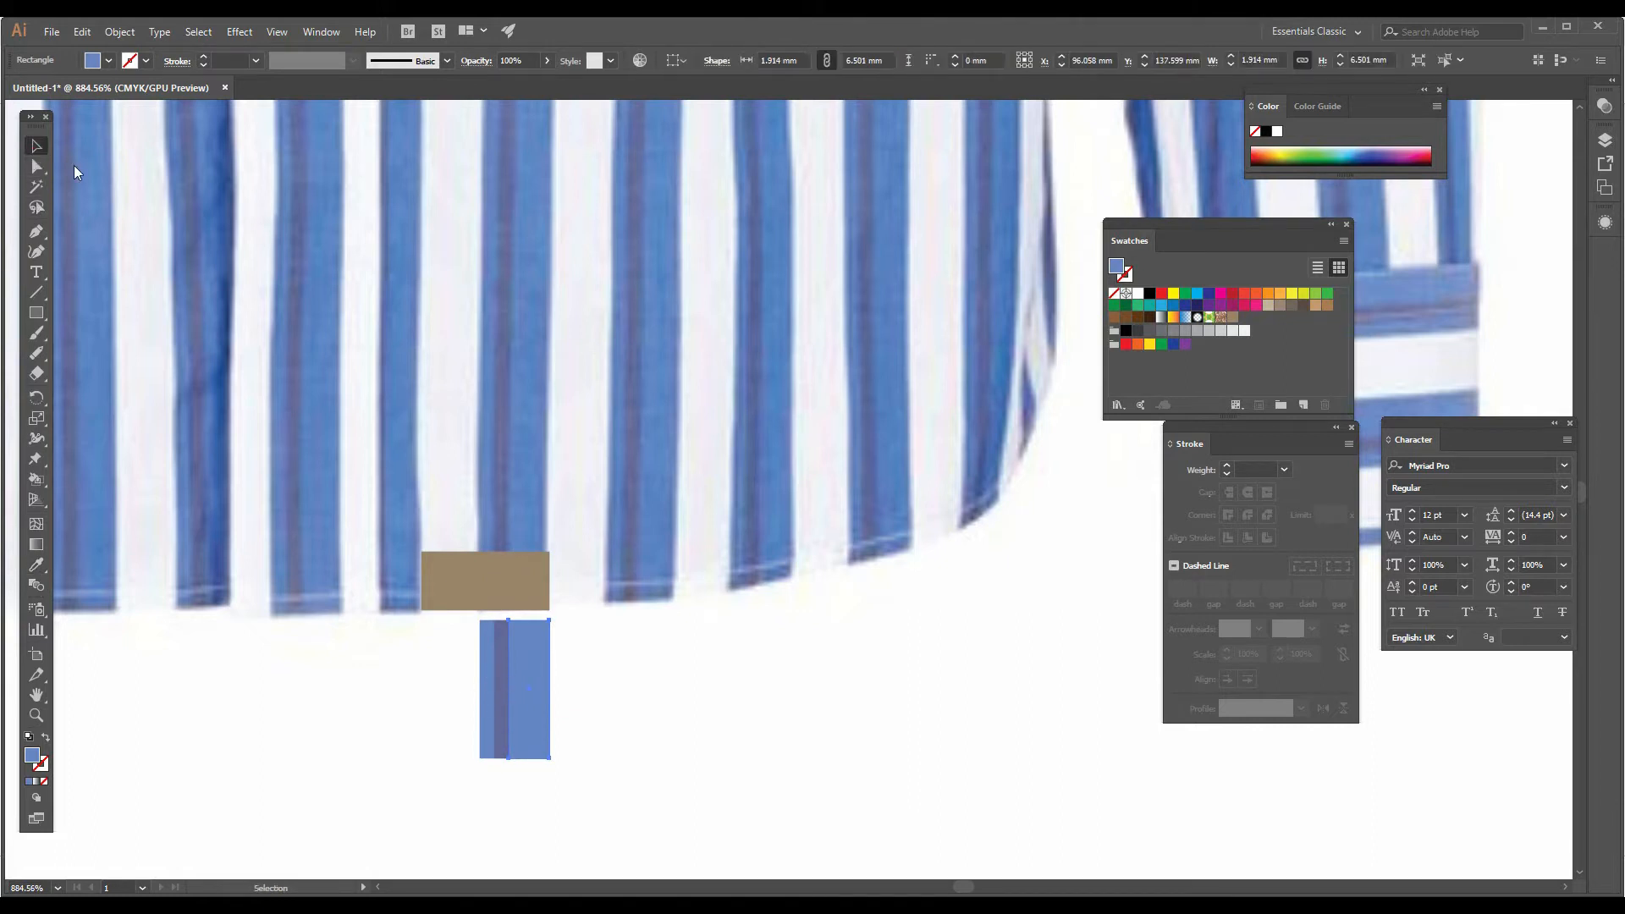
click(493, 467)
click(616, 462)
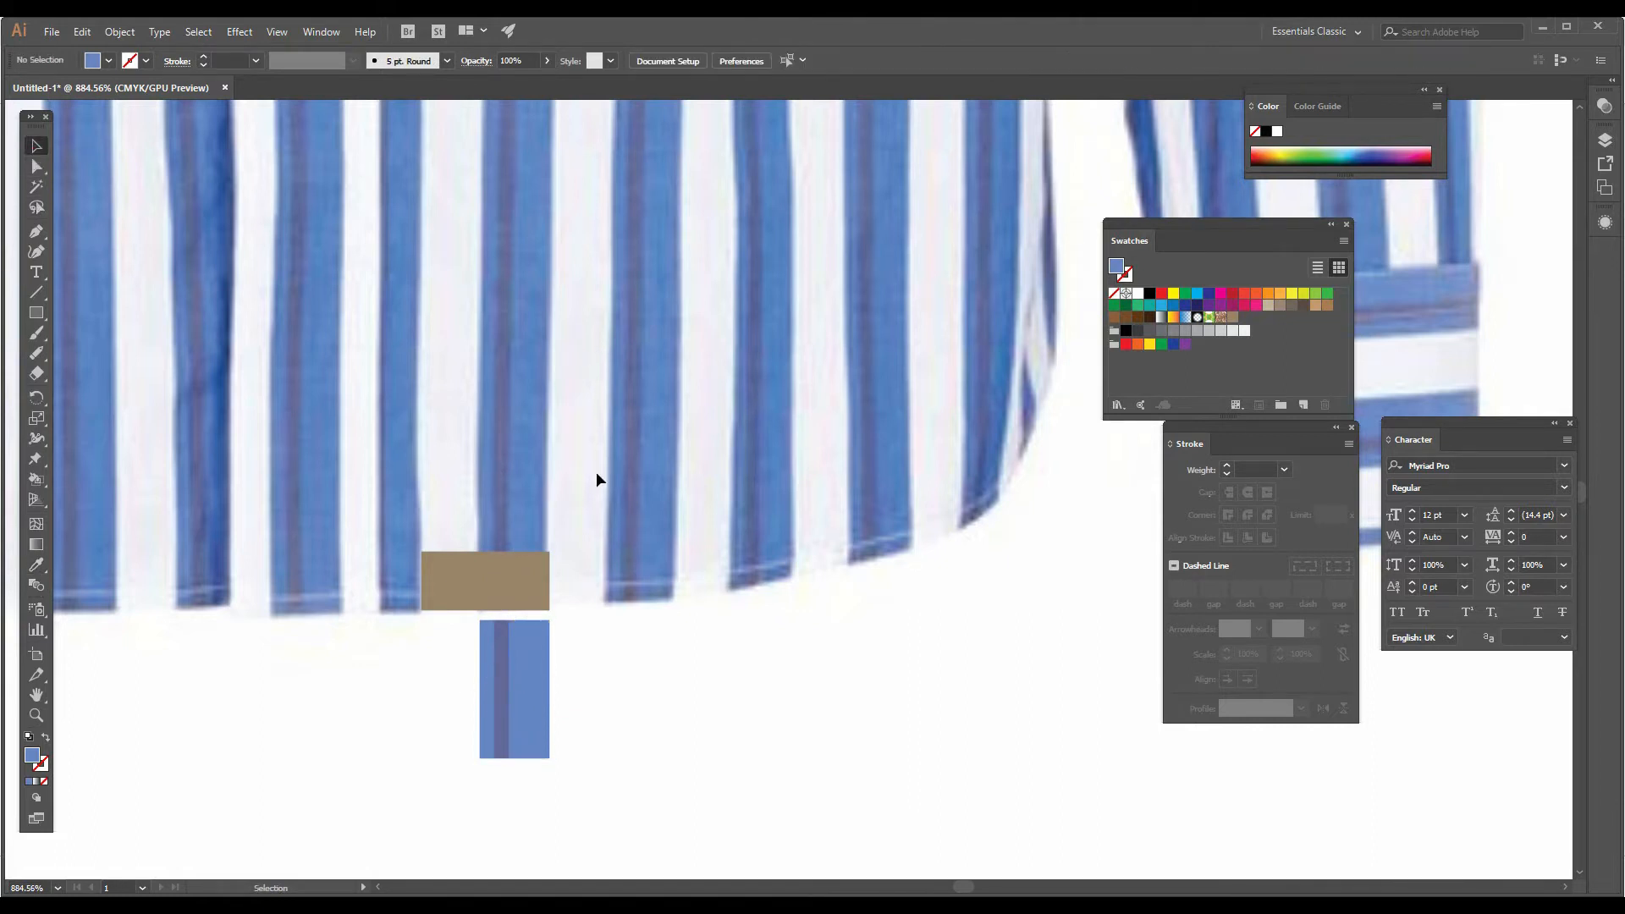
Step: Move all the white and blue stripe rectangles further below the hem and save them together as a new pattern swatch
drag(637, 646, 333, 749)
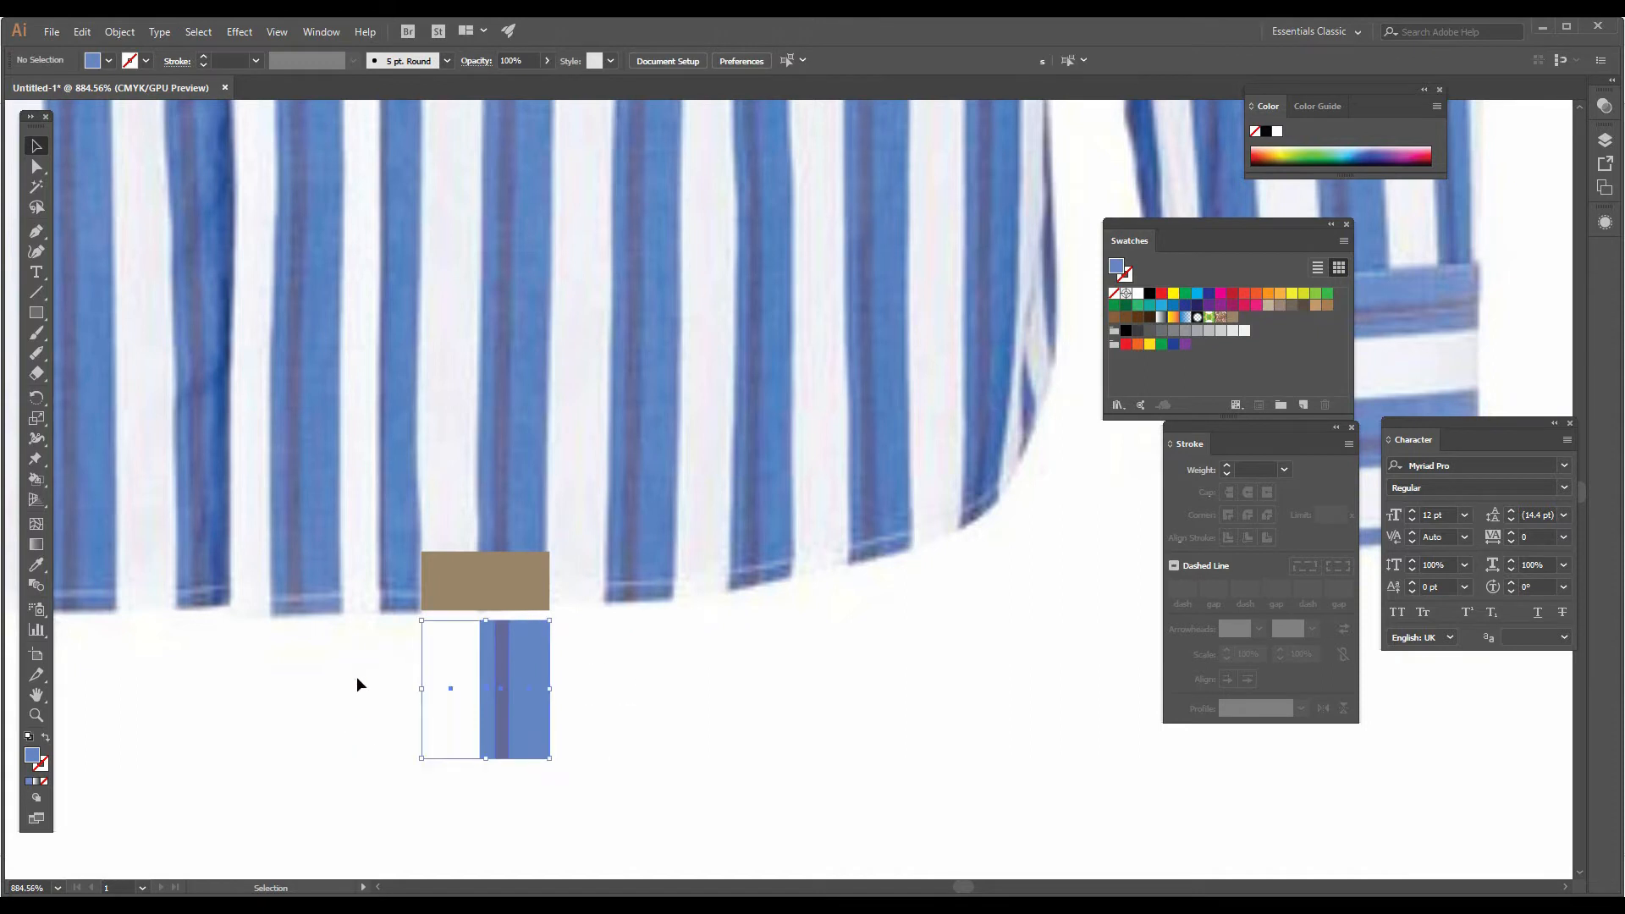
drag(357, 650, 602, 772)
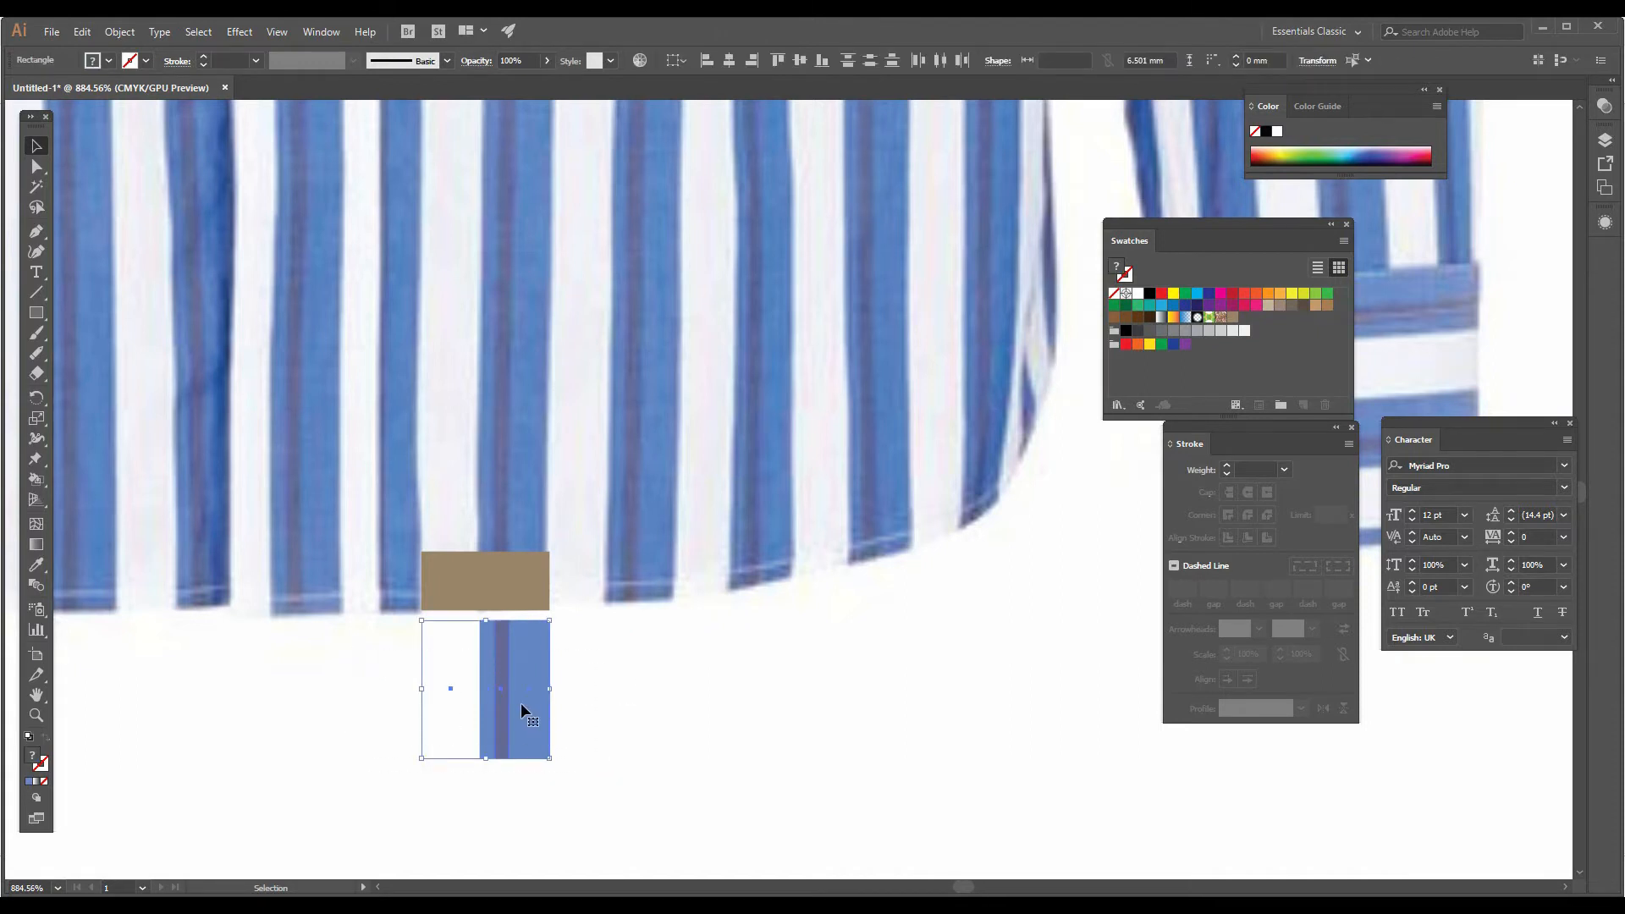
scroll(520, 702, down, 5)
drag(522, 443, 523, 688)
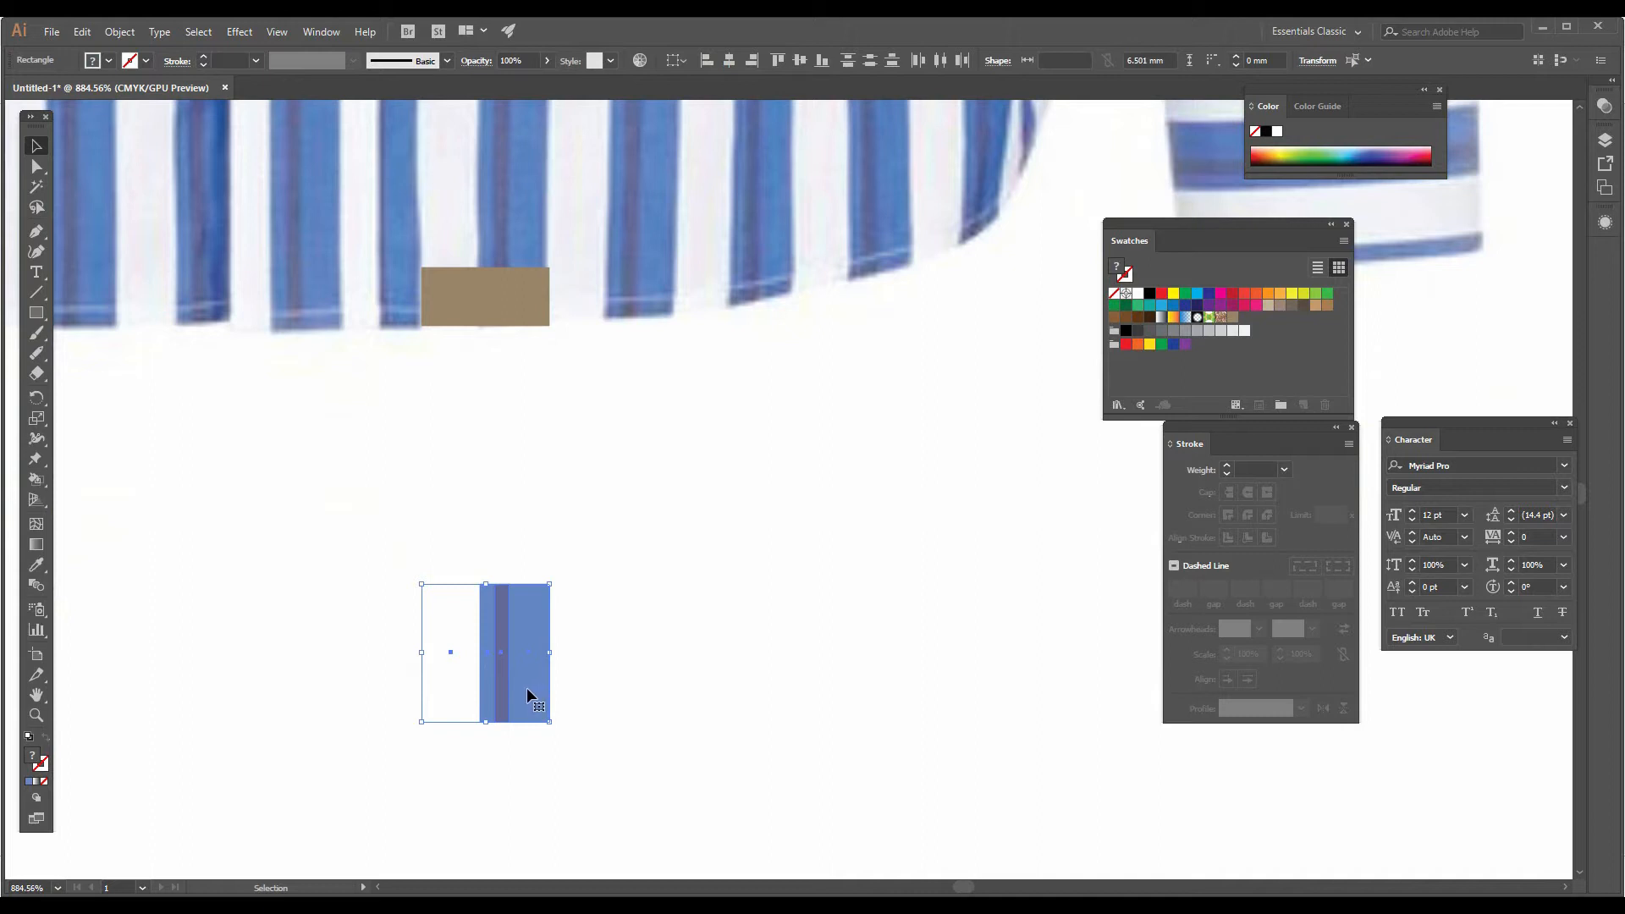
drag(527, 687, 1246, 326)
Step: Unlock the striped shirt image and move it left, partly off the artboard
key(ctrl+minus)
key(ctrl+minus)
key(ctrl+minus)
key(ctrl+minus)
key(ctrl+minus)
key(ctrl+minus)
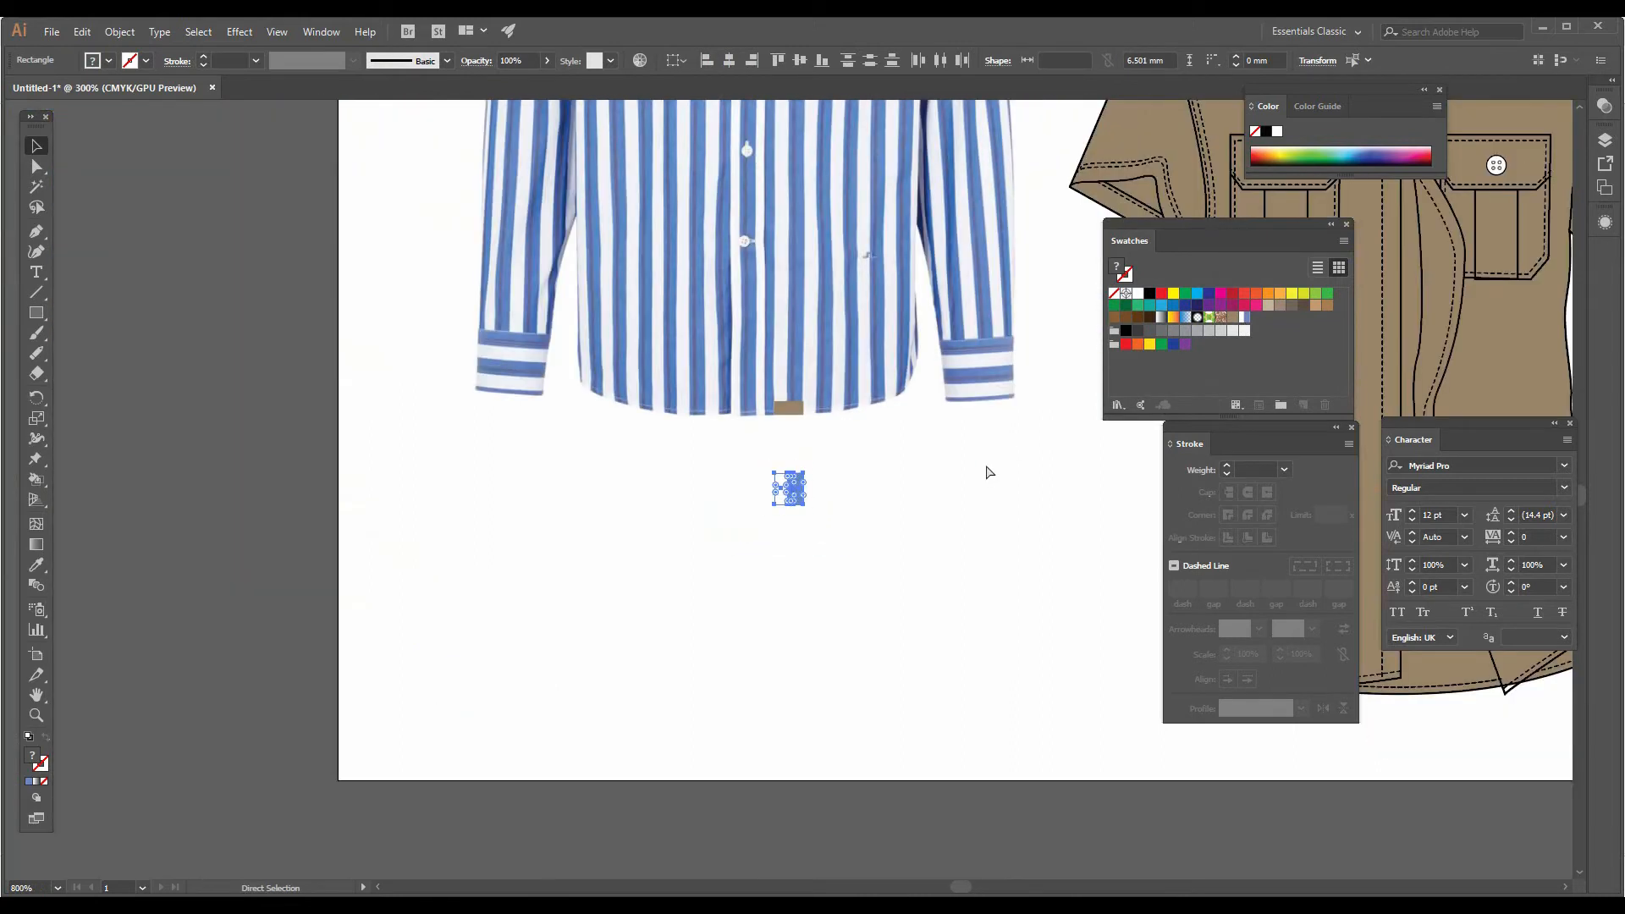
scroll(970, 479, up, 4)
drag(799, 374, 631, 542)
click(318, 352)
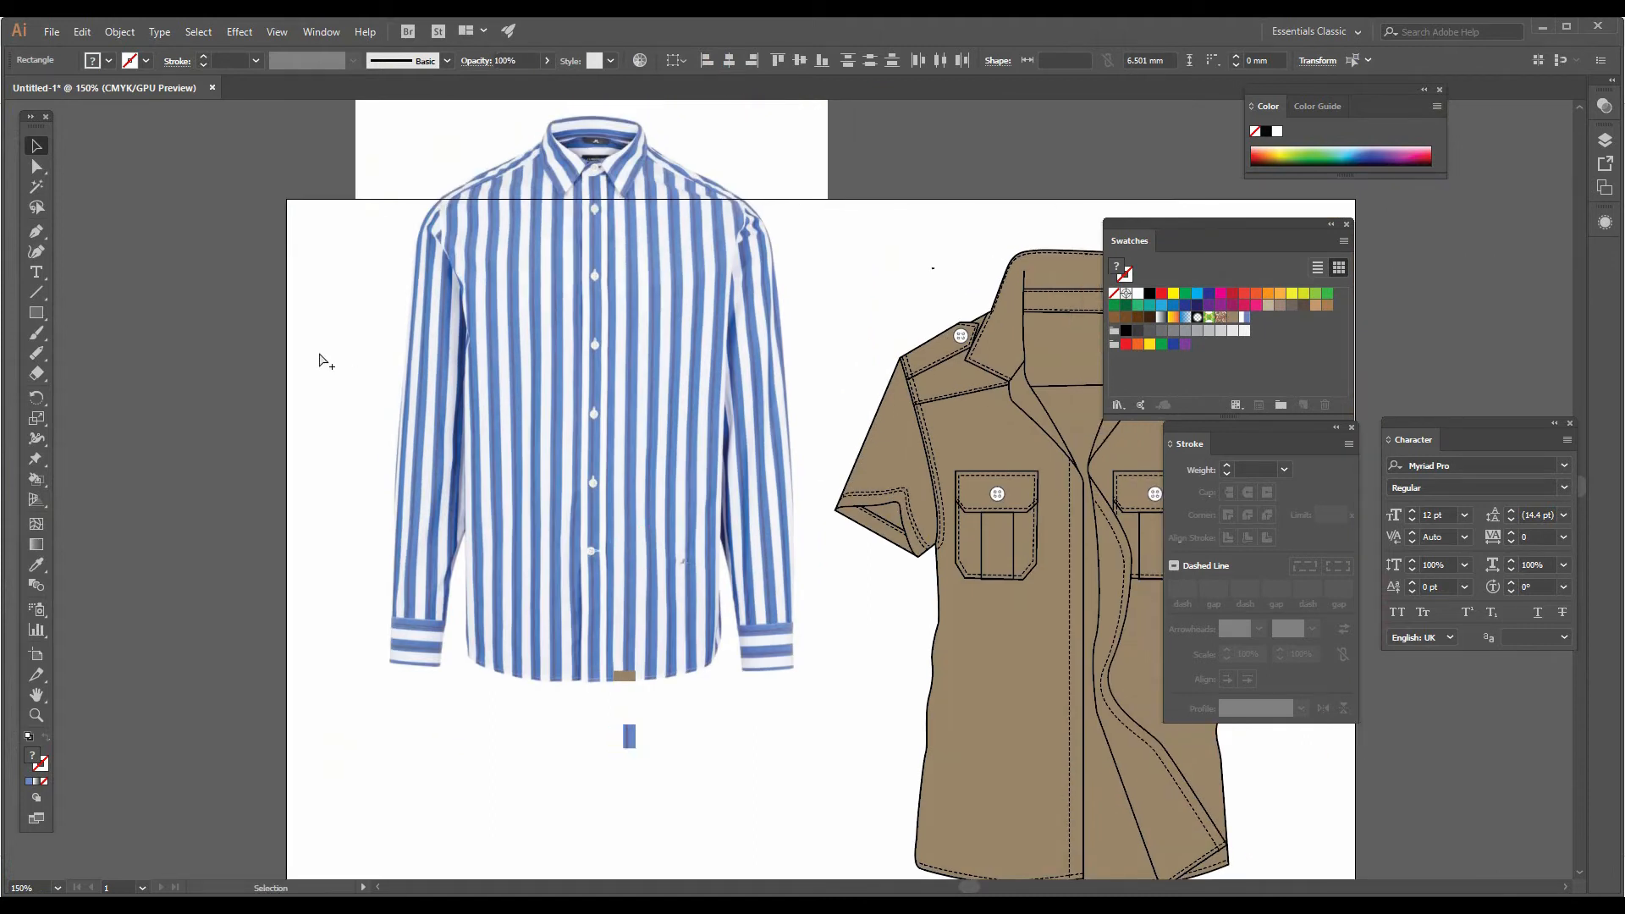
key(ctrl+alt+2)
click(170, 304)
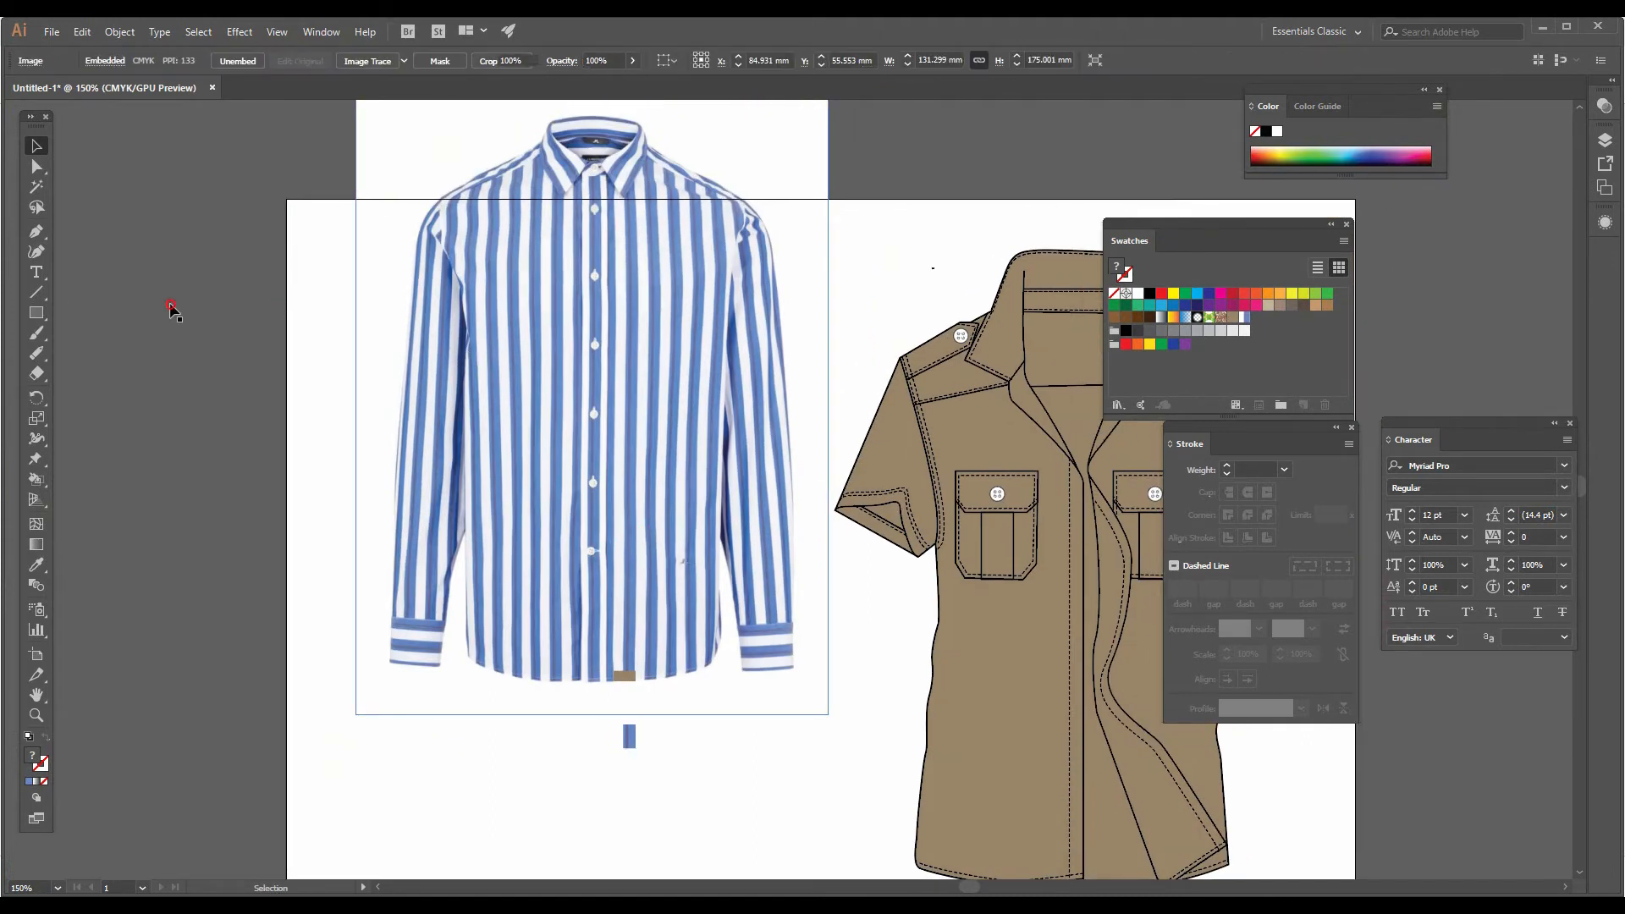
click(626, 388)
drag(626, 387, 210, 414)
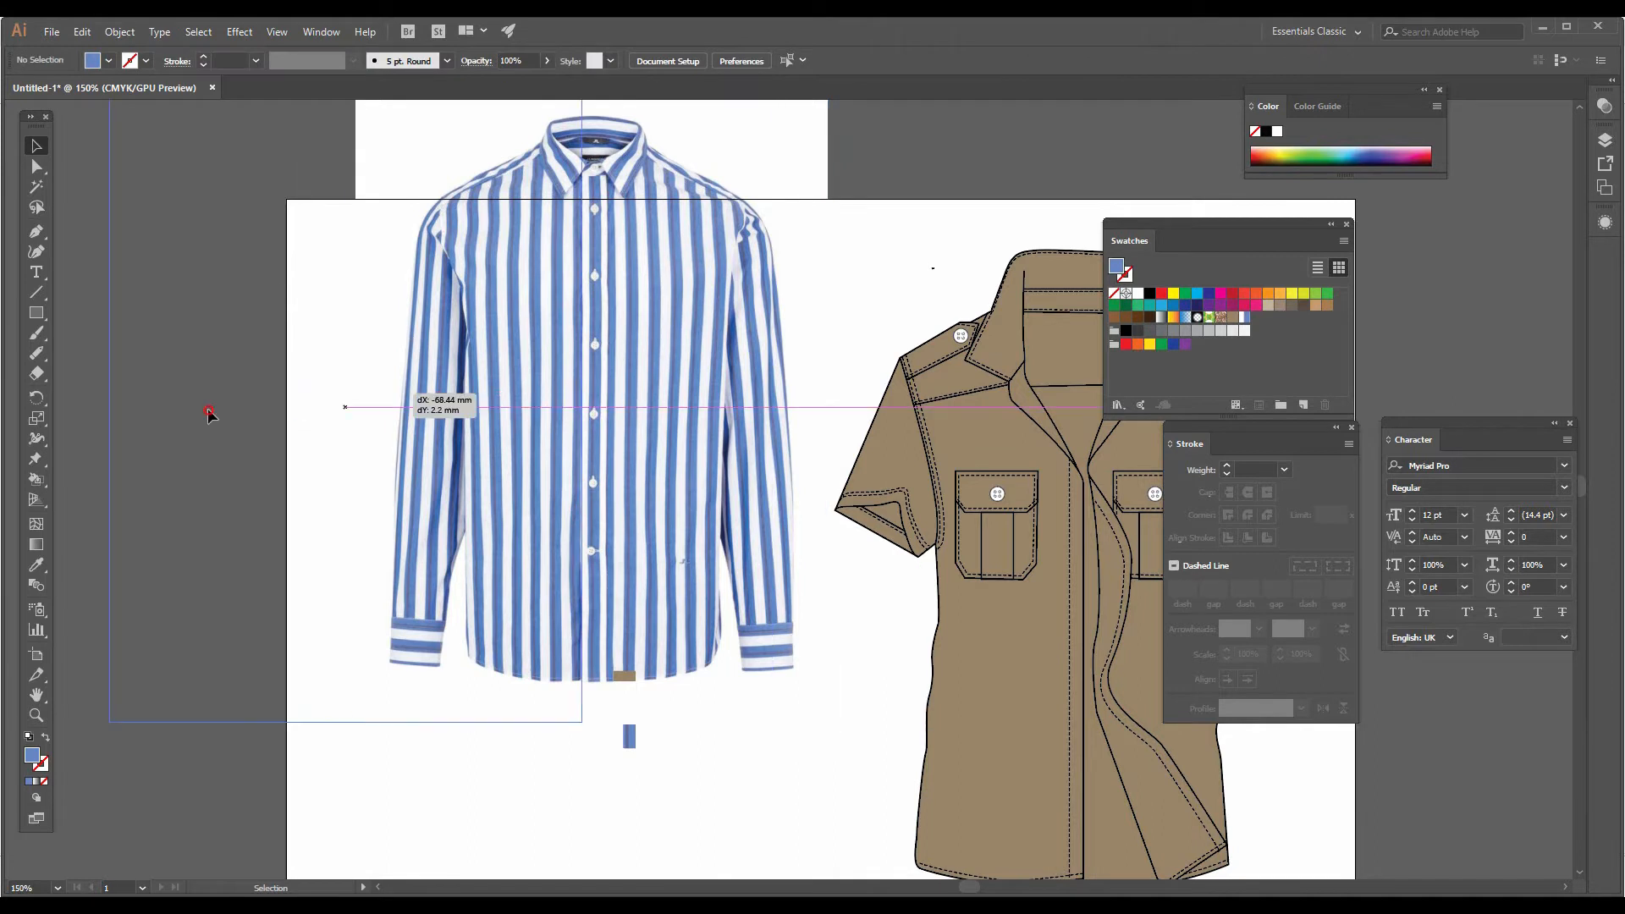
click(677, 798)
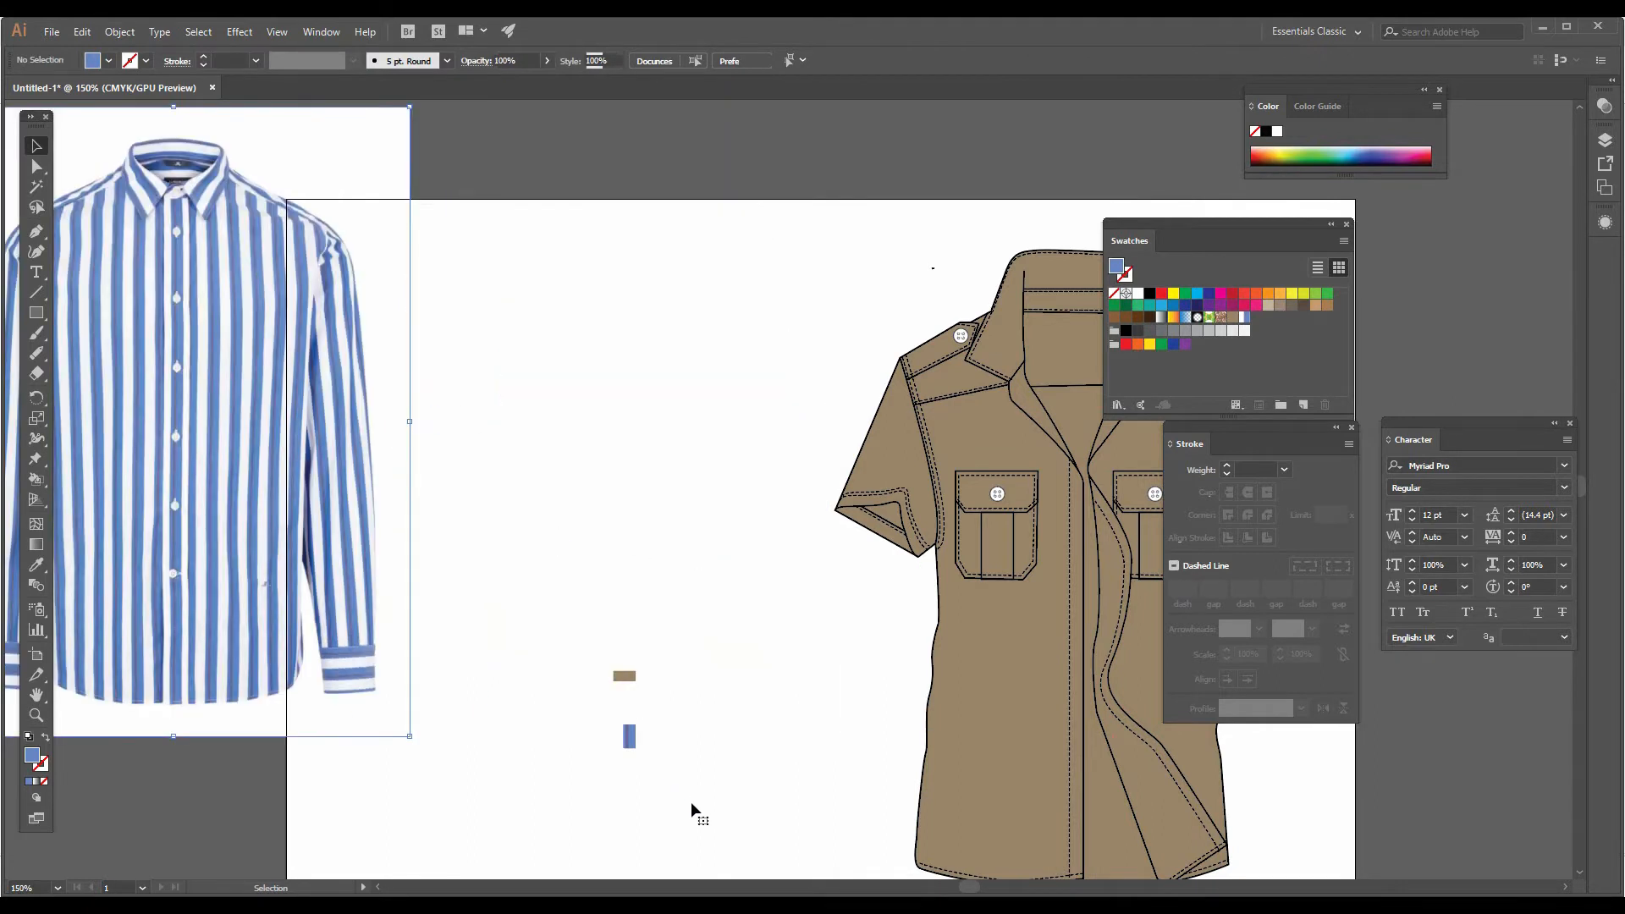
Step: Delete the brown rectangle and the stripe rectangles from the artboard, and shift the striped shirt image down
drag(559, 592, 689, 775)
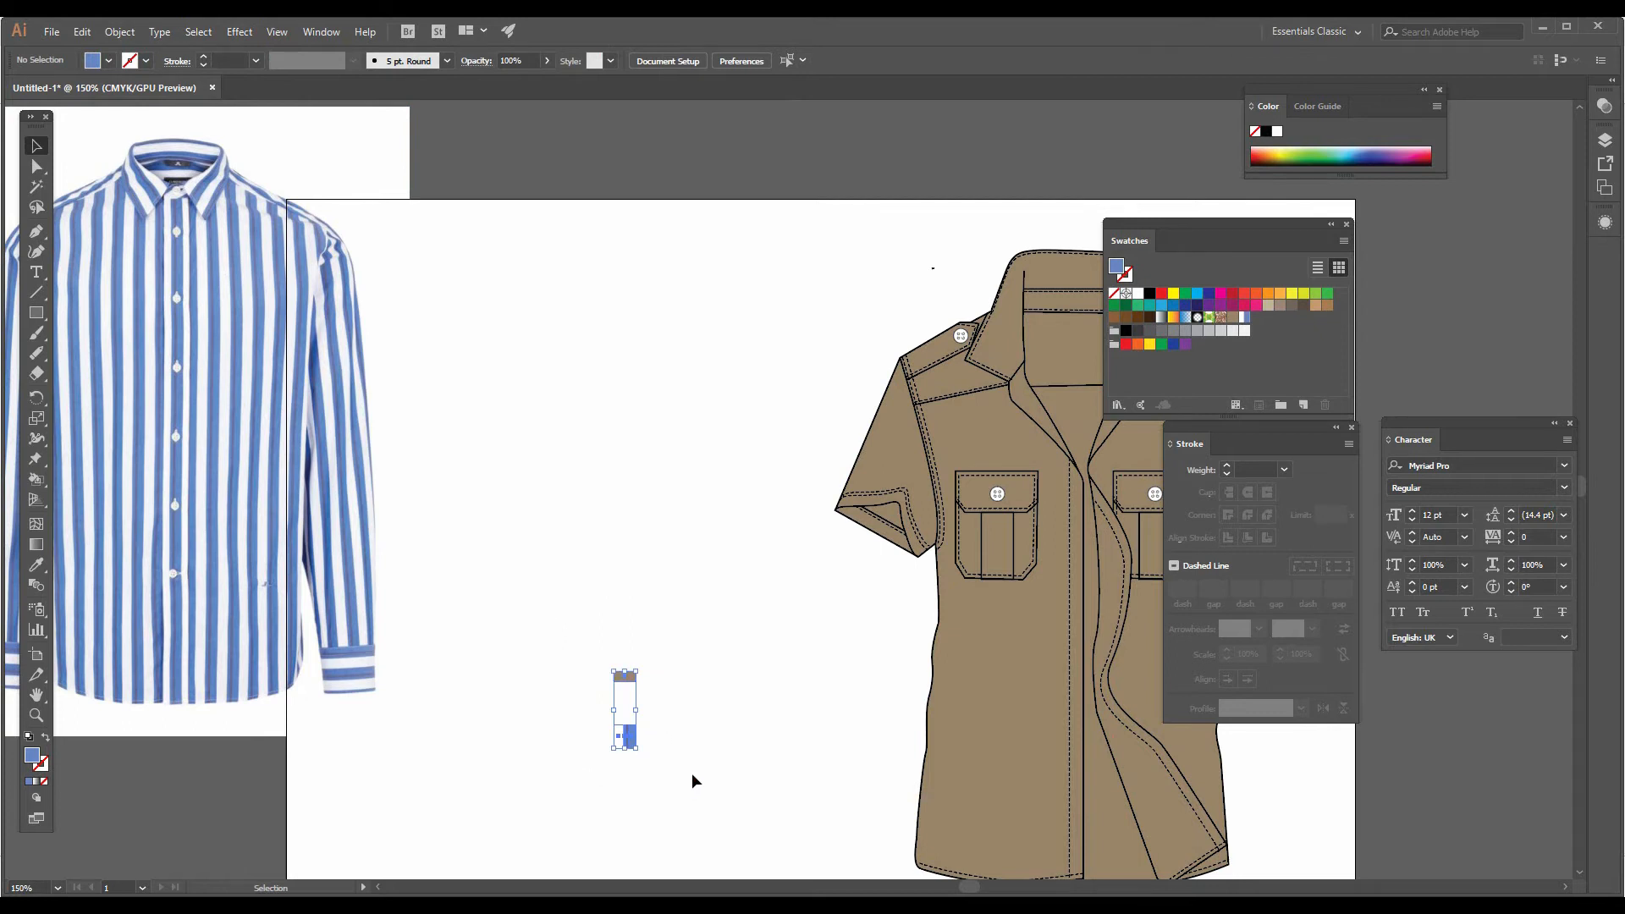
key(Delete)
drag(269, 433, 236, 555)
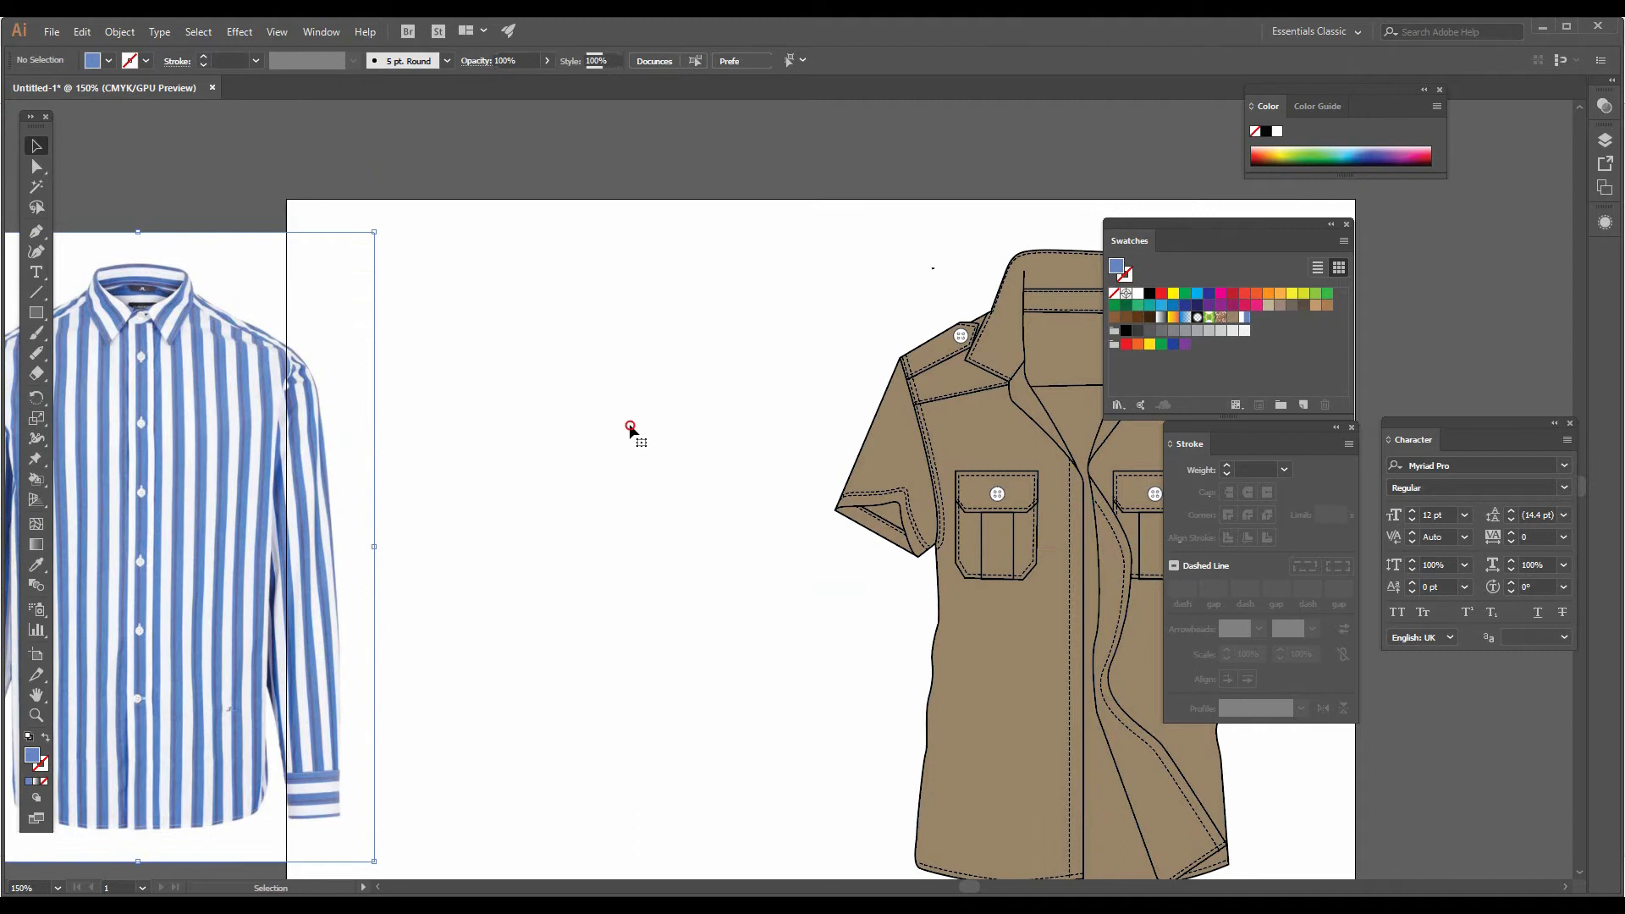
Step: Draw a rectangle about 100 by 149 mm between the shirt photo and the flat drawing and fill it with the new stripe pattern
click(37, 315)
drag(444, 263, 484, 322)
drag(527, 396, 806, 799)
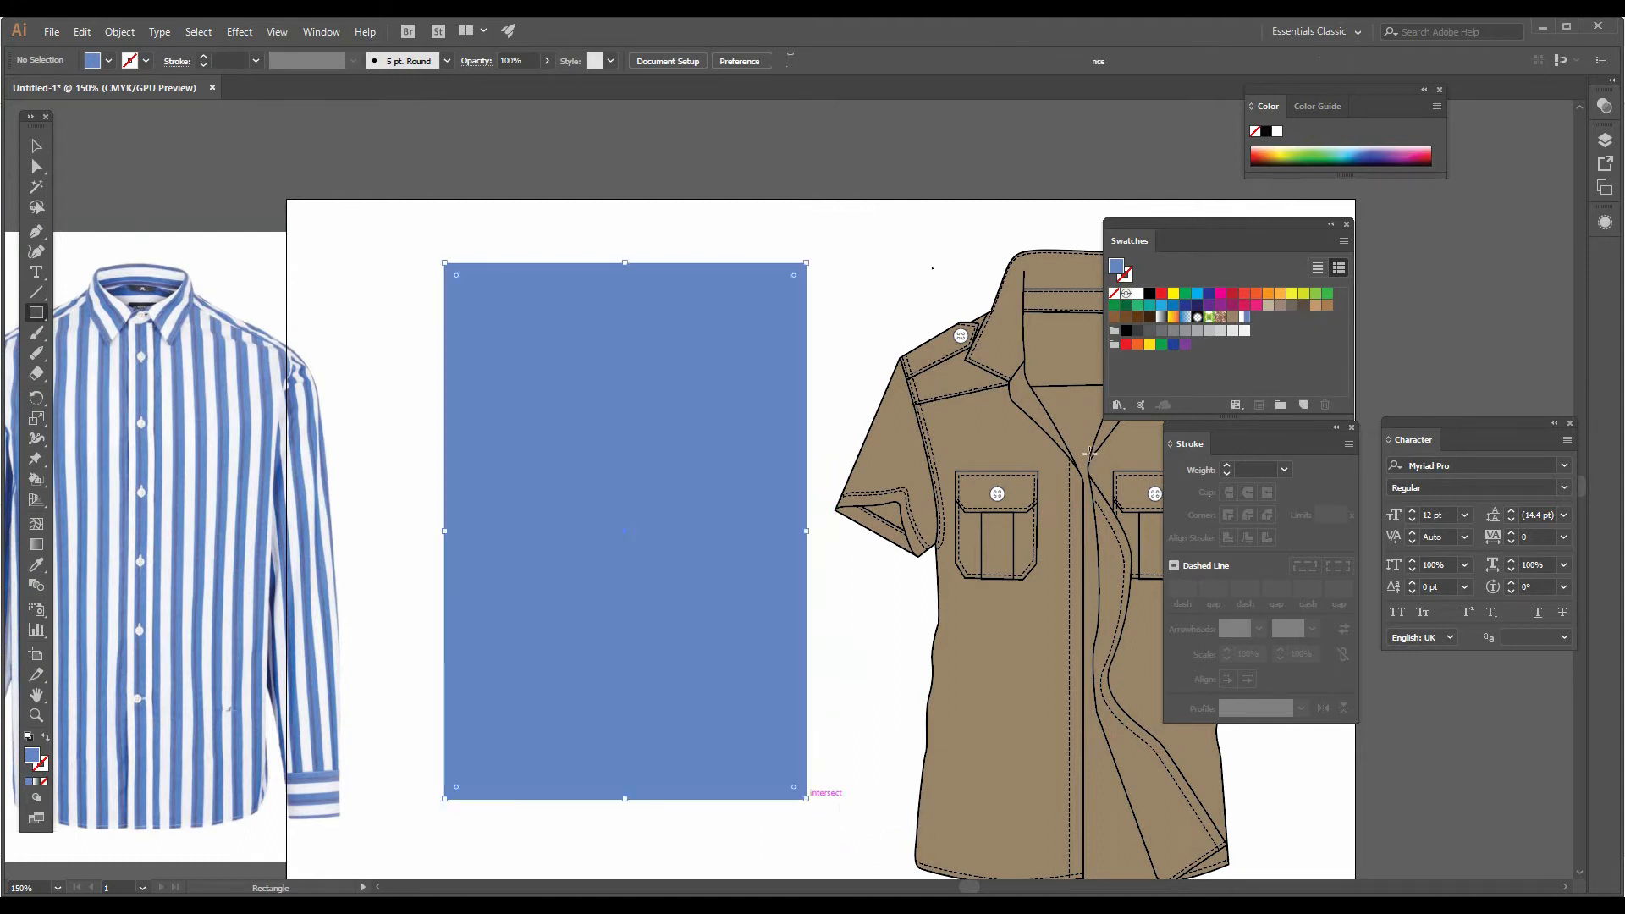
click(1244, 317)
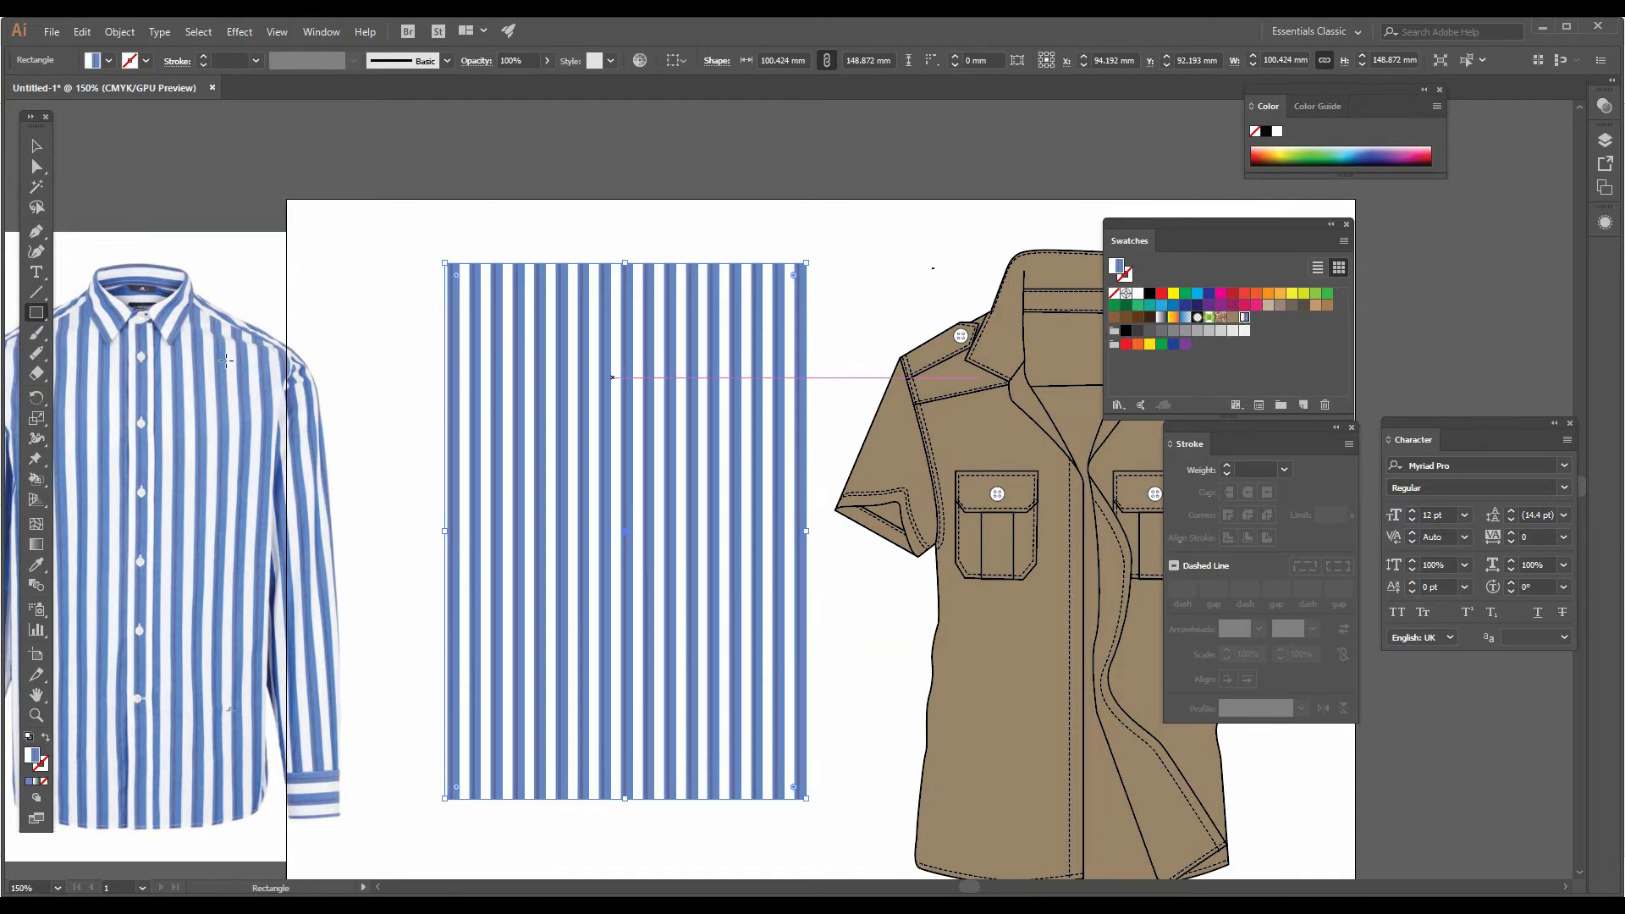
Step: Fill the brown body shape of the flat shirt drawing with the new blue-and-white stripe pattern swatch
click(37, 146)
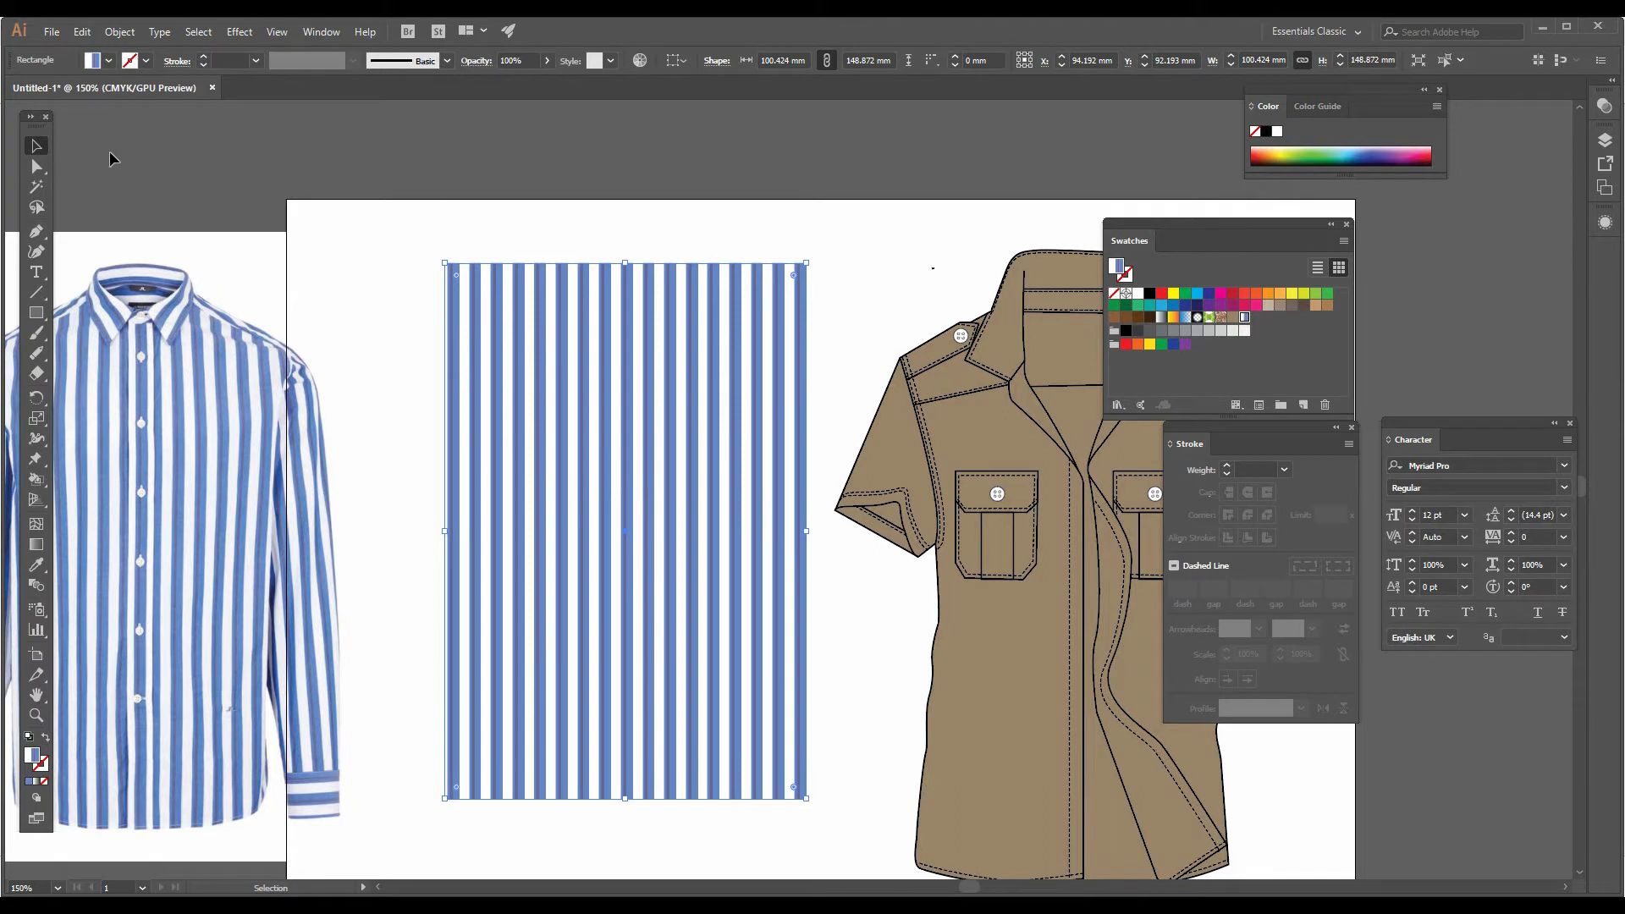
click(881, 394)
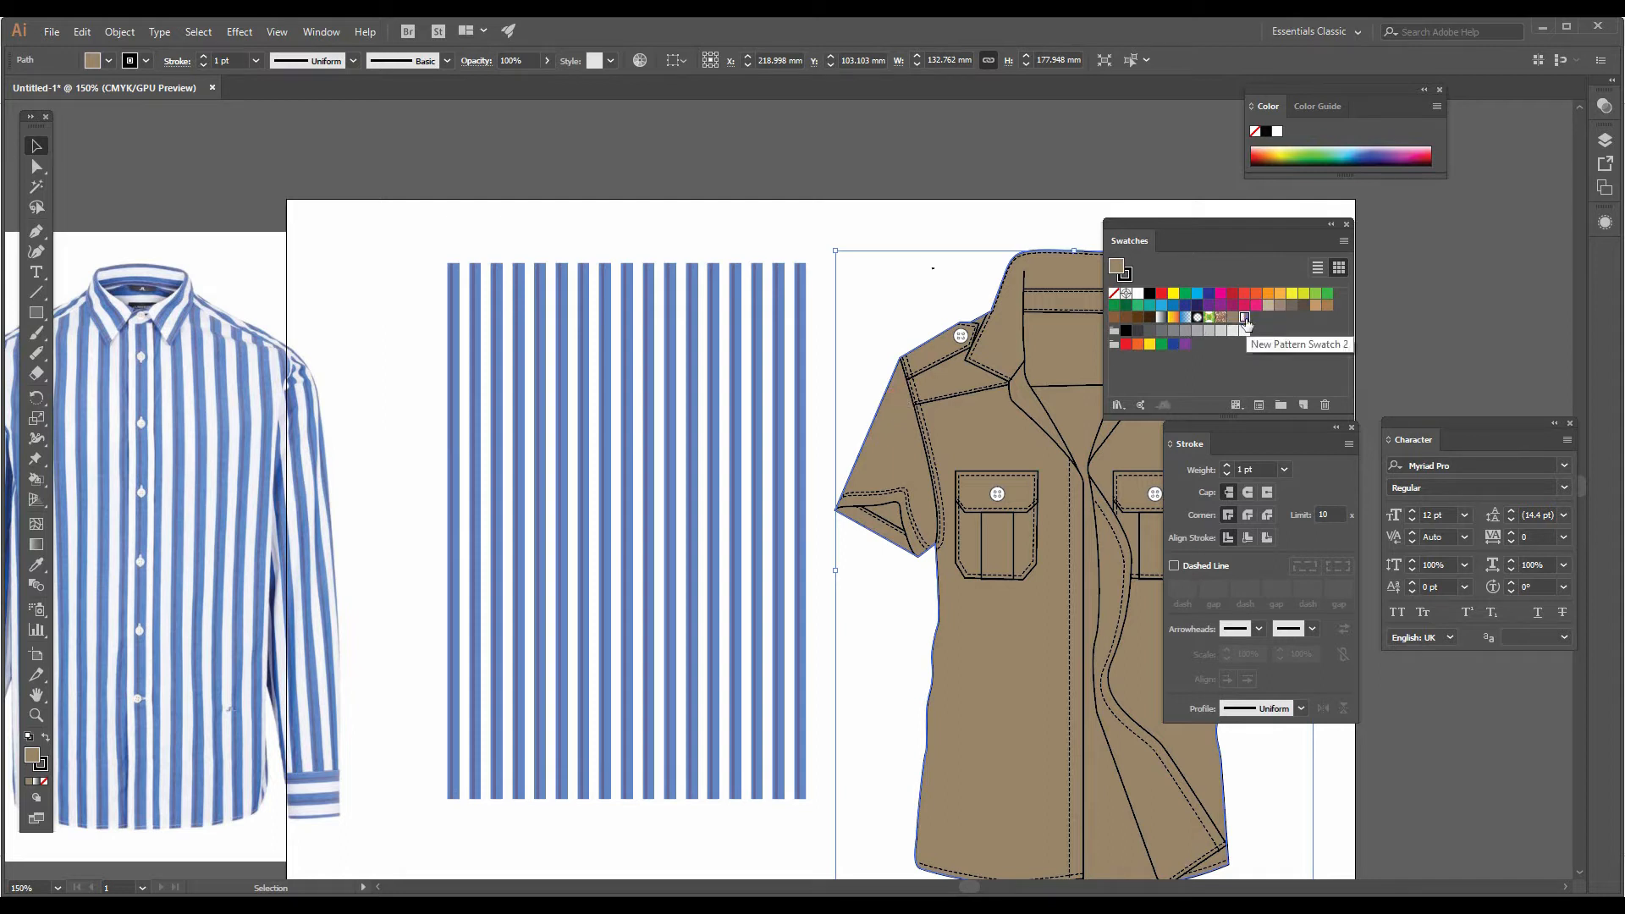
click(1244, 318)
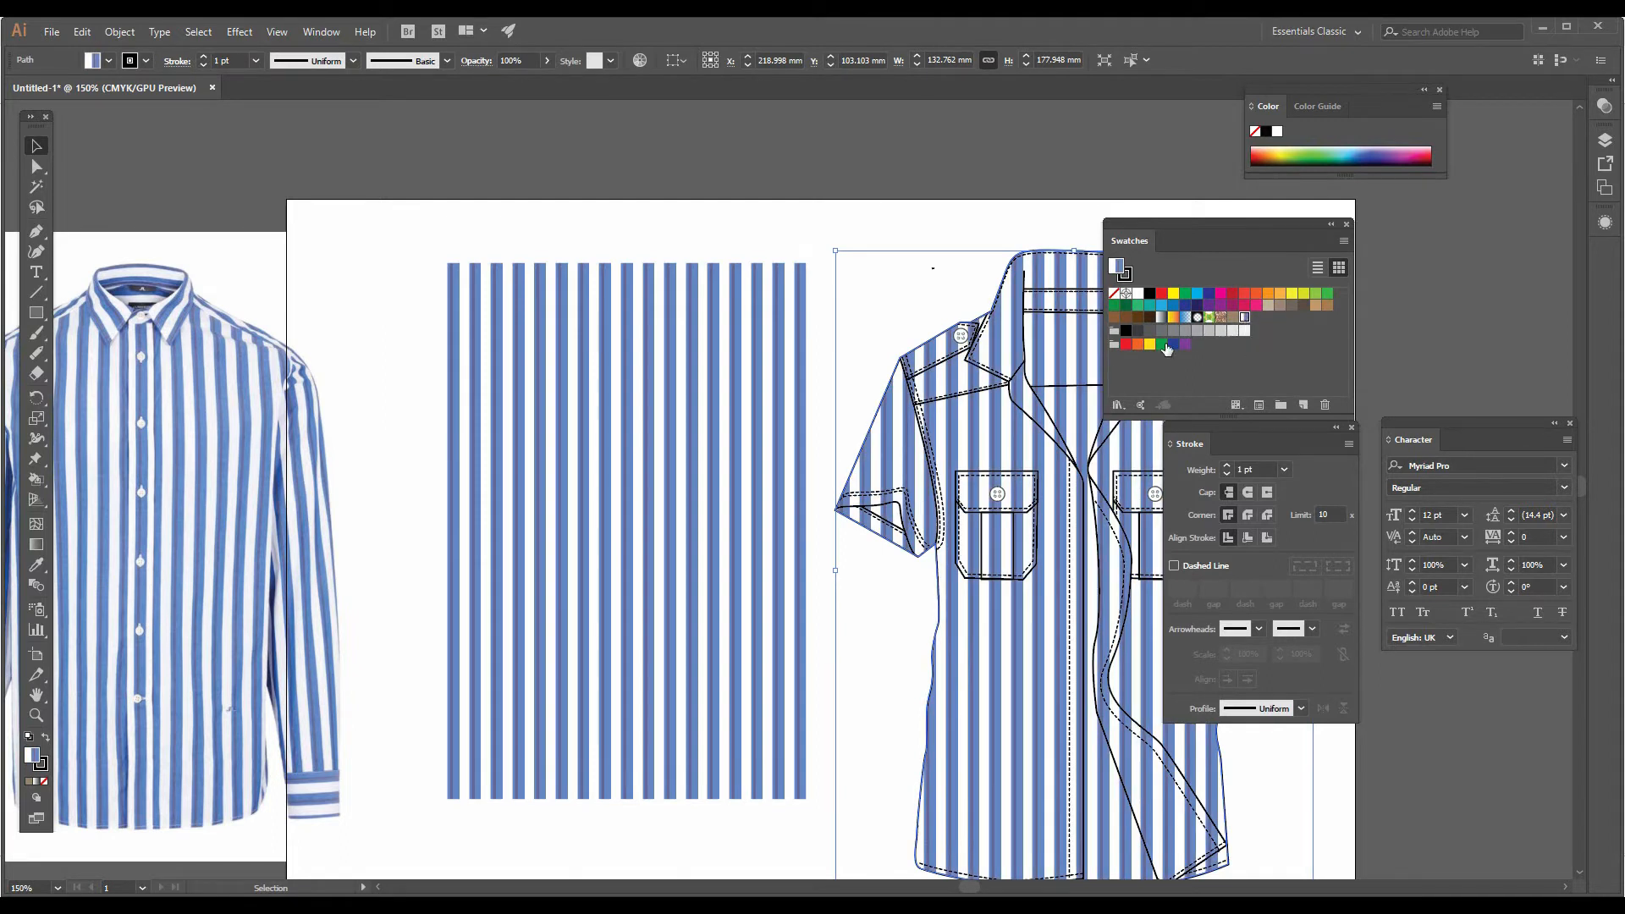
Step: Delete the stripe-filled rectangle beside the flat shirt drawing
drag(960, 482, 638, 424)
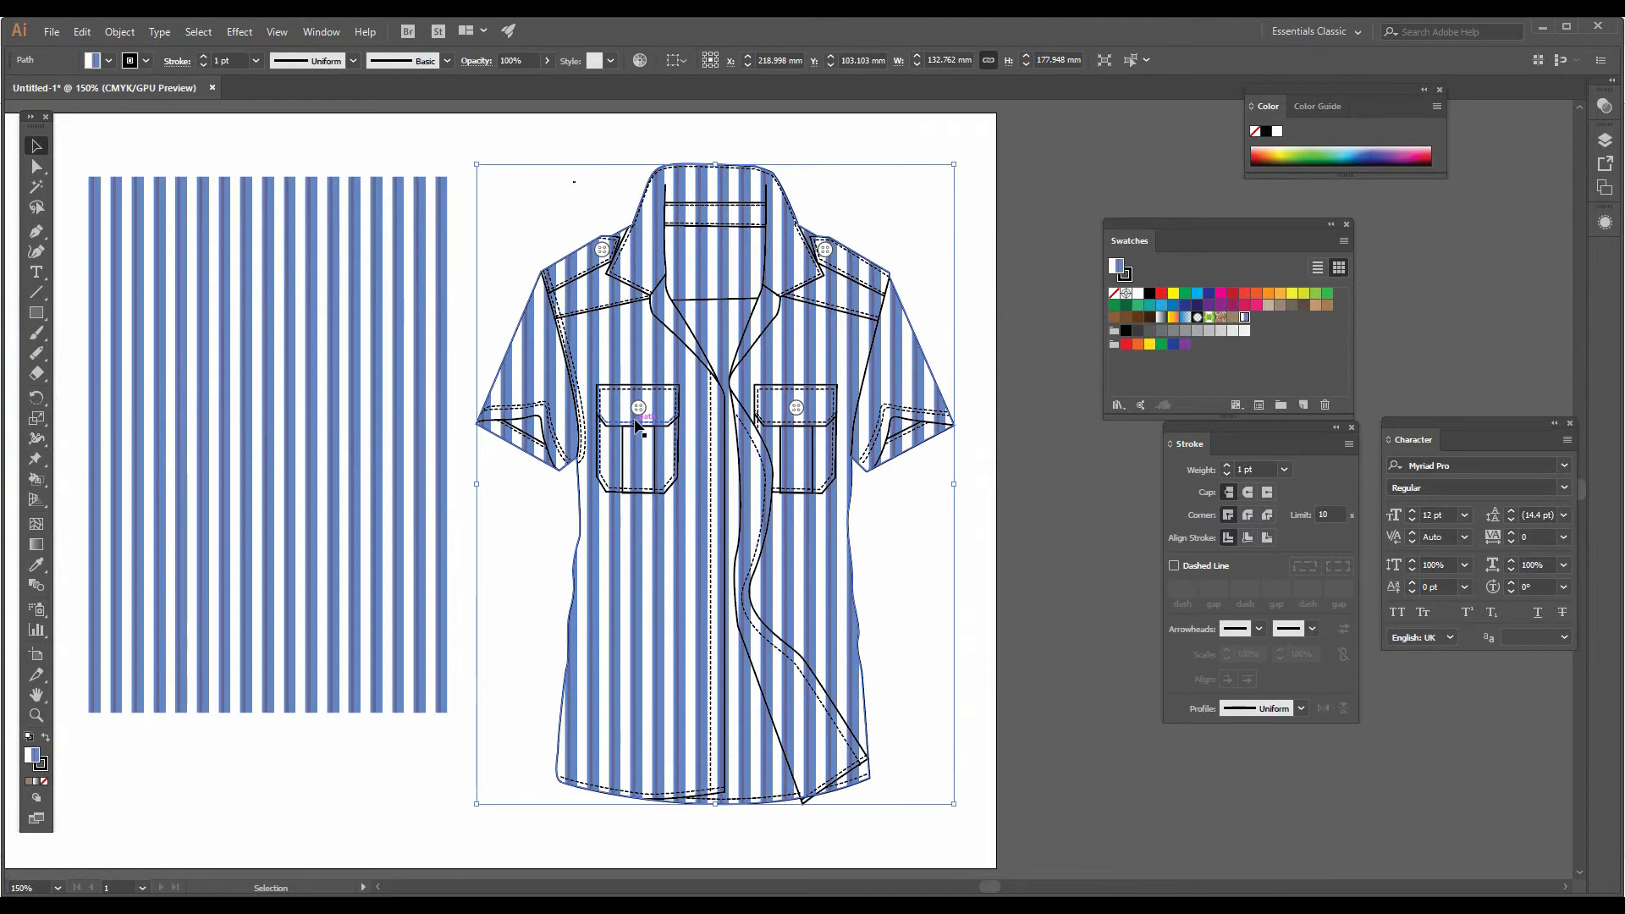
click(384, 411)
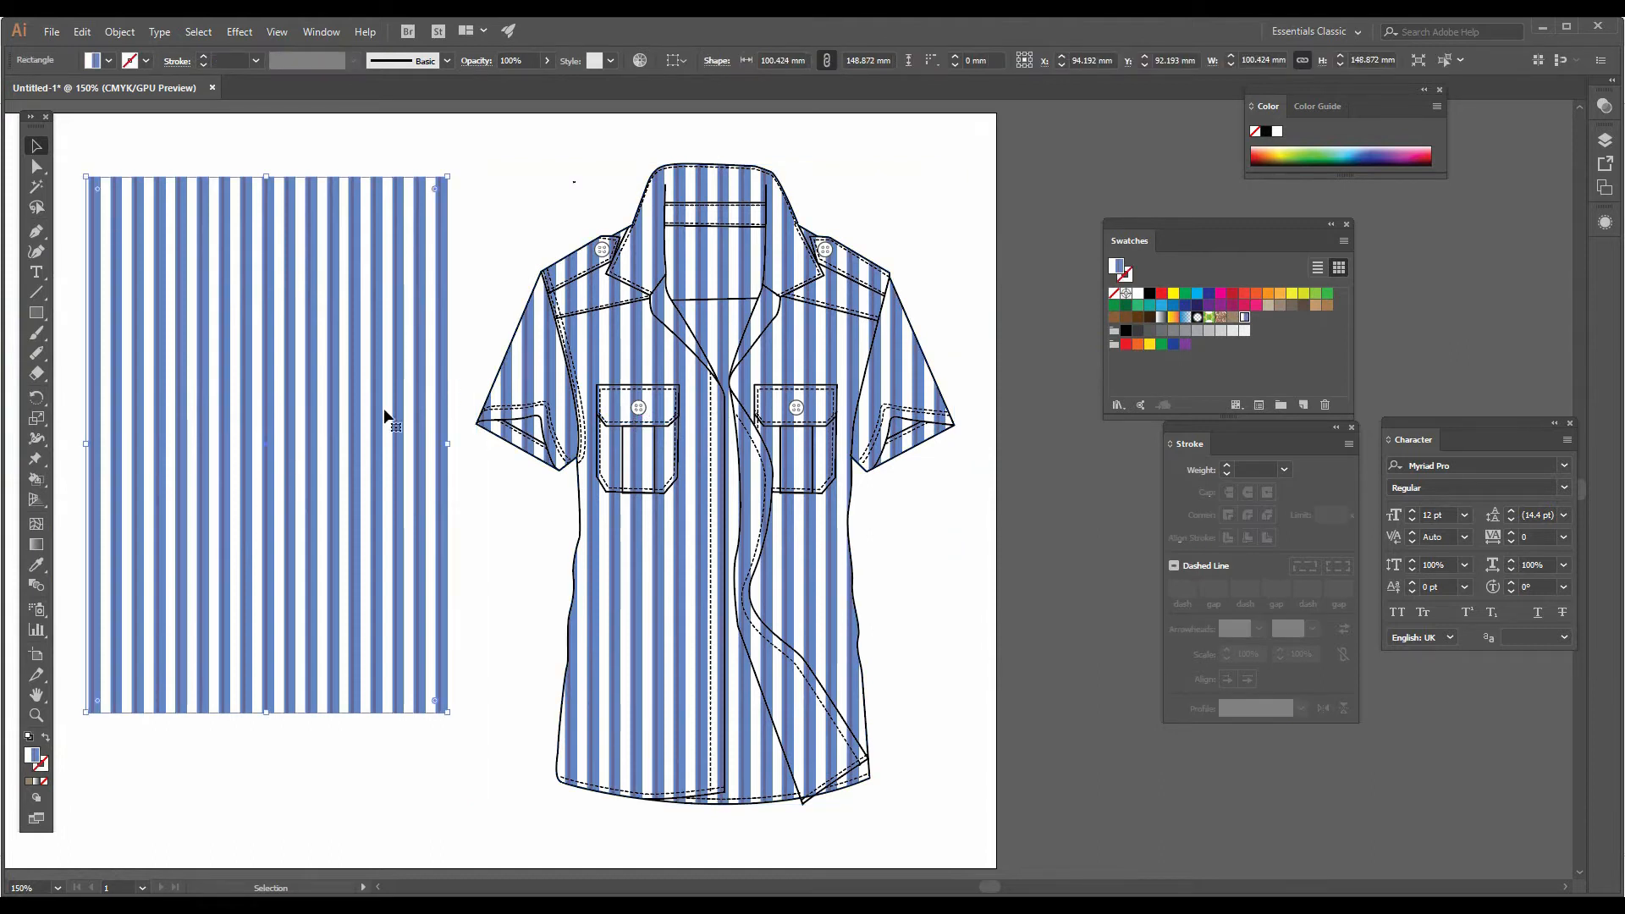
key(Delete)
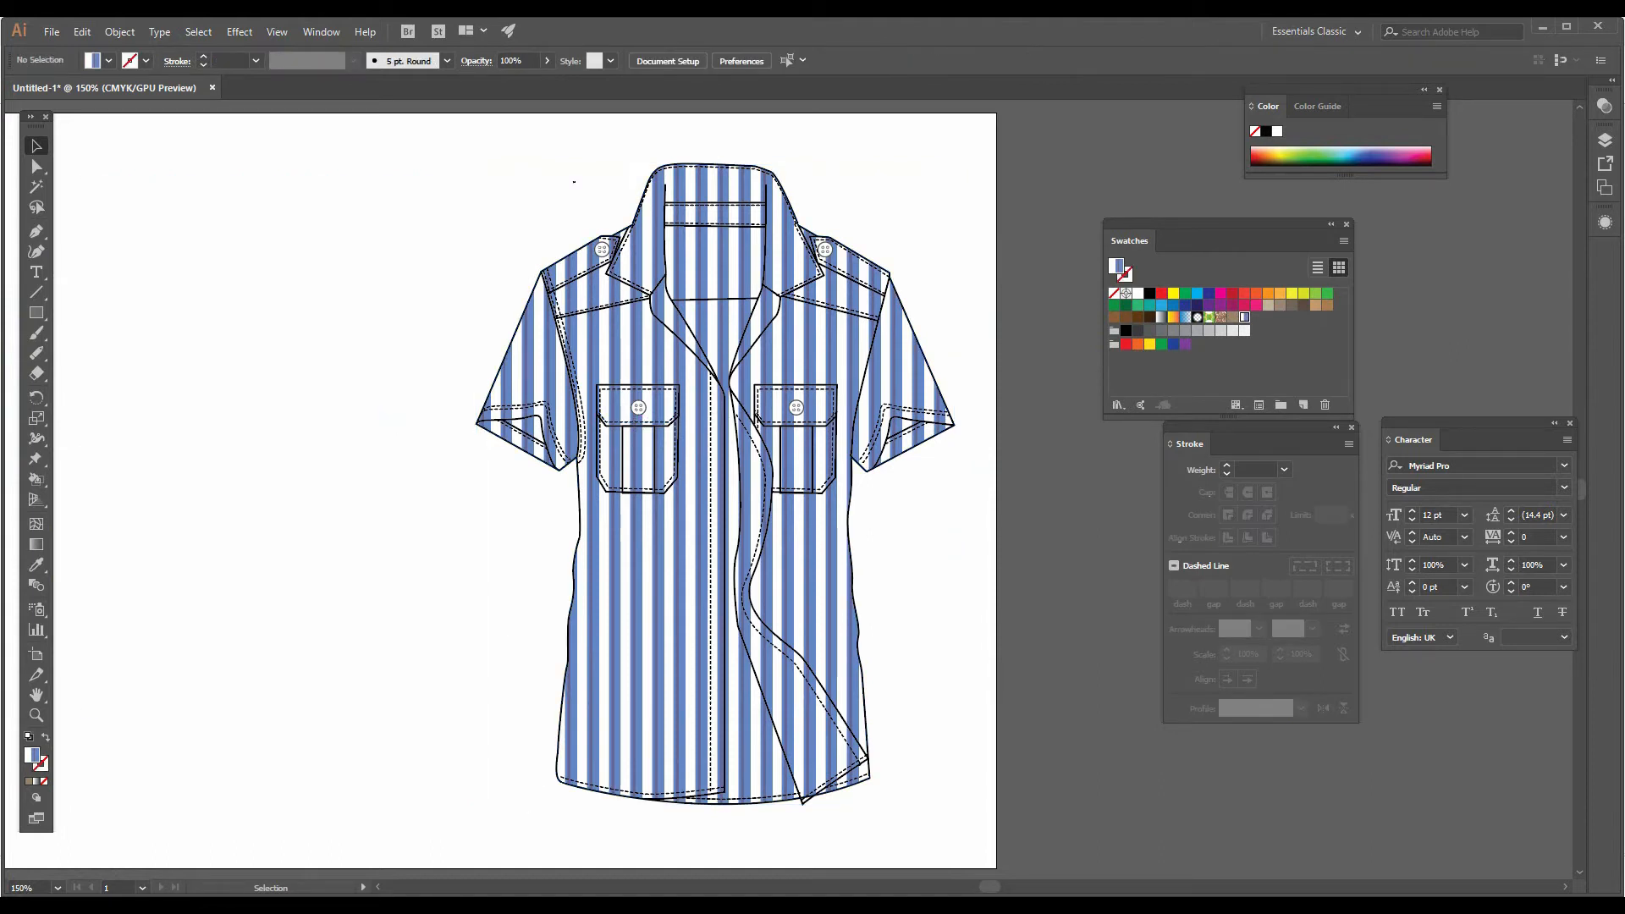
Step: Switch to the browser and copy the dark grey checked shirt photo from the Myntra product page
click(525, 905)
click(751, 31)
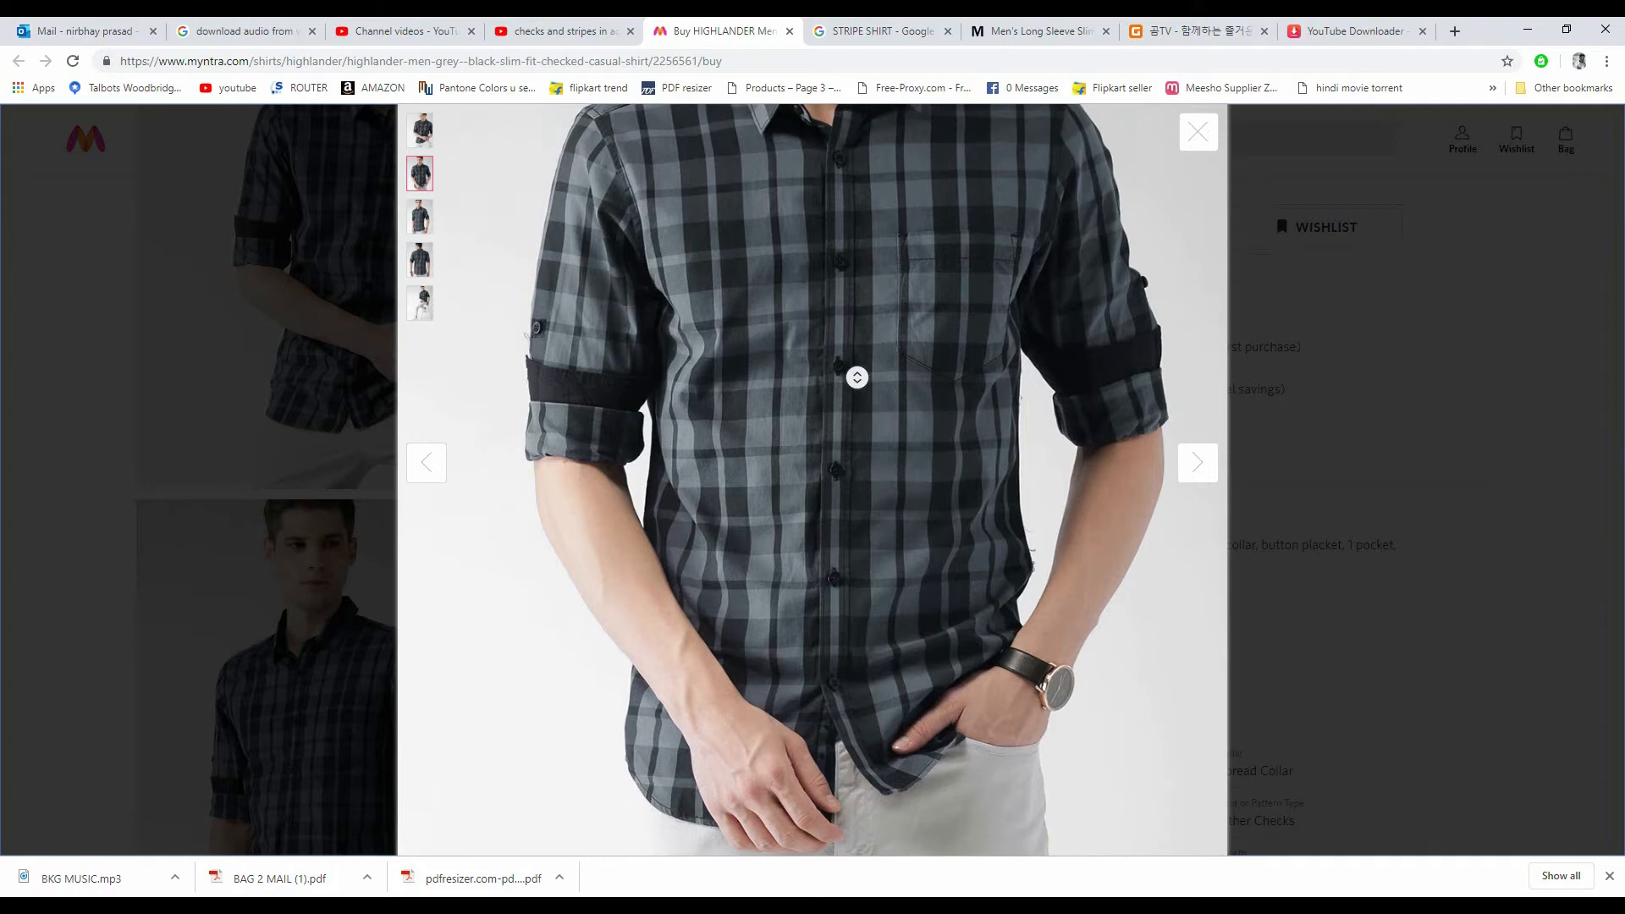
right_click(805, 310)
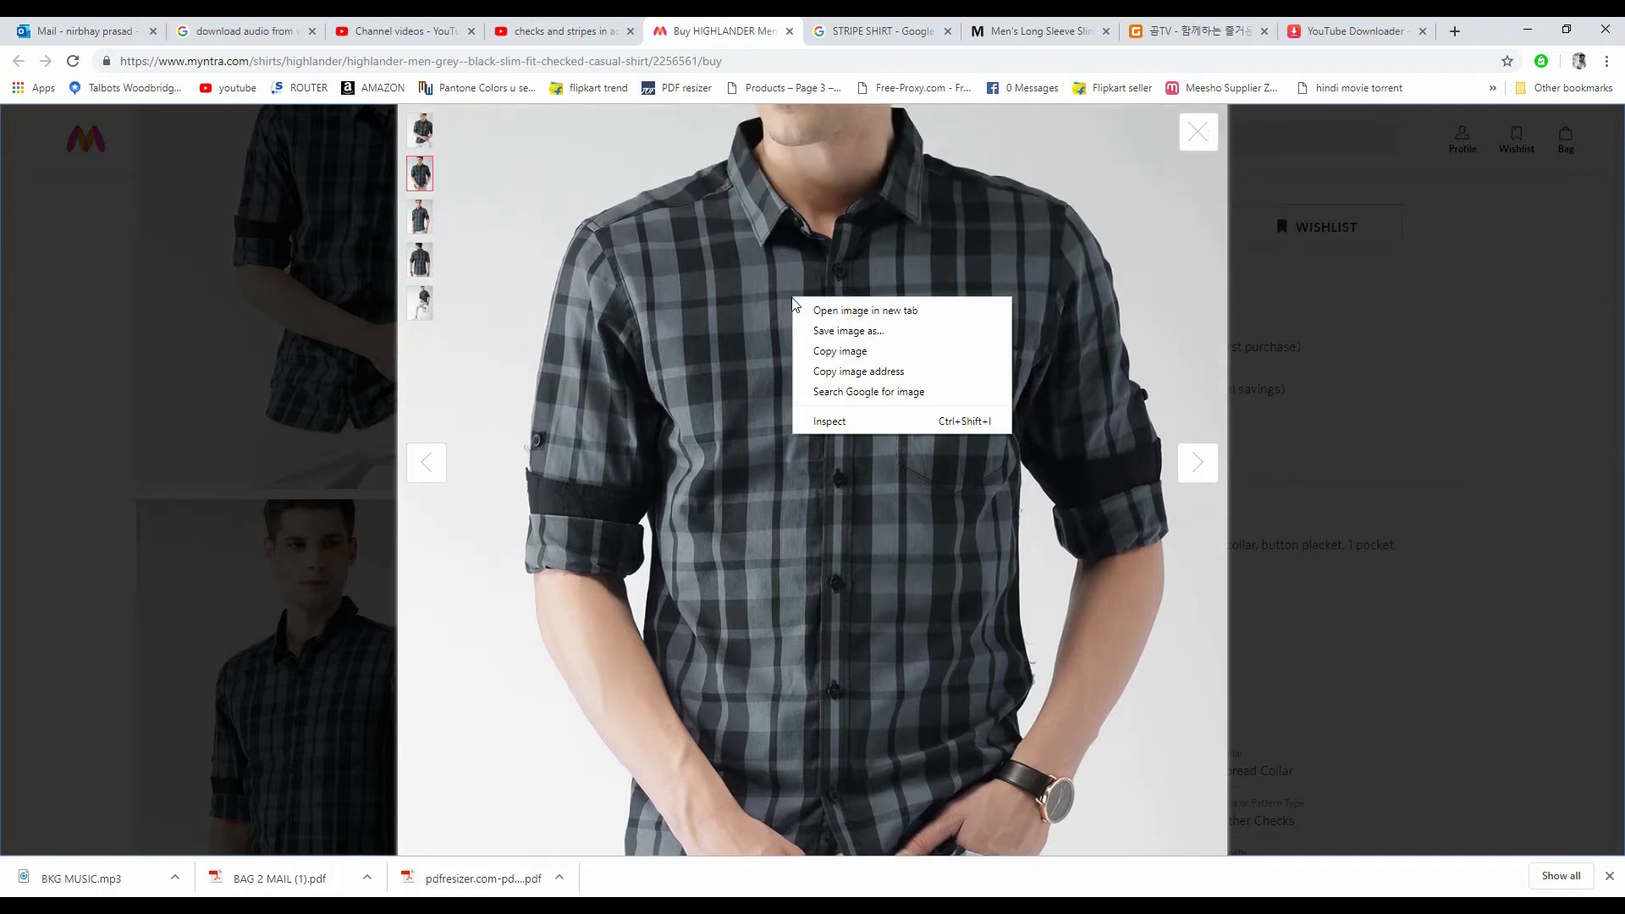
click(826, 349)
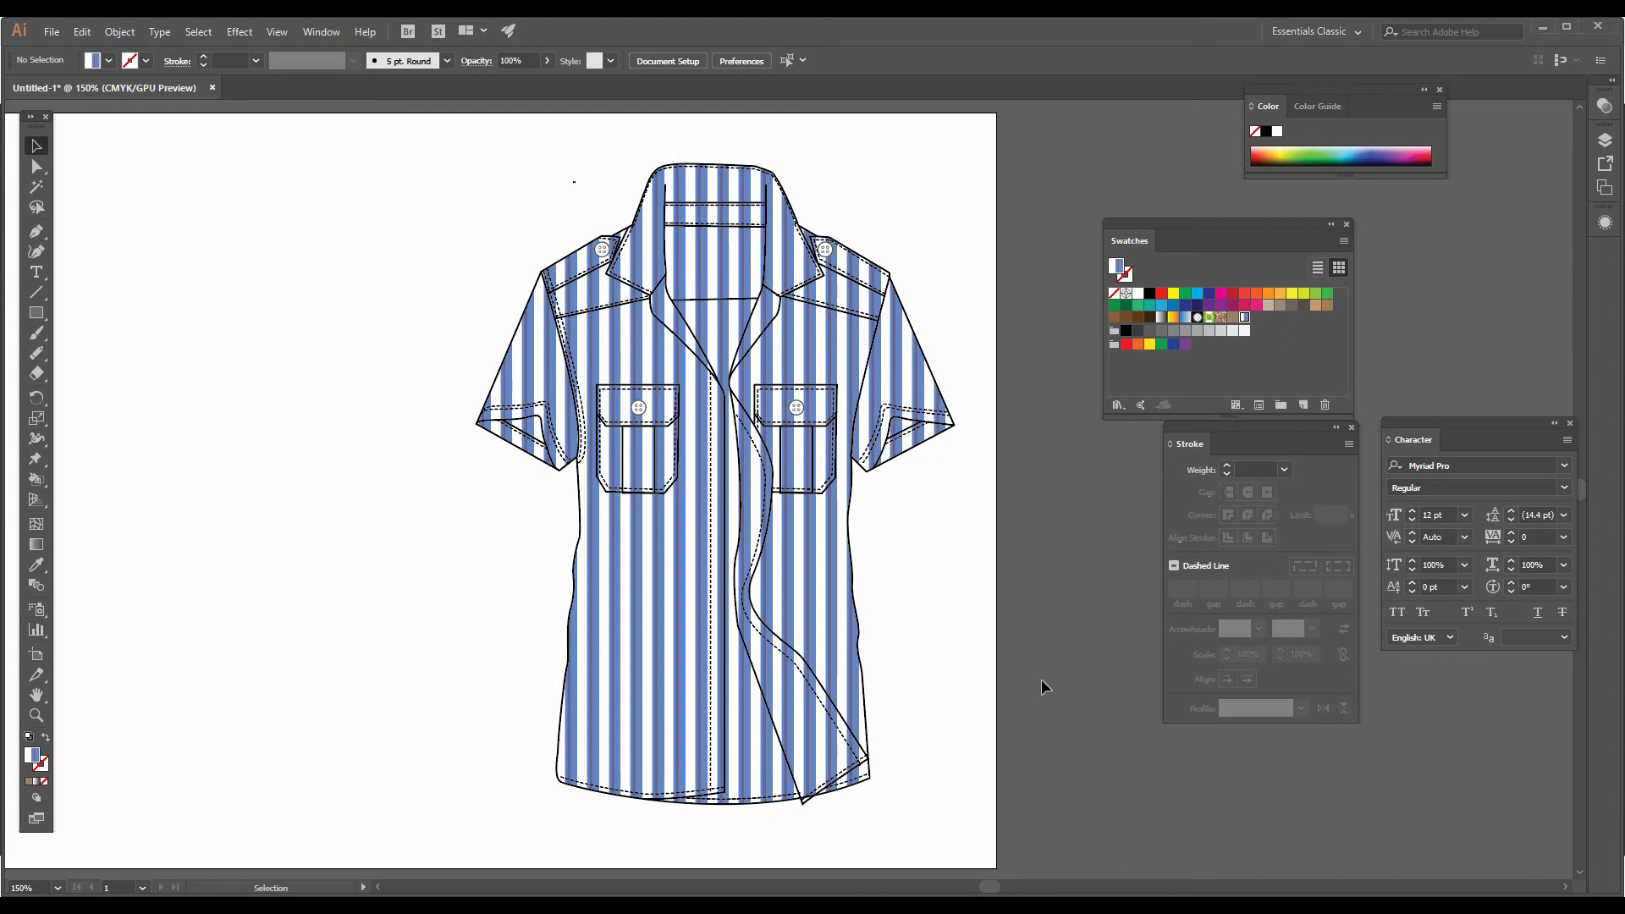
Step: Paste the checked shirt photo into the Illustrator document, scale it to about 87 by 116 mm and place it beside the flat drawing
key(ctrl+v)
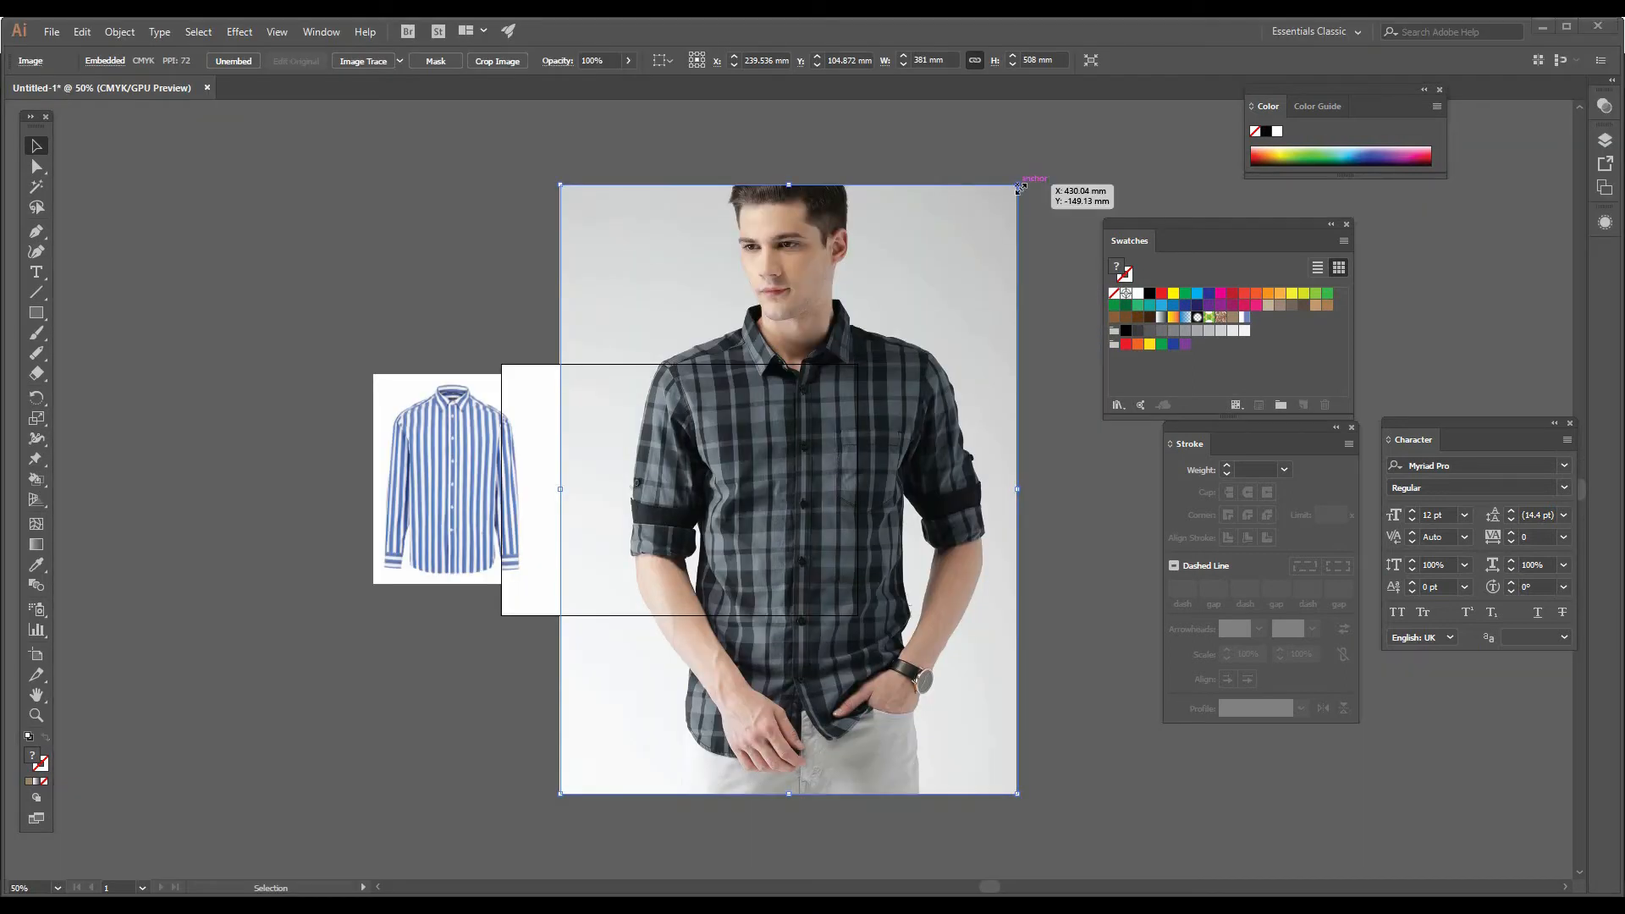
drag(1018, 186, 595, 449)
drag(490, 501, 435, 500)
Step: Lock the checked shirt photo on the artboard
click(36, 715)
click(717, 564)
drag(717, 563, 950, 623)
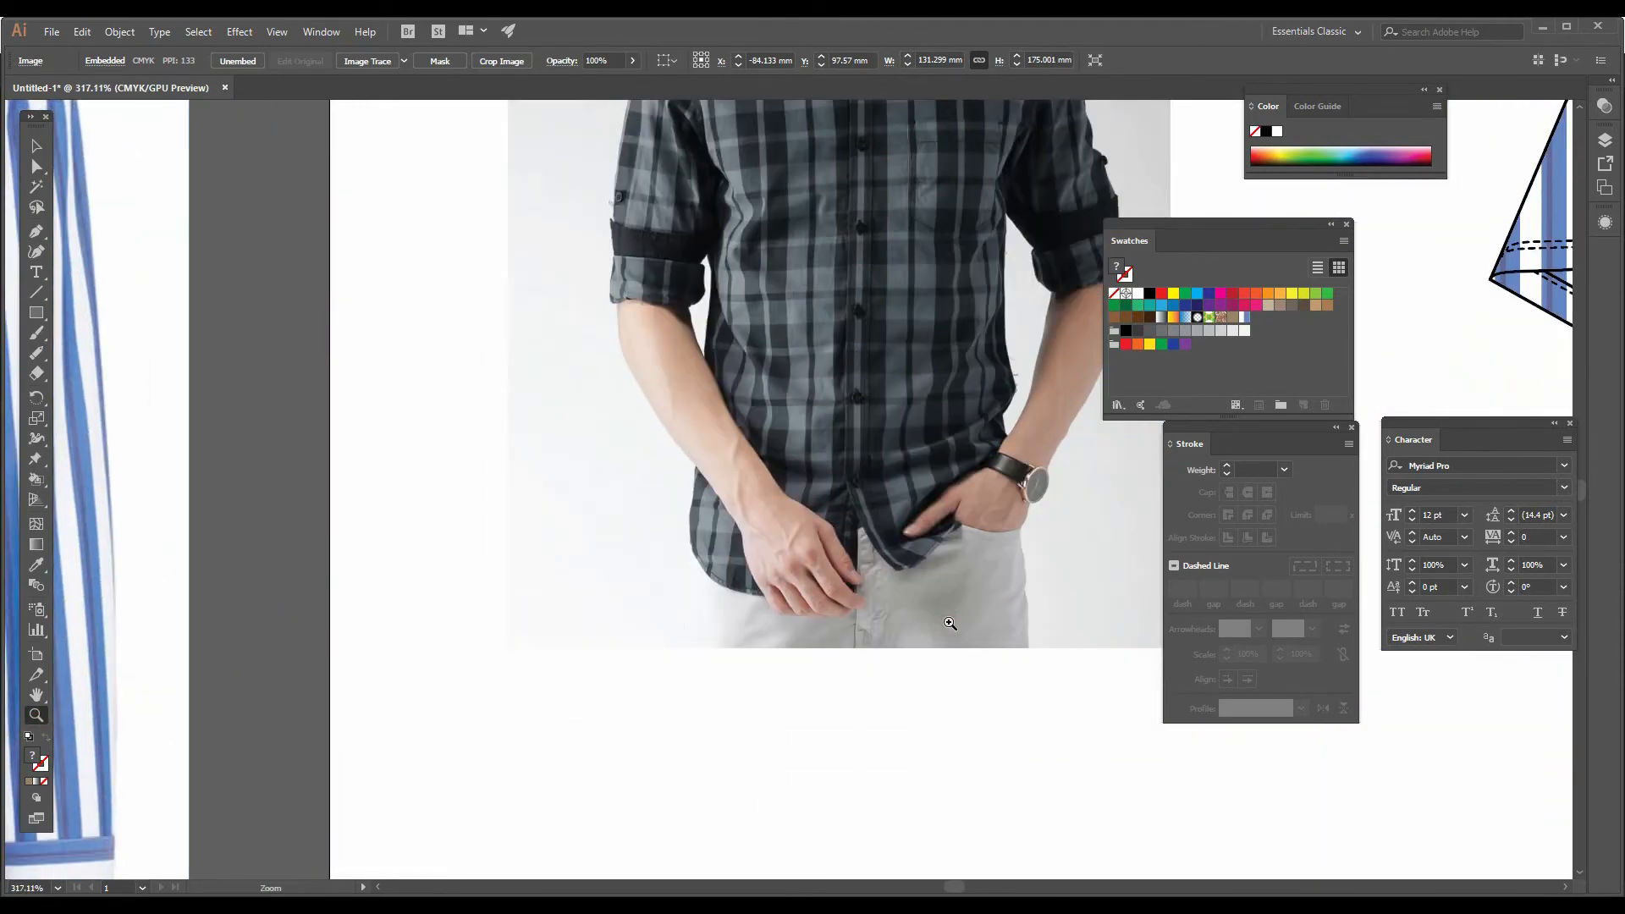
drag(887, 544, 681, 681)
drag(674, 497, 651, 611)
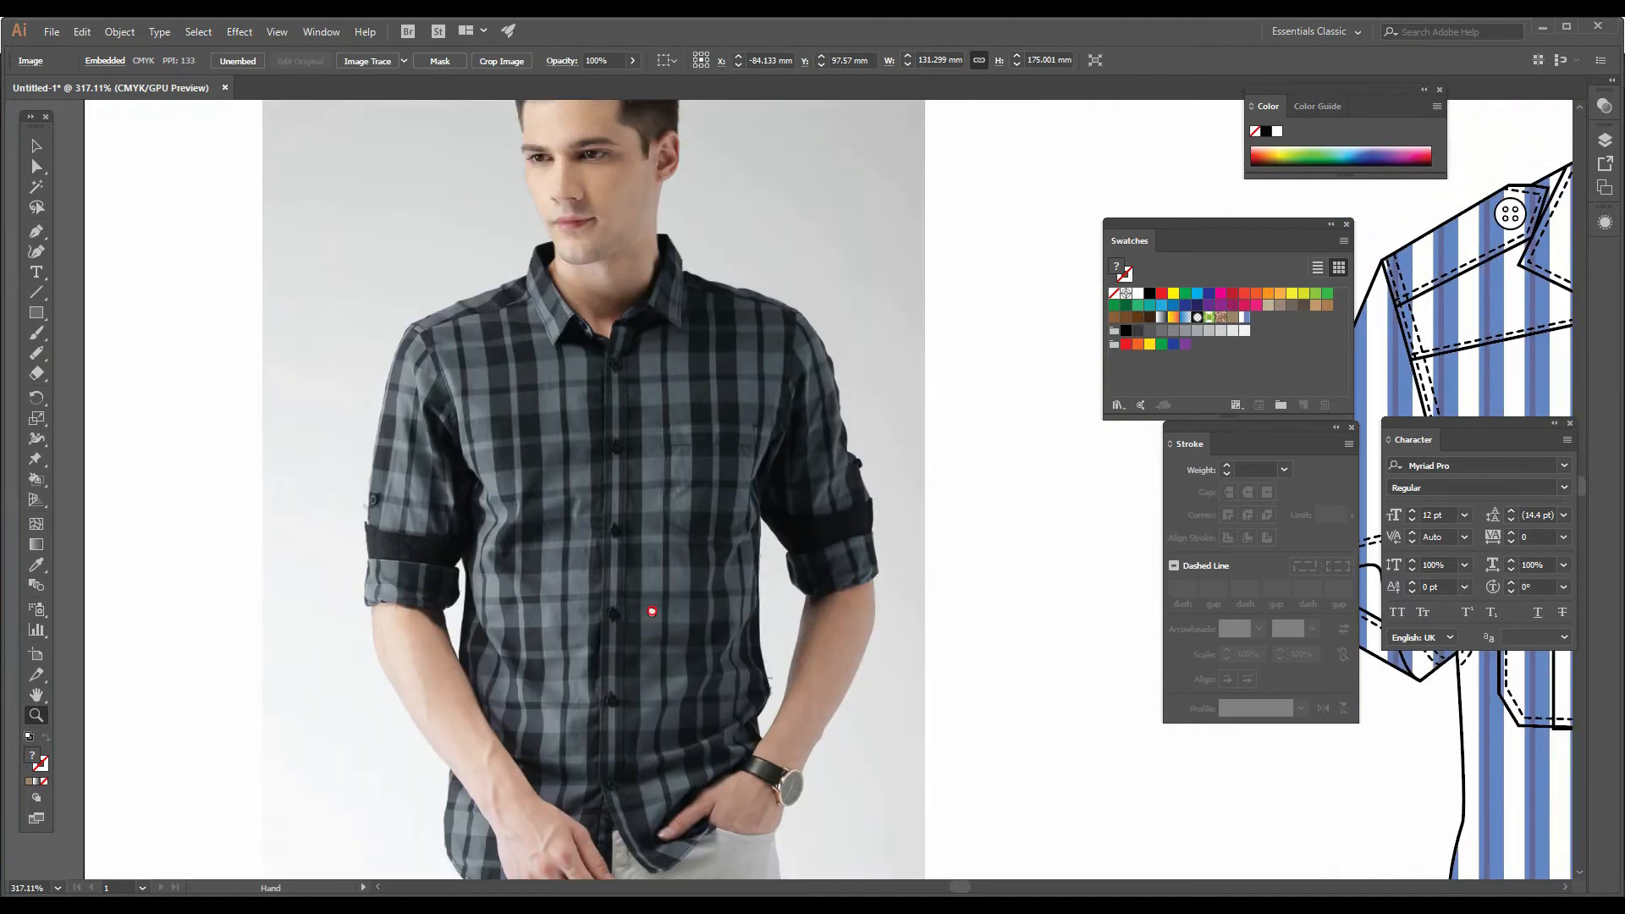
scroll(483, 419, up, 2)
click(36, 146)
click(550, 483)
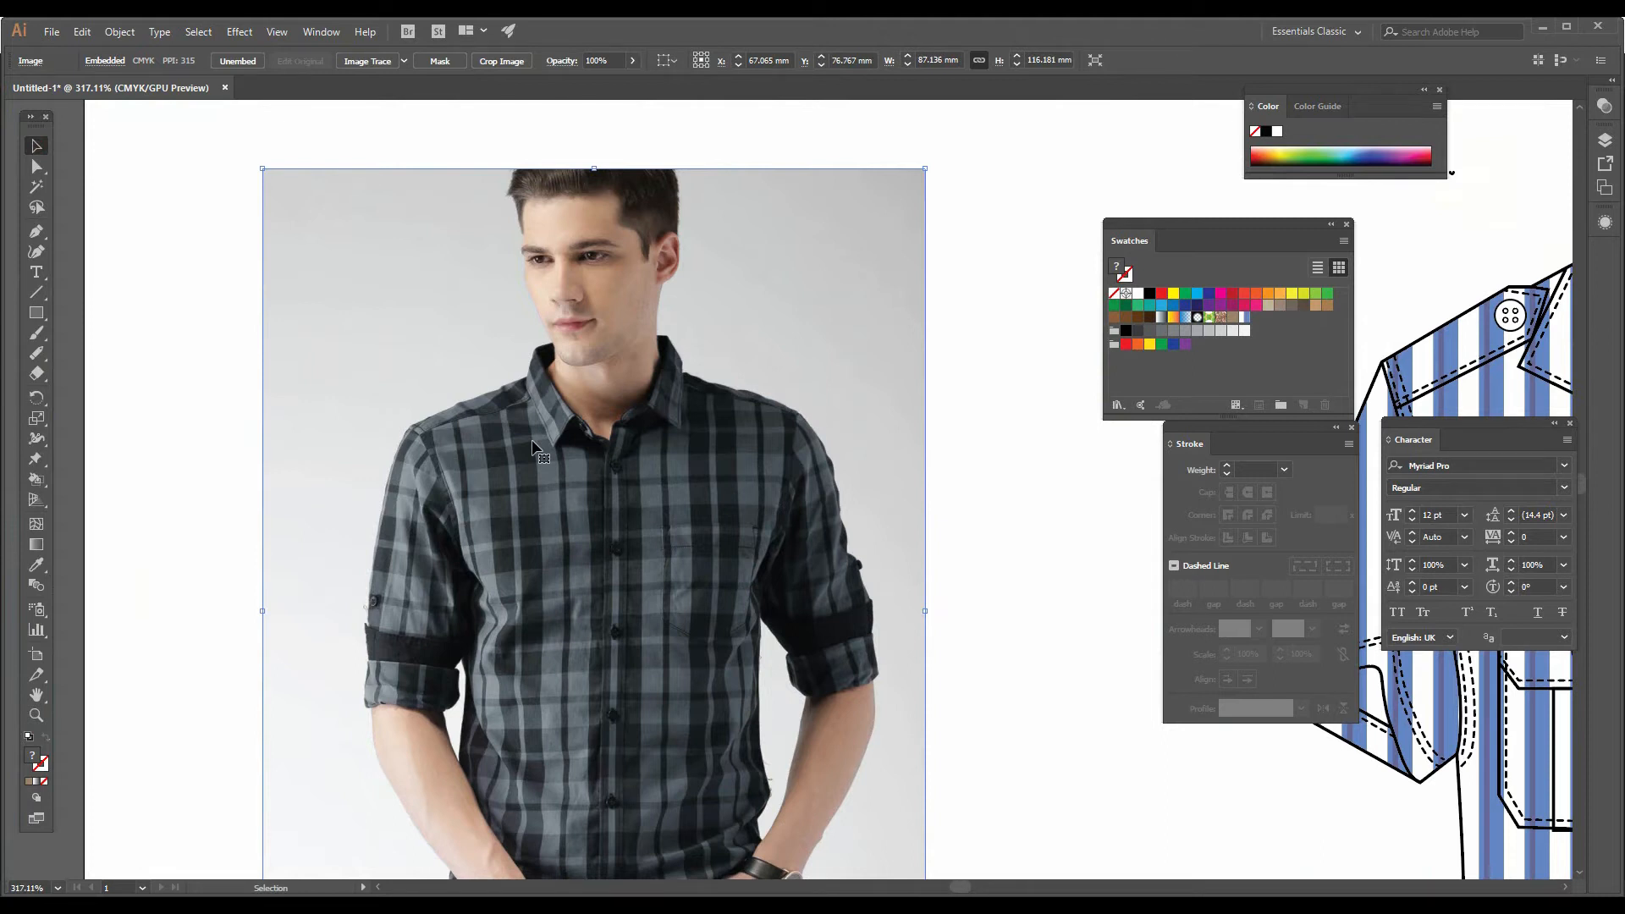
click(121, 33)
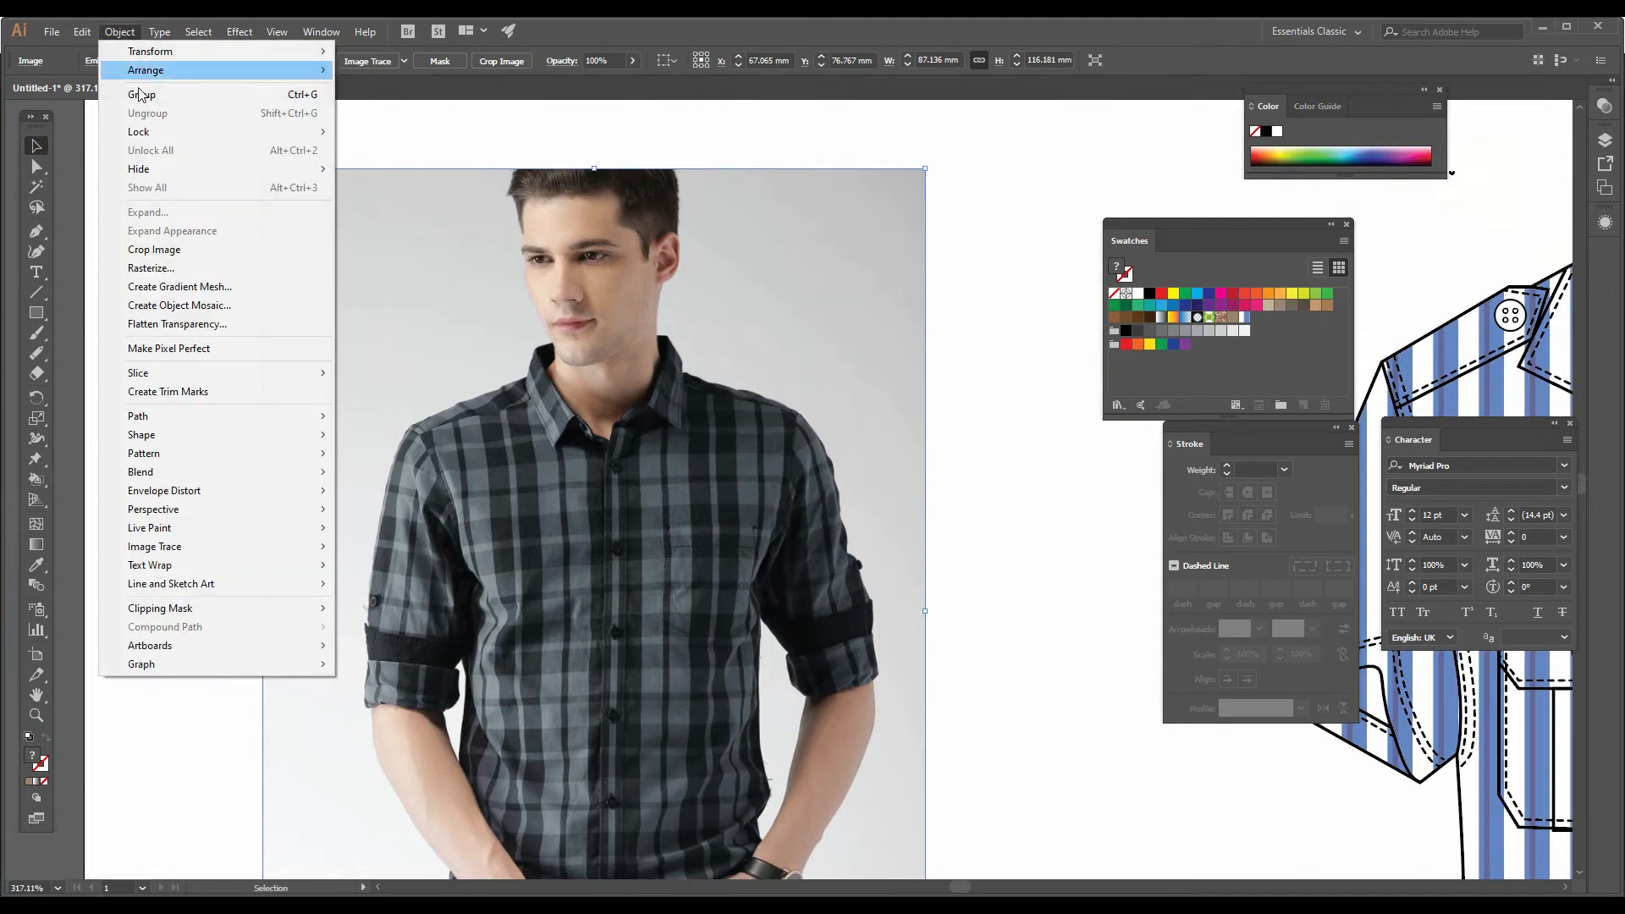
mouse_move(319, 134)
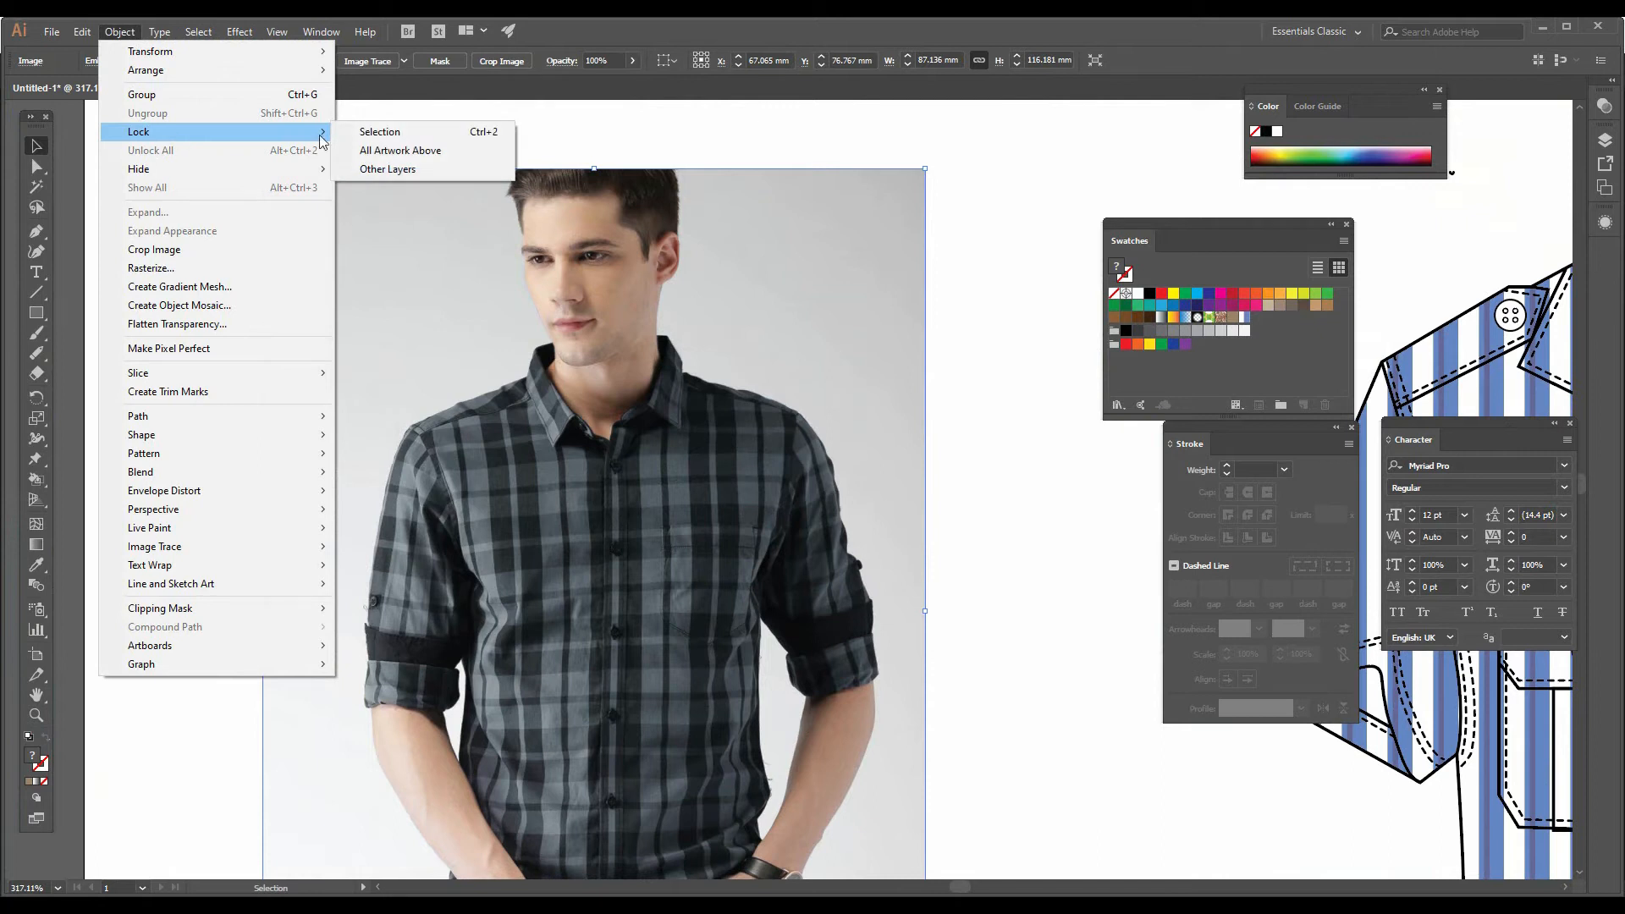
click(434, 134)
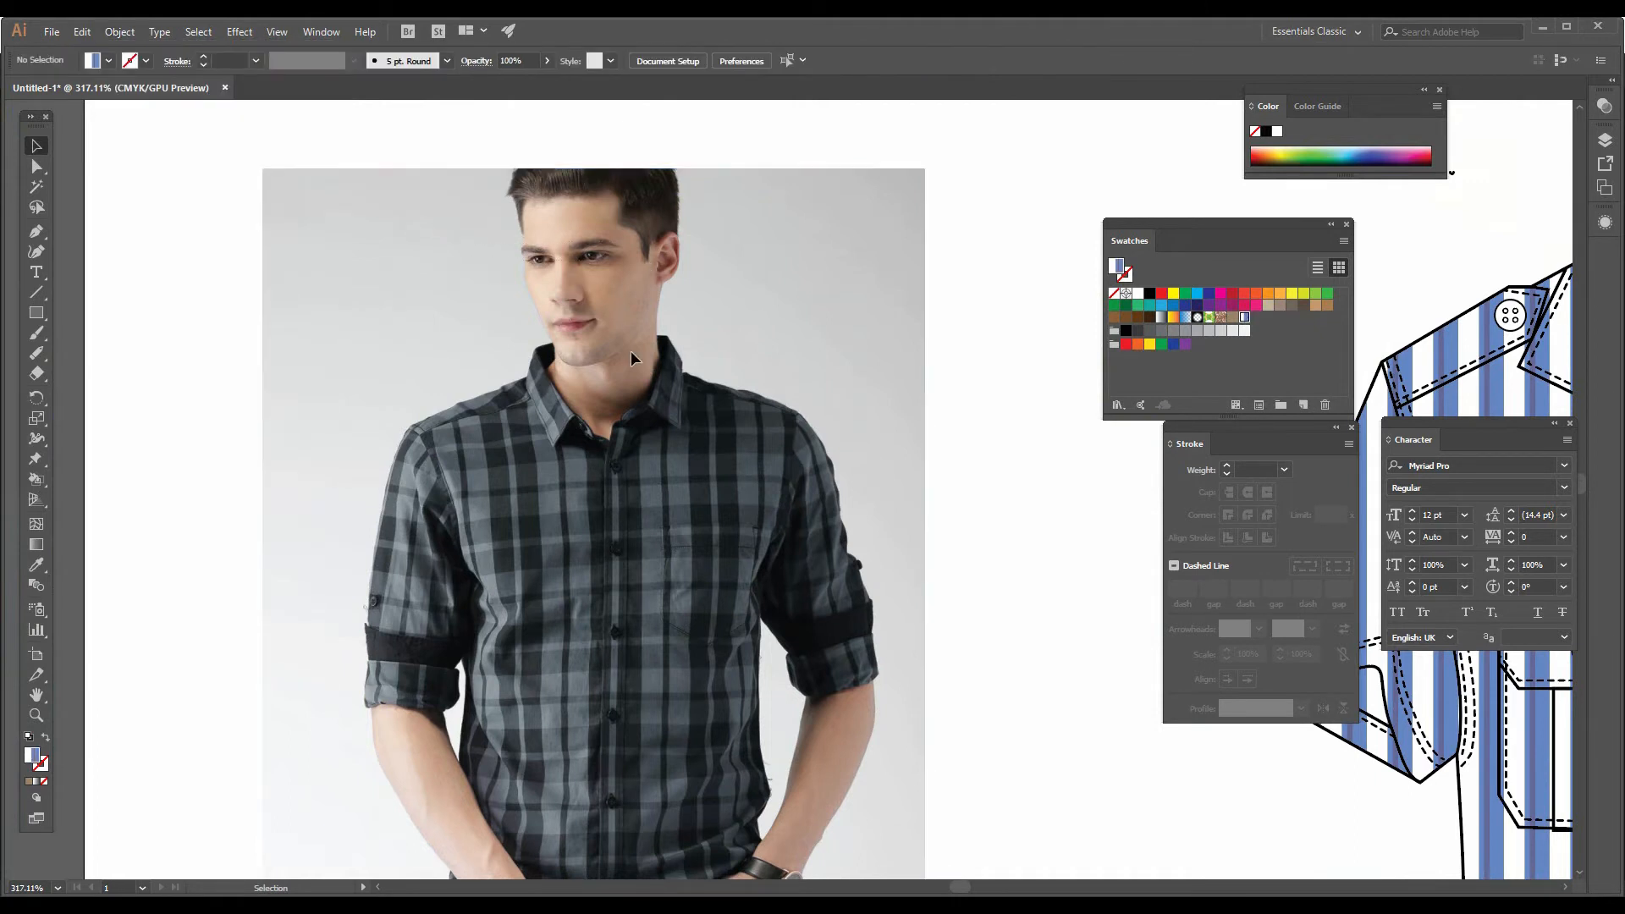
Step: Draw a rectangle about 2.8 by 6.7 mm over a dark check on the shirt's chest and fill it with the sampled dark colour
scroll(581, 347, down, 1)
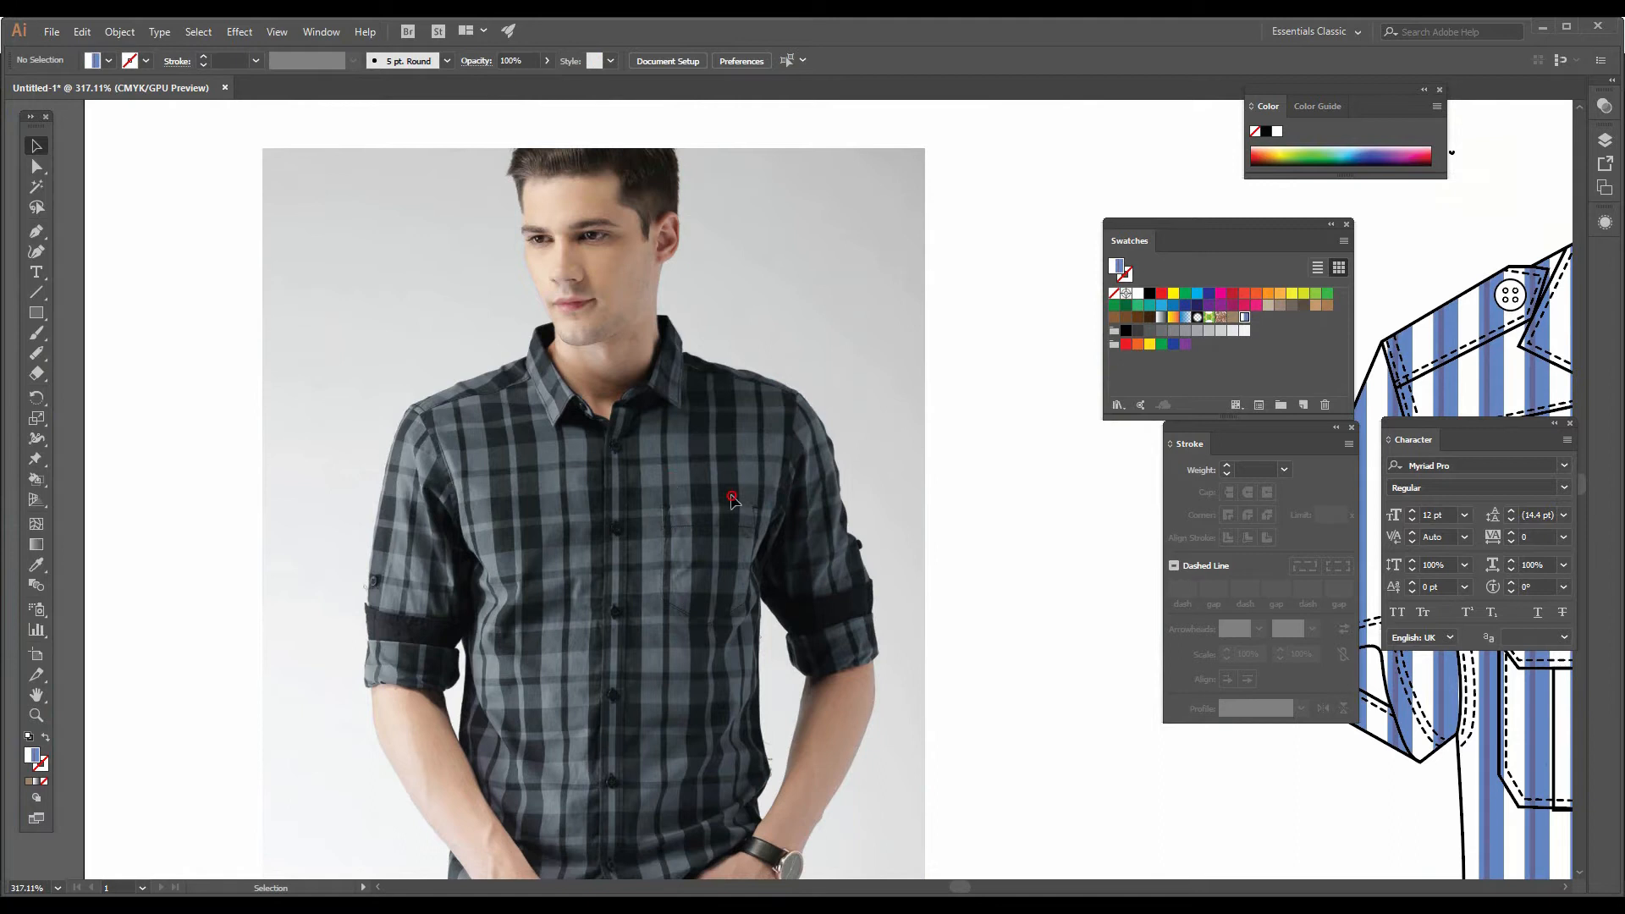
click(36, 715)
click(688, 541)
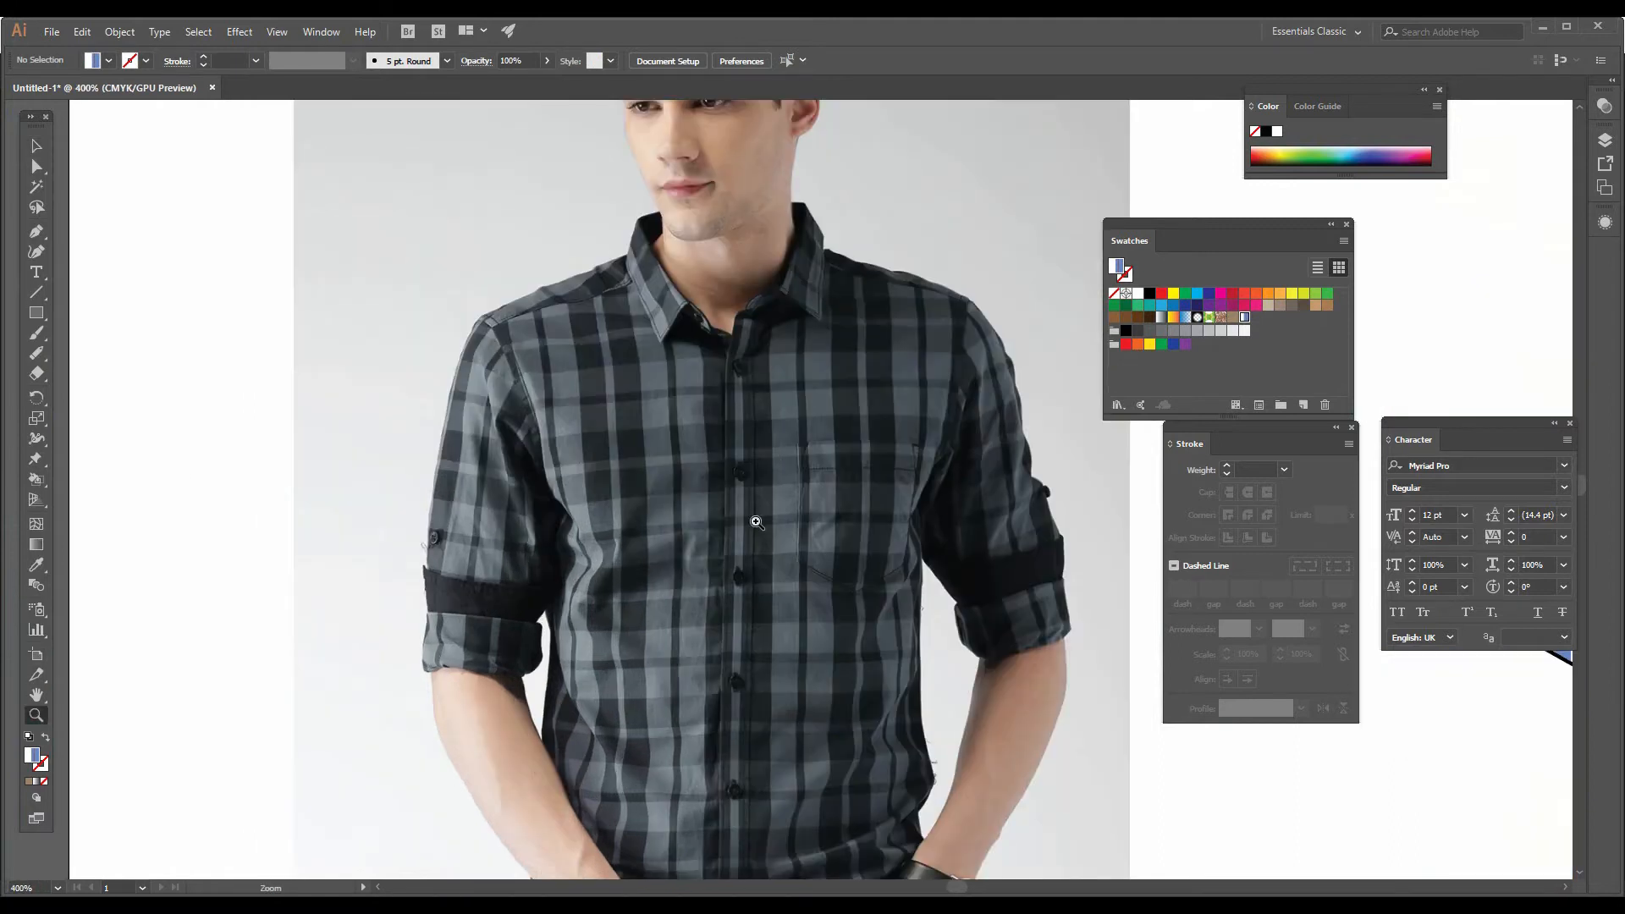
click(803, 509)
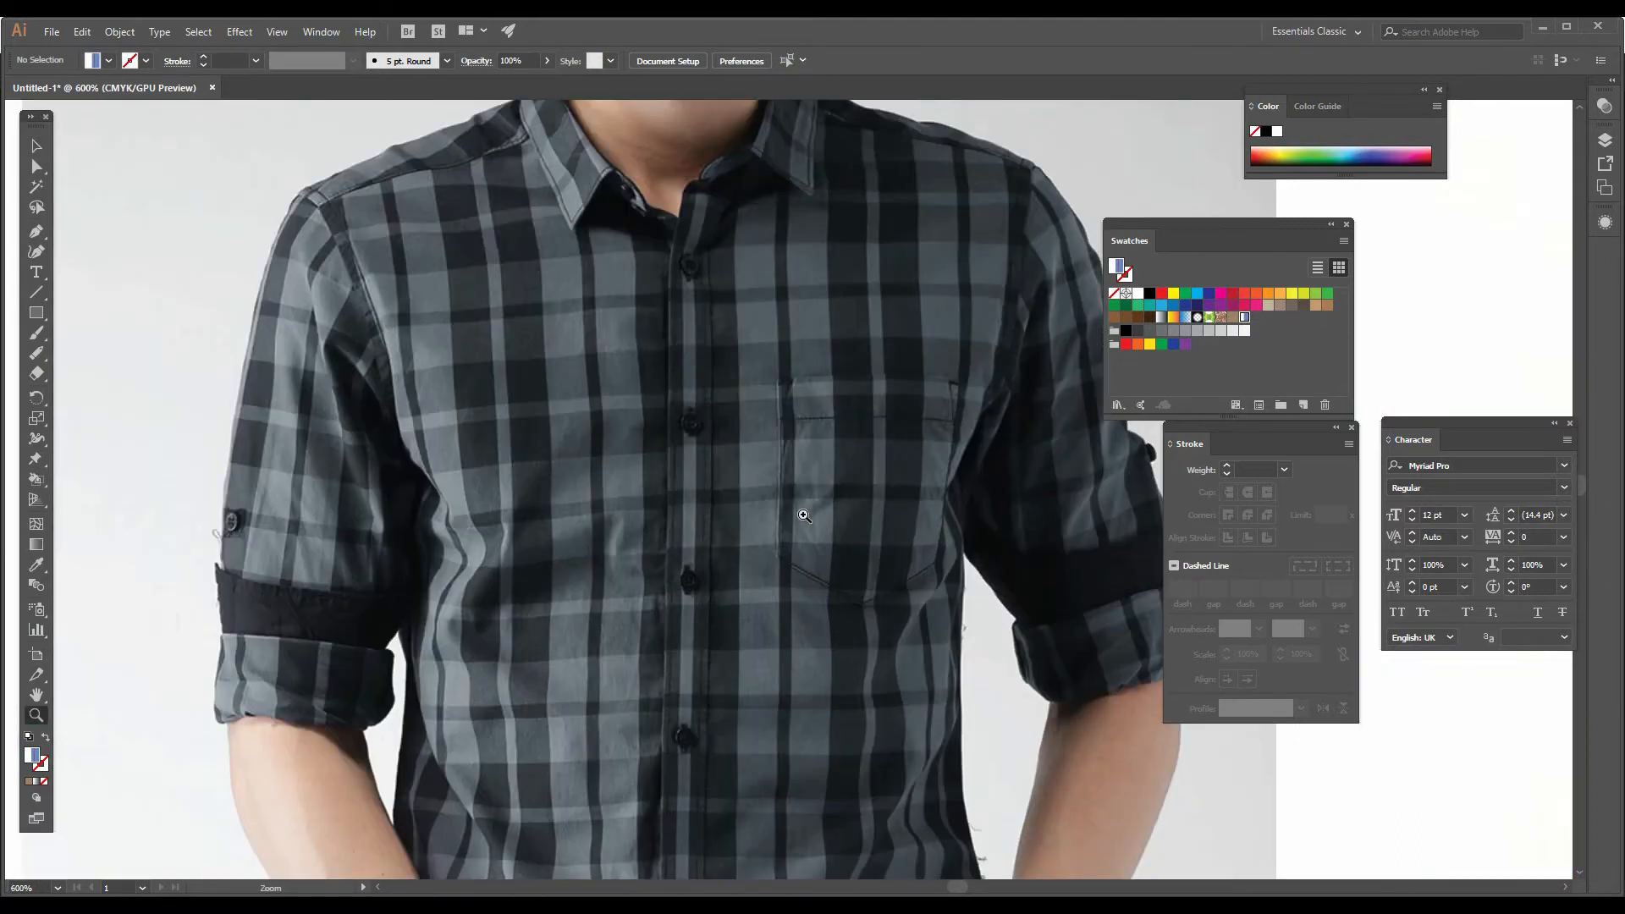
click(39, 317)
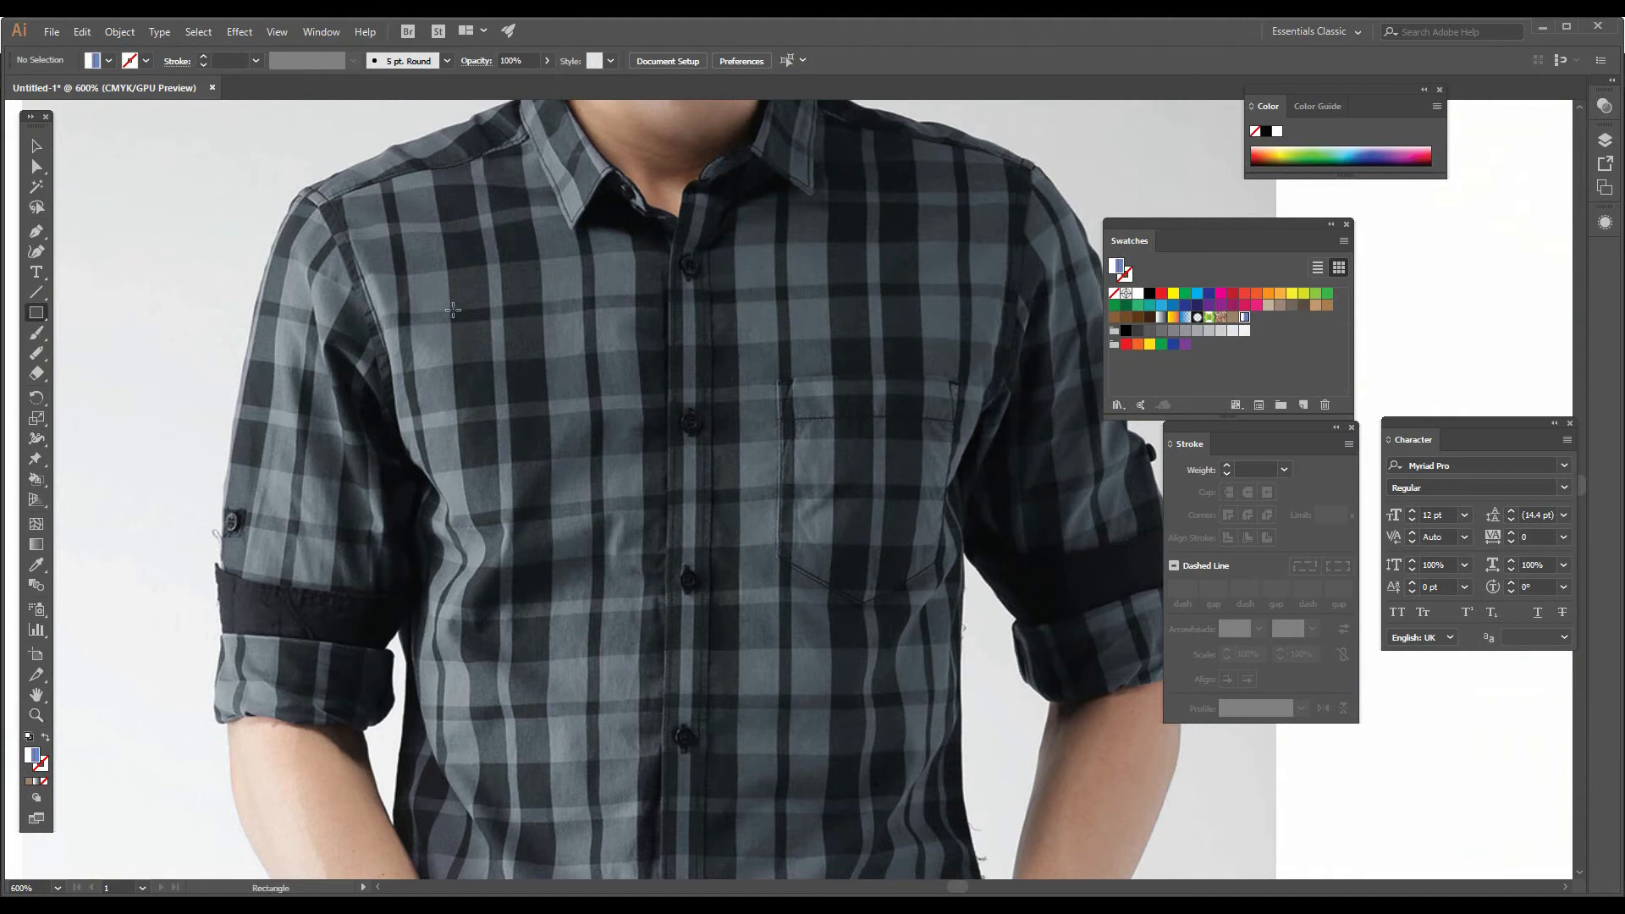
drag(451, 310, 490, 407)
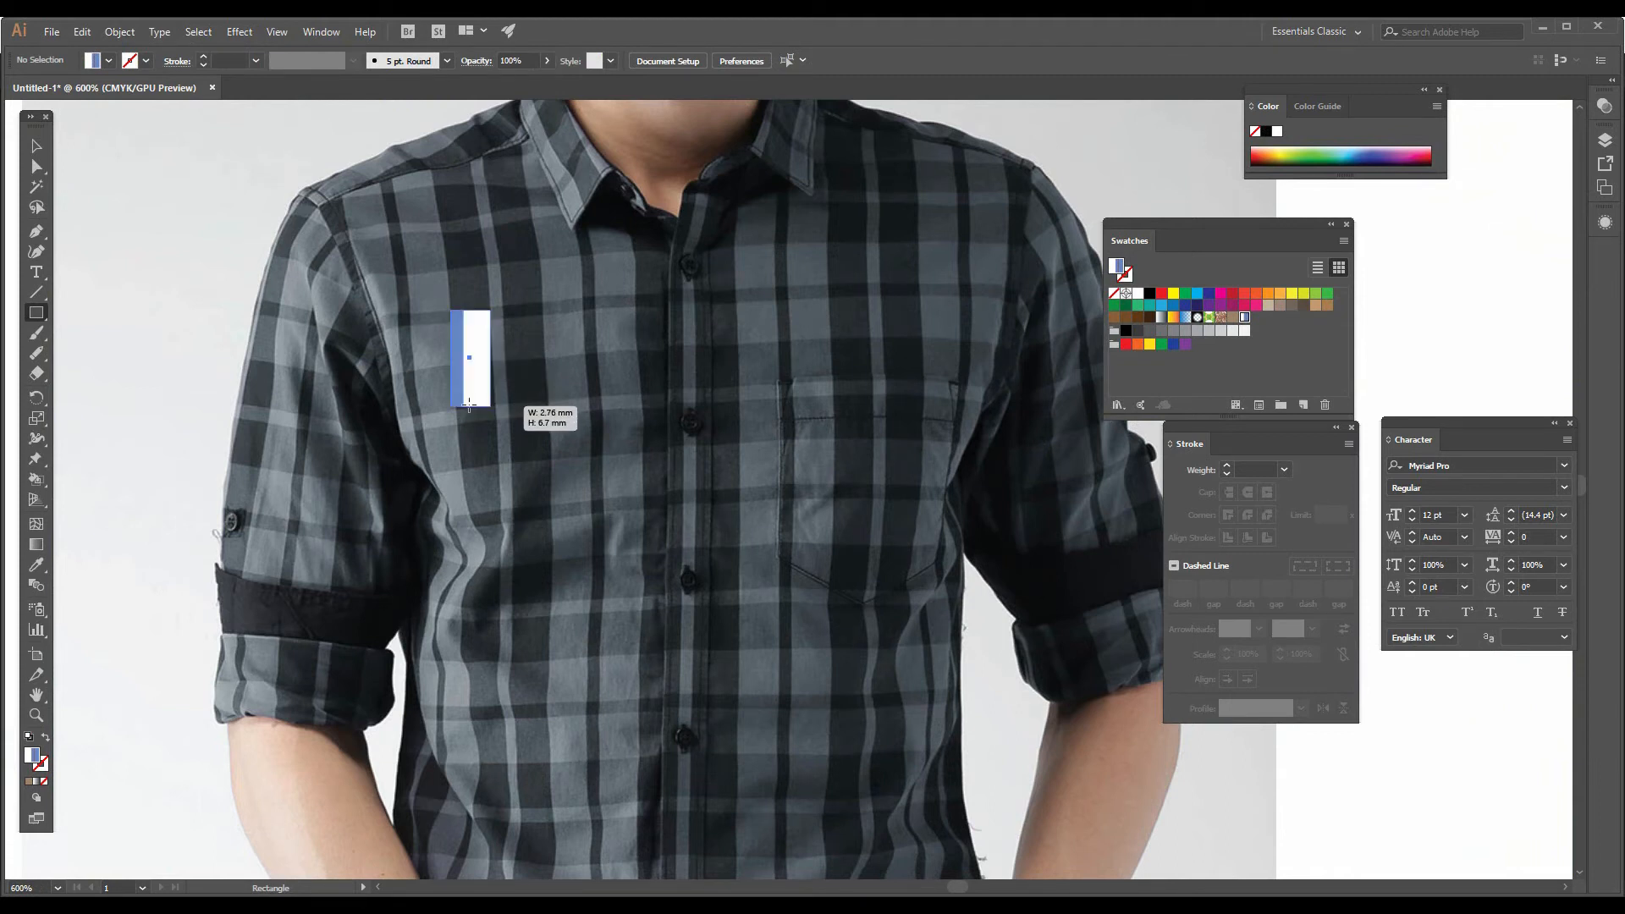
click(36, 565)
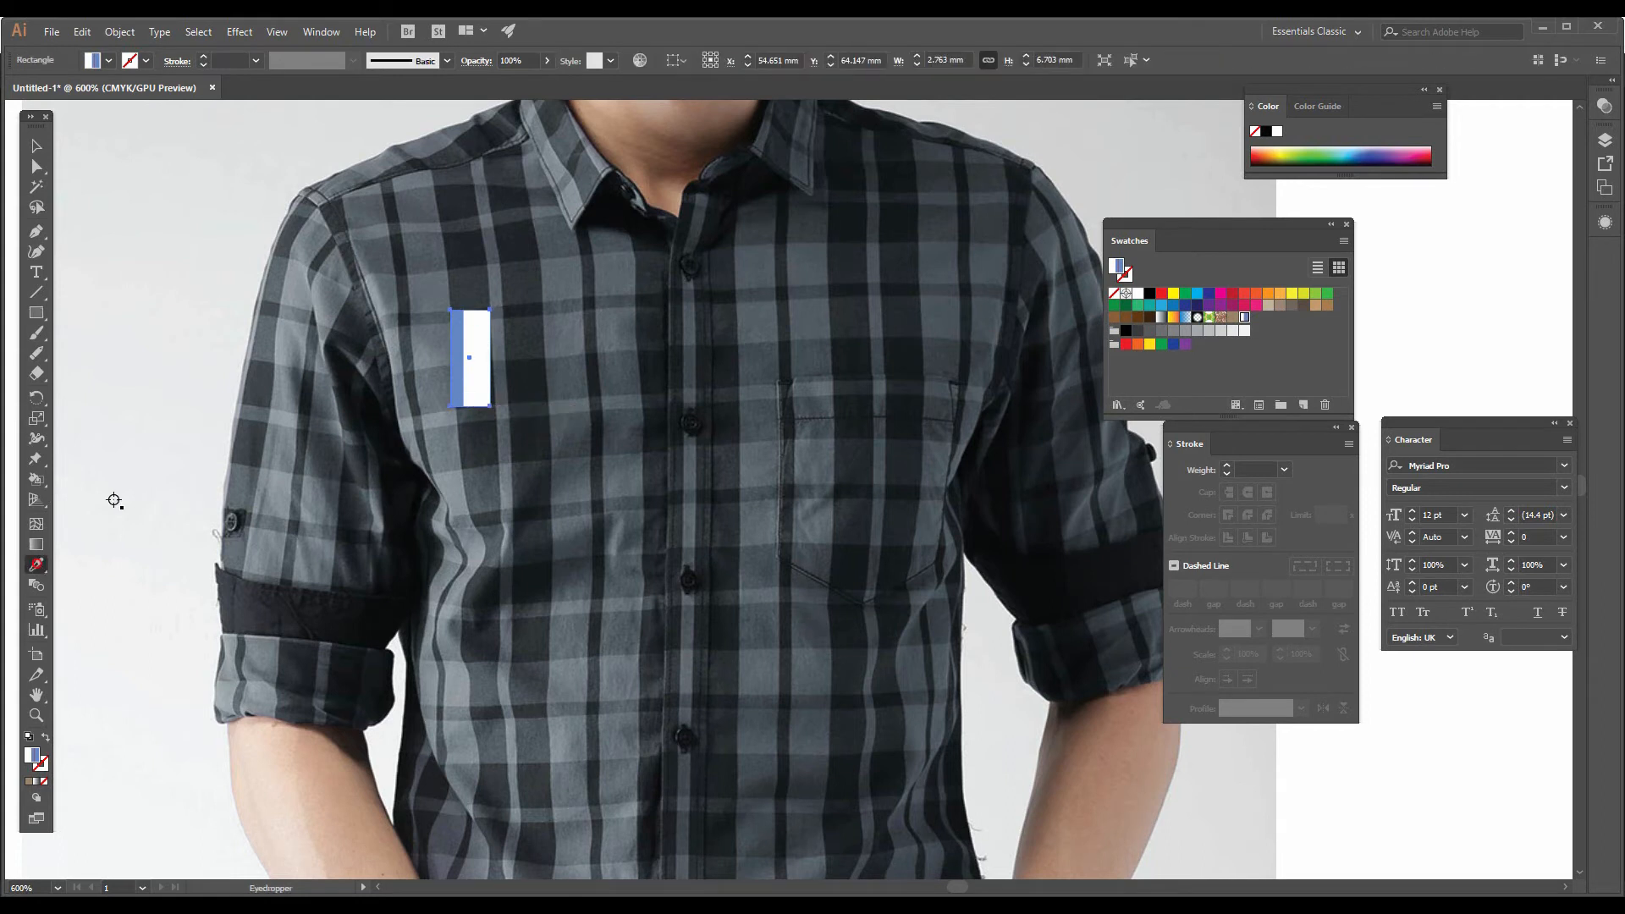
click(463, 261)
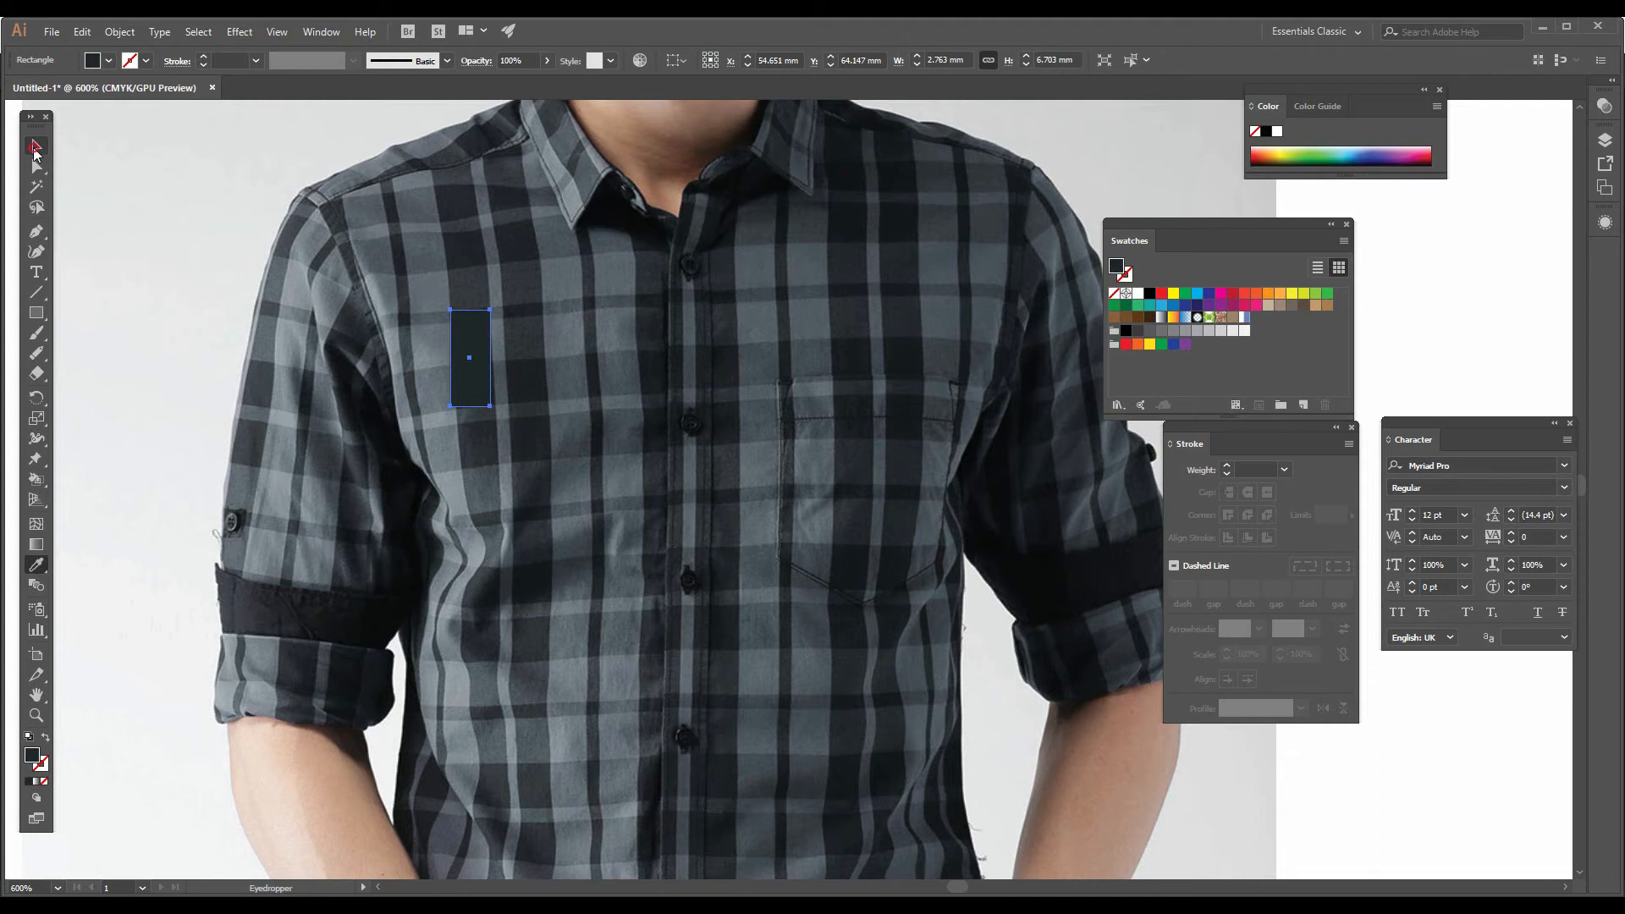
Step: Duplicate the dark rectangle against its right edge, narrow the copy to about 0.94 mm and fill it with the photo's light grey
click(36, 147)
key(ctrl+h)
click(468, 345)
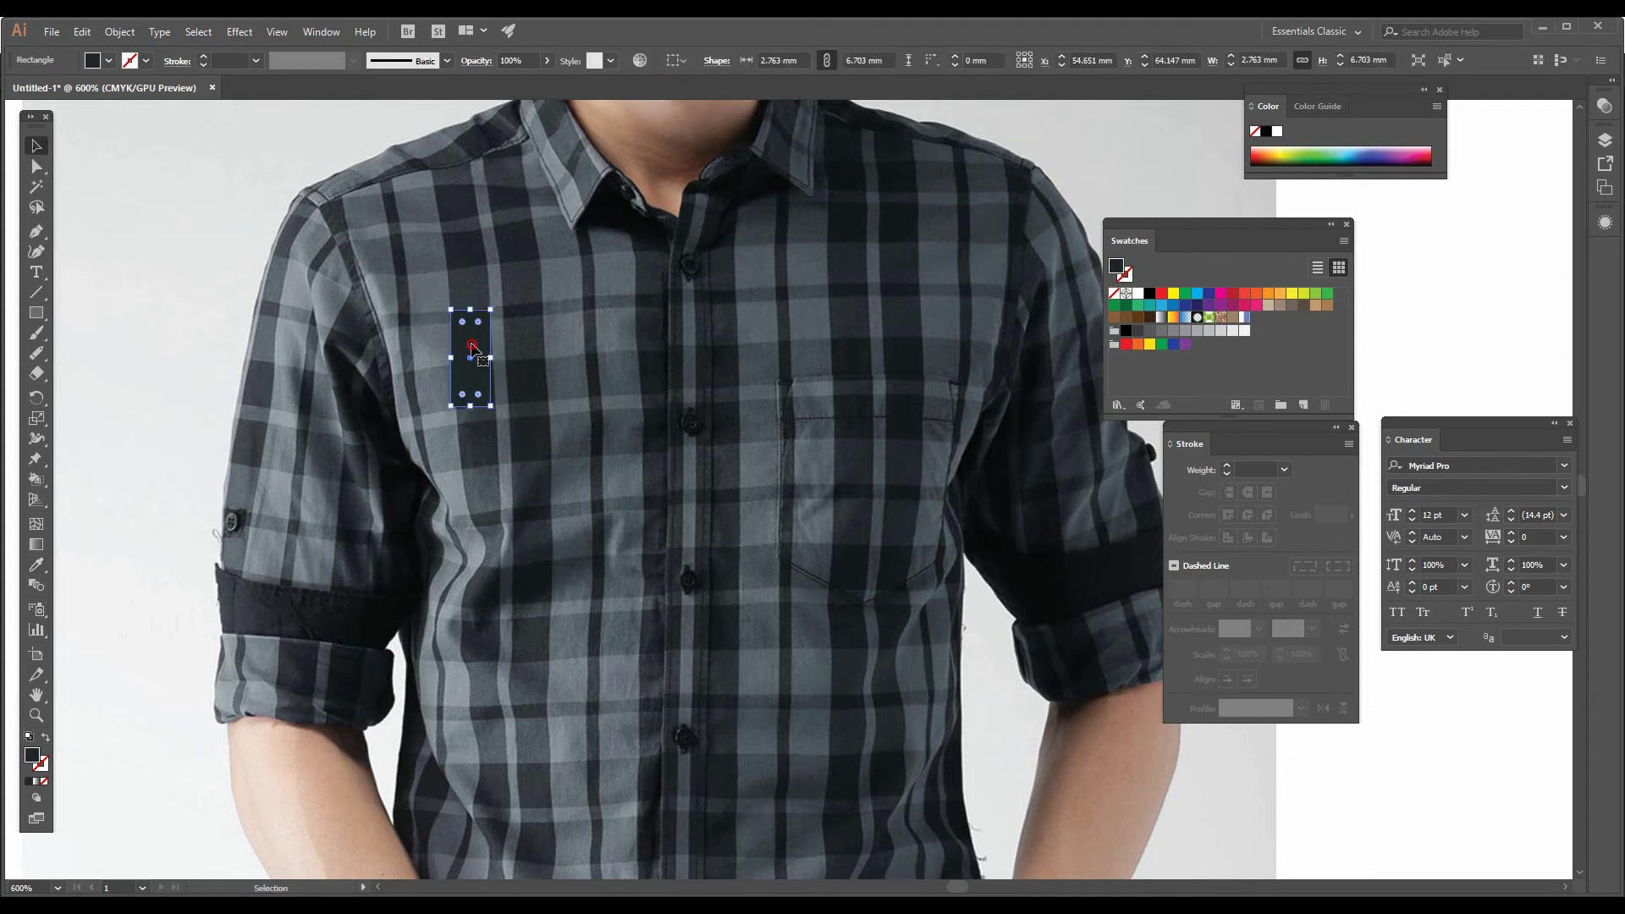
drag(468, 349, 506, 349)
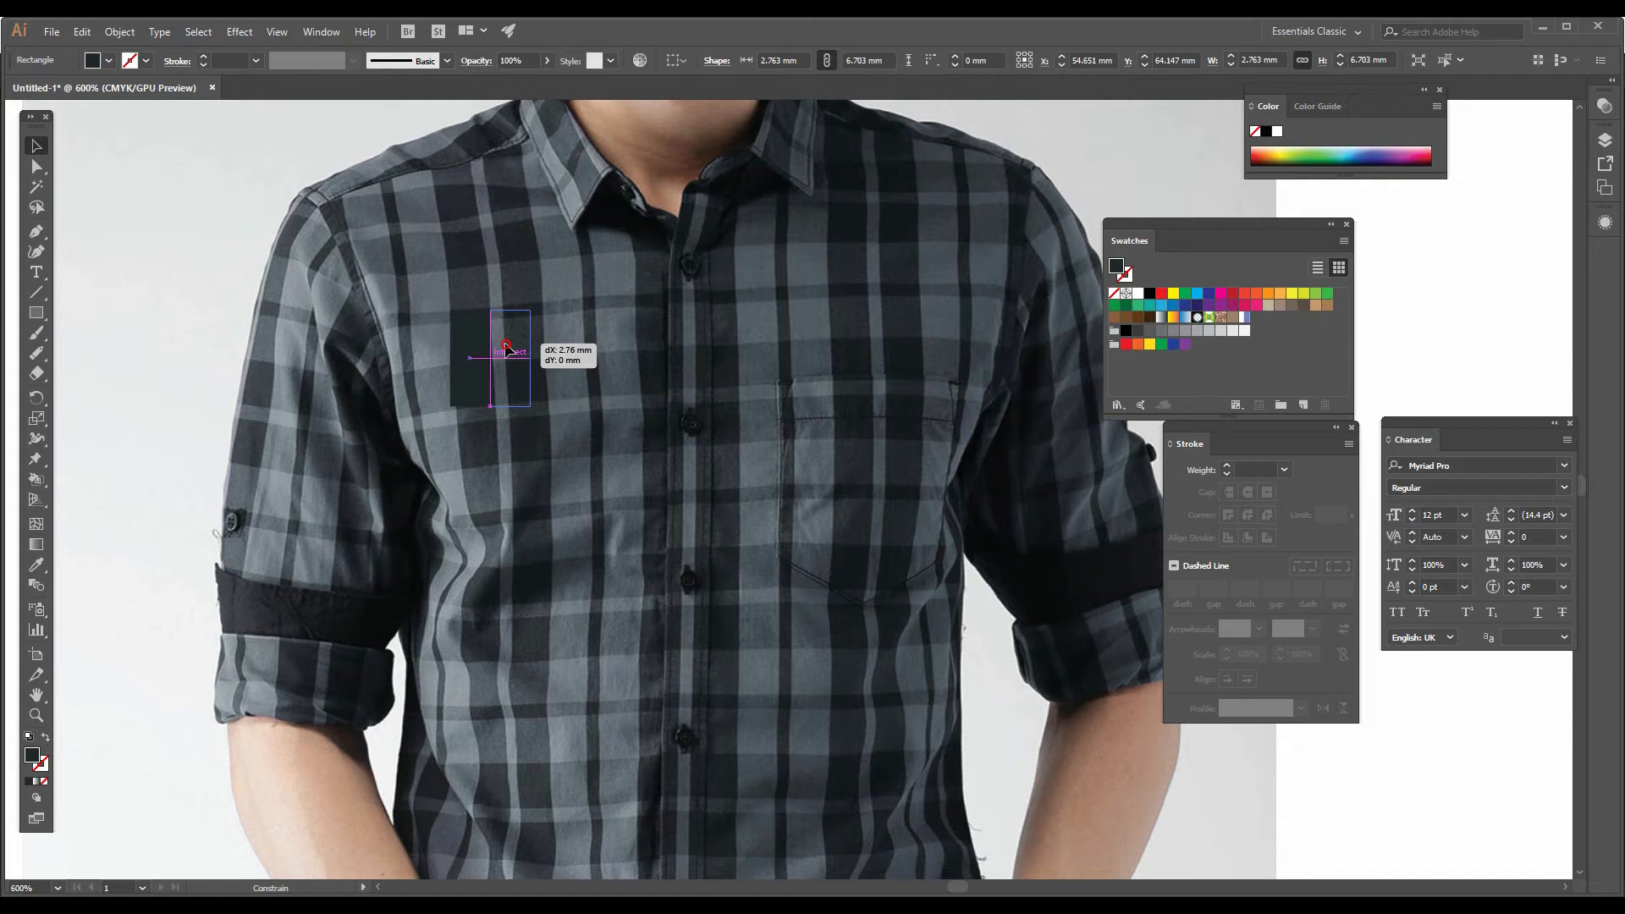
drag(506, 348, 503, 357)
click(36, 564)
click(493, 281)
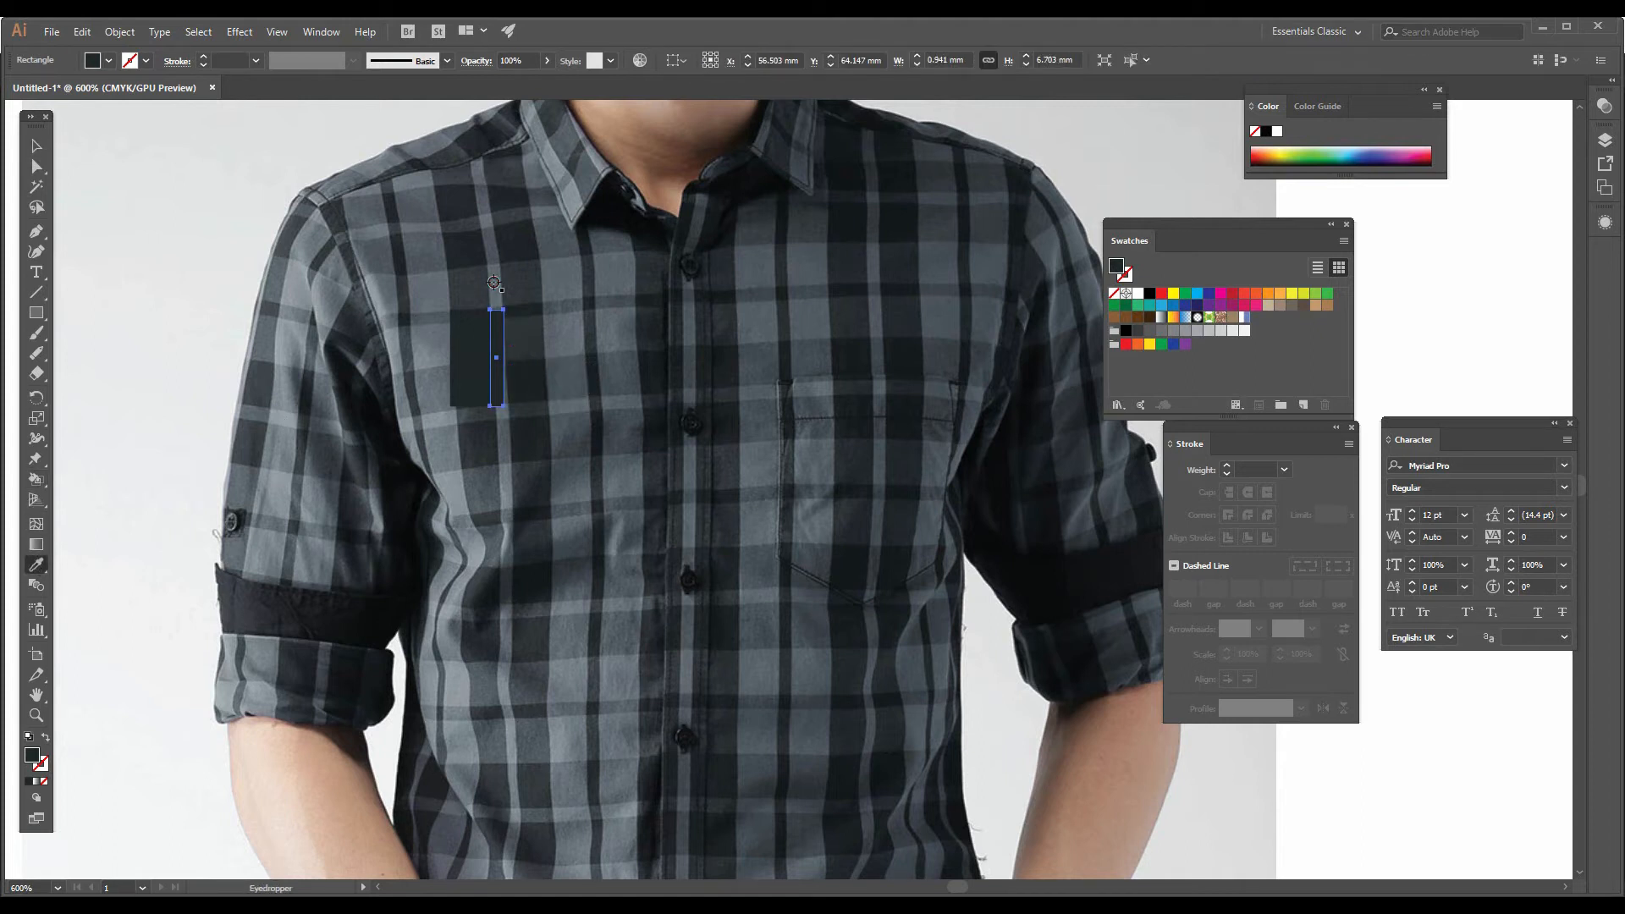
Step: Duplicate the wide dark rectangle against the right edge of the narrow grey stripe
key(v)
click(470, 340)
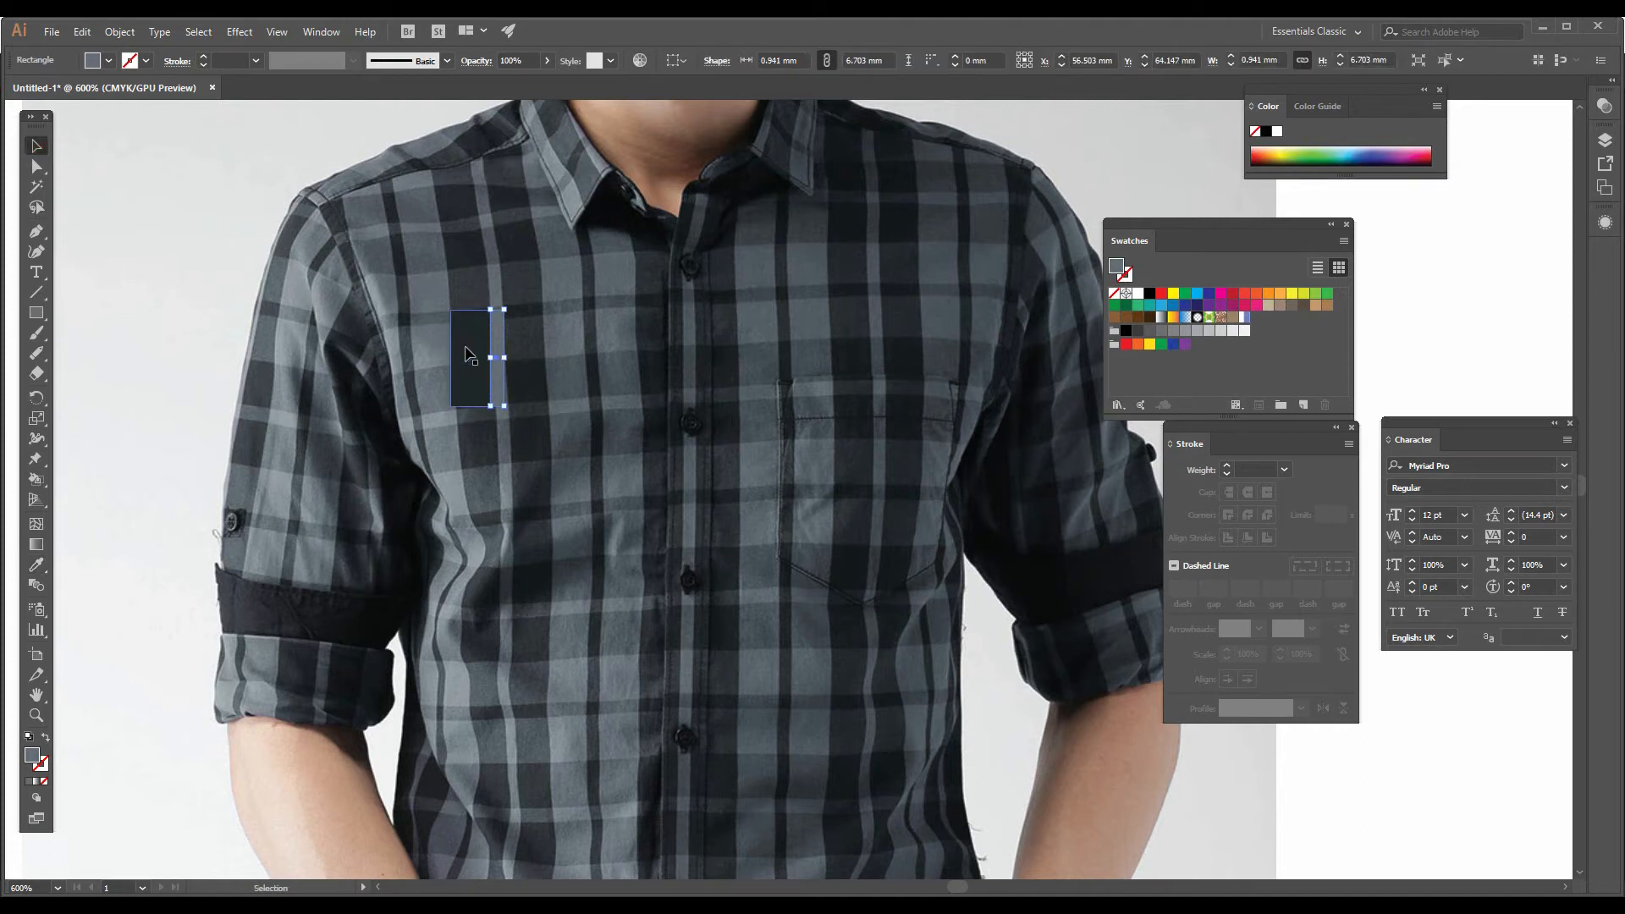
drag(467, 347, 525, 346)
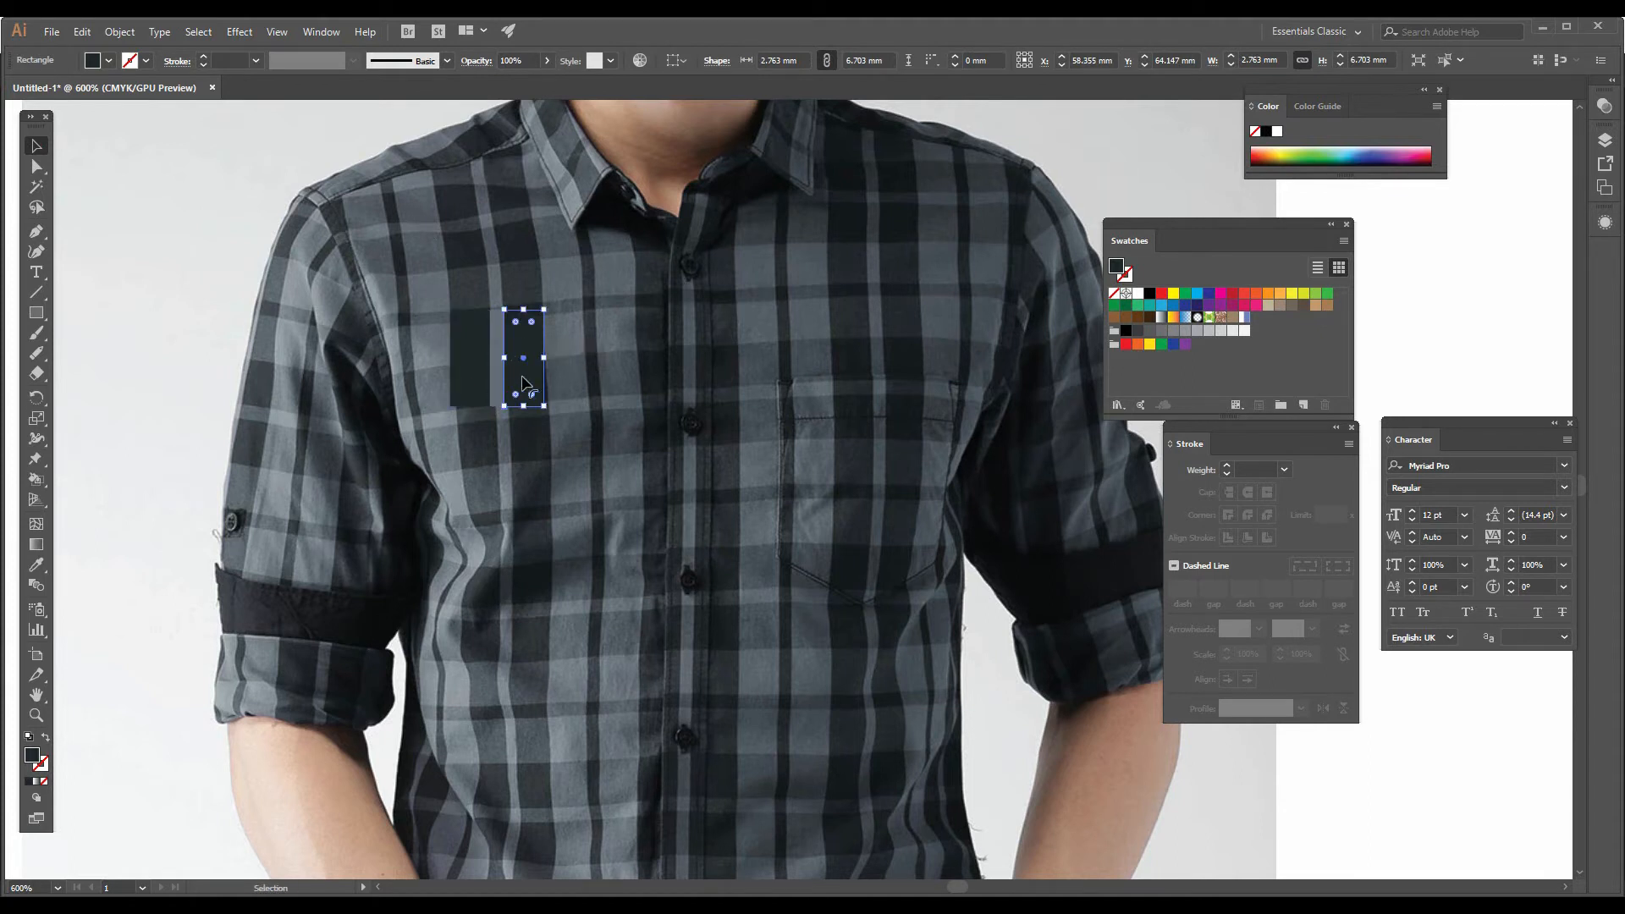
Step: Duplicate the second dark rectangle to its right and fill the copy with the narrow stripe's grey
key(z)
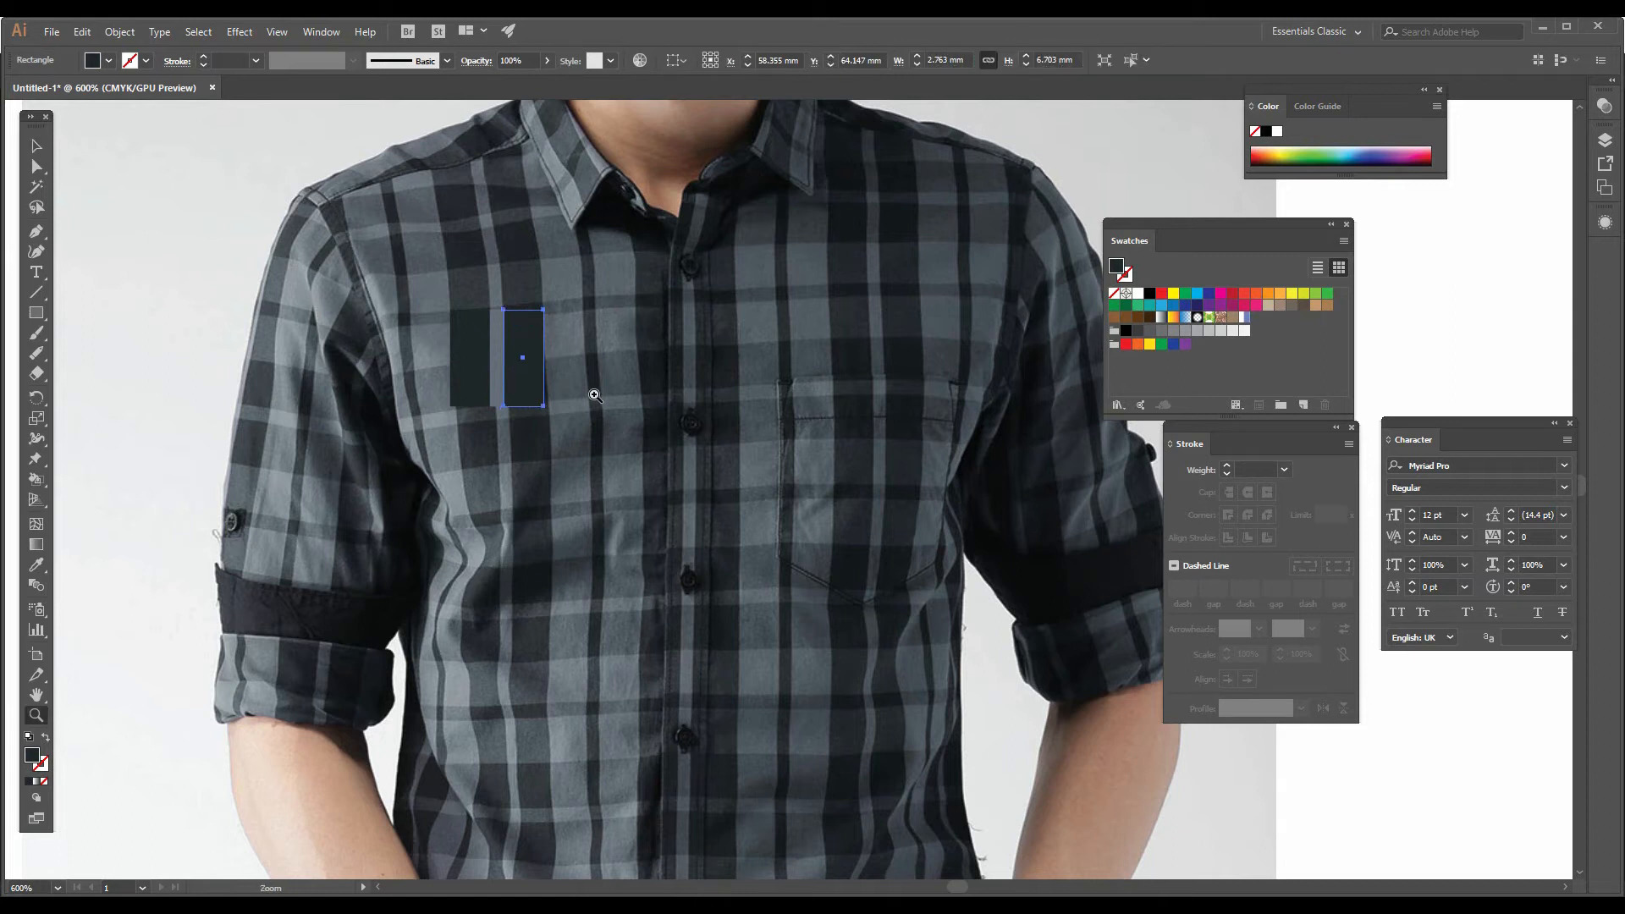
click(583, 398)
click(792, 445)
key(space)
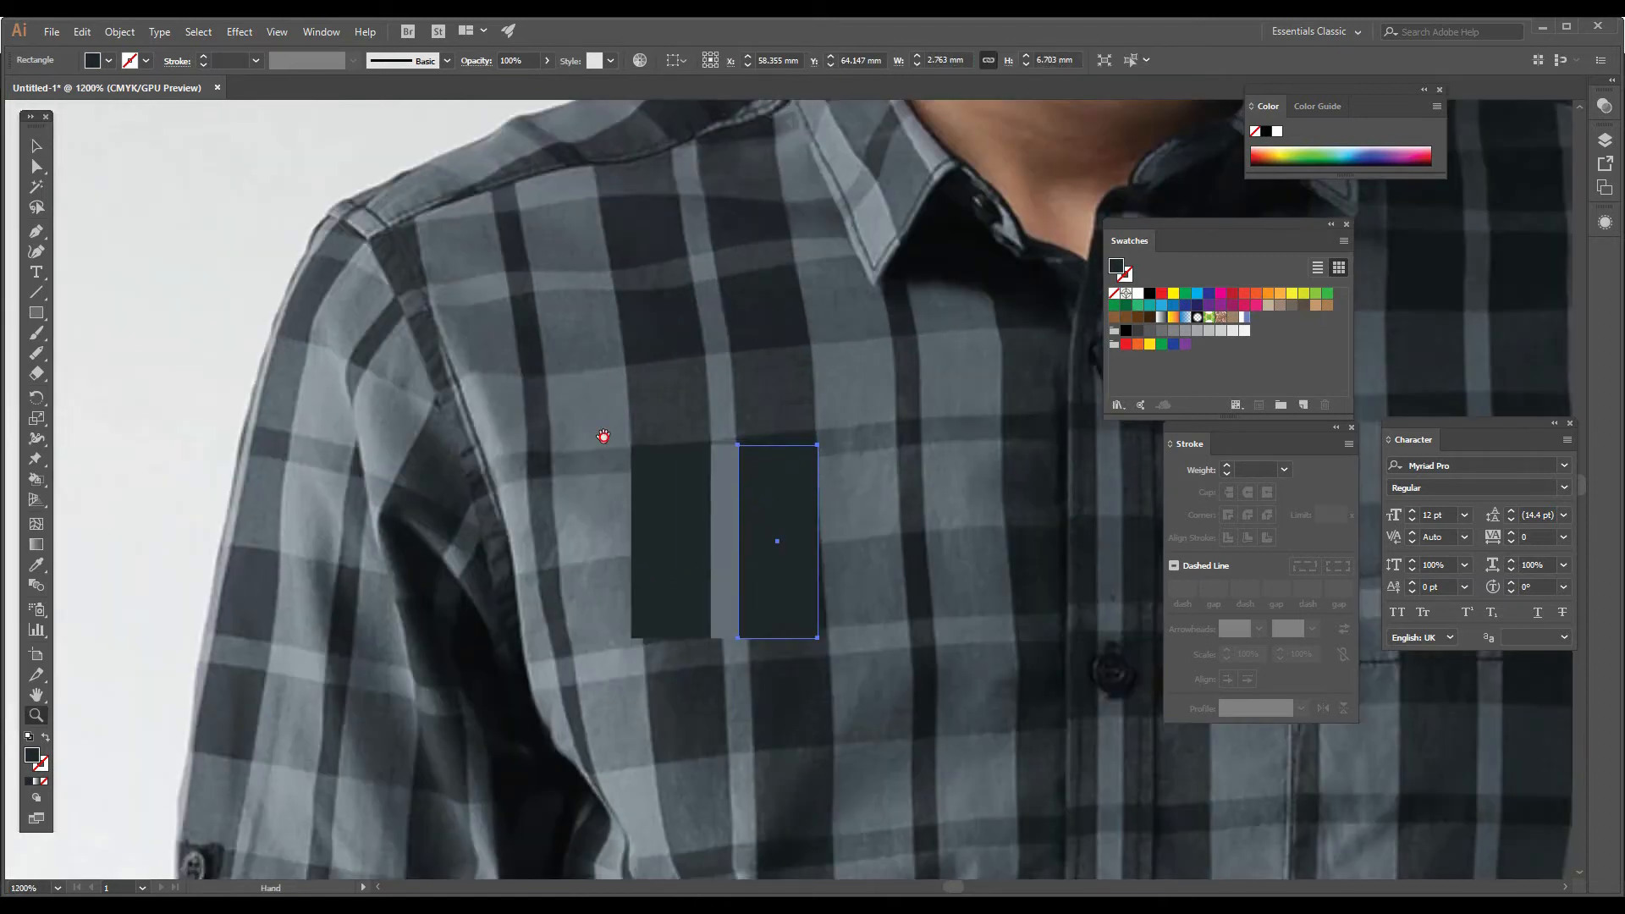
drag(1001, 511, 603, 436)
click(604, 435)
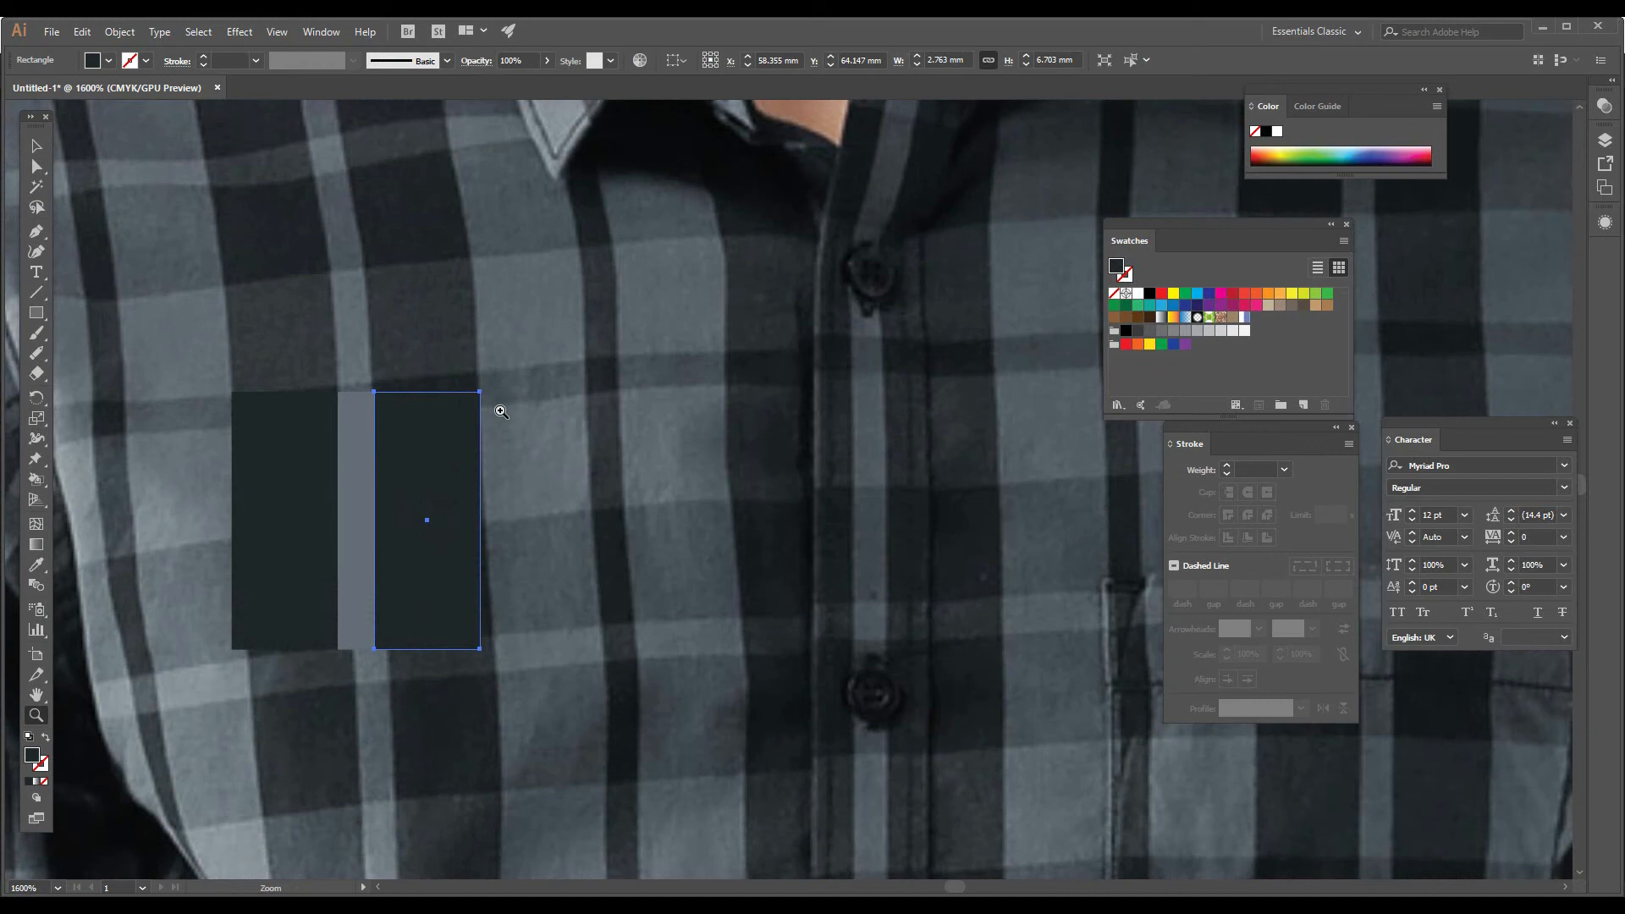
click(37, 146)
drag(432, 466, 571, 466)
key(ctrl+h)
key(ctrl+shift+a)
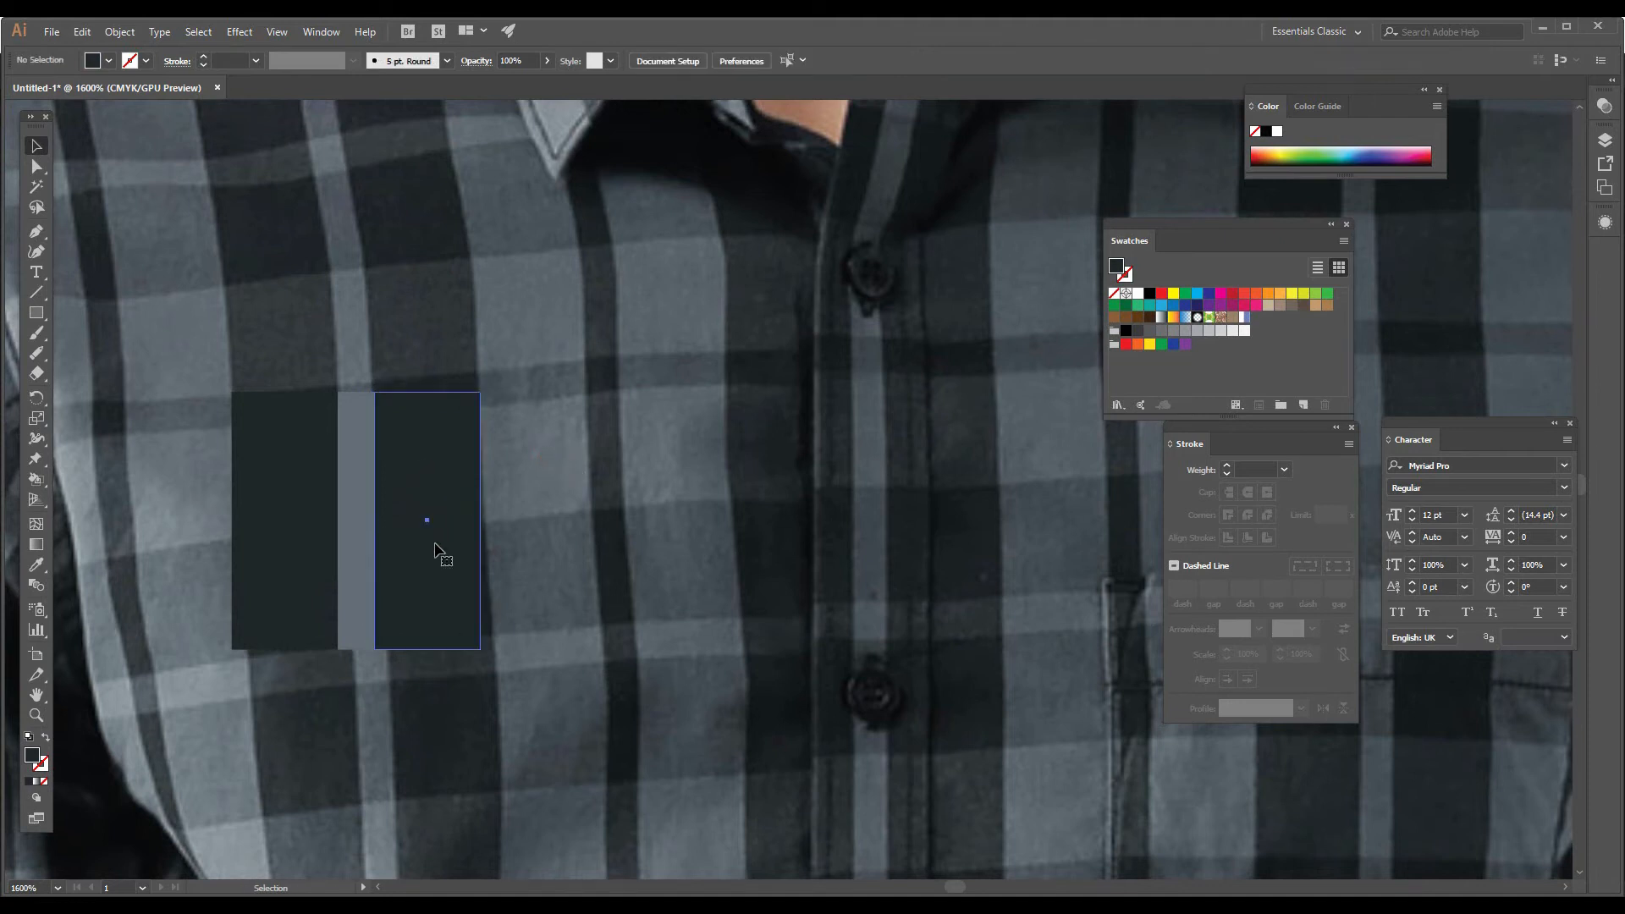
drag(423, 475, 535, 479)
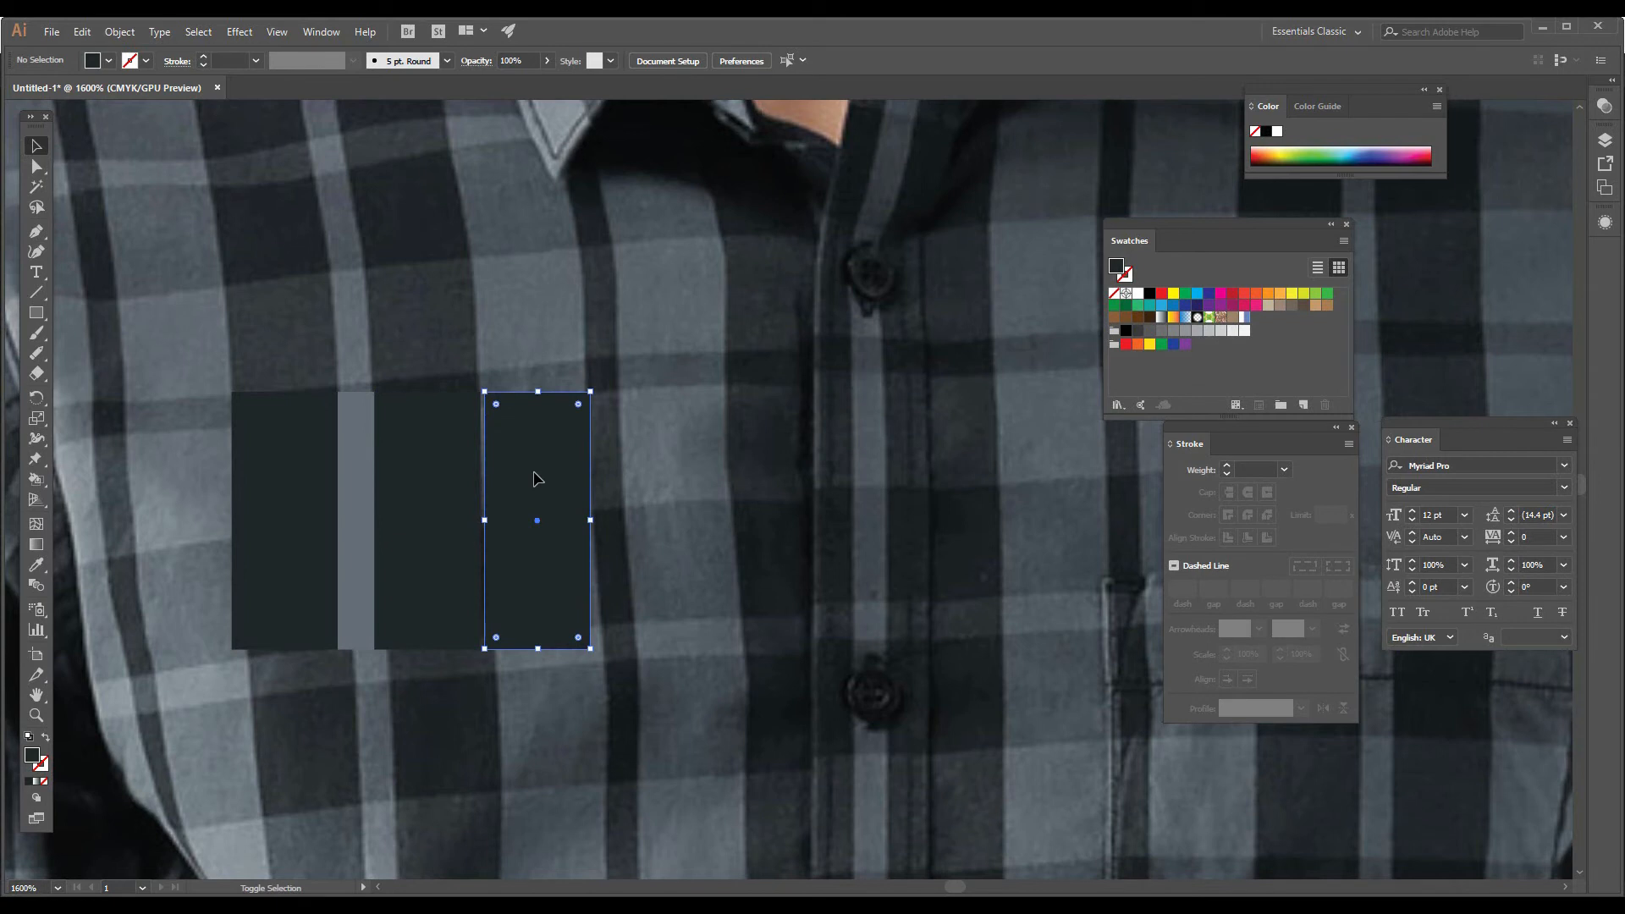
key(i)
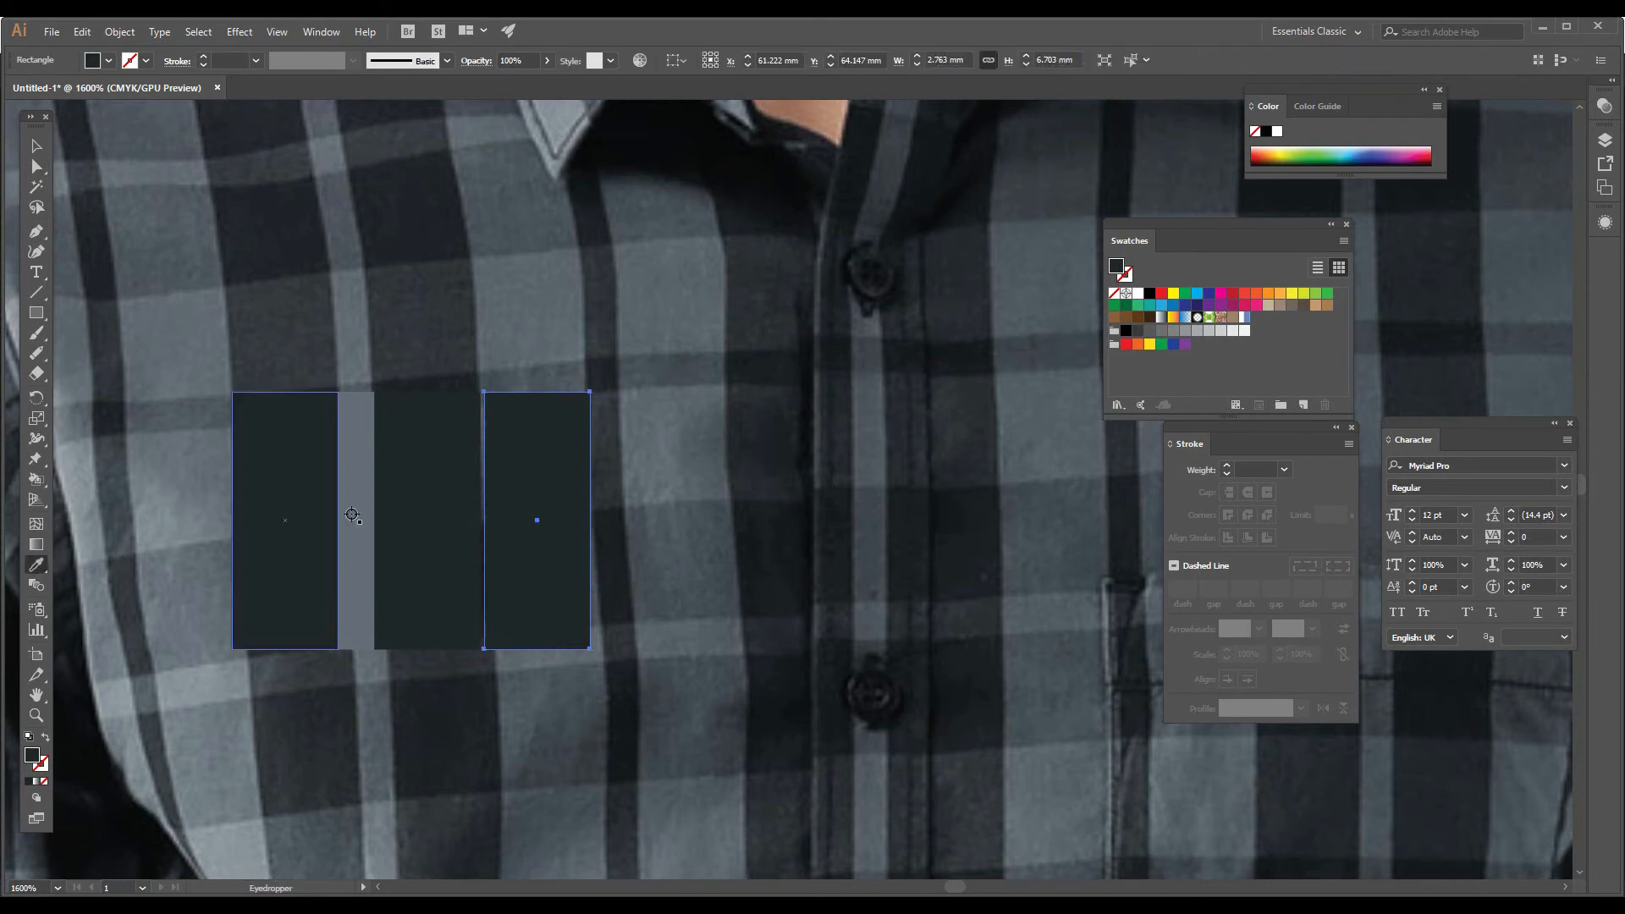
click(362, 514)
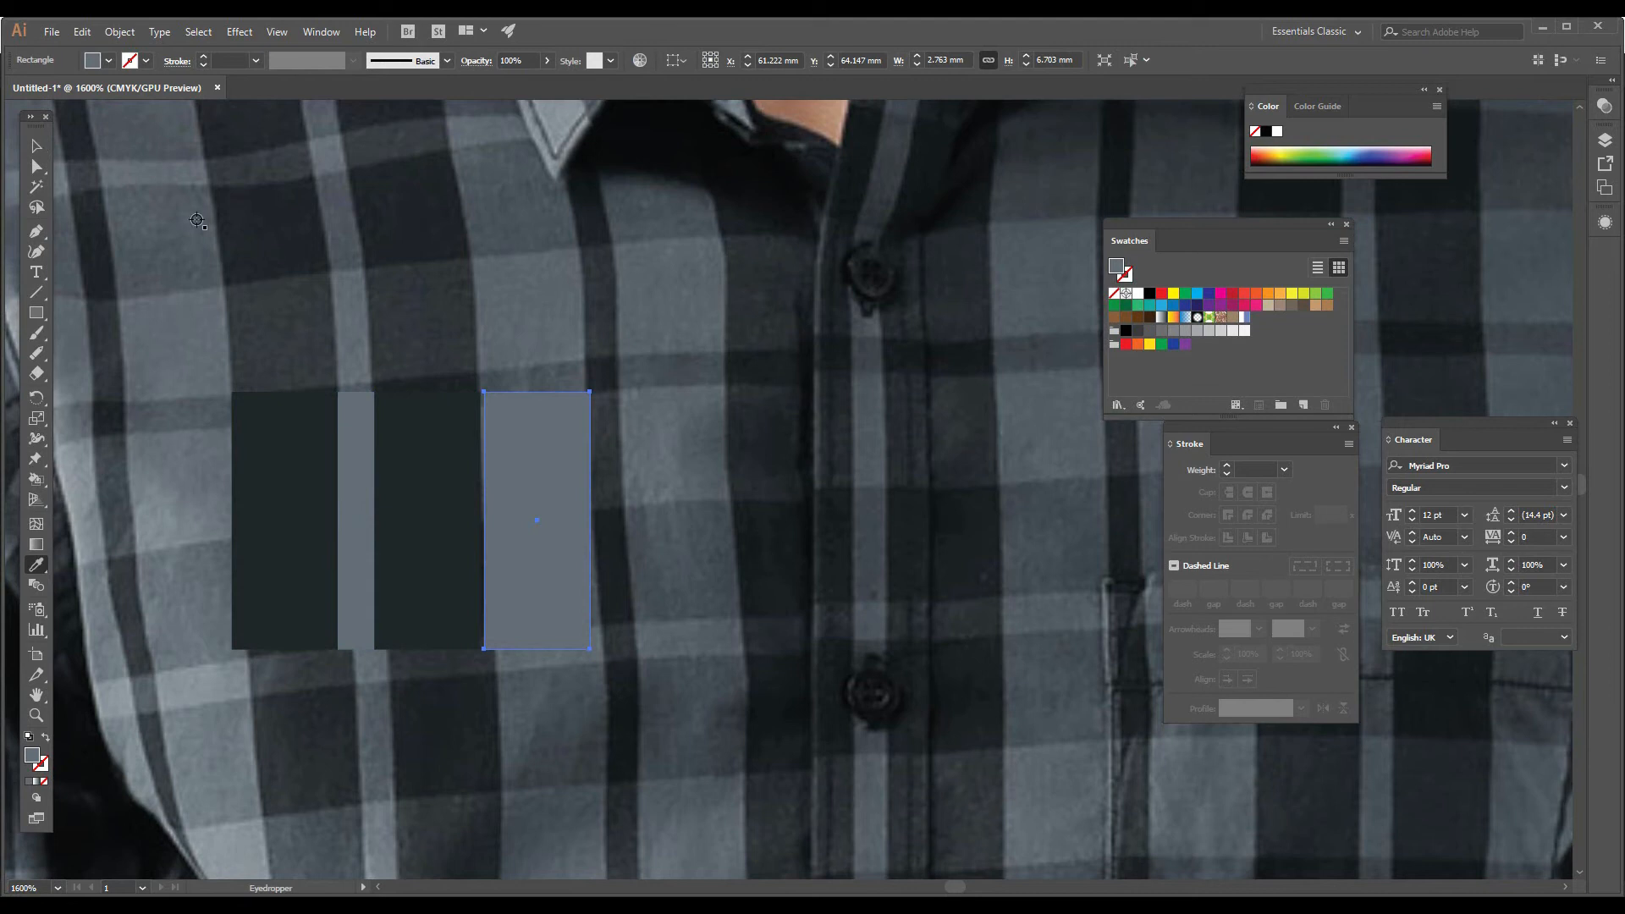
Step: Duplicate the narrow grey stripe to the outer edge of the wide grey rectangle and fill the copy with the dark colour
click(36, 146)
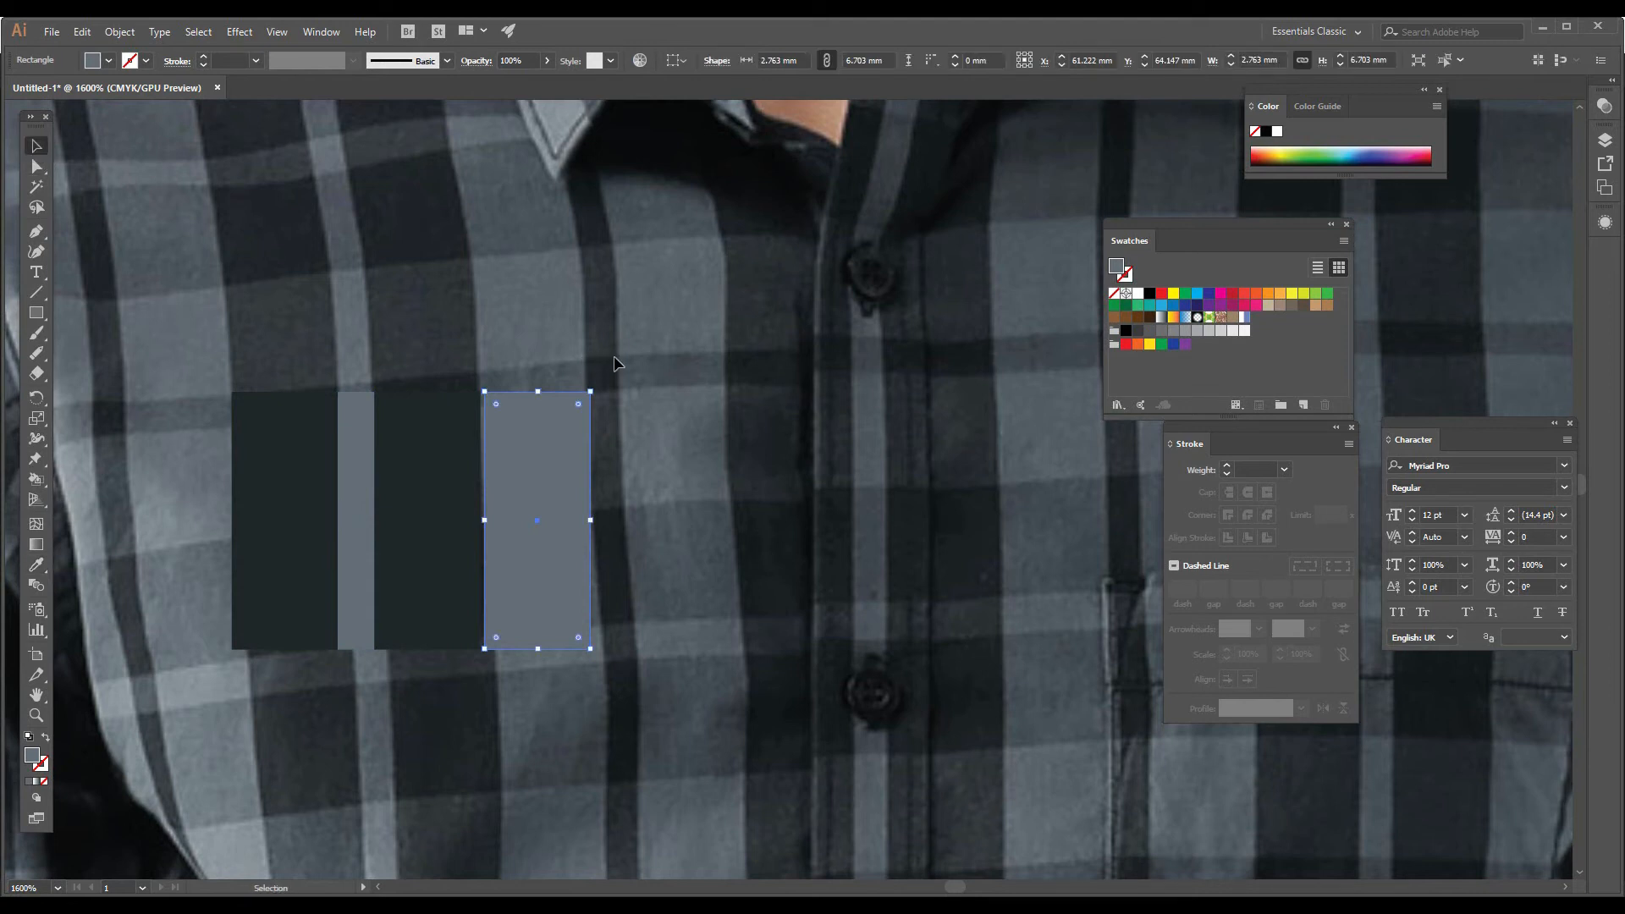
click(363, 446)
drag(362, 445, 611, 464)
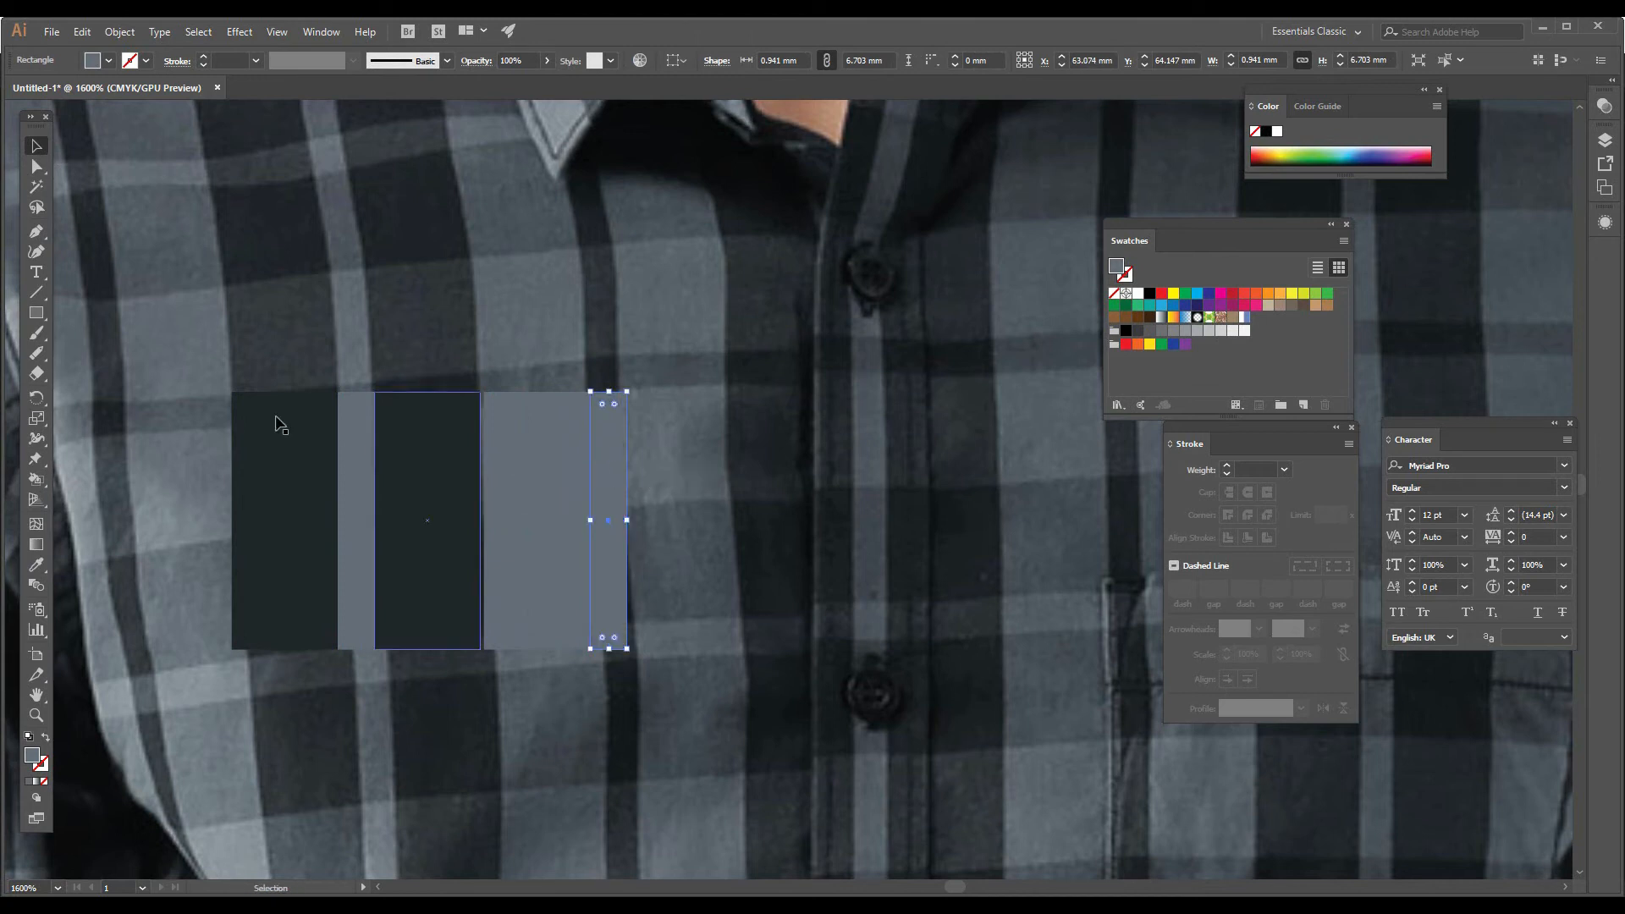
click(37, 565)
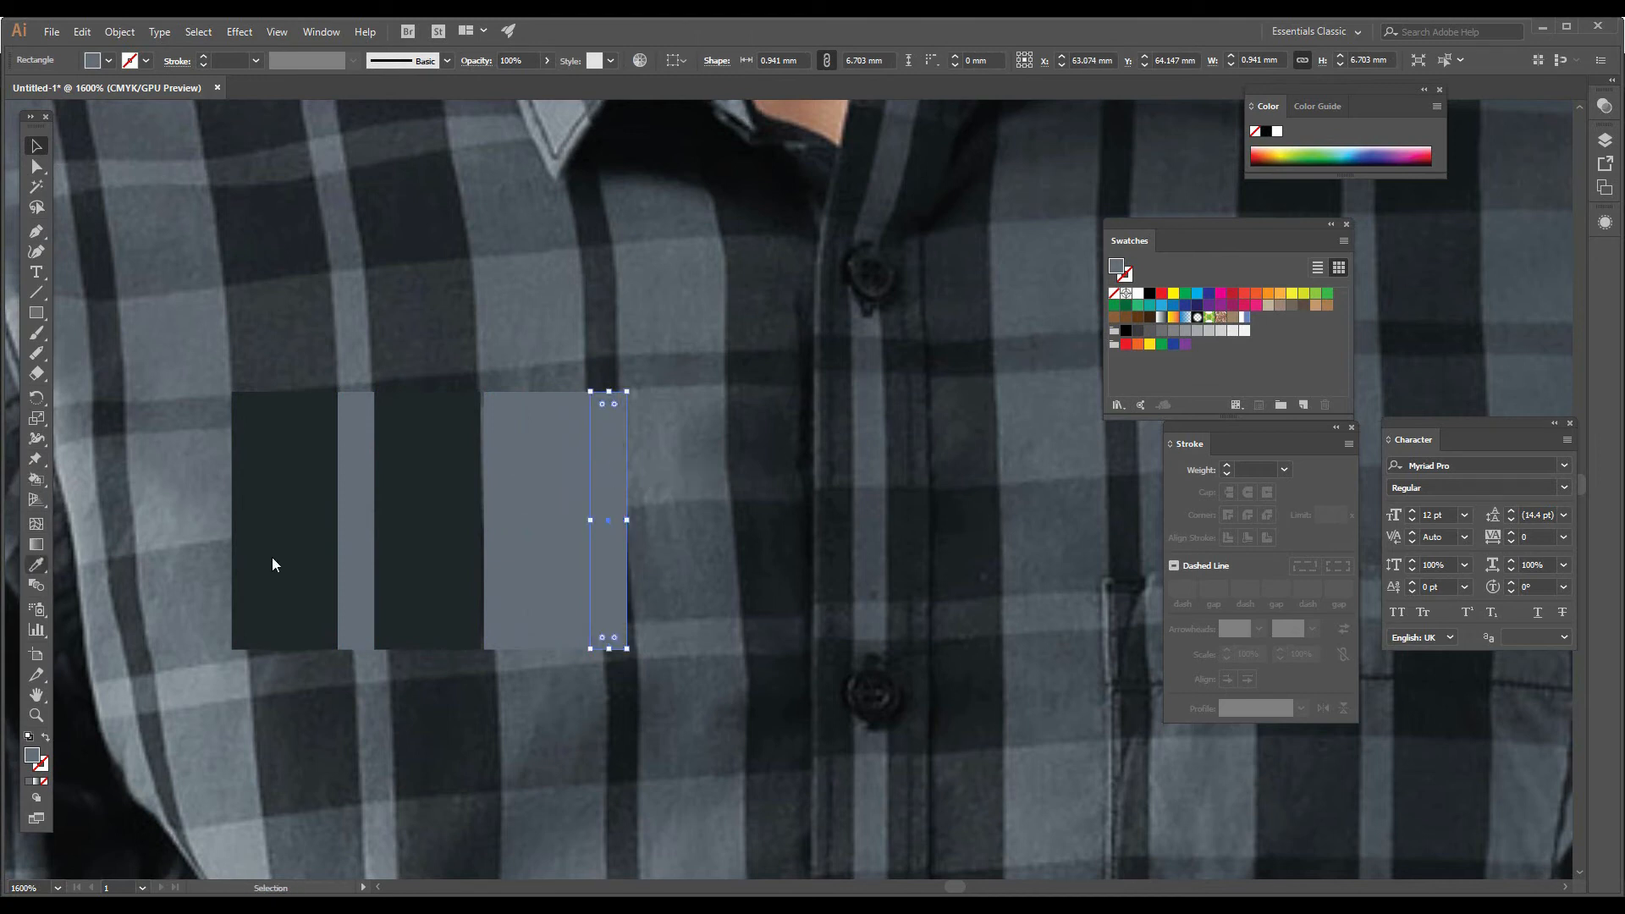
click(419, 543)
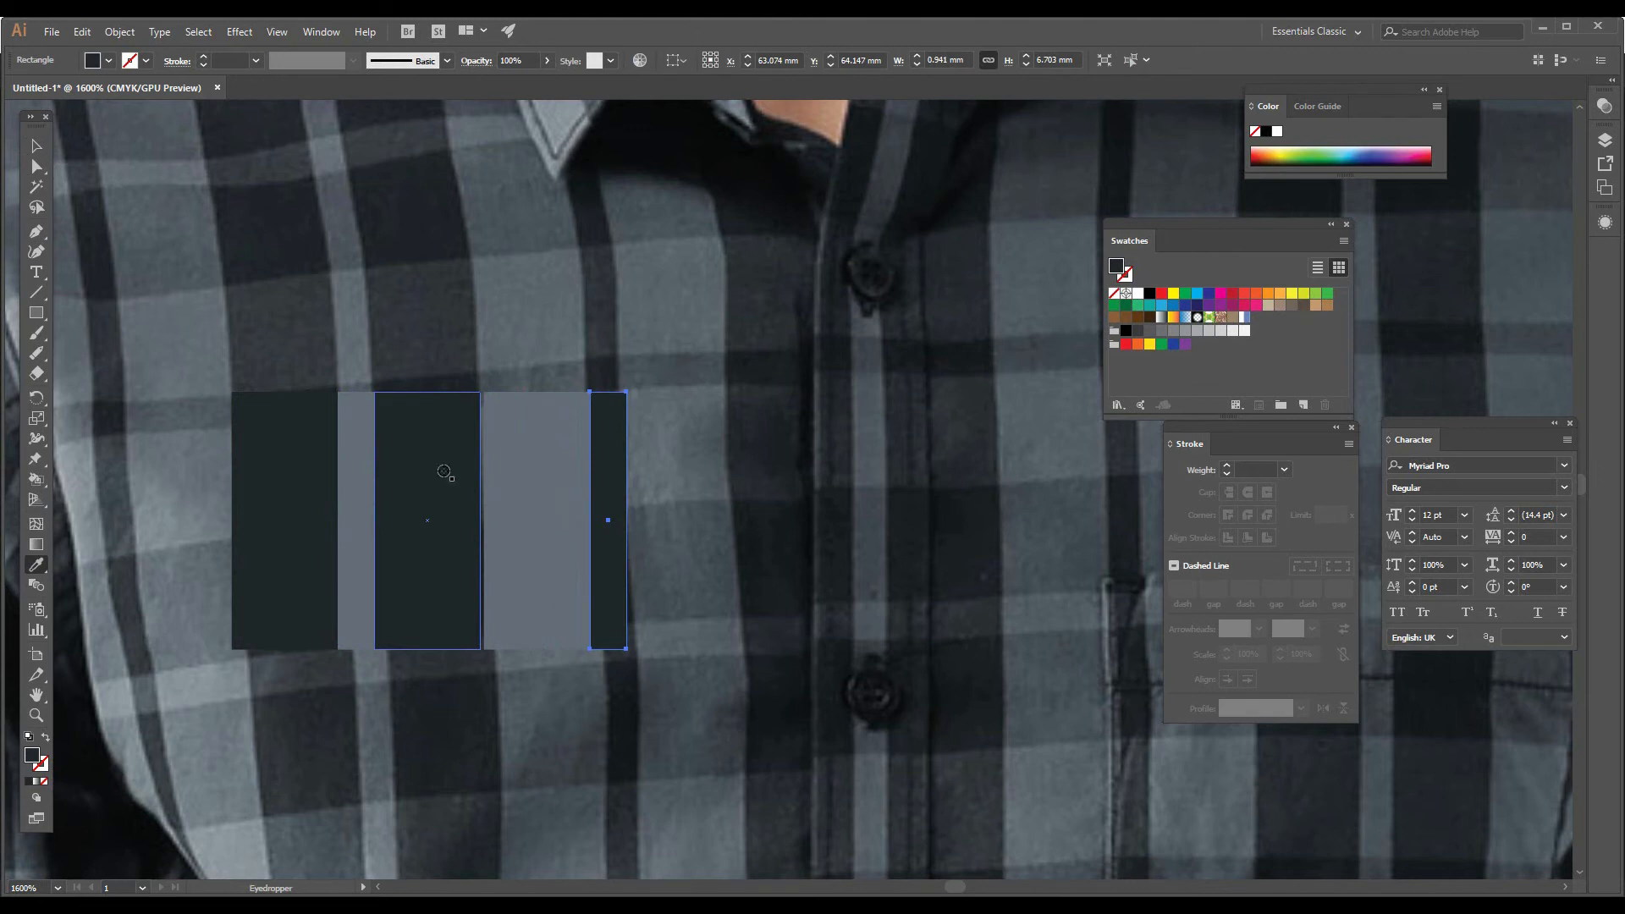
Step: Duplicate the second wide dark rectangle beyond the narrow dark stripe and fill the copy with the stripes' grey
click(36, 145)
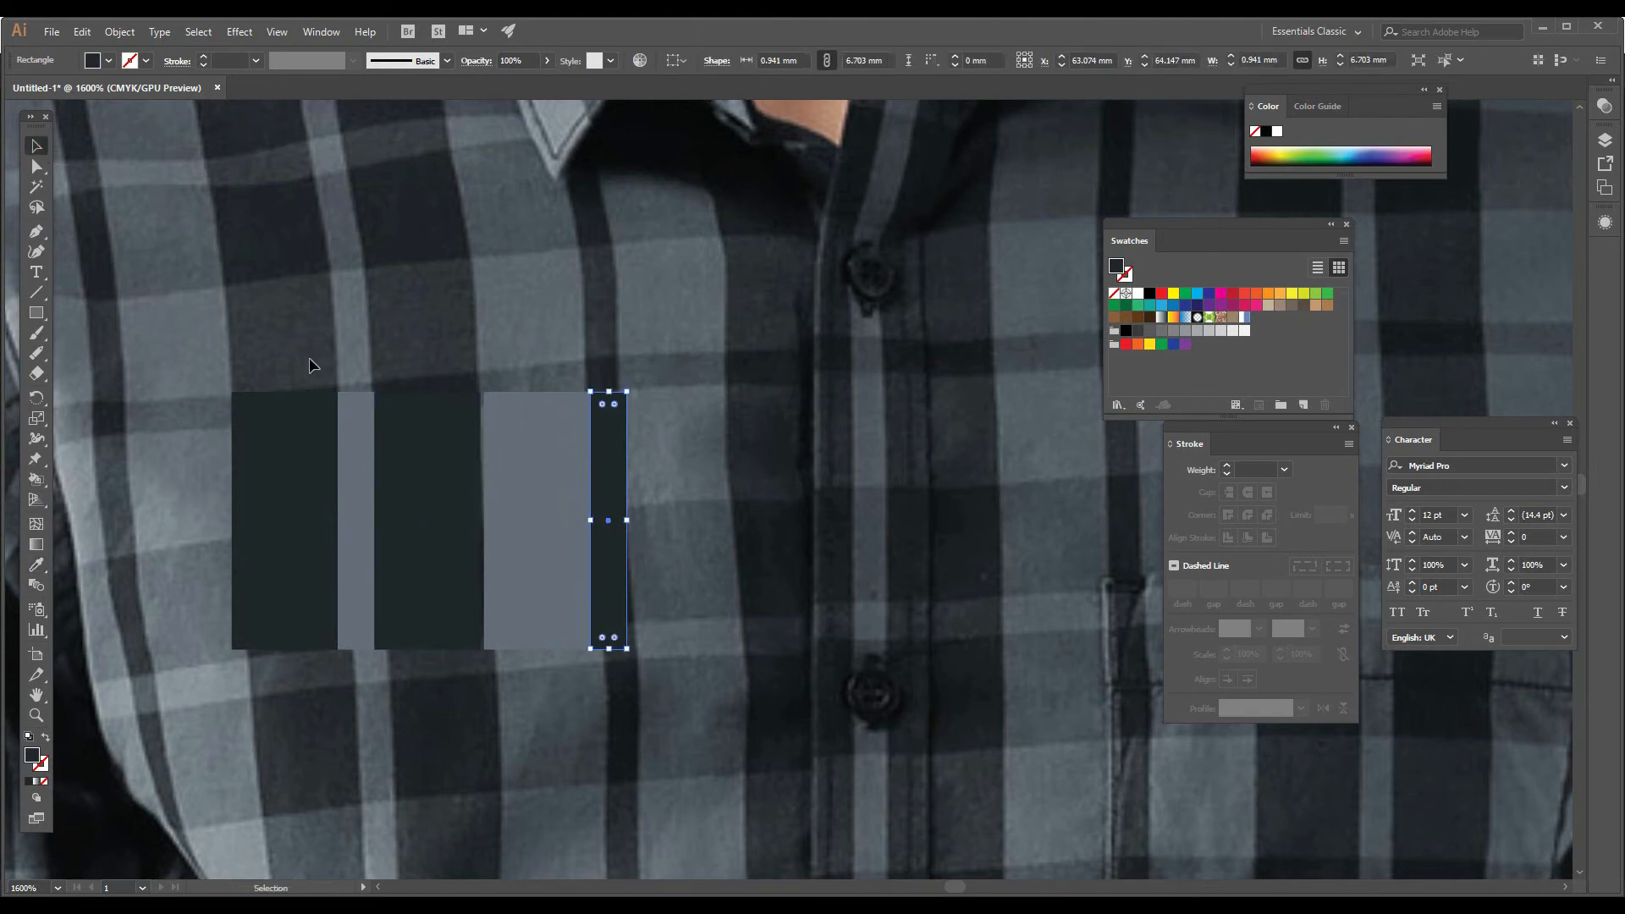
click(427, 489)
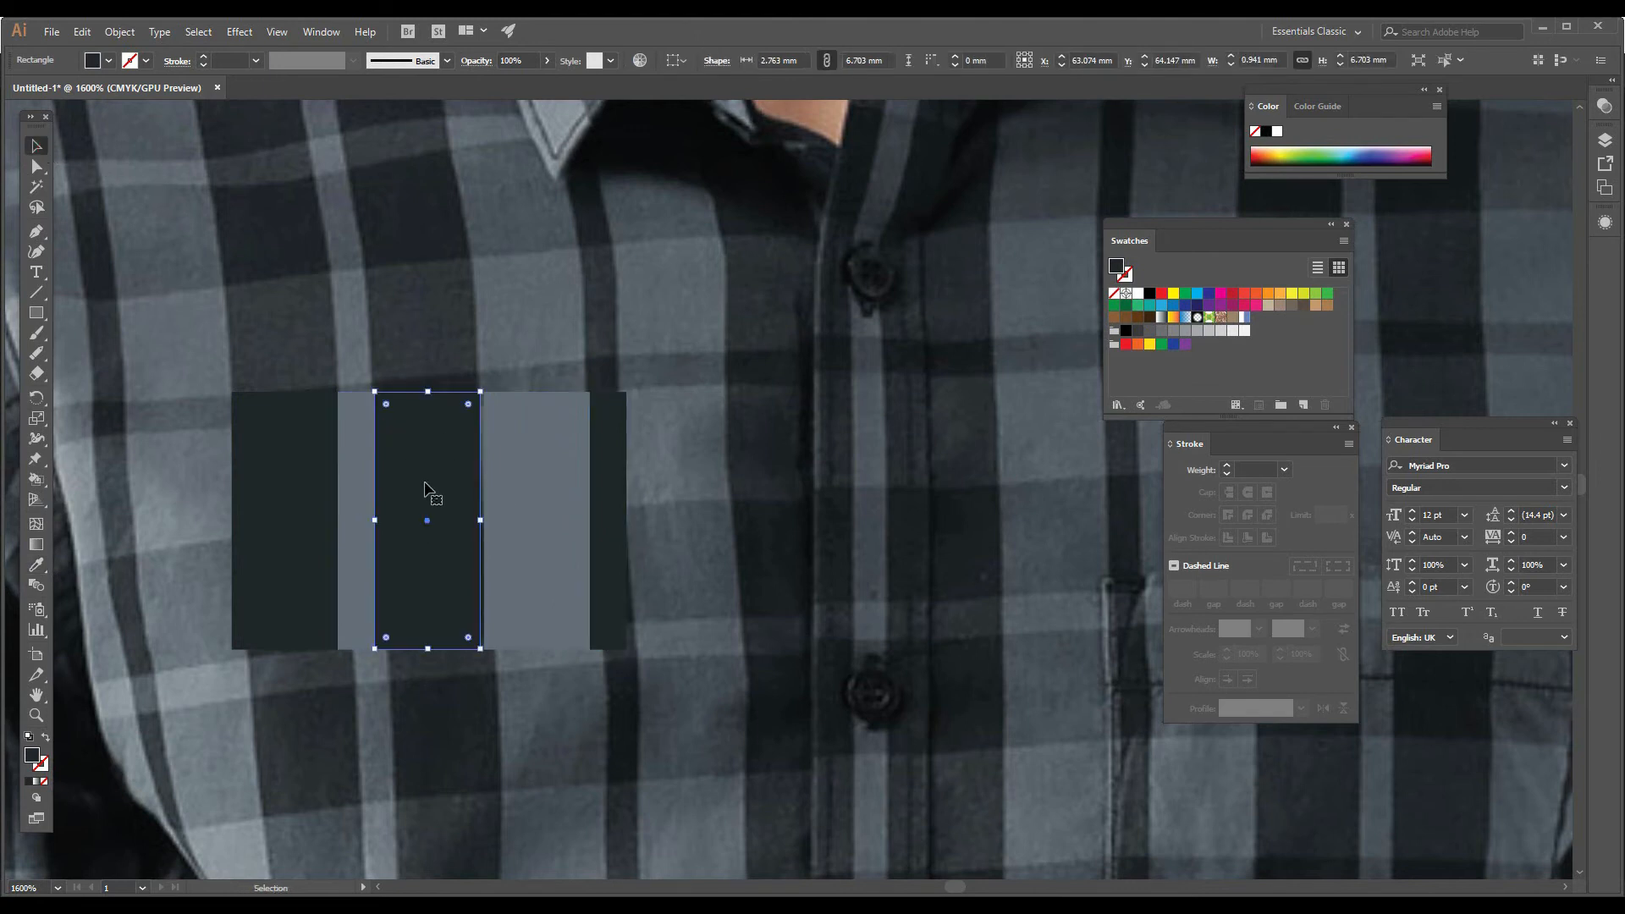
drag(425, 491, 676, 508)
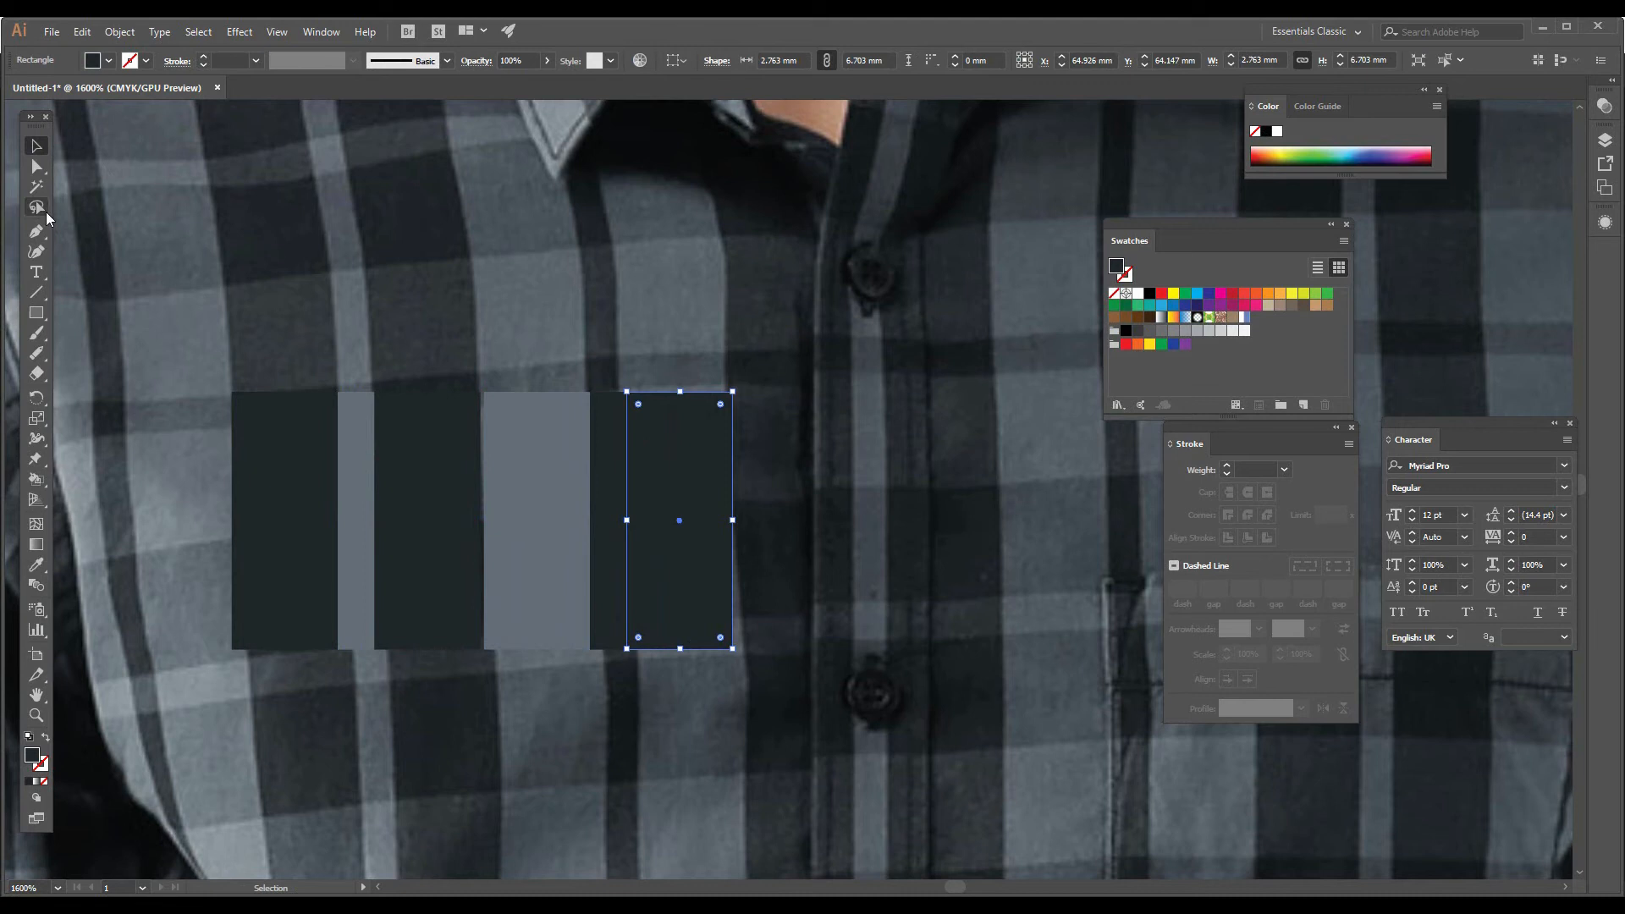
click(49, 563)
click(556, 528)
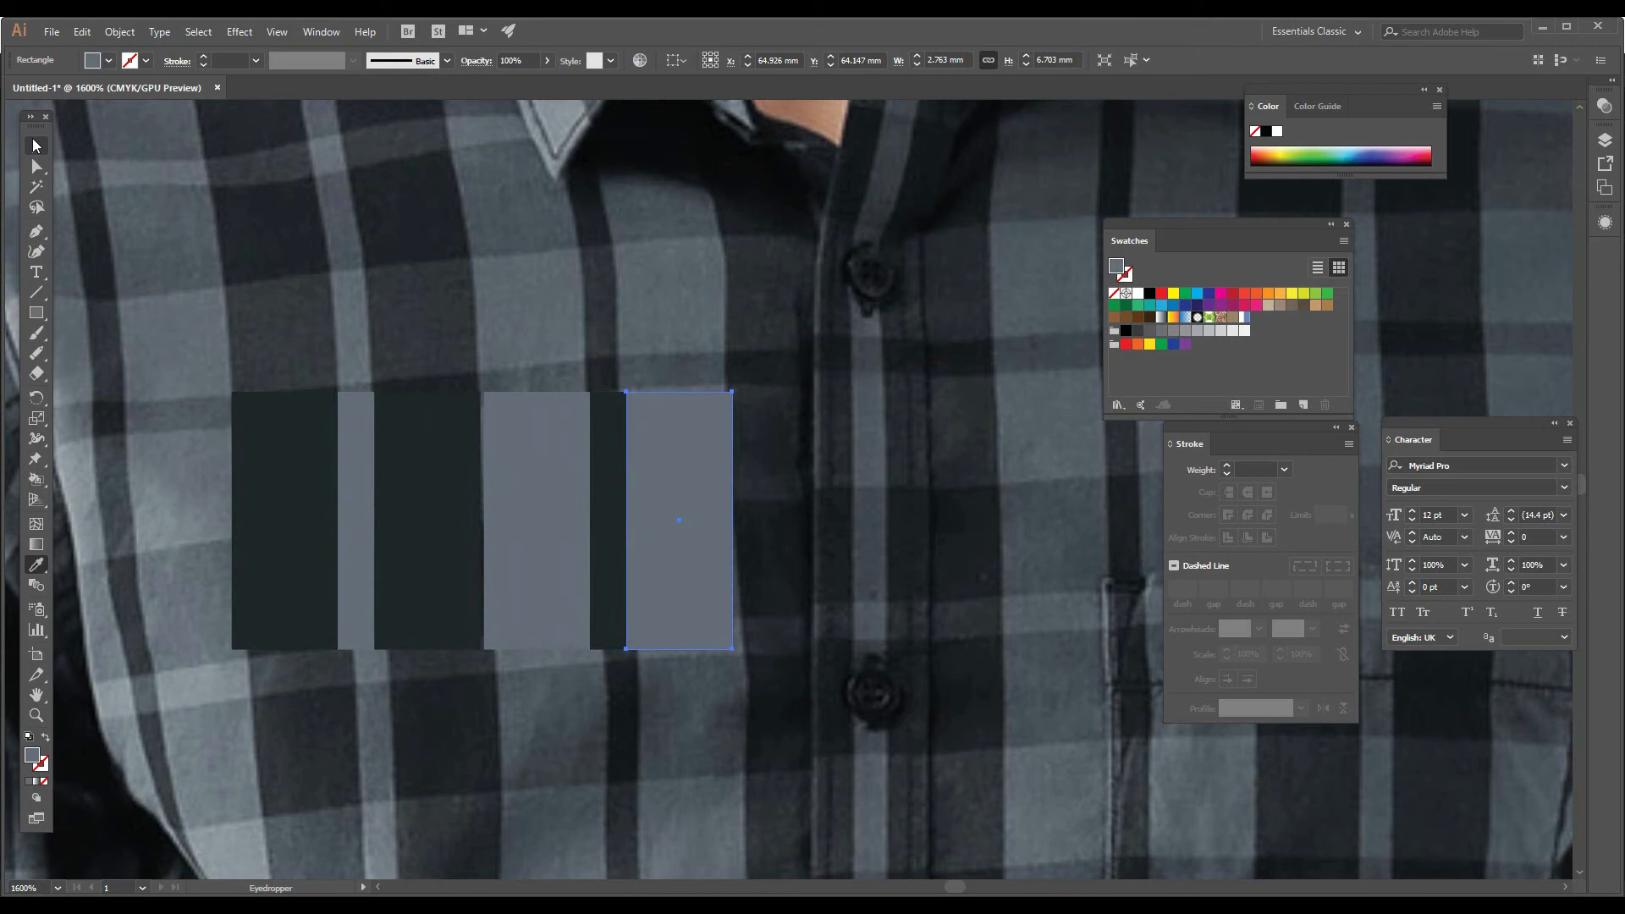
Step: Unlock all objects and move the shirt photo to the left, clear of the drawn stripes
click(33, 145)
key(ctrl+minus)
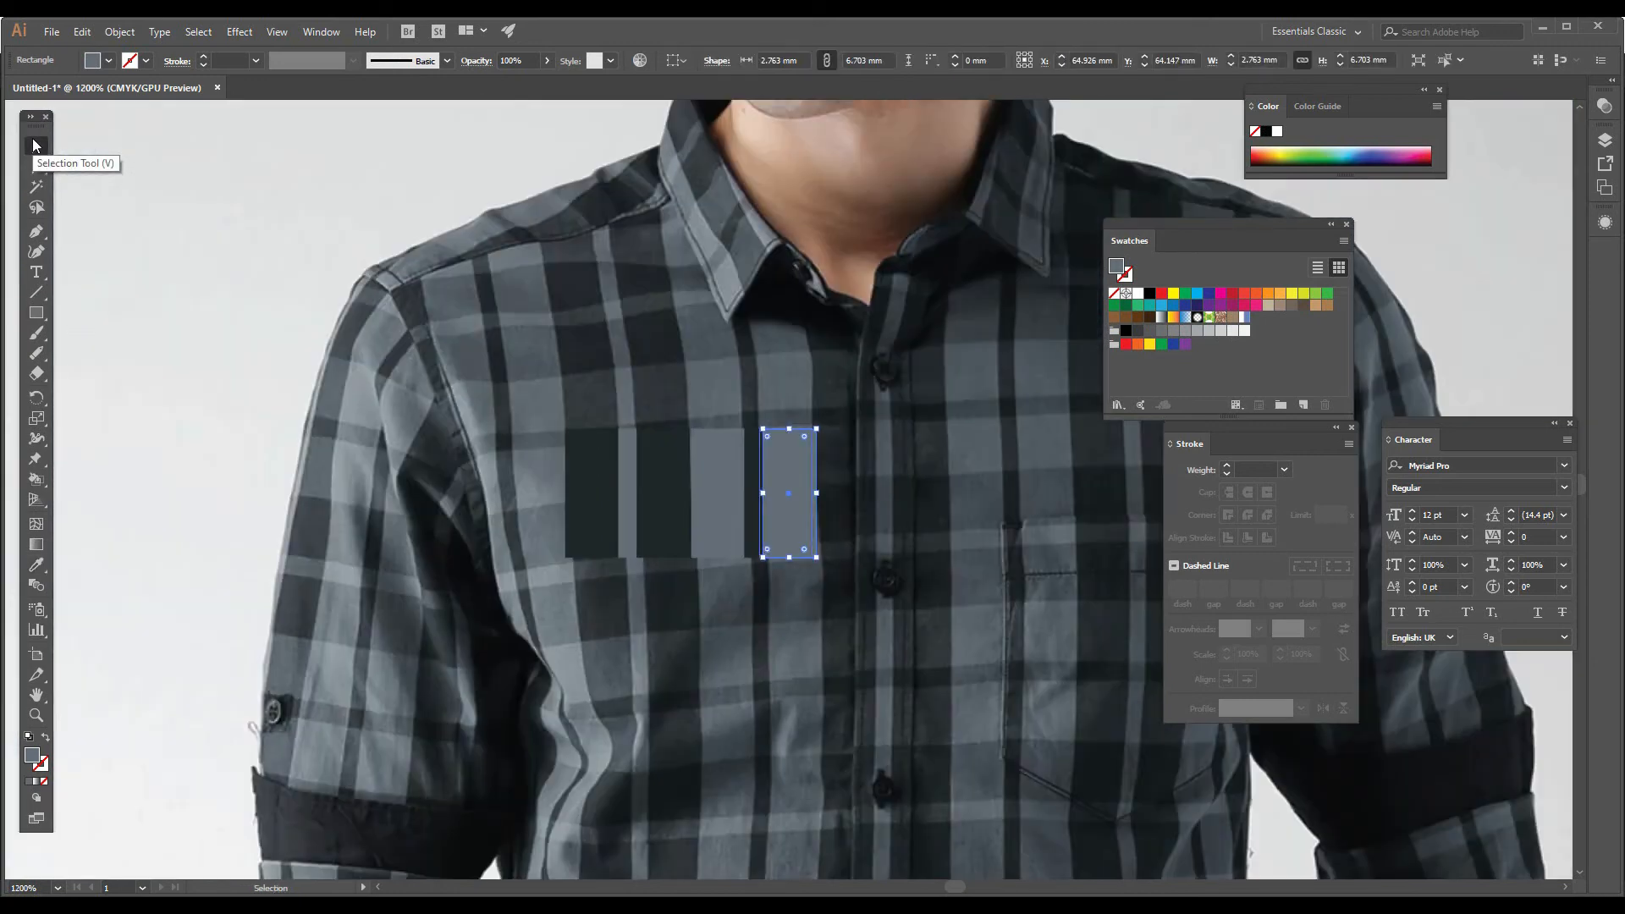
key(ctrl+minus)
key(ctrl+minus)
key(ctrl+minus)
key(ctrl+minus)
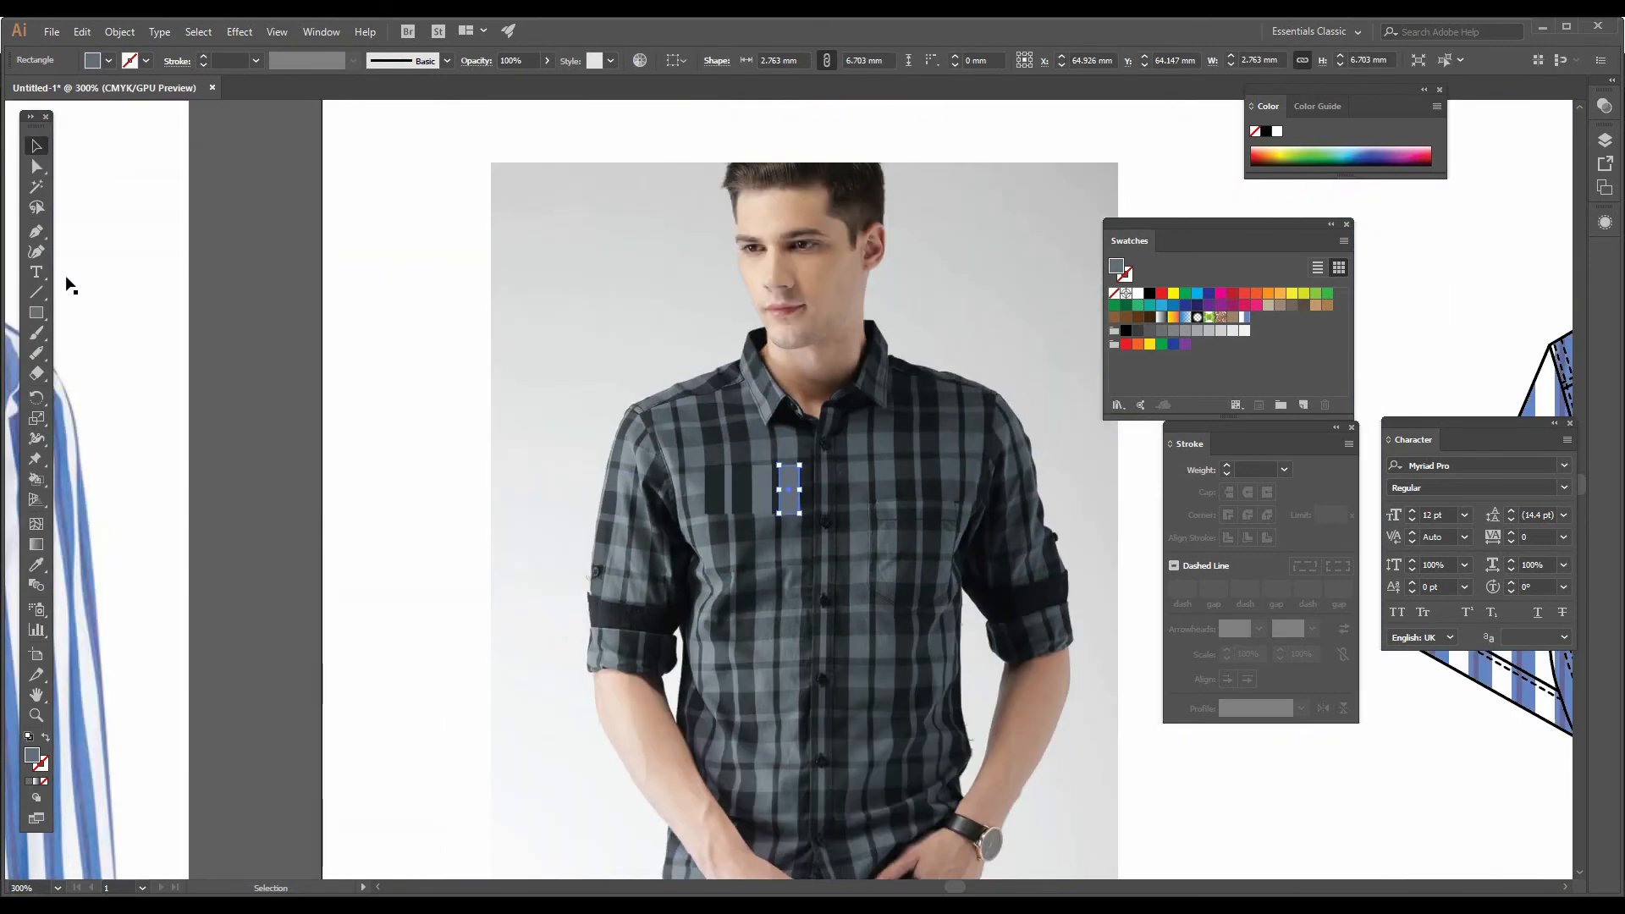
click(328, 211)
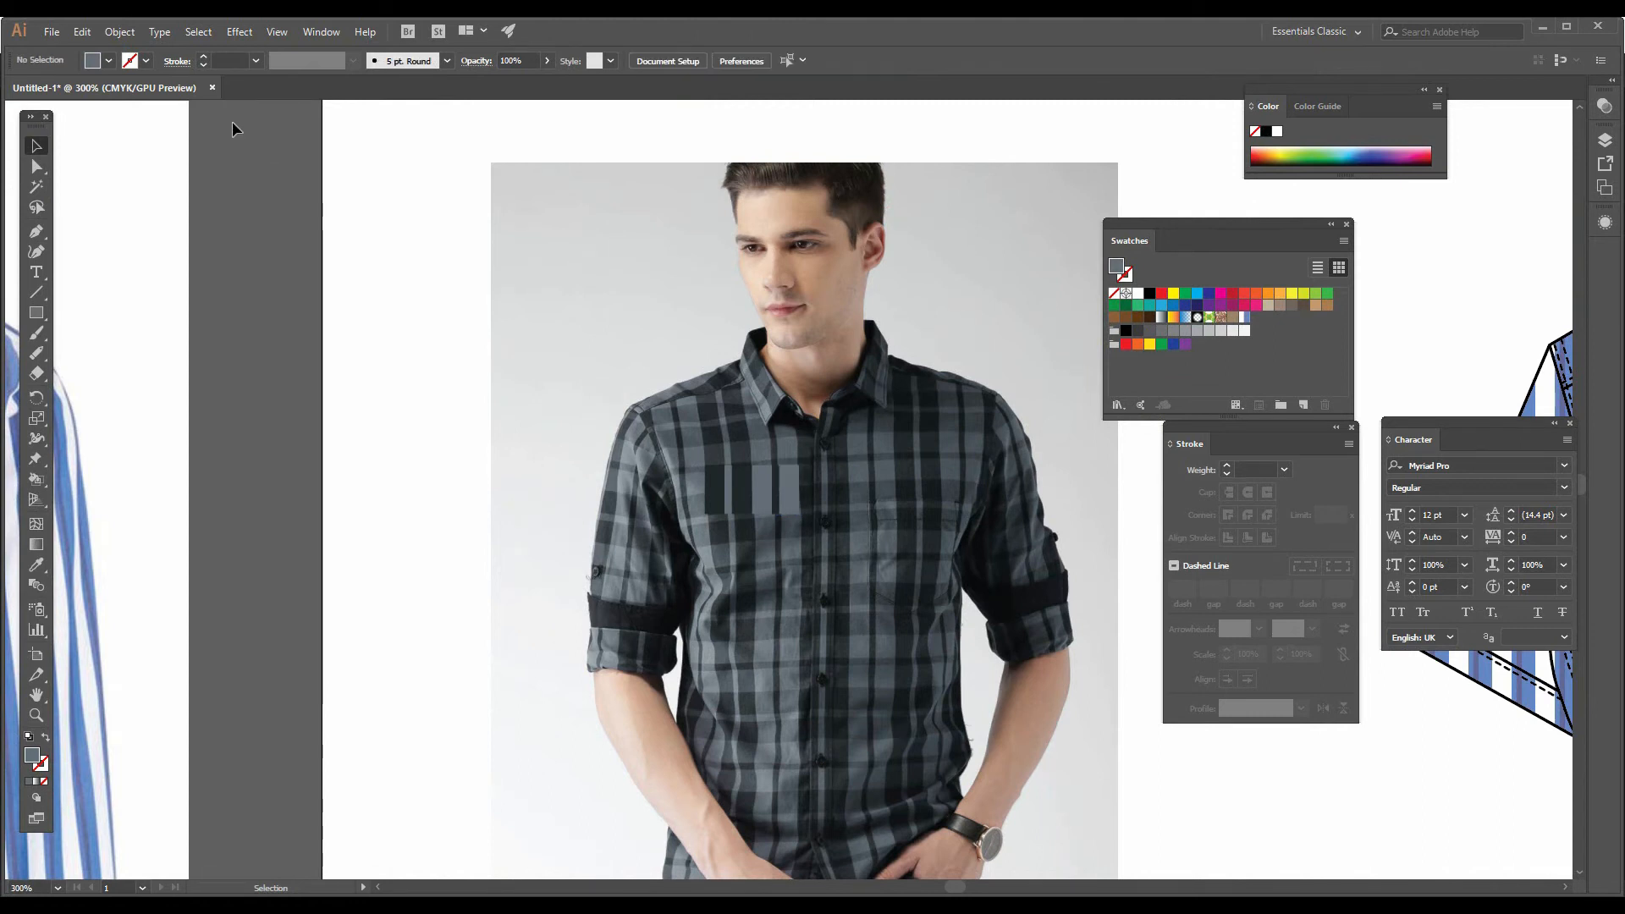
click(120, 33)
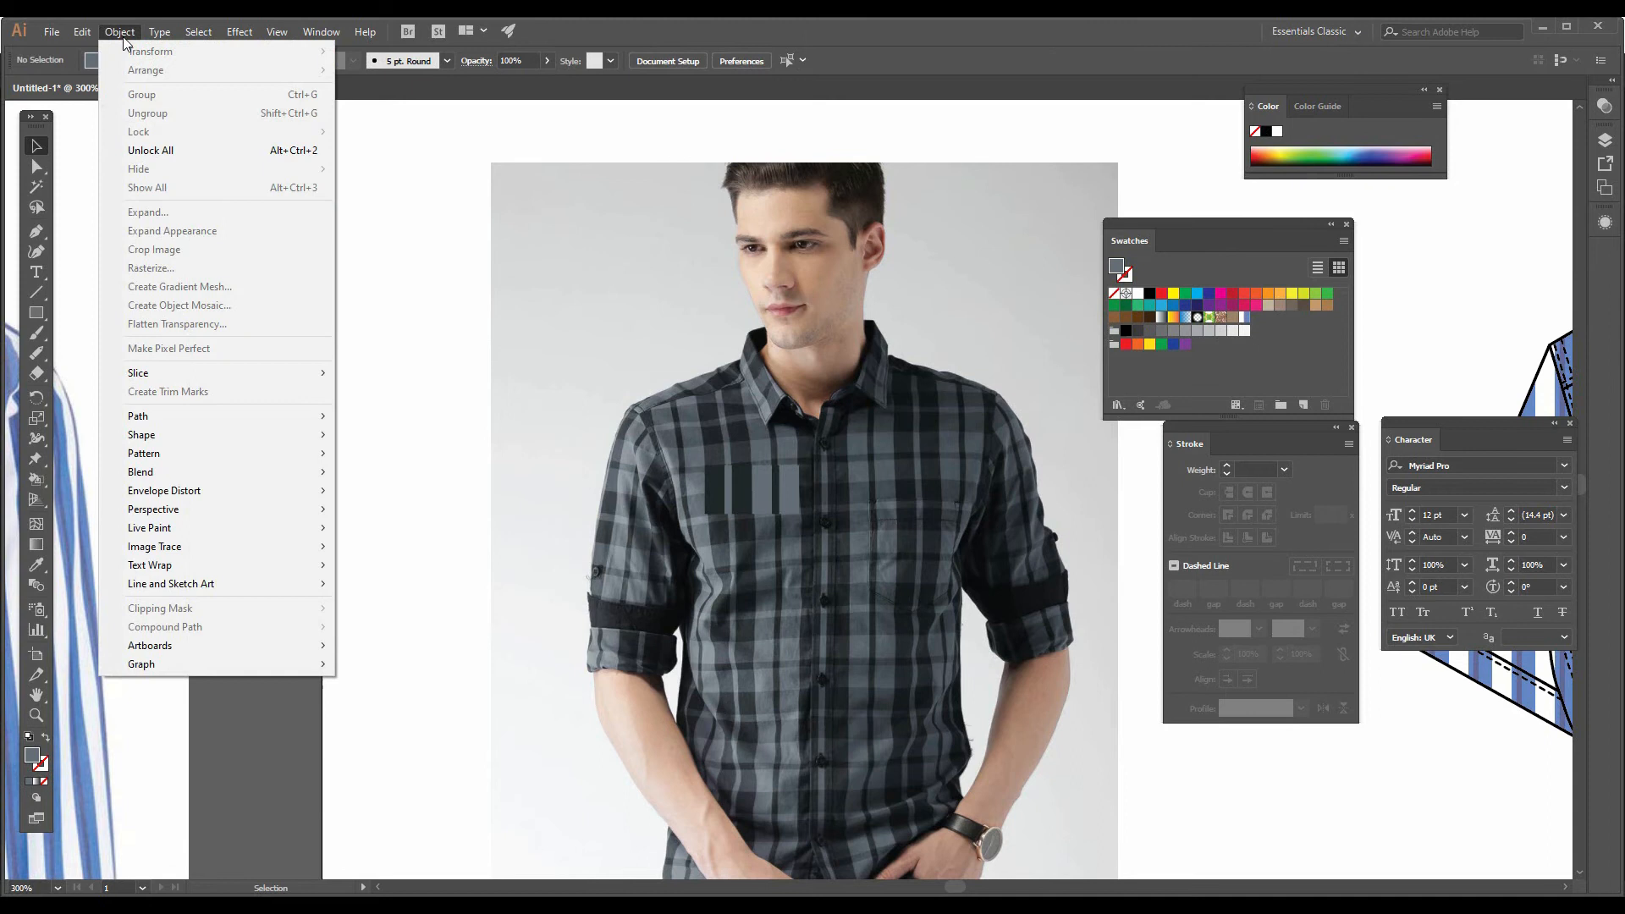
click(172, 157)
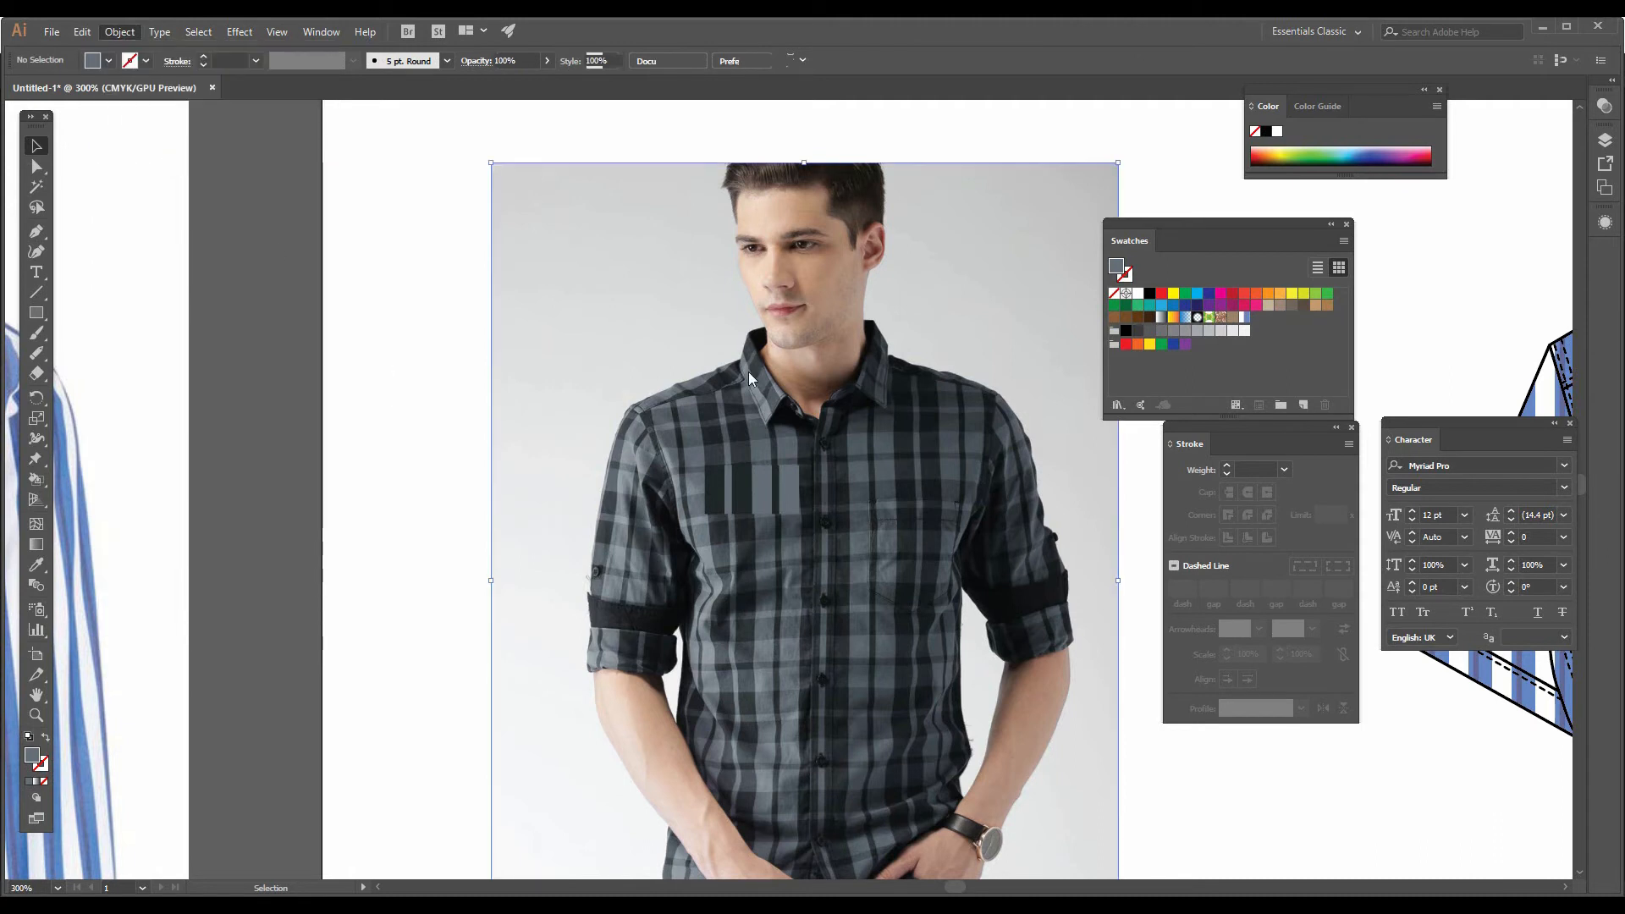
drag(992, 362, 518, 335)
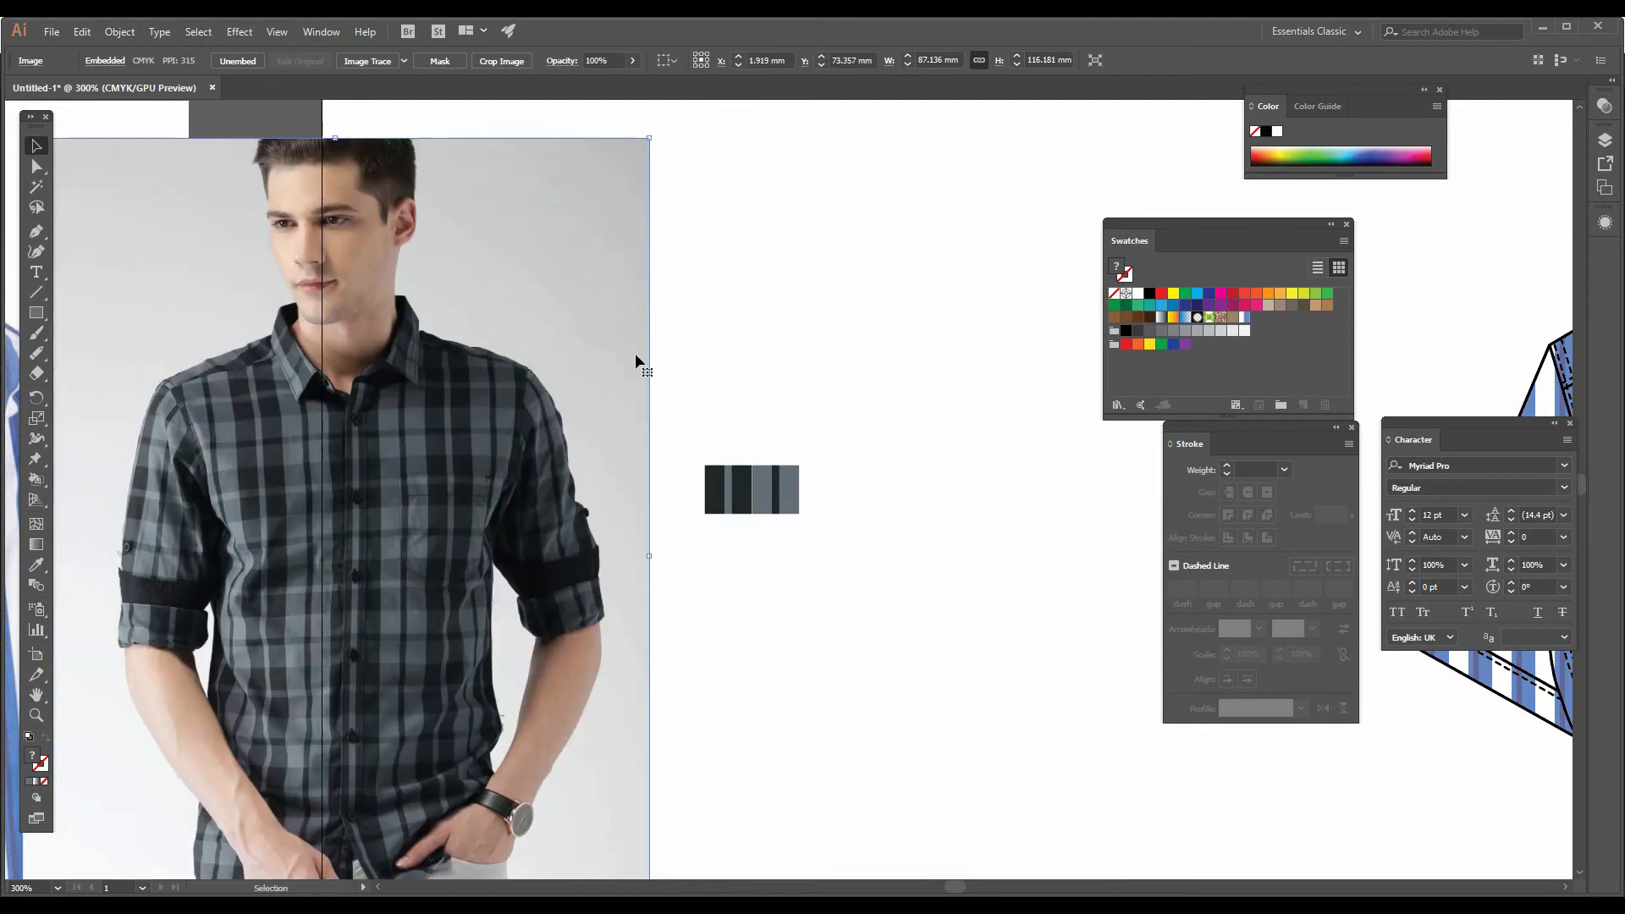
Step: Select the three right-hand stripes and move them left to close the gap beside the second dark rectangle
click(36, 715)
drag(860, 538, 1076, 620)
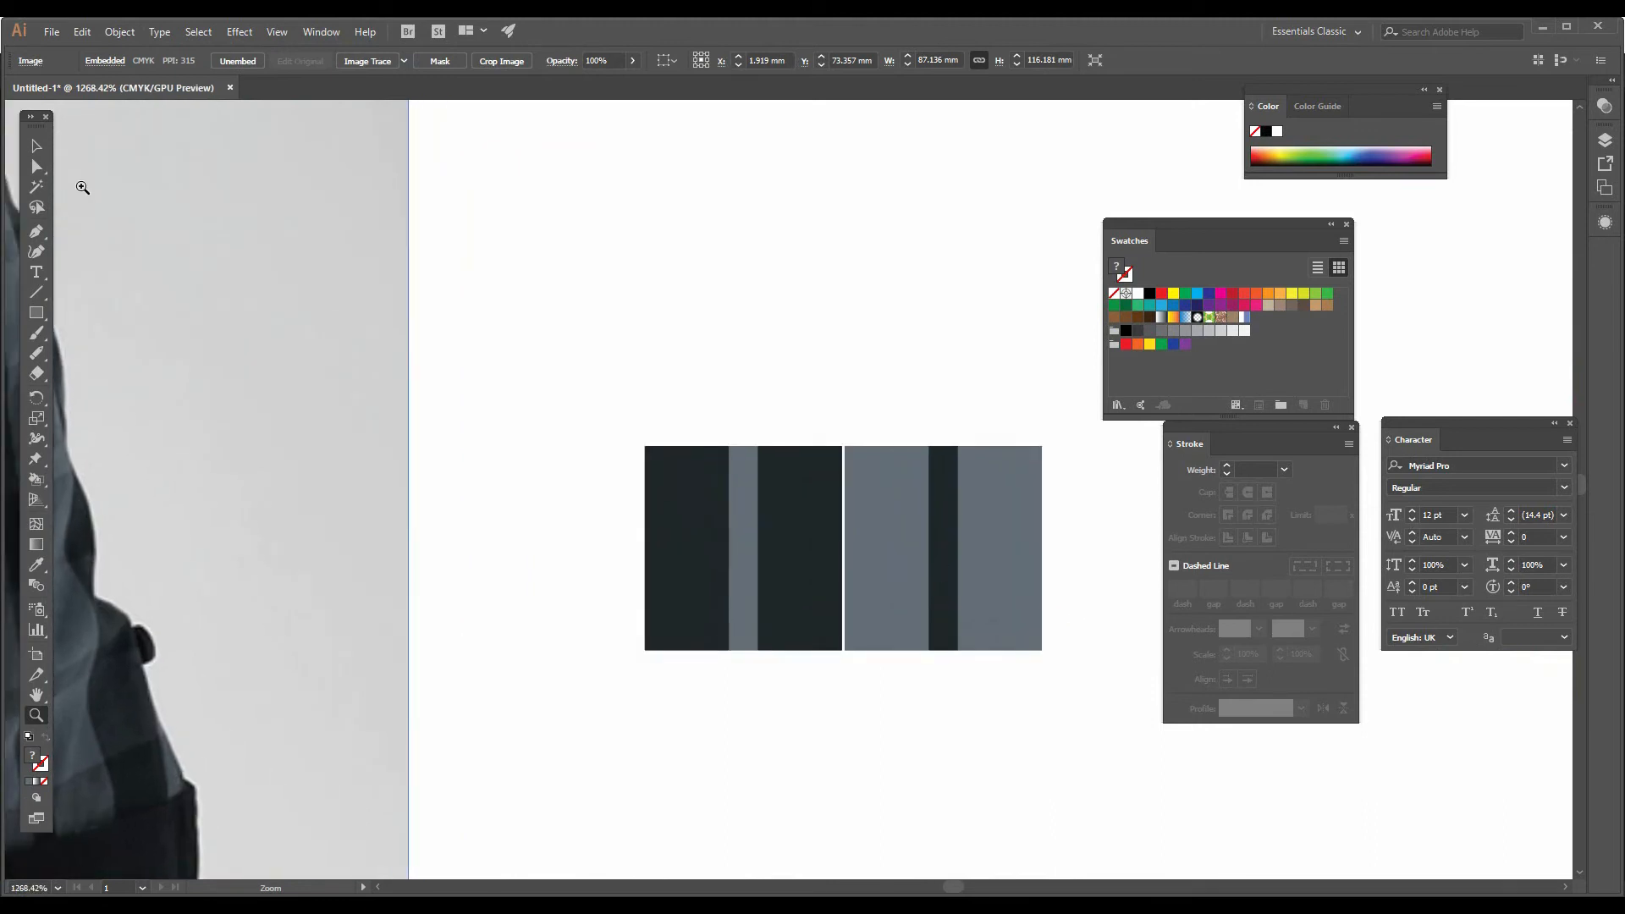
click(37, 152)
drag(1026, 382, 880, 673)
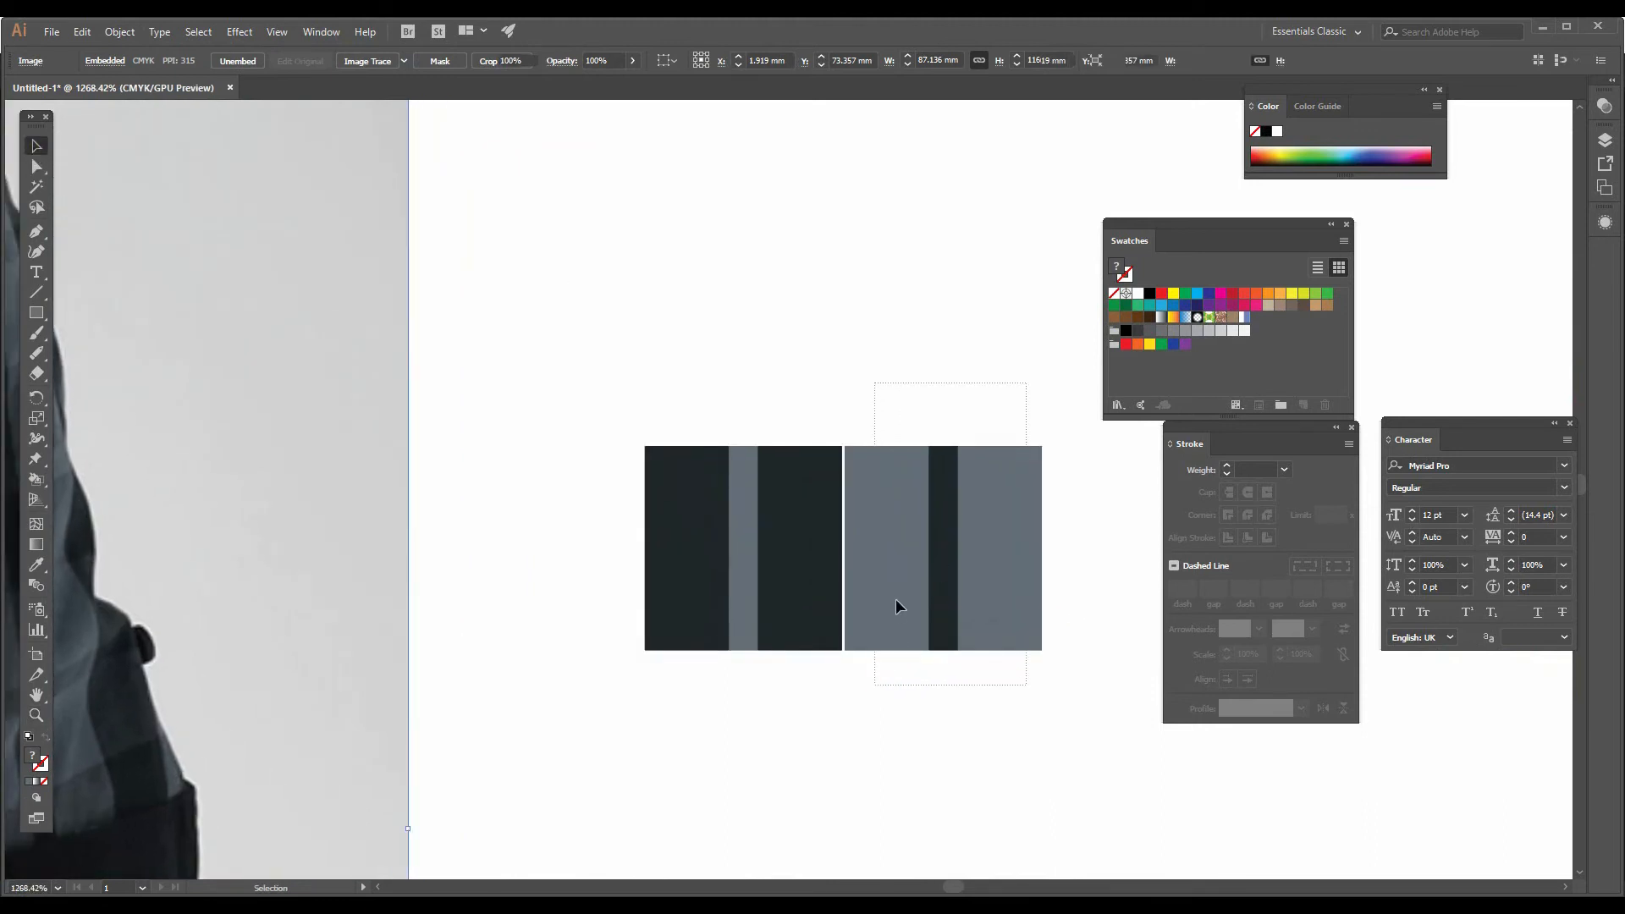
key(z)
click(878, 551)
click(784, 491)
key(space)
drag(784, 491, 623, 531)
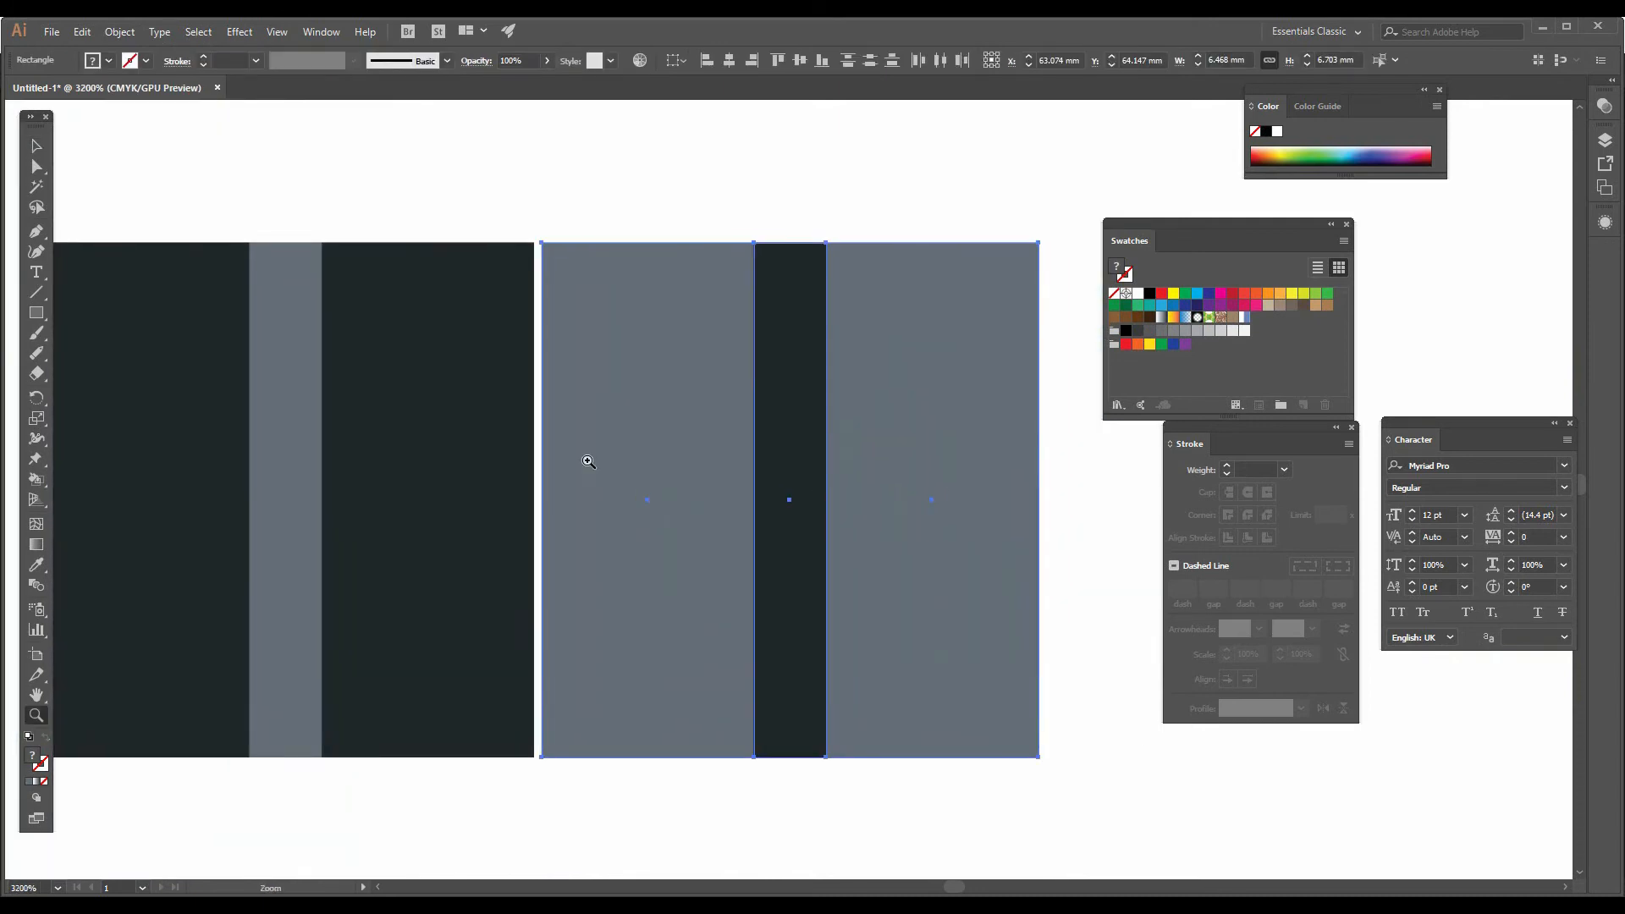
click(46, 149)
drag(691, 442, 679, 437)
Step: Group all six stripes and display their Transform settings
key(ctrl)
key(ctrl+minus)
key(ctrl+minus)
key(ctrl+minus)
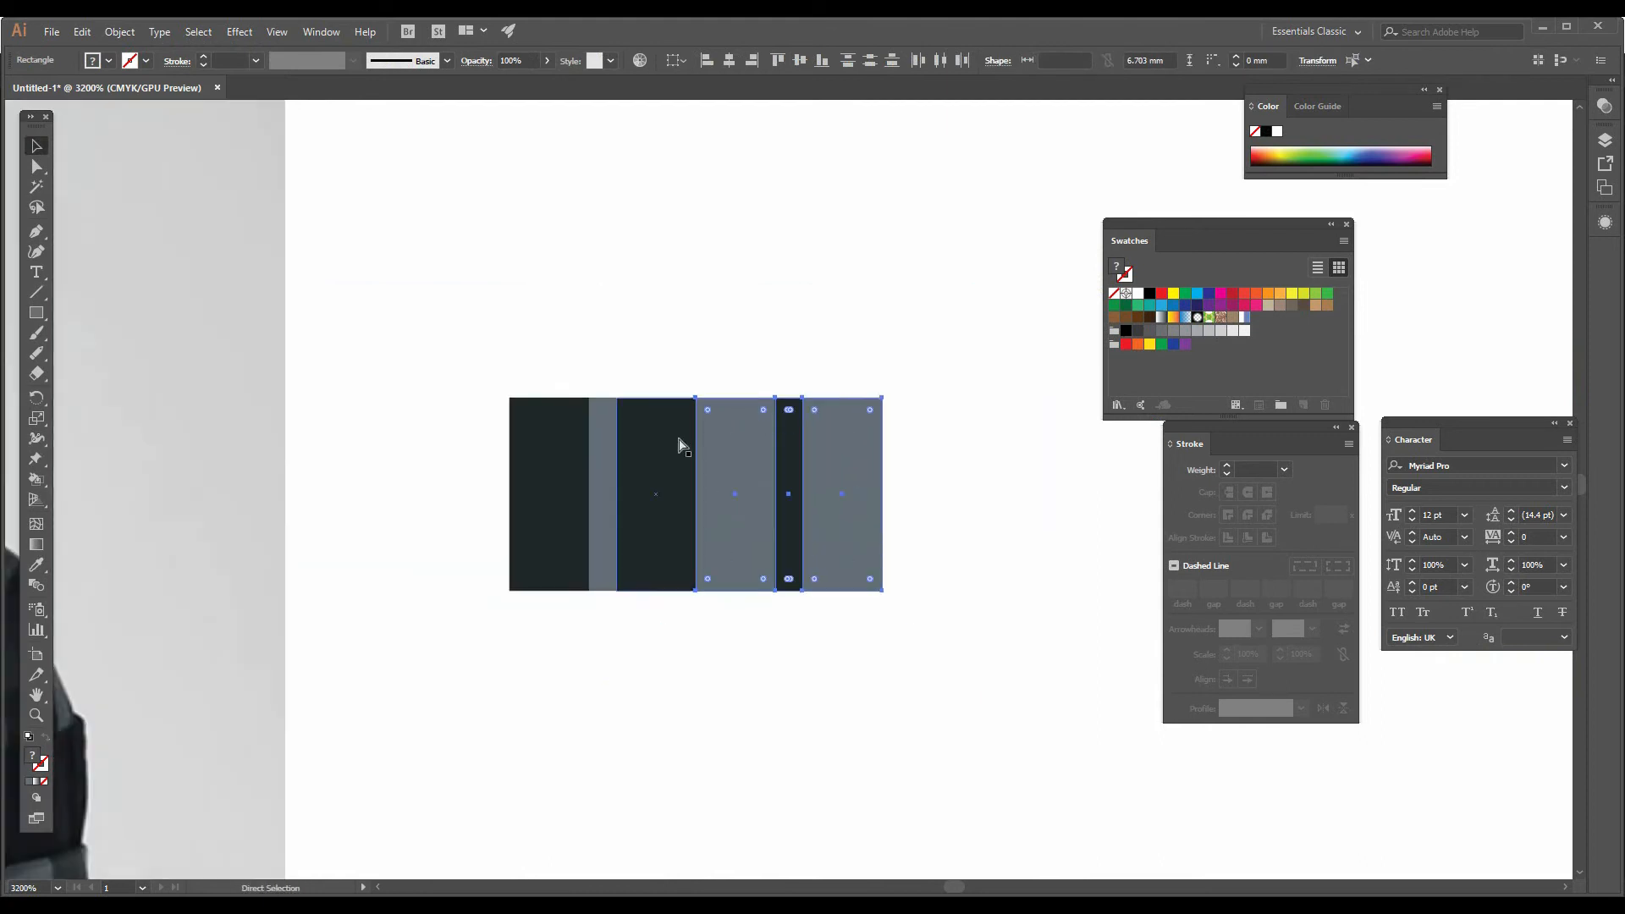
key(space)
drag(678, 483, 691, 480)
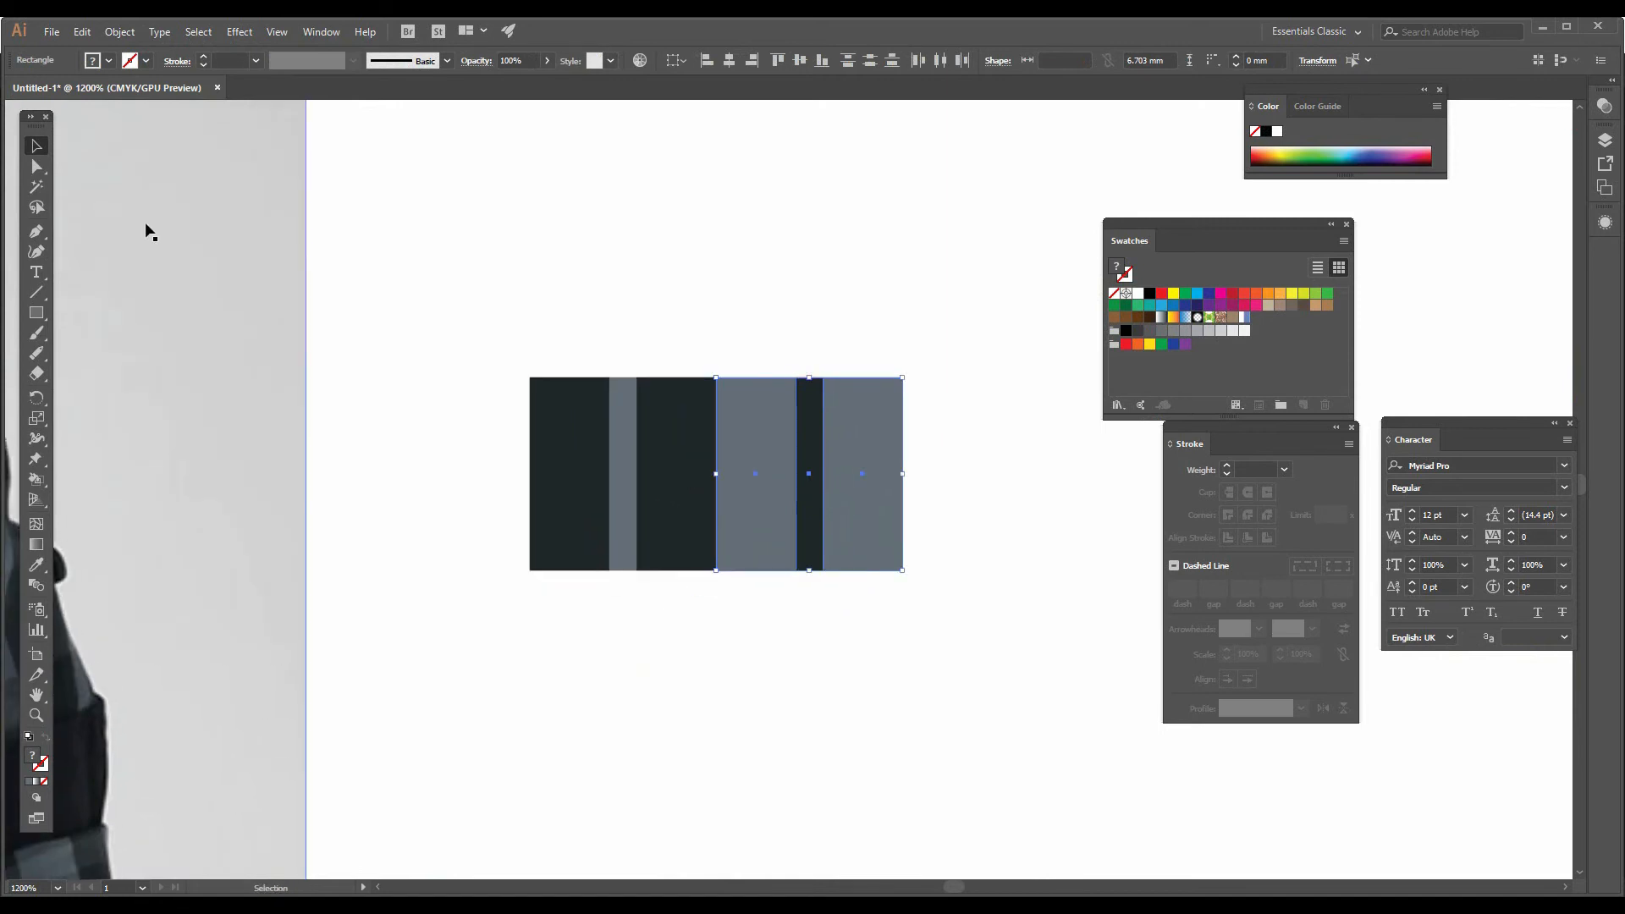
click(551, 293)
drag(494, 330, 980, 601)
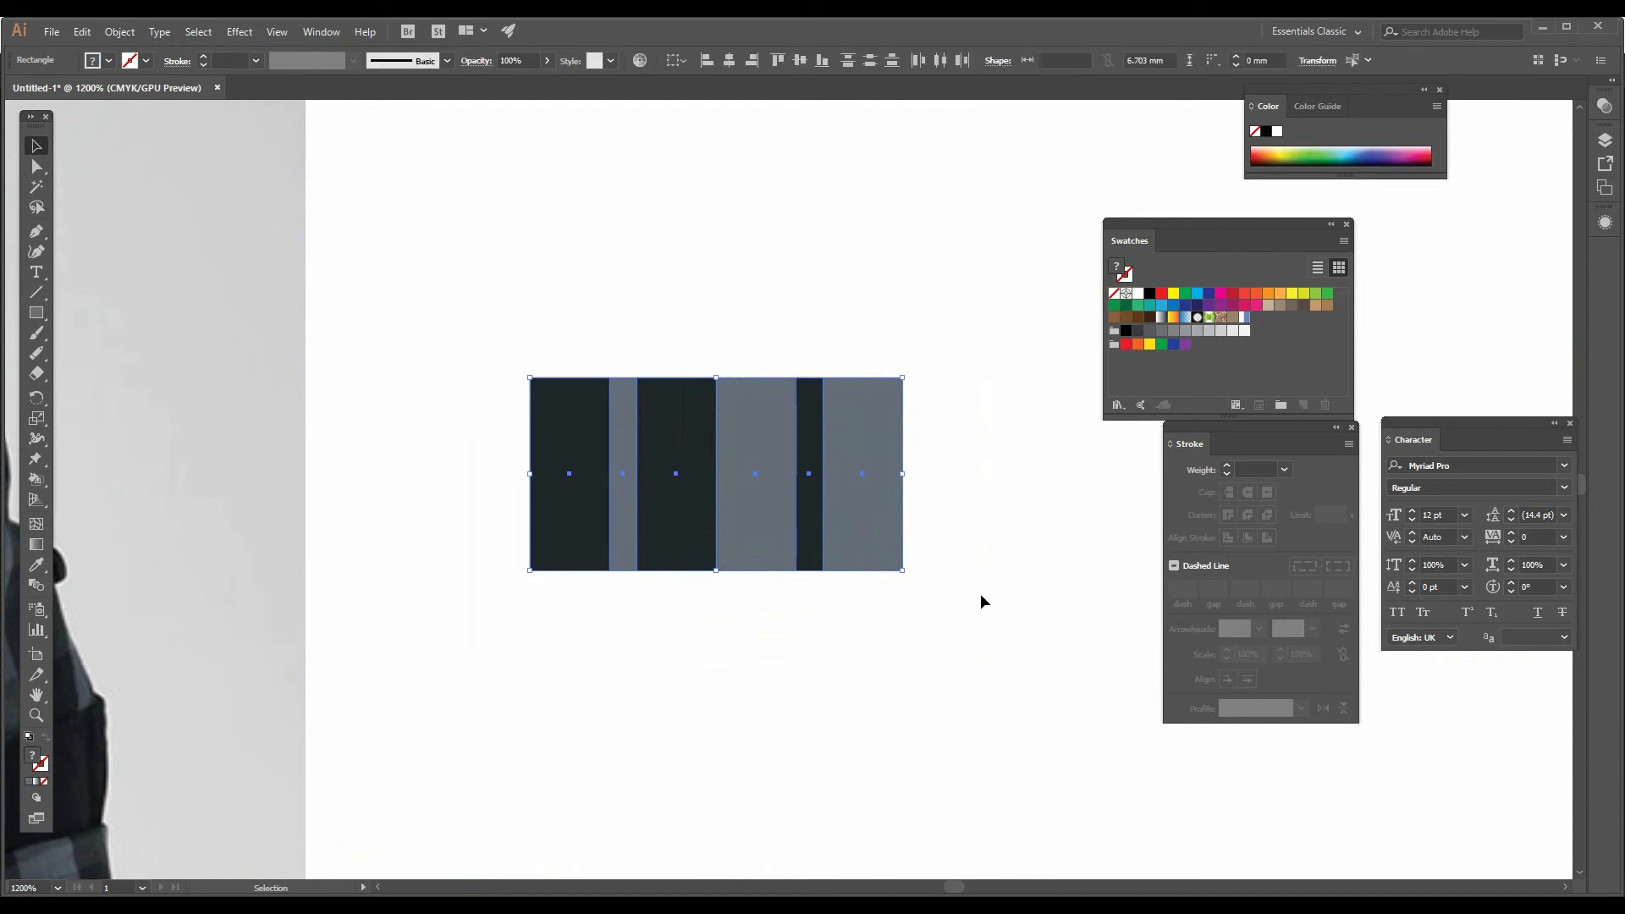
right_click(743, 458)
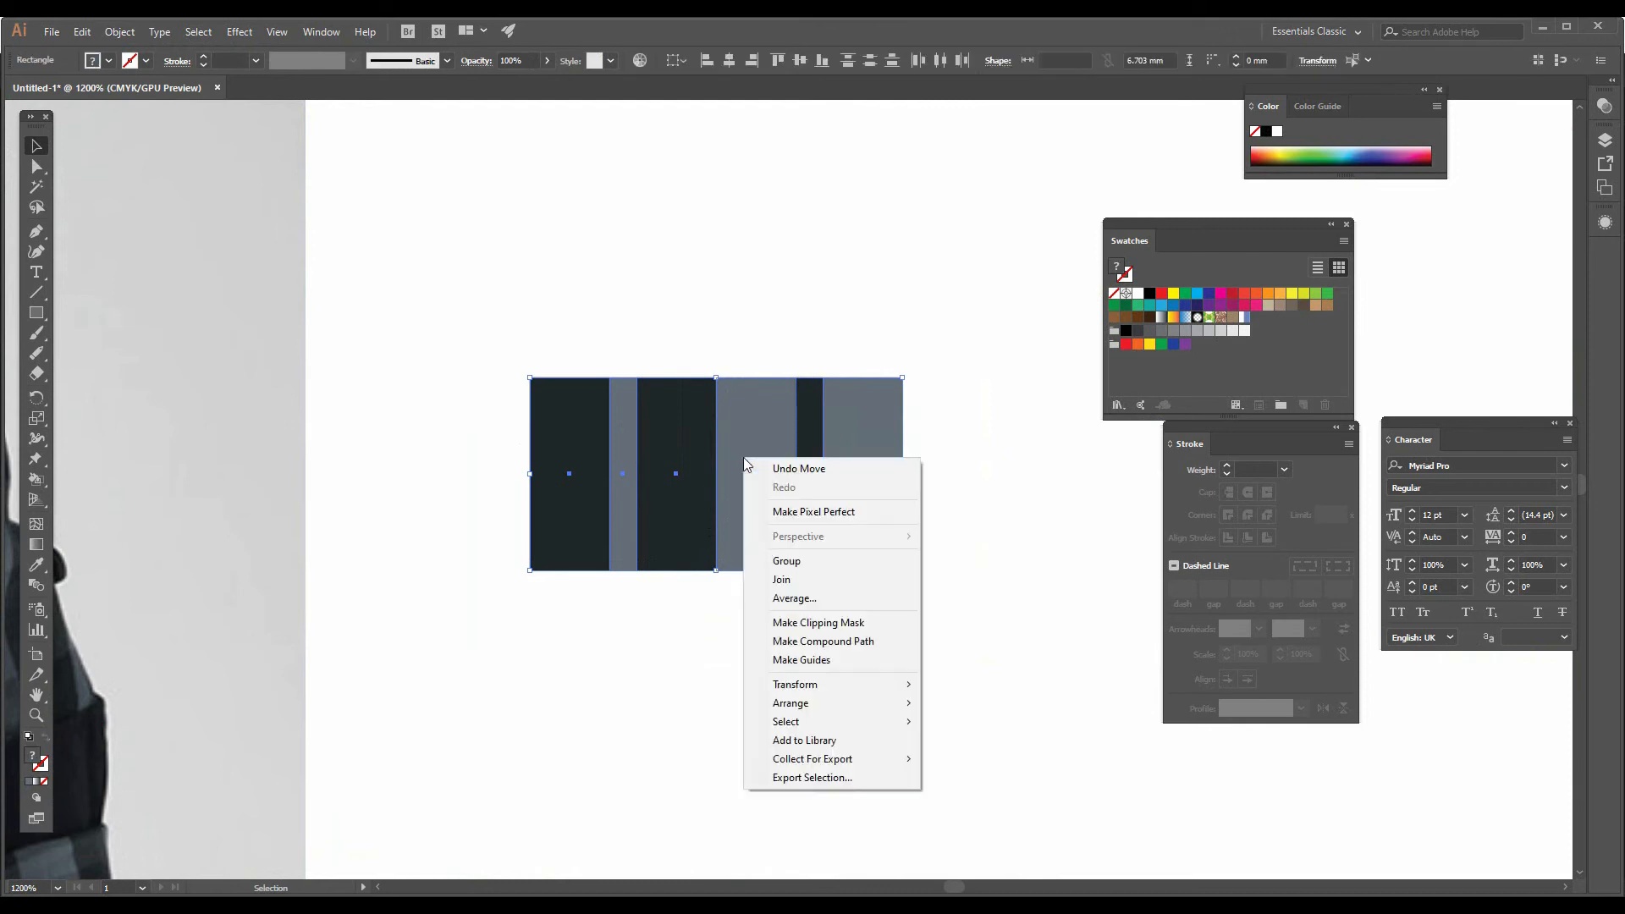
click(787, 561)
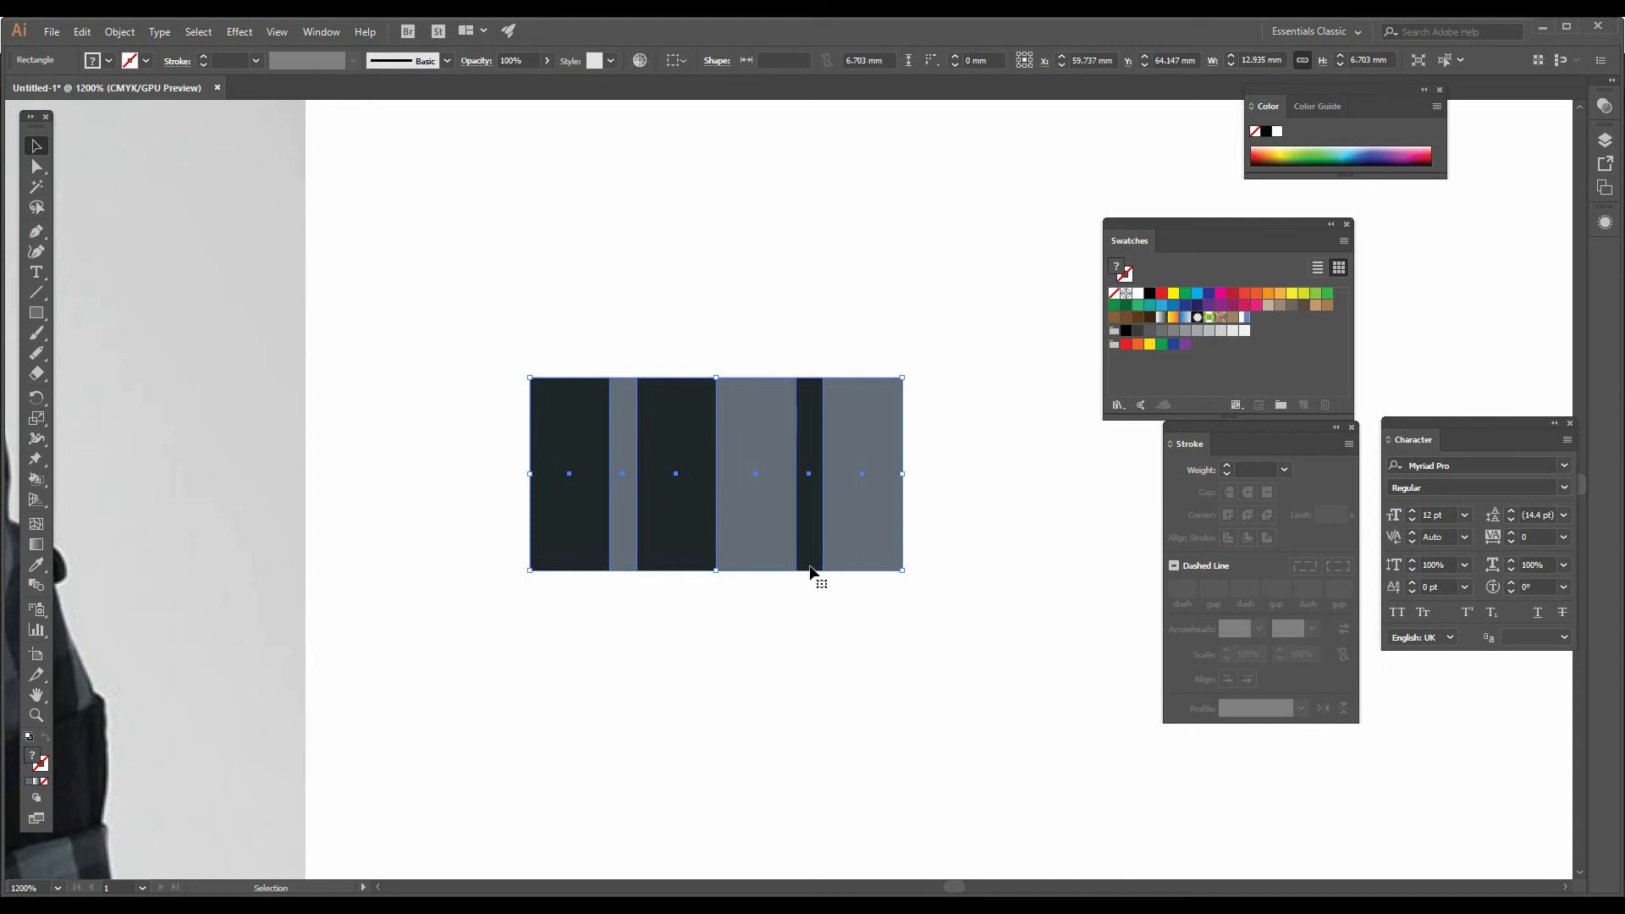
click(326, 35)
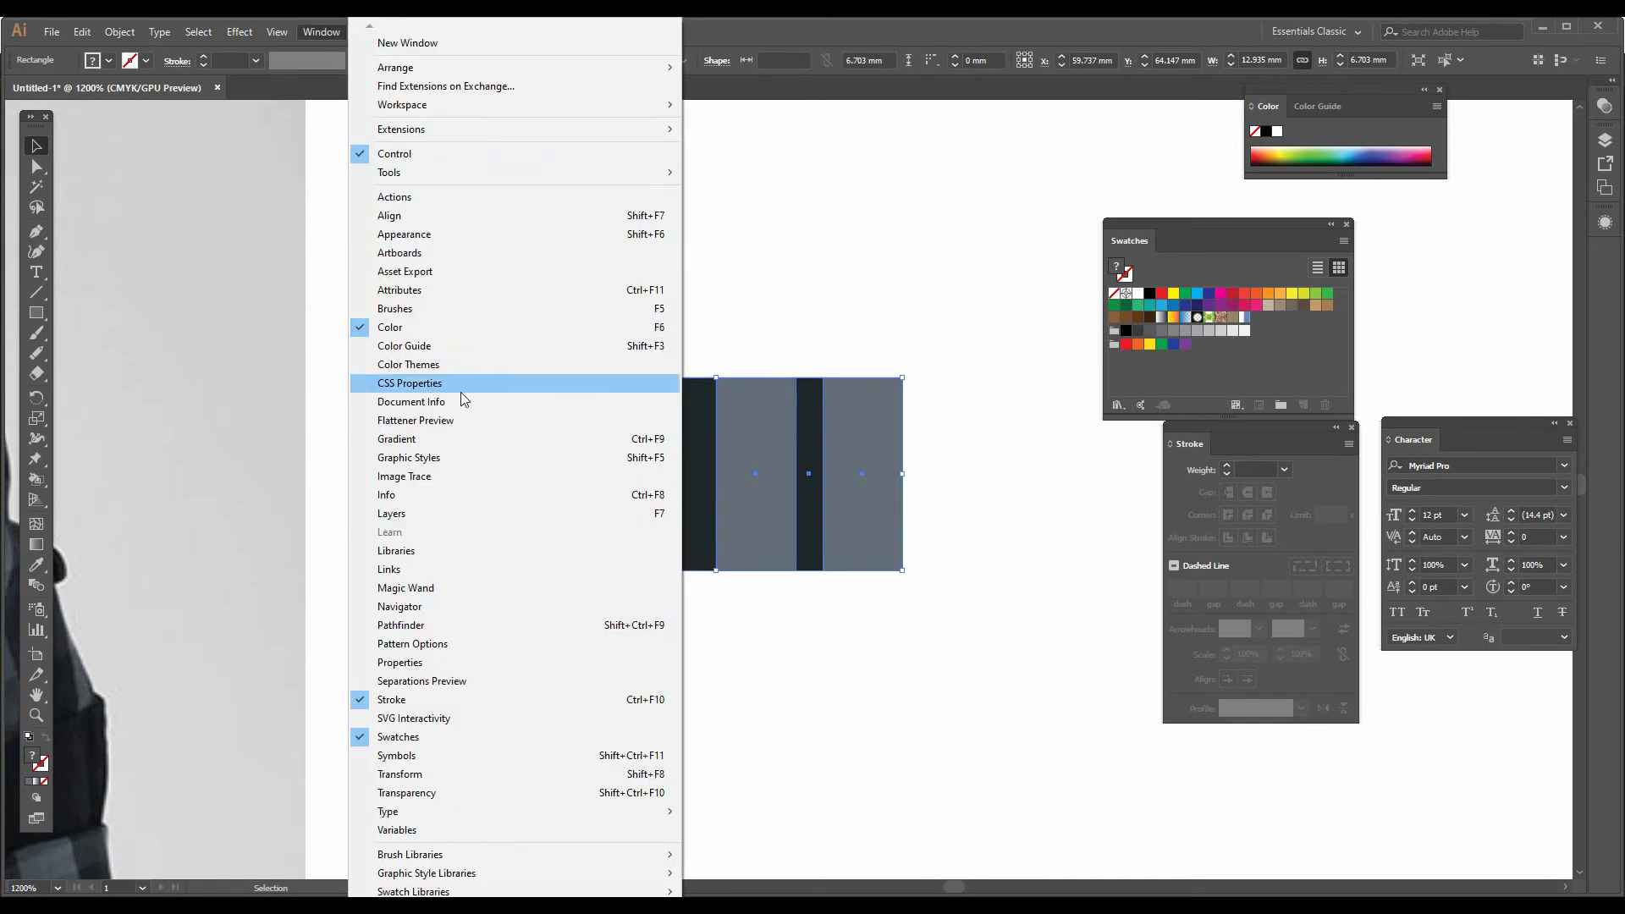
click(443, 775)
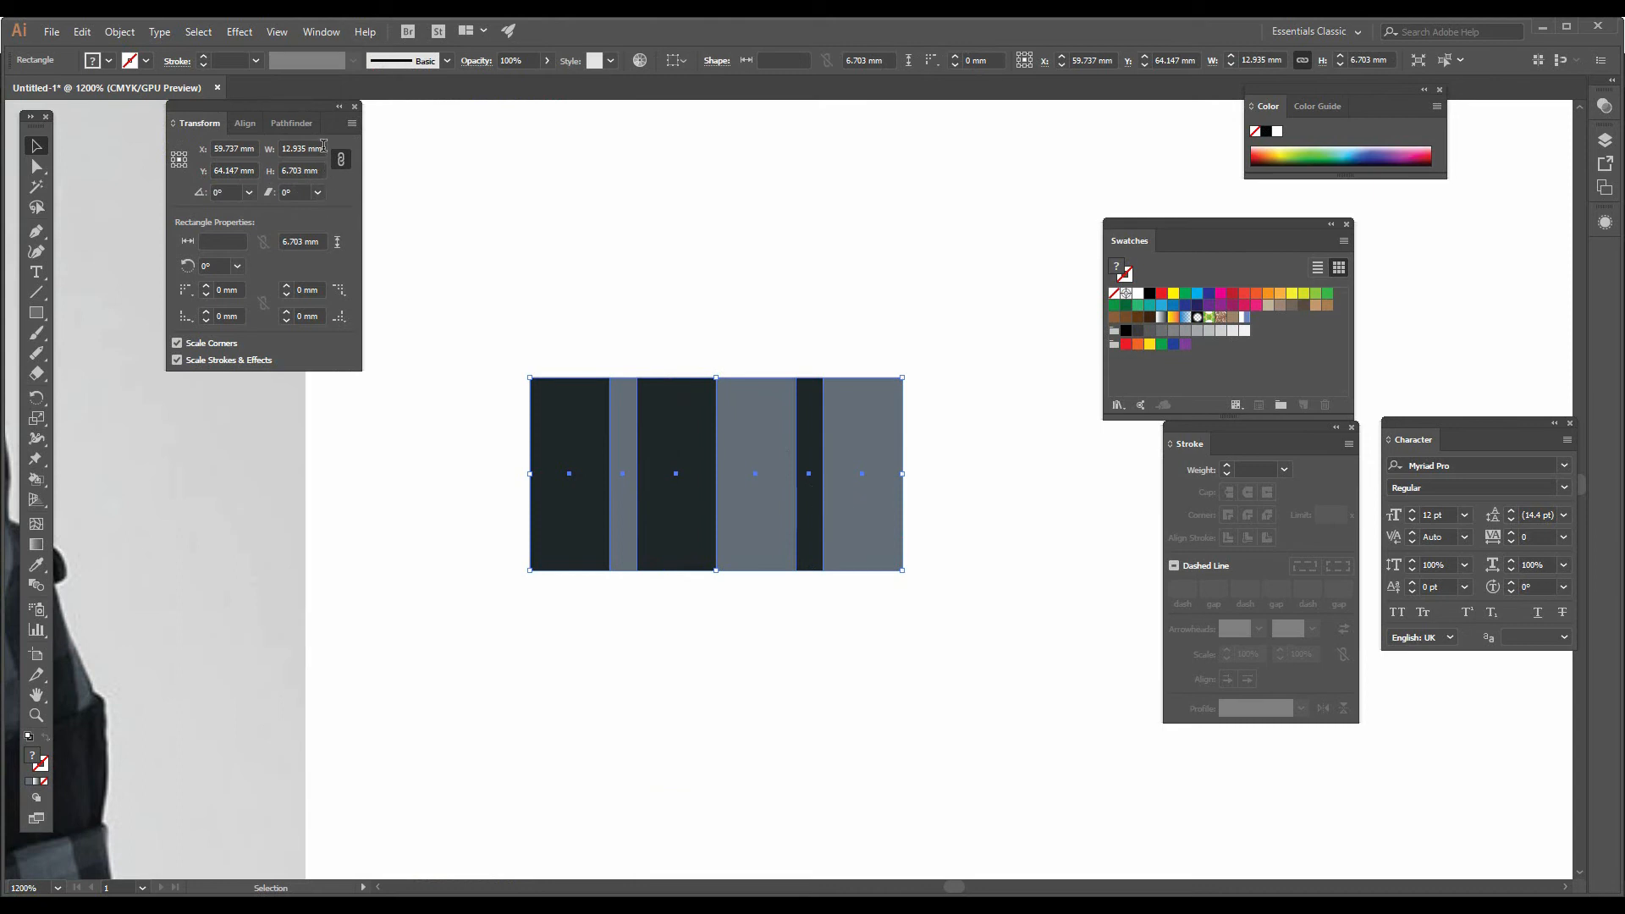
drag(321, 149, 285, 151)
click(82, 31)
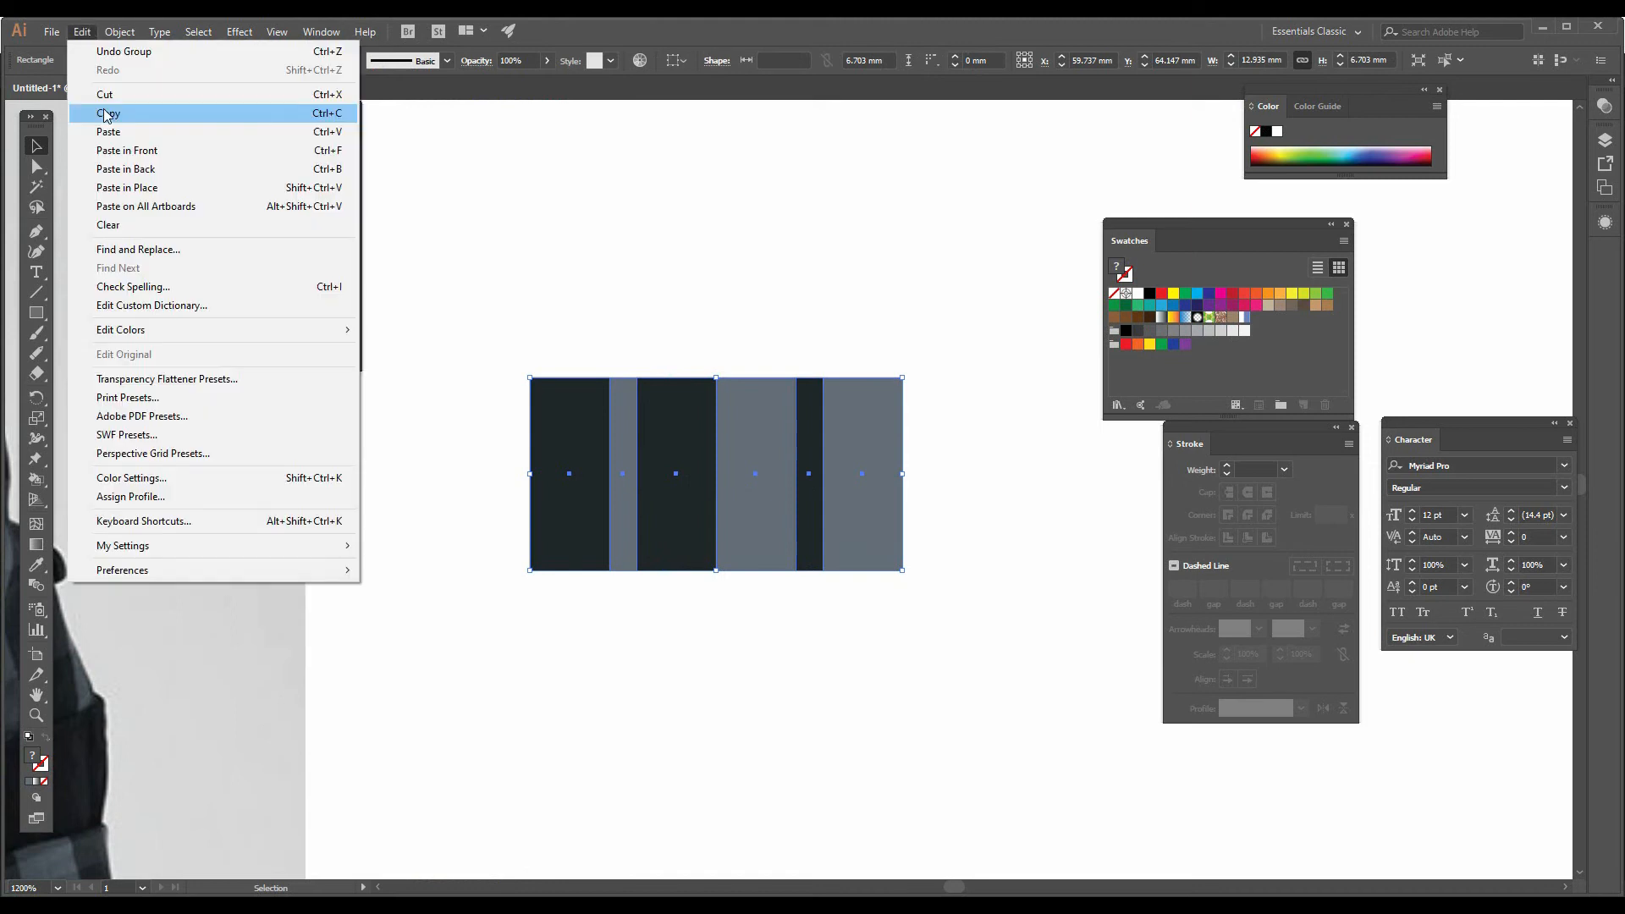
click(108, 114)
drag(323, 171, 280, 171)
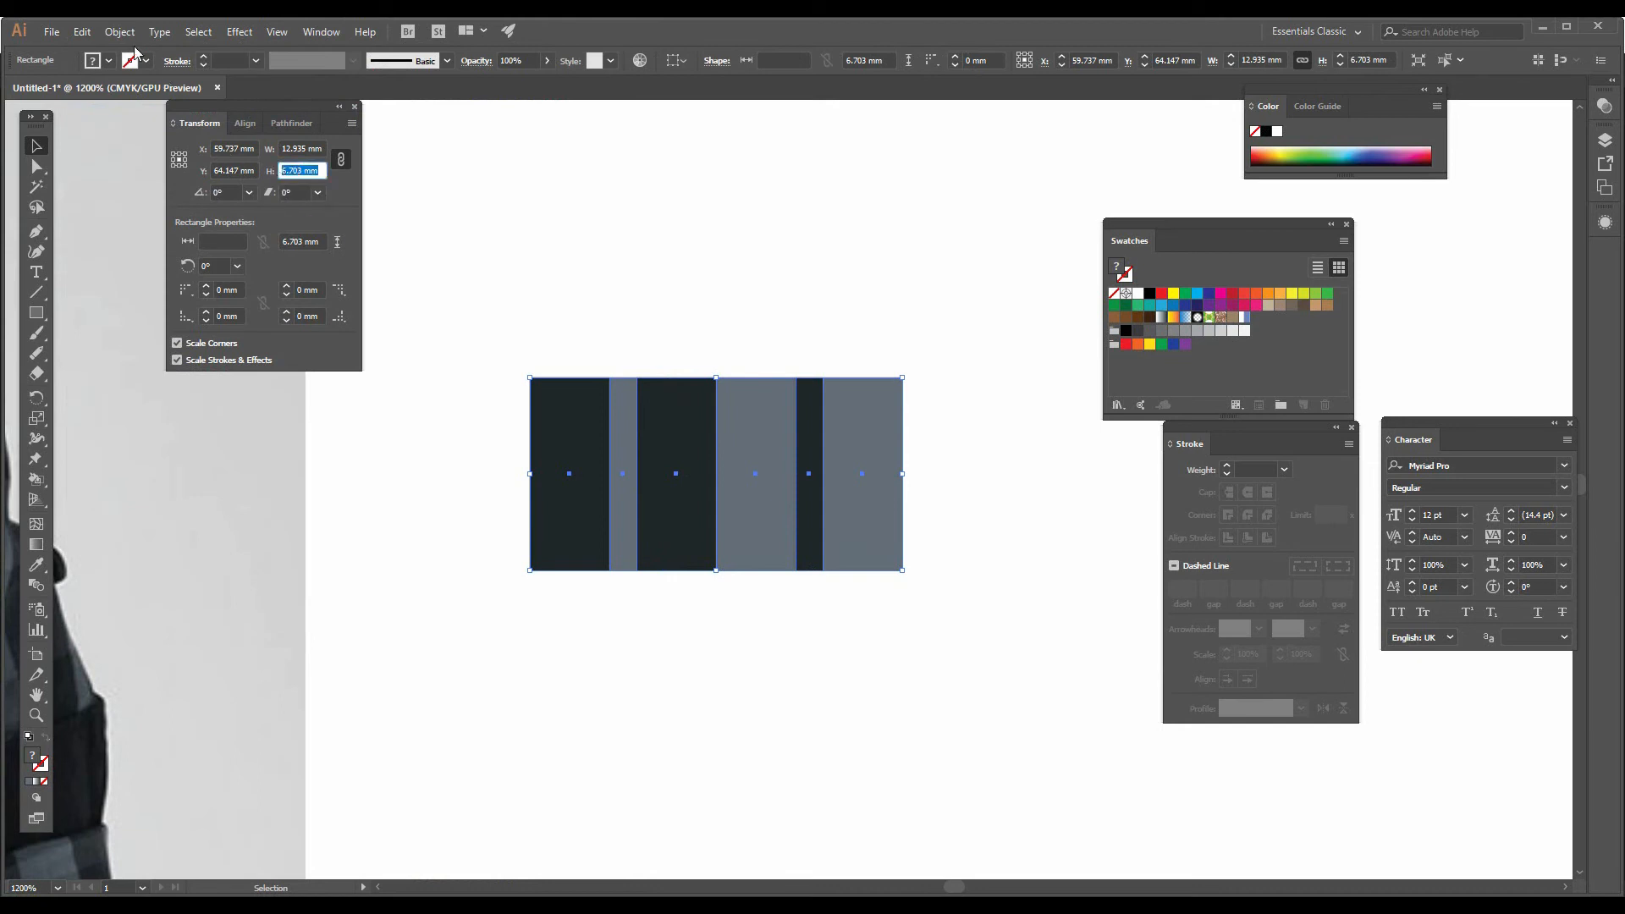
click(82, 31)
click(123, 131)
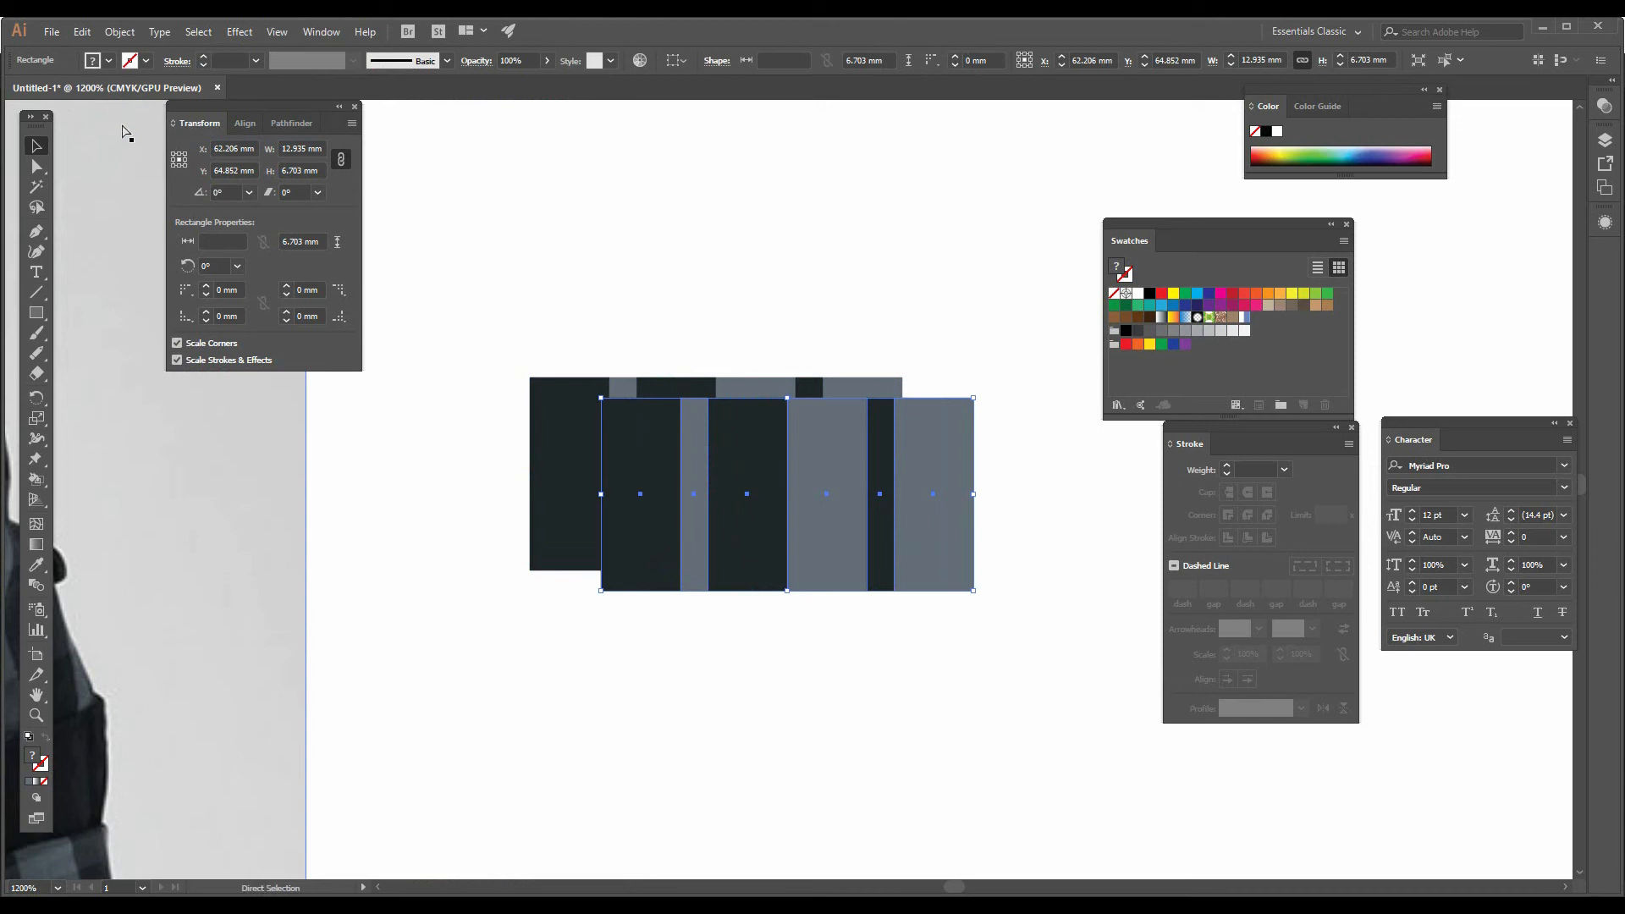
key(ctrl+z)
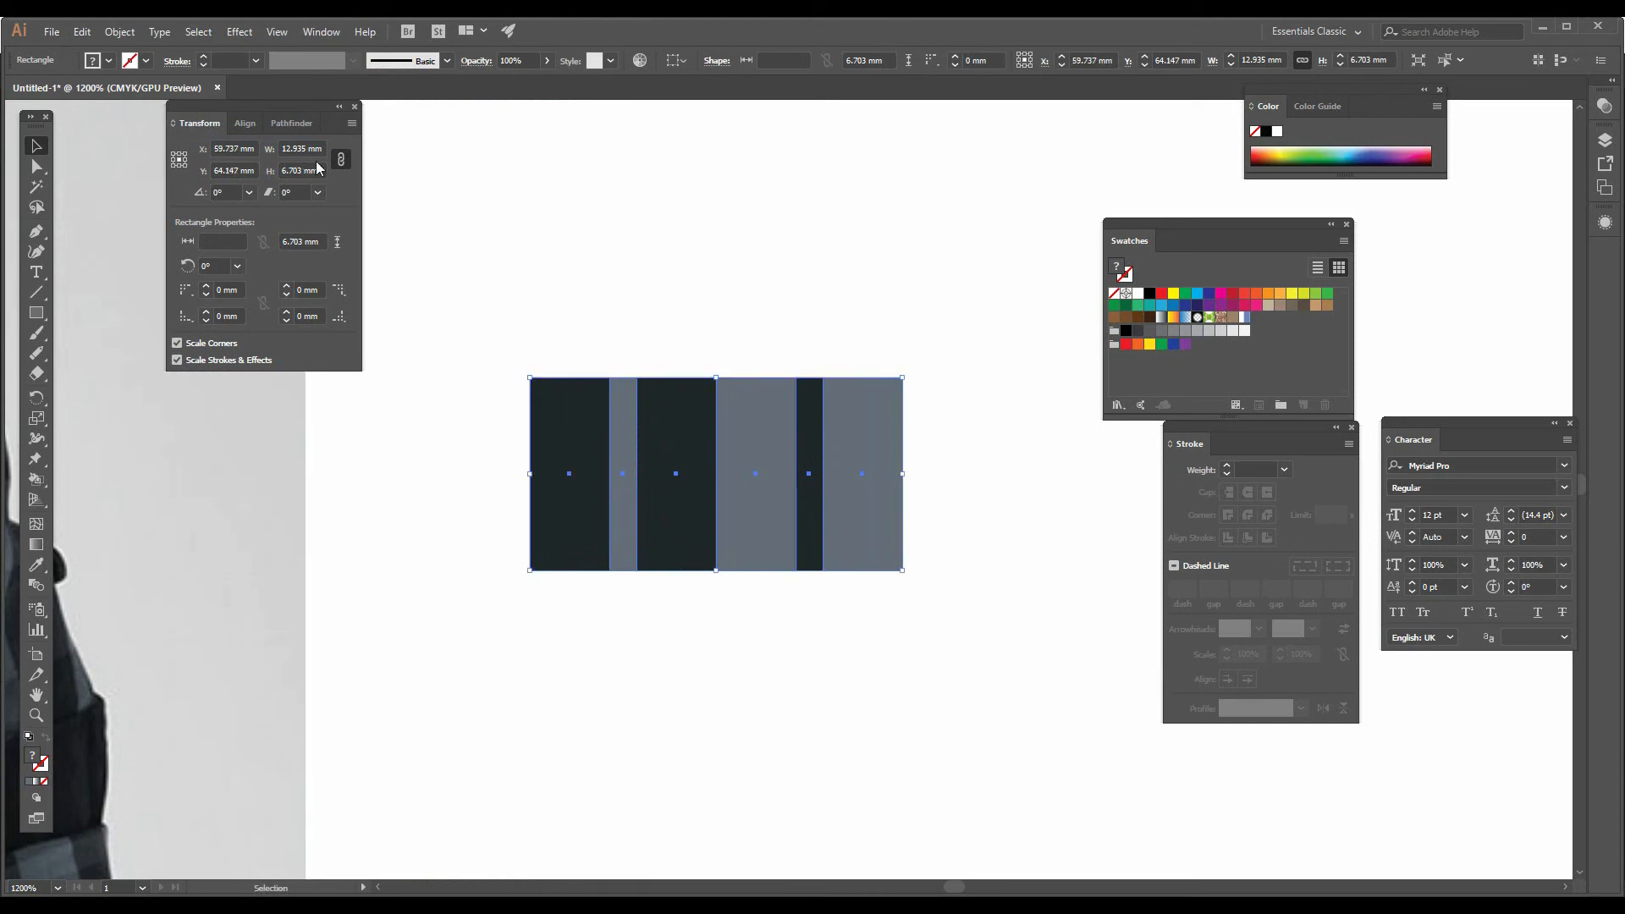
Step: Unlink the stripe block's width and height, copy its width value and set the height to the same 12.935 mm
click(341, 161)
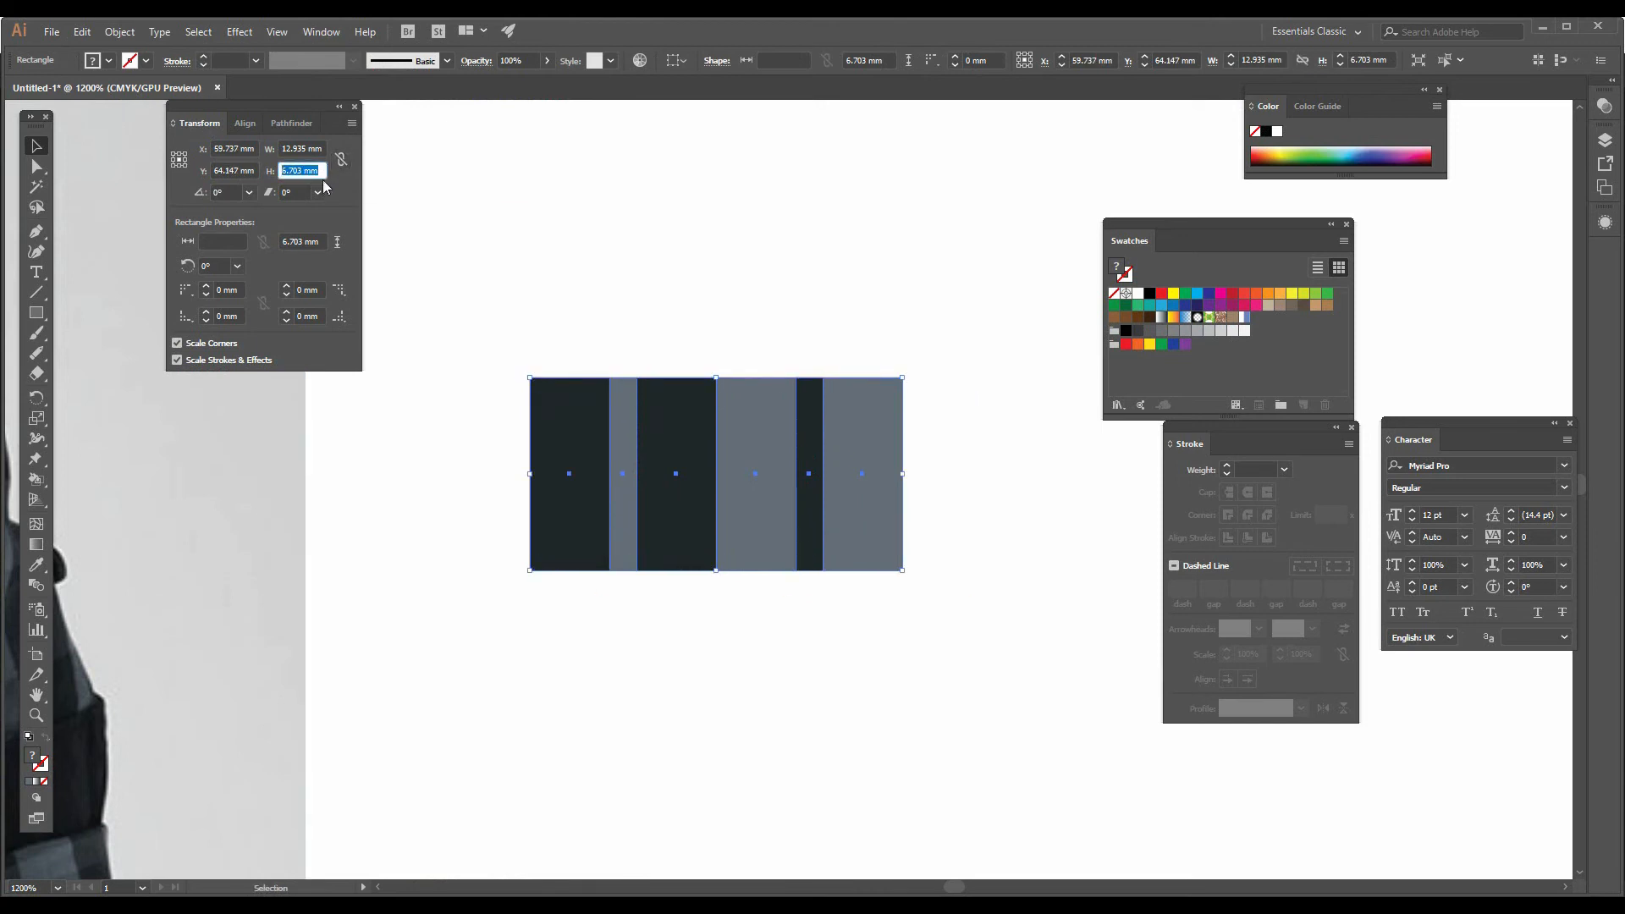
right_click(306, 171)
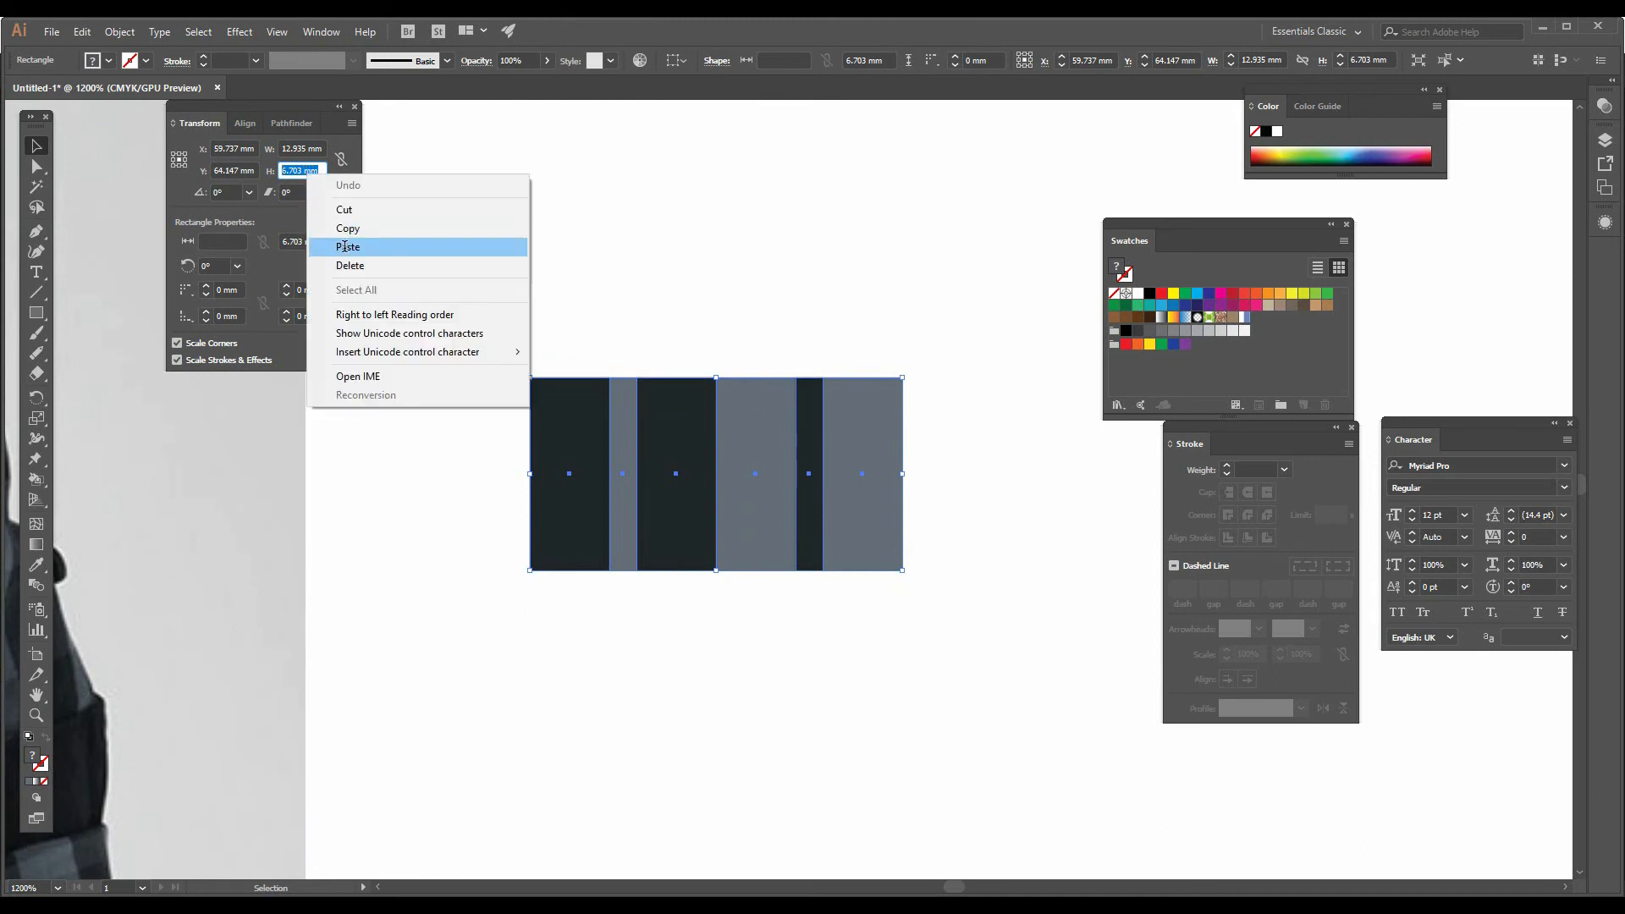
click(347, 223)
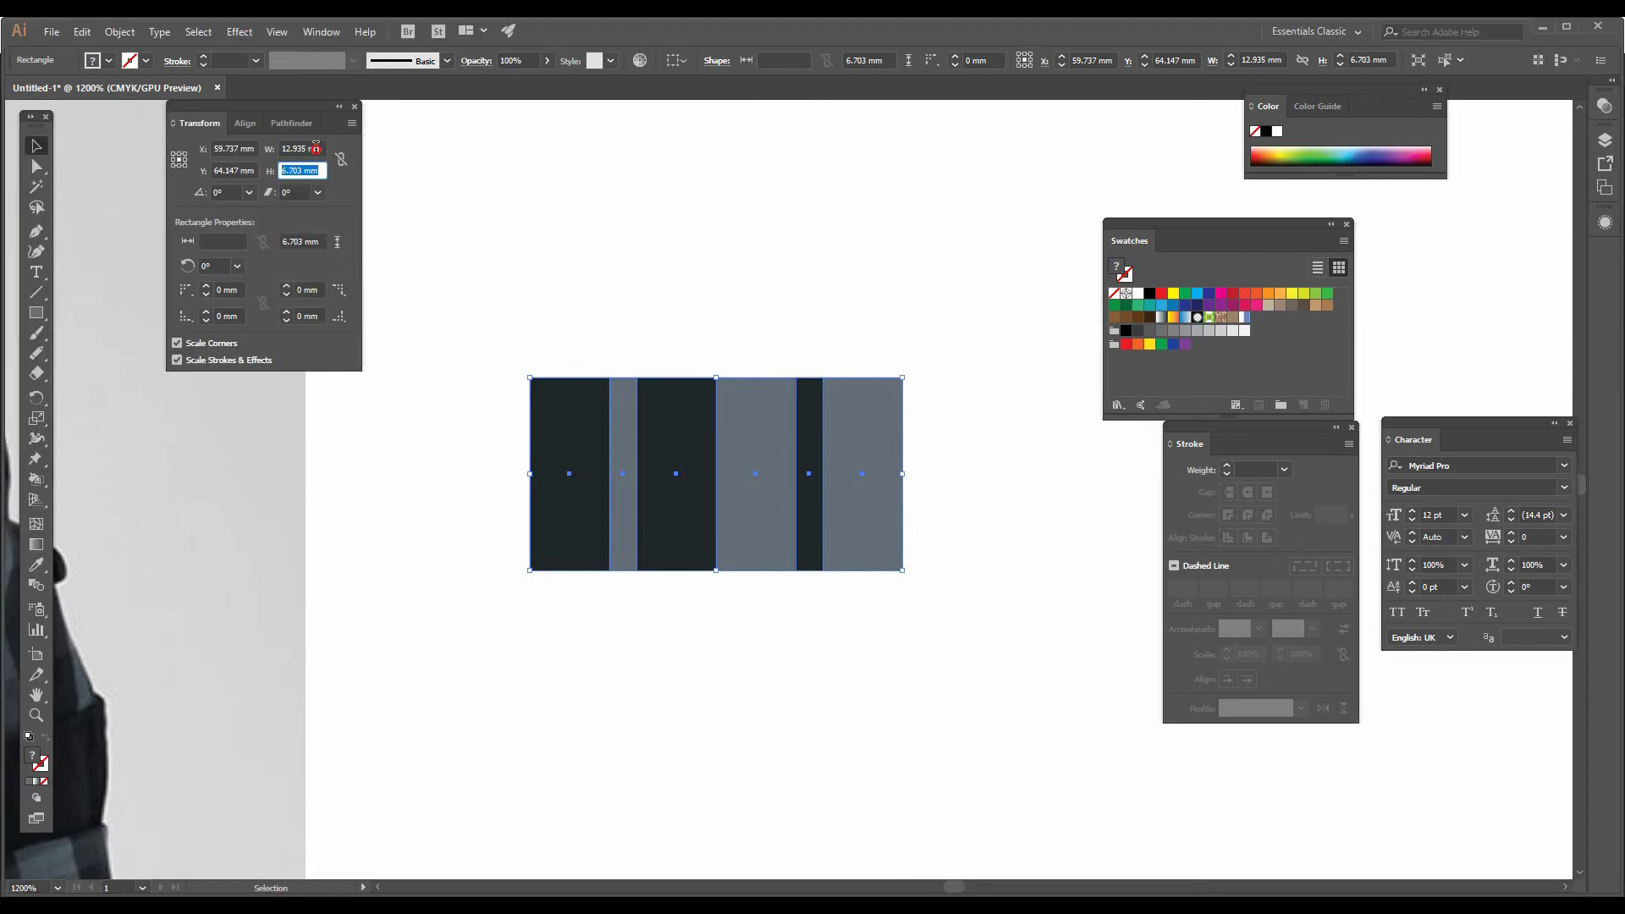
click(320, 149)
drag(321, 148, 280, 149)
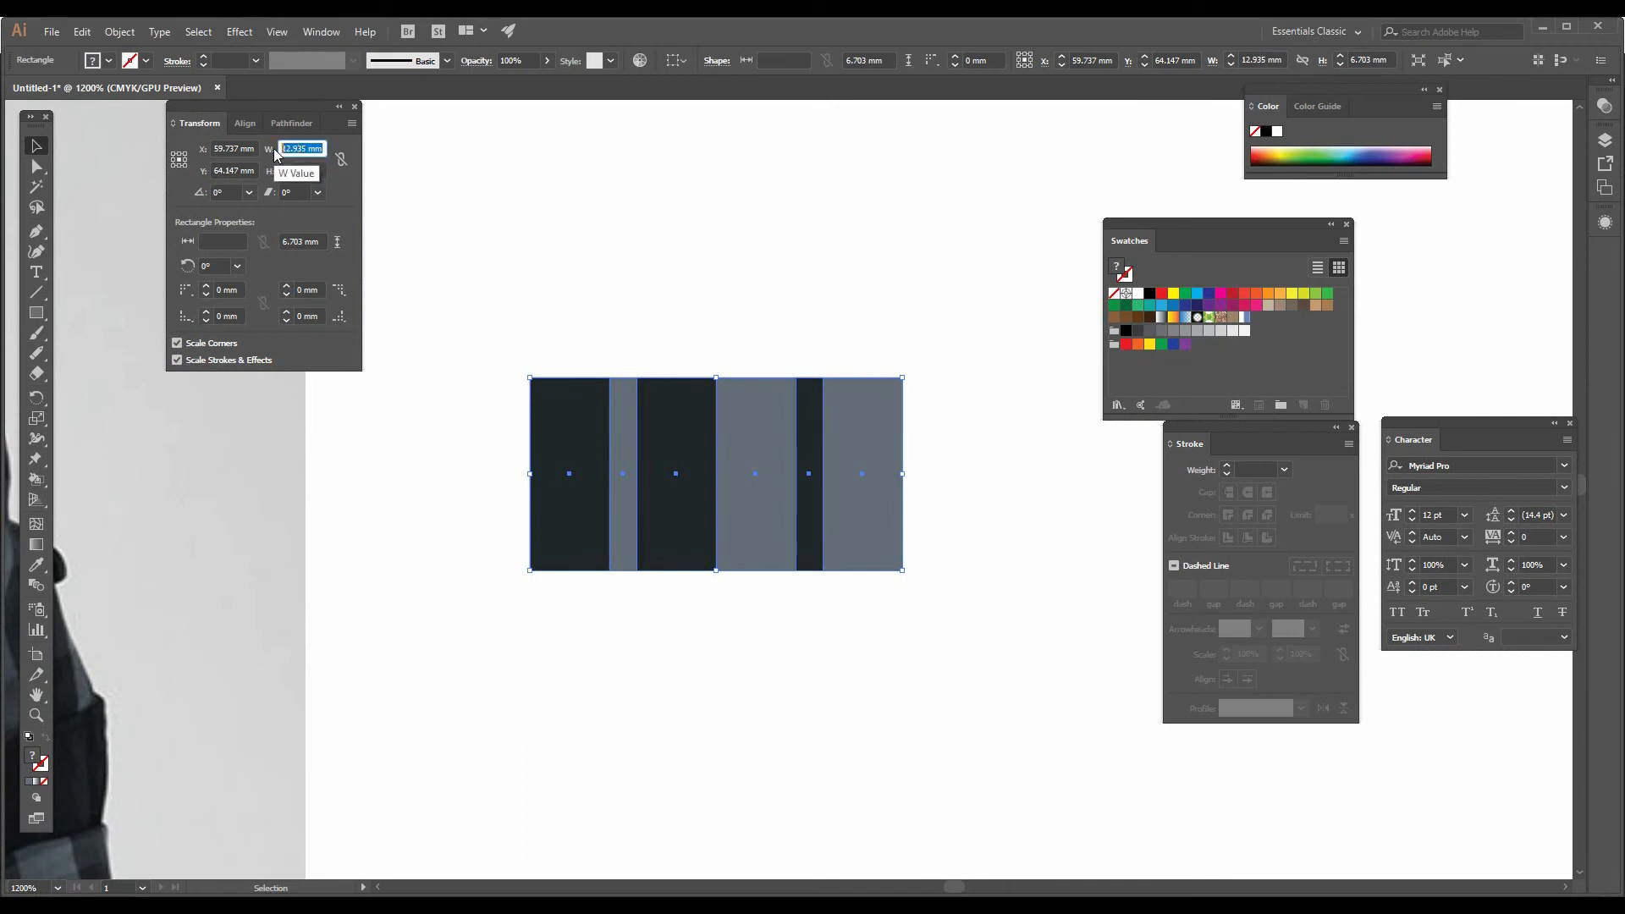
drag(321, 170, 271, 175)
key(ctrl+v)
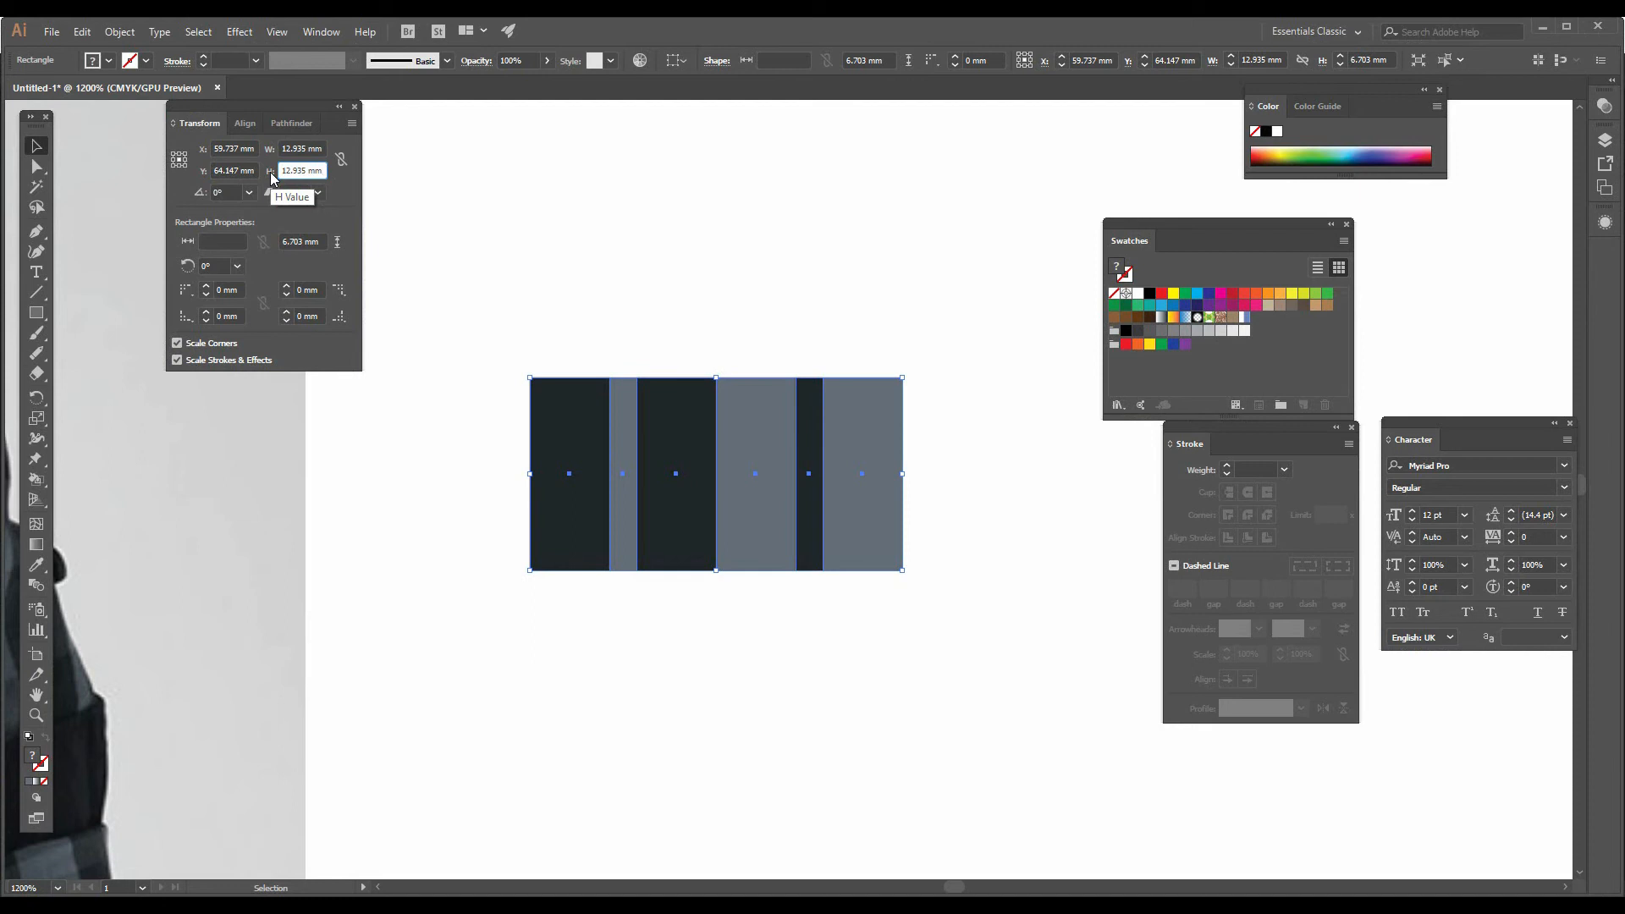
key(Return)
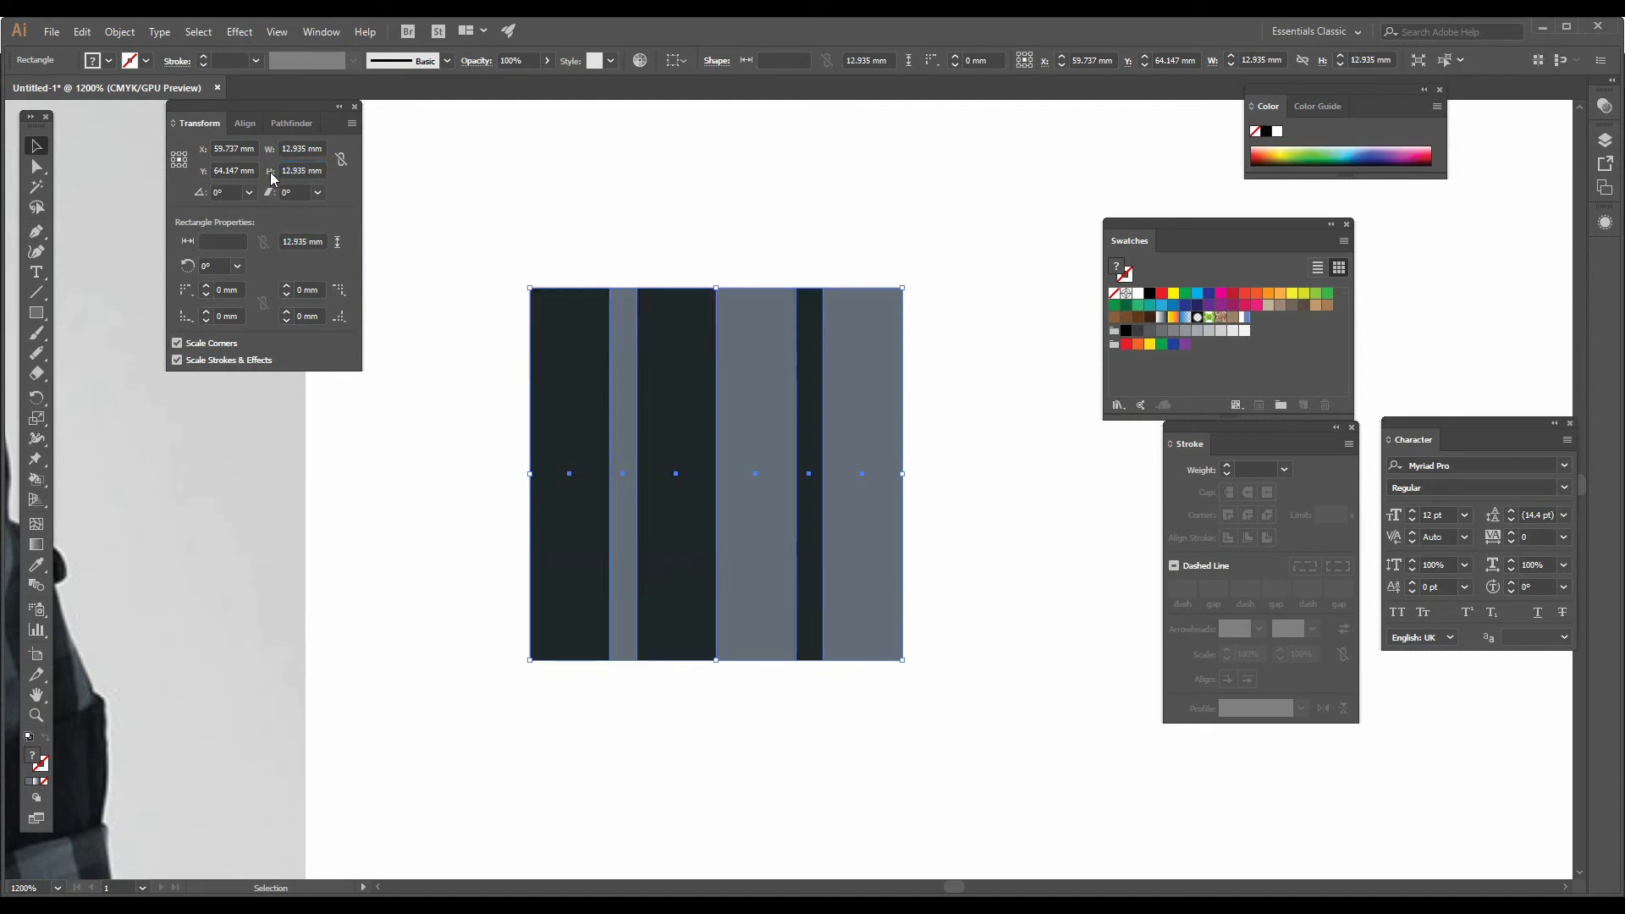
Step: Copy the square block of vertical stripes and paste the duplicate directly in front of the original
click(467, 426)
click(82, 31)
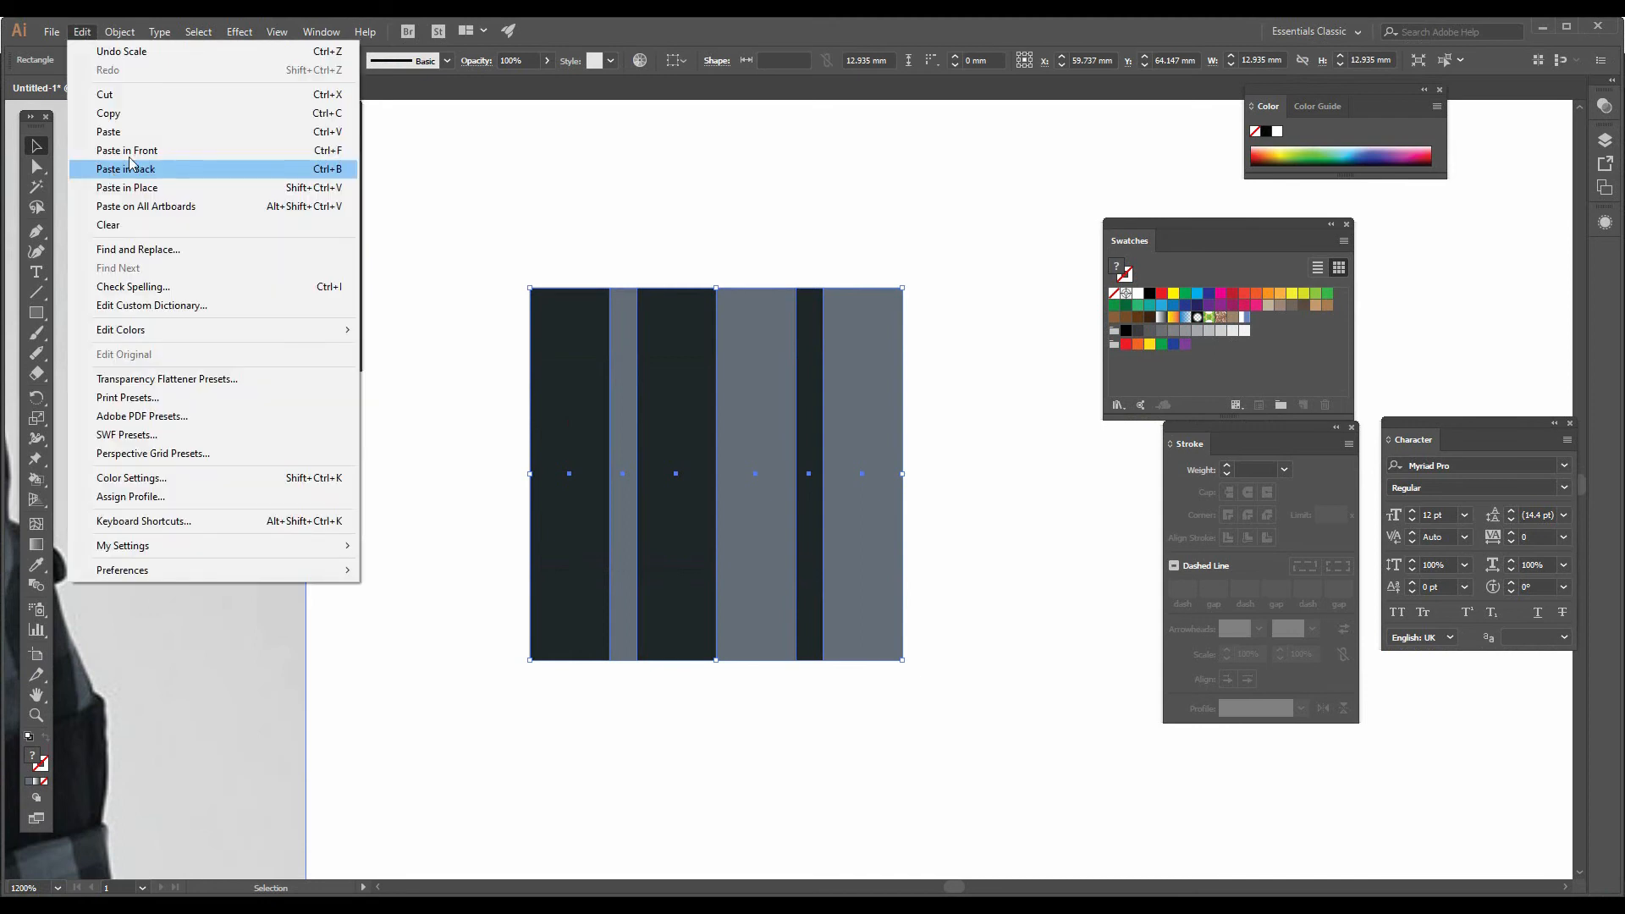
click(136, 114)
click(82, 32)
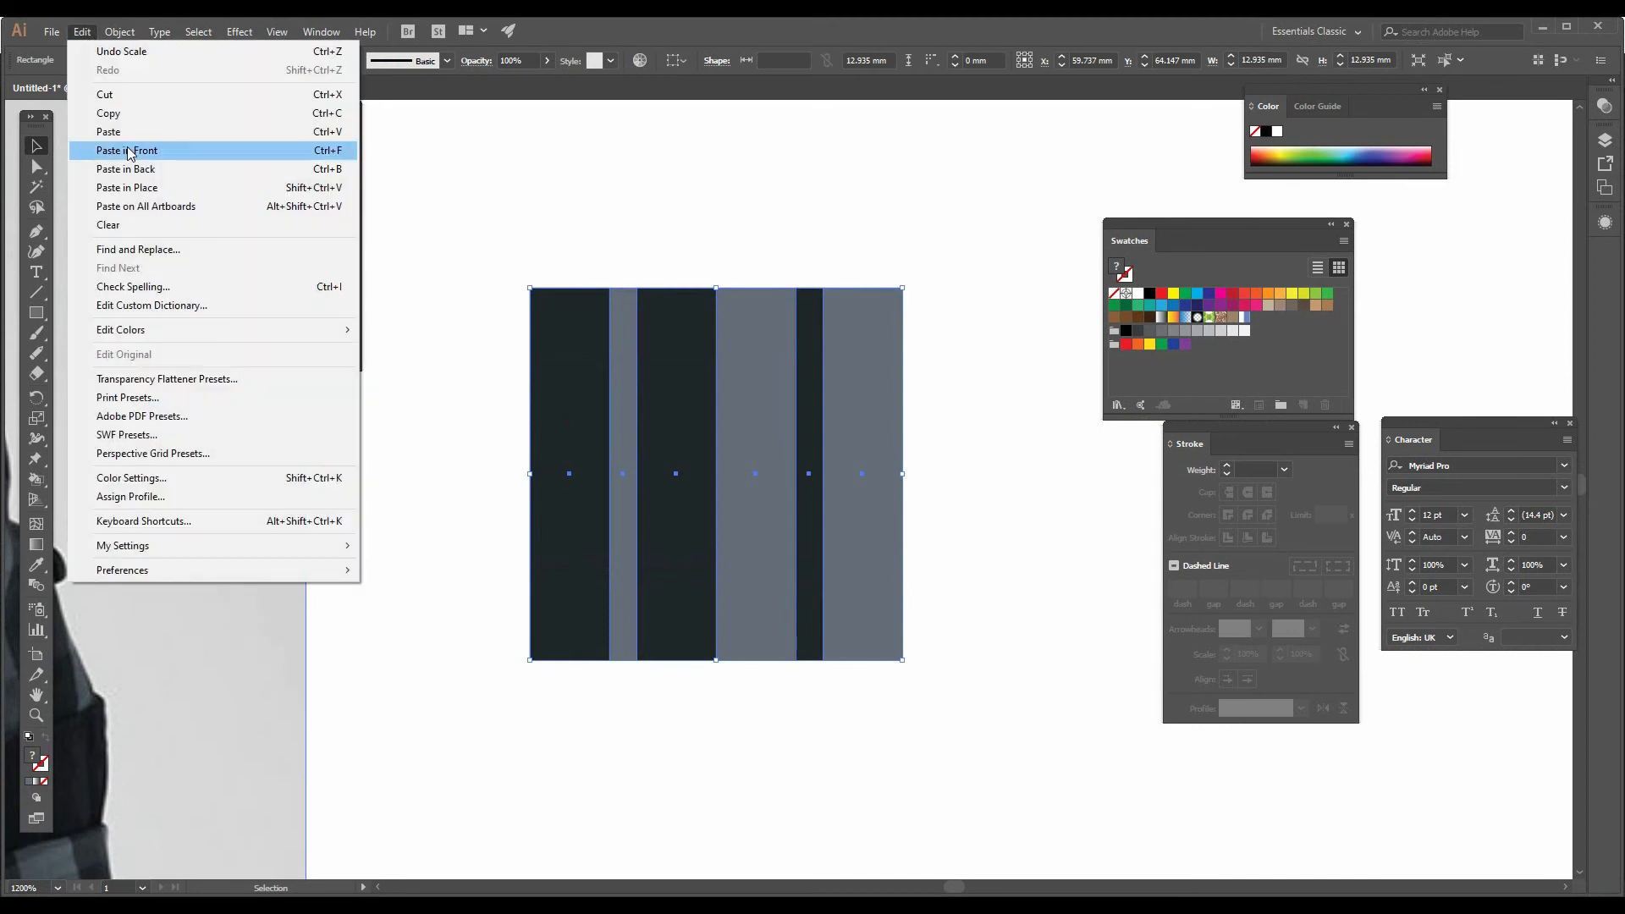
click(129, 151)
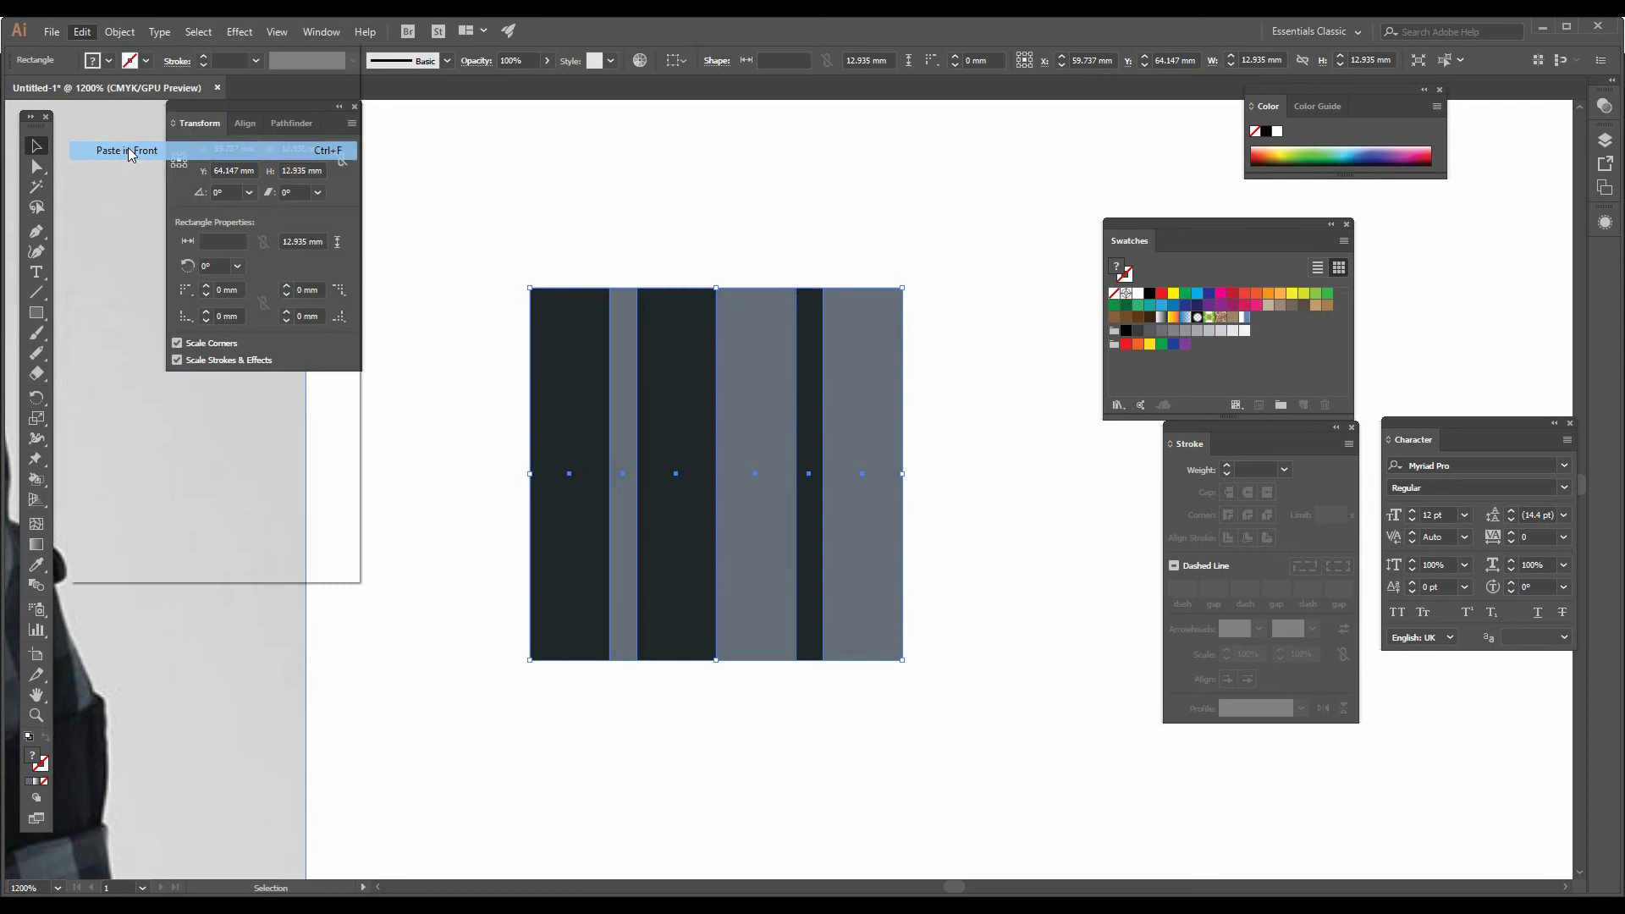
click(481, 177)
drag(598, 352, 671, 376)
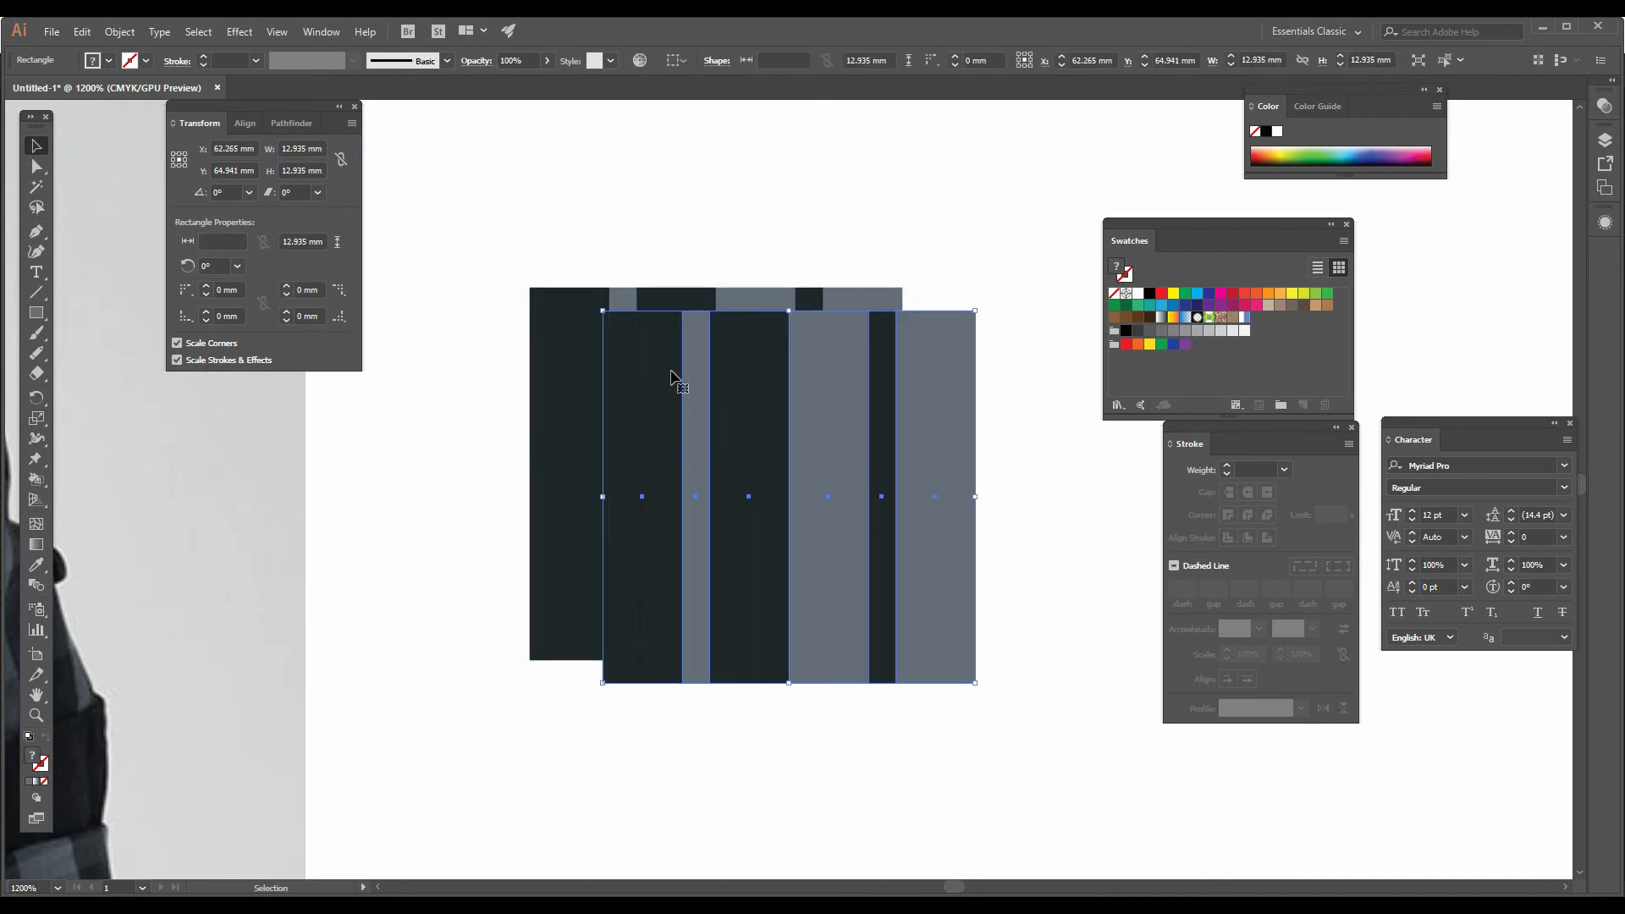
key(ctrl+z)
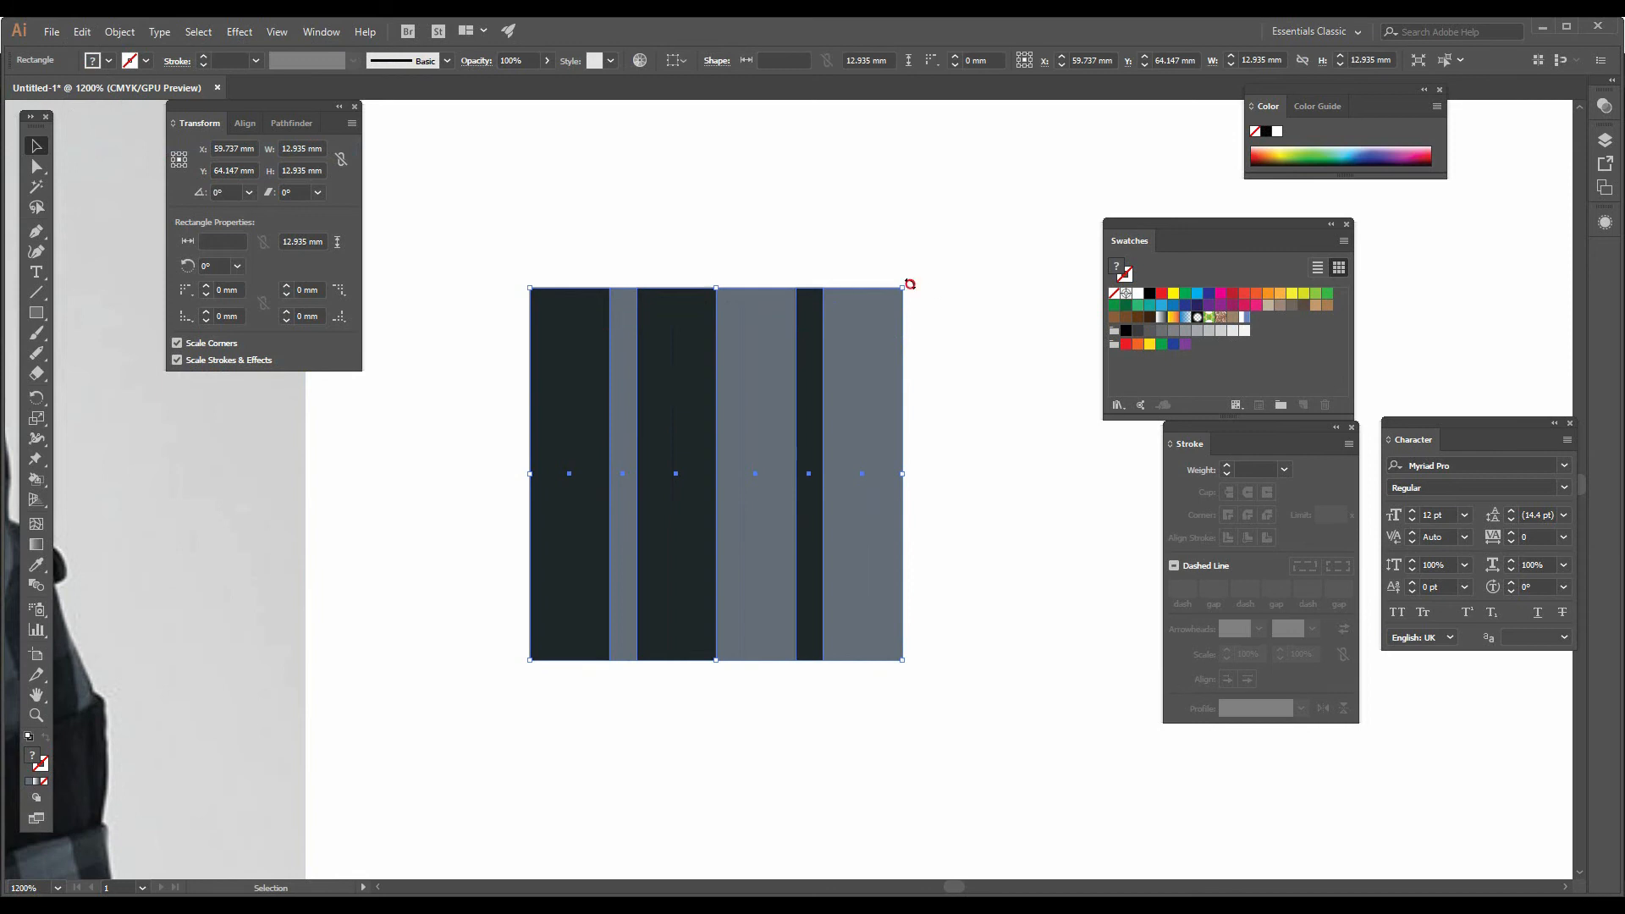
Step: Rotate the front stripe copy 90° into horizontal stripes and set its opacity to 50%
drag(907, 283, 546, 304)
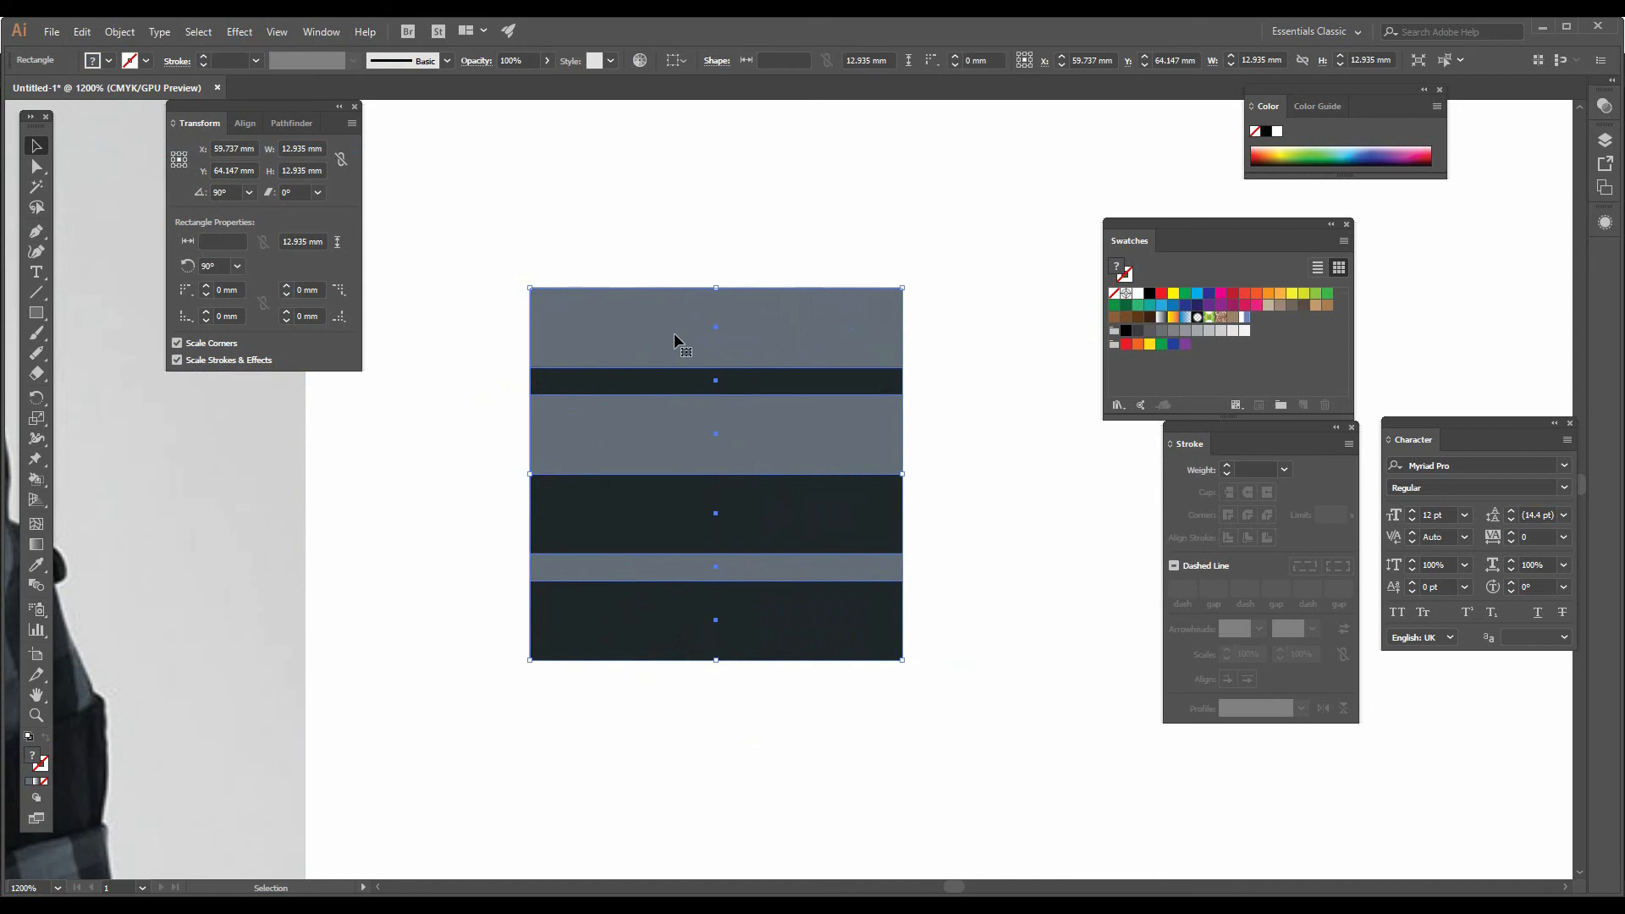
click(547, 61)
click(514, 82)
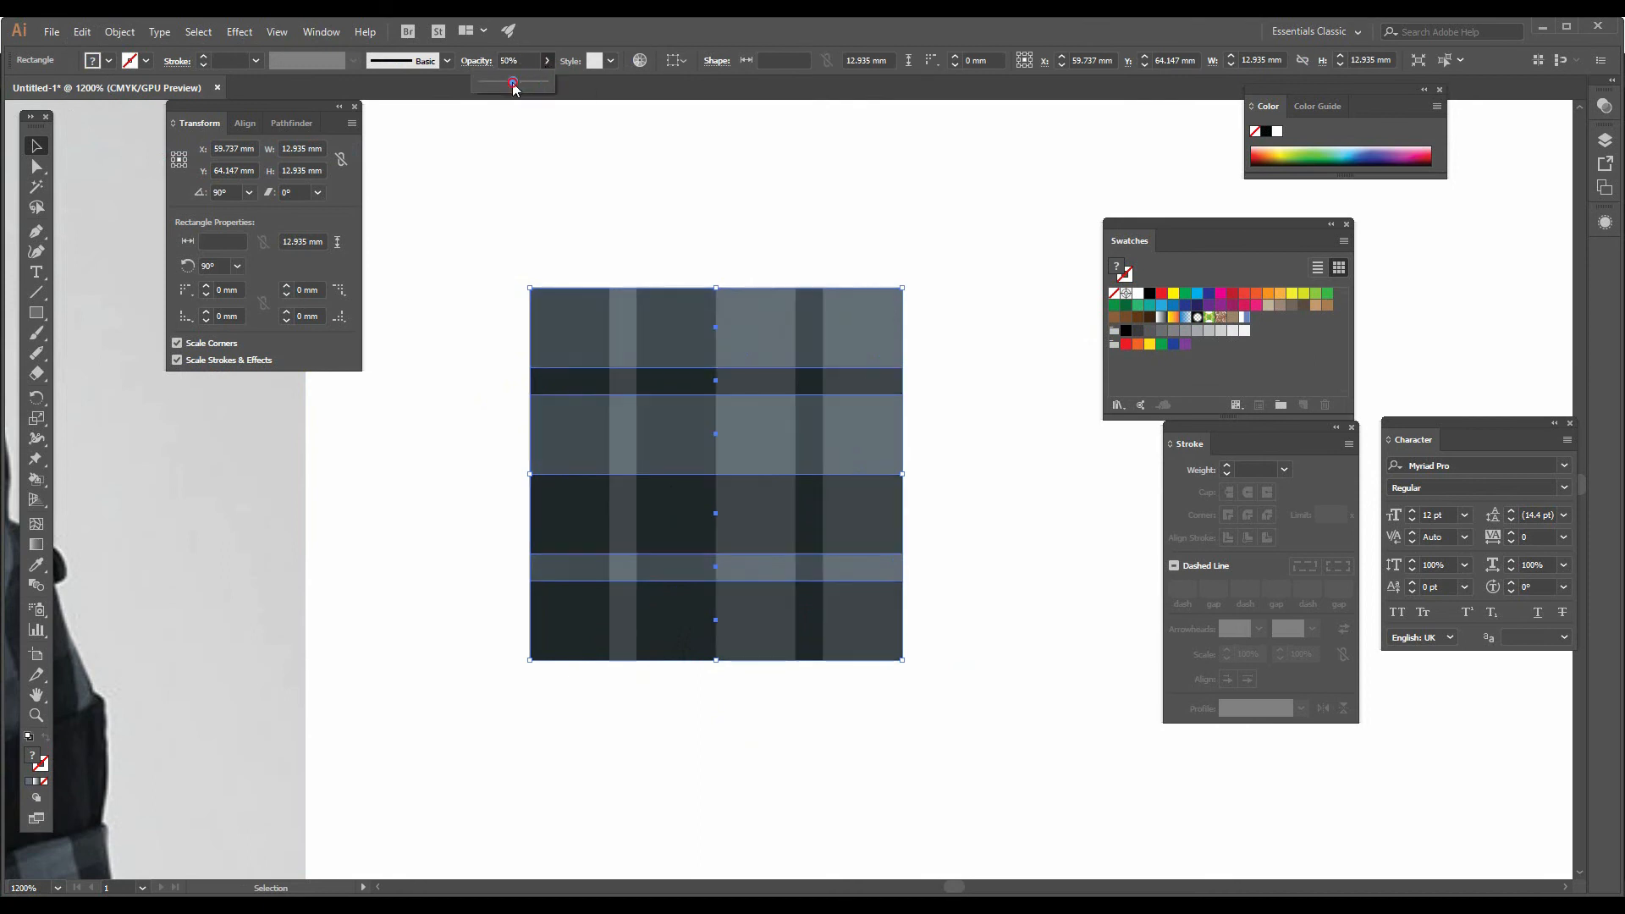
click(562, 188)
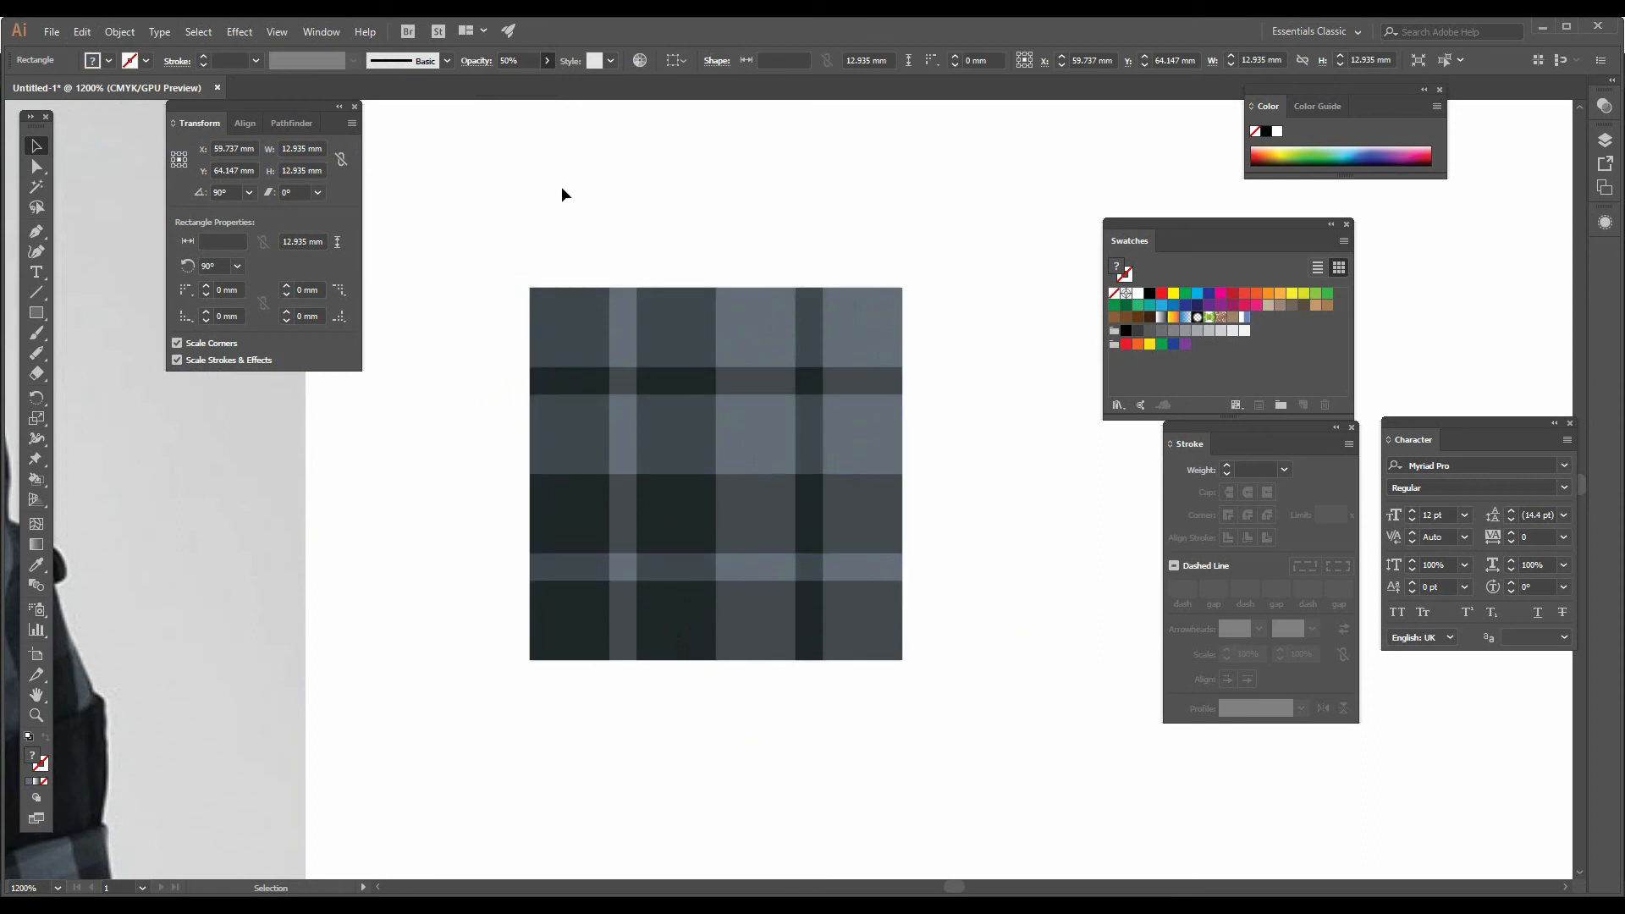
Step: Select both overlapping stripe layers of the check tile and save them as a new pattern swatch
drag(497, 219, 918, 679)
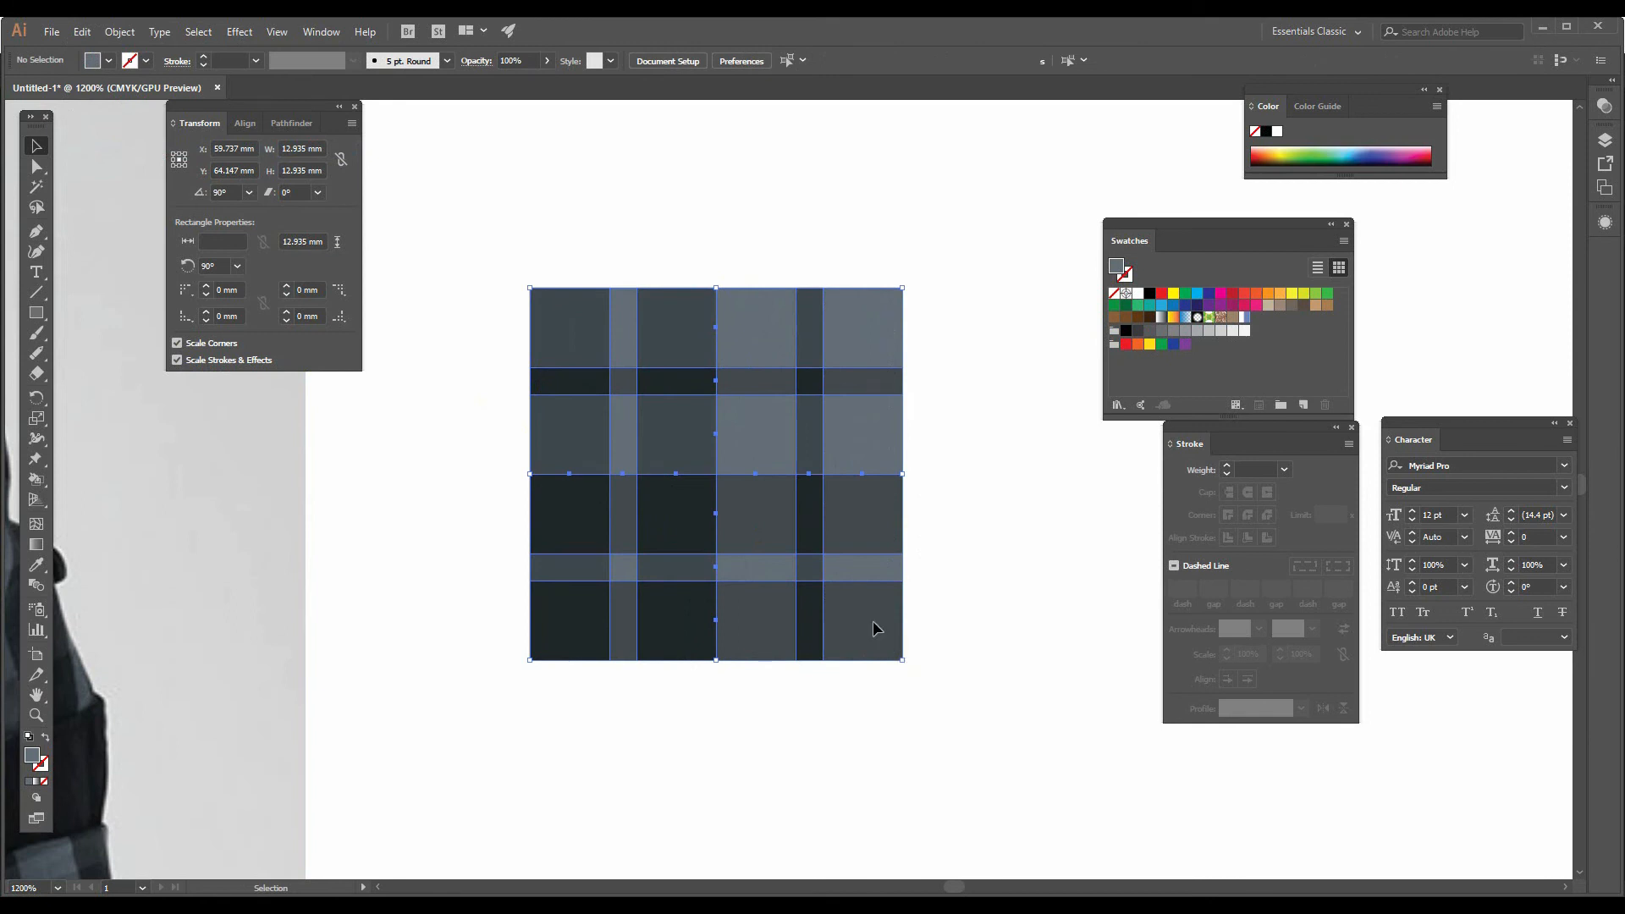
drag(744, 510, 1264, 360)
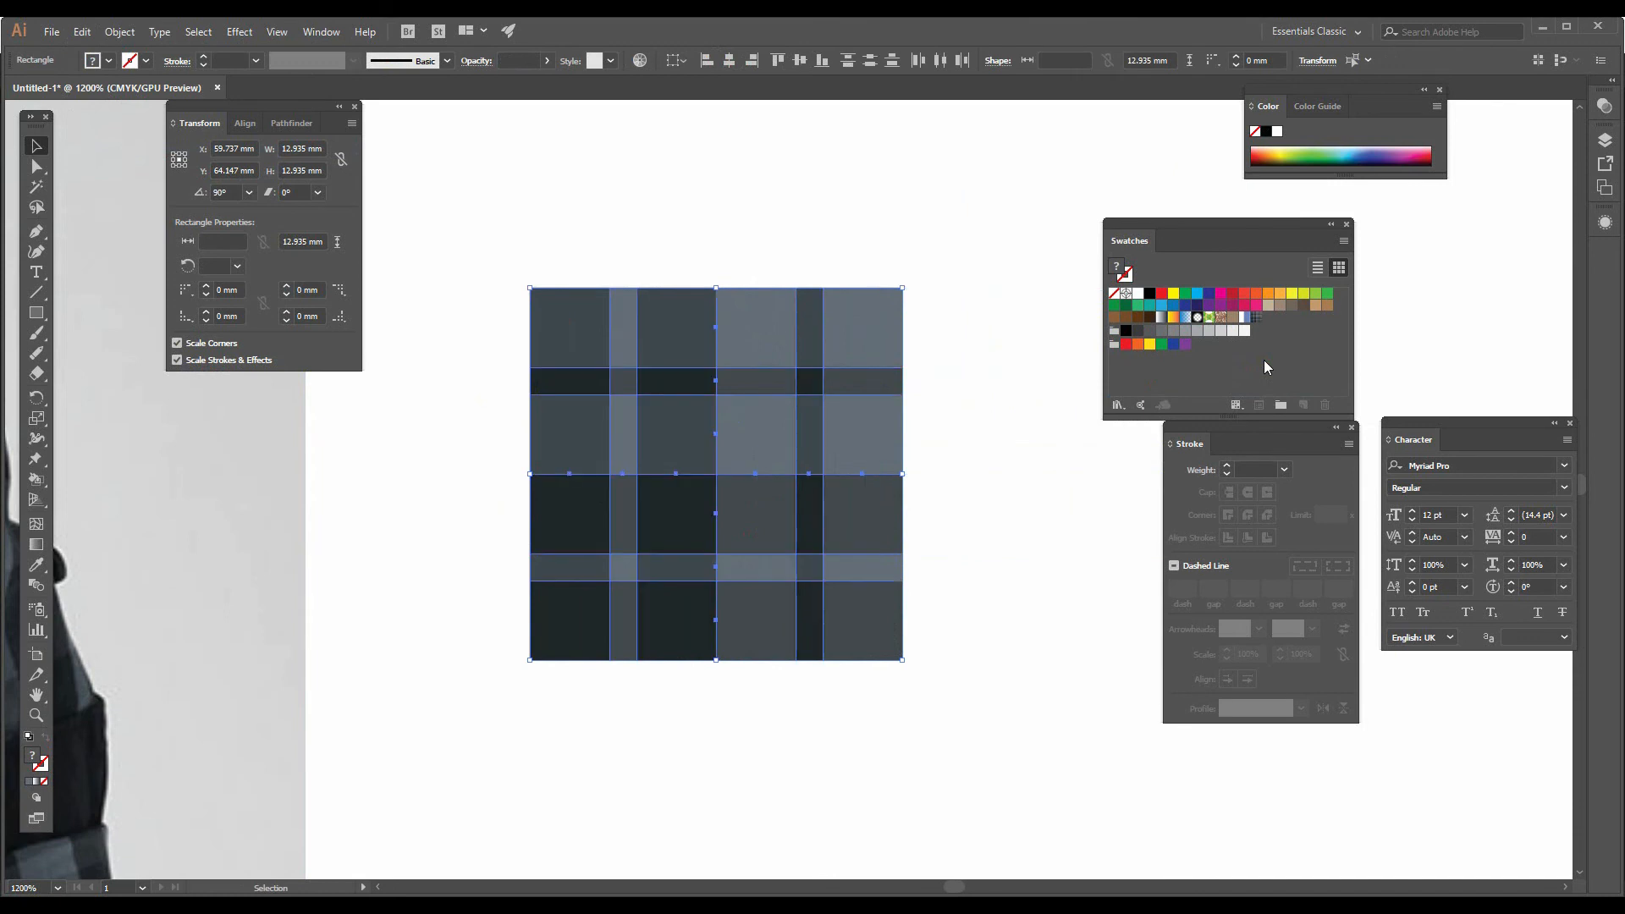
key(ctrl+minus)
key(ctrl+minus)
key(ctrl+minus)
key(ctrl+minus)
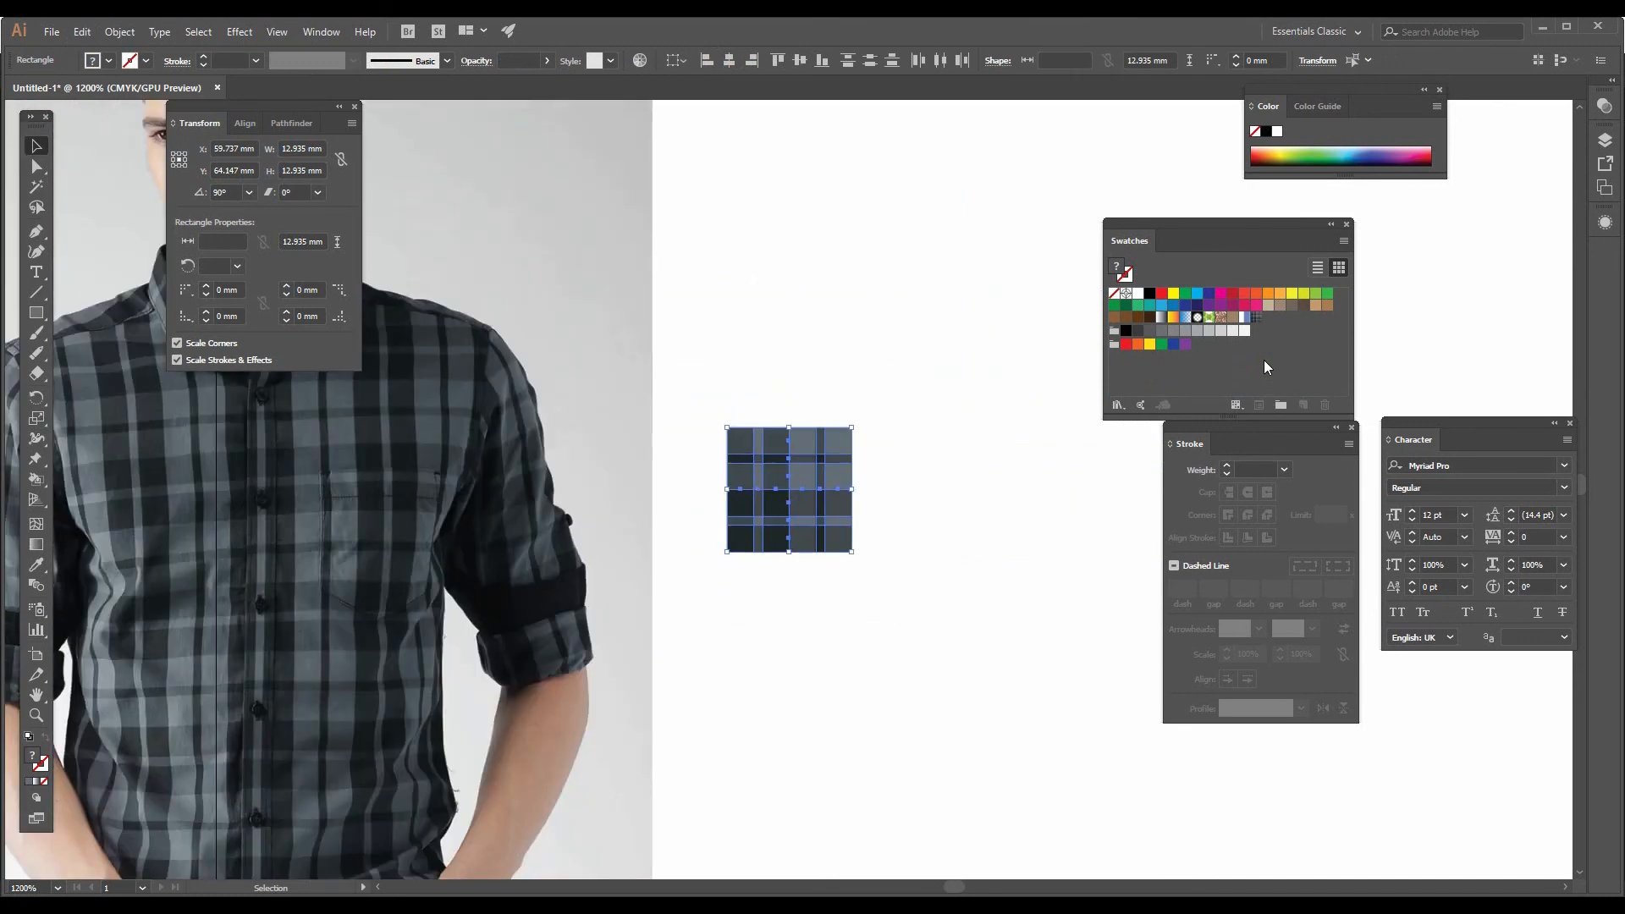
key(ctrl+minus)
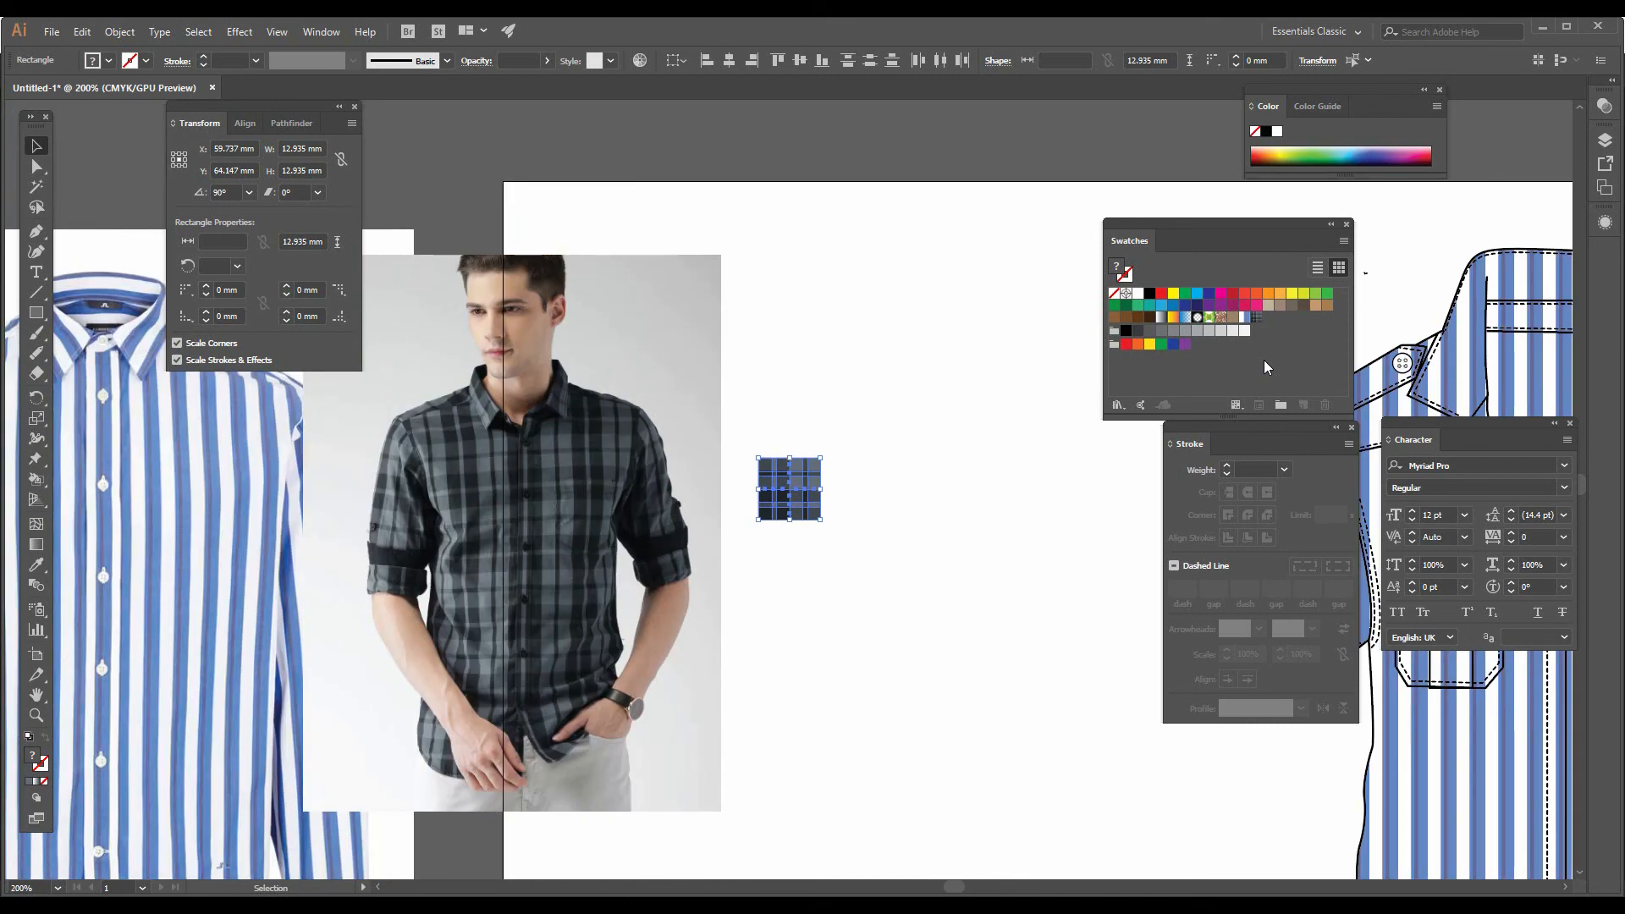
drag(787, 542, 585, 493)
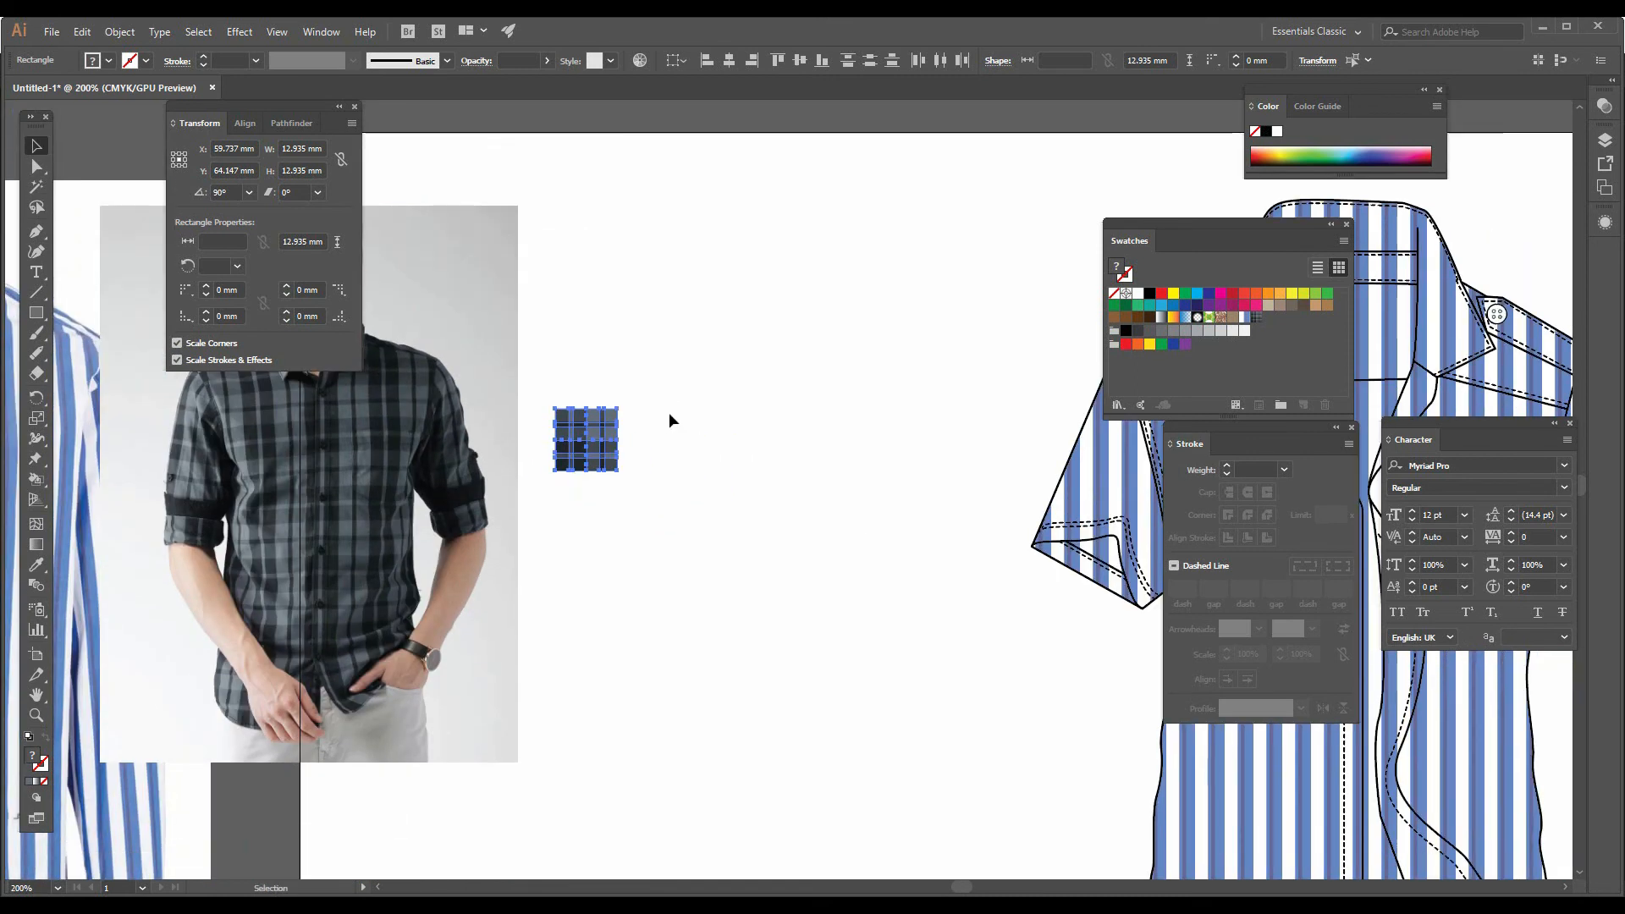
click(658, 372)
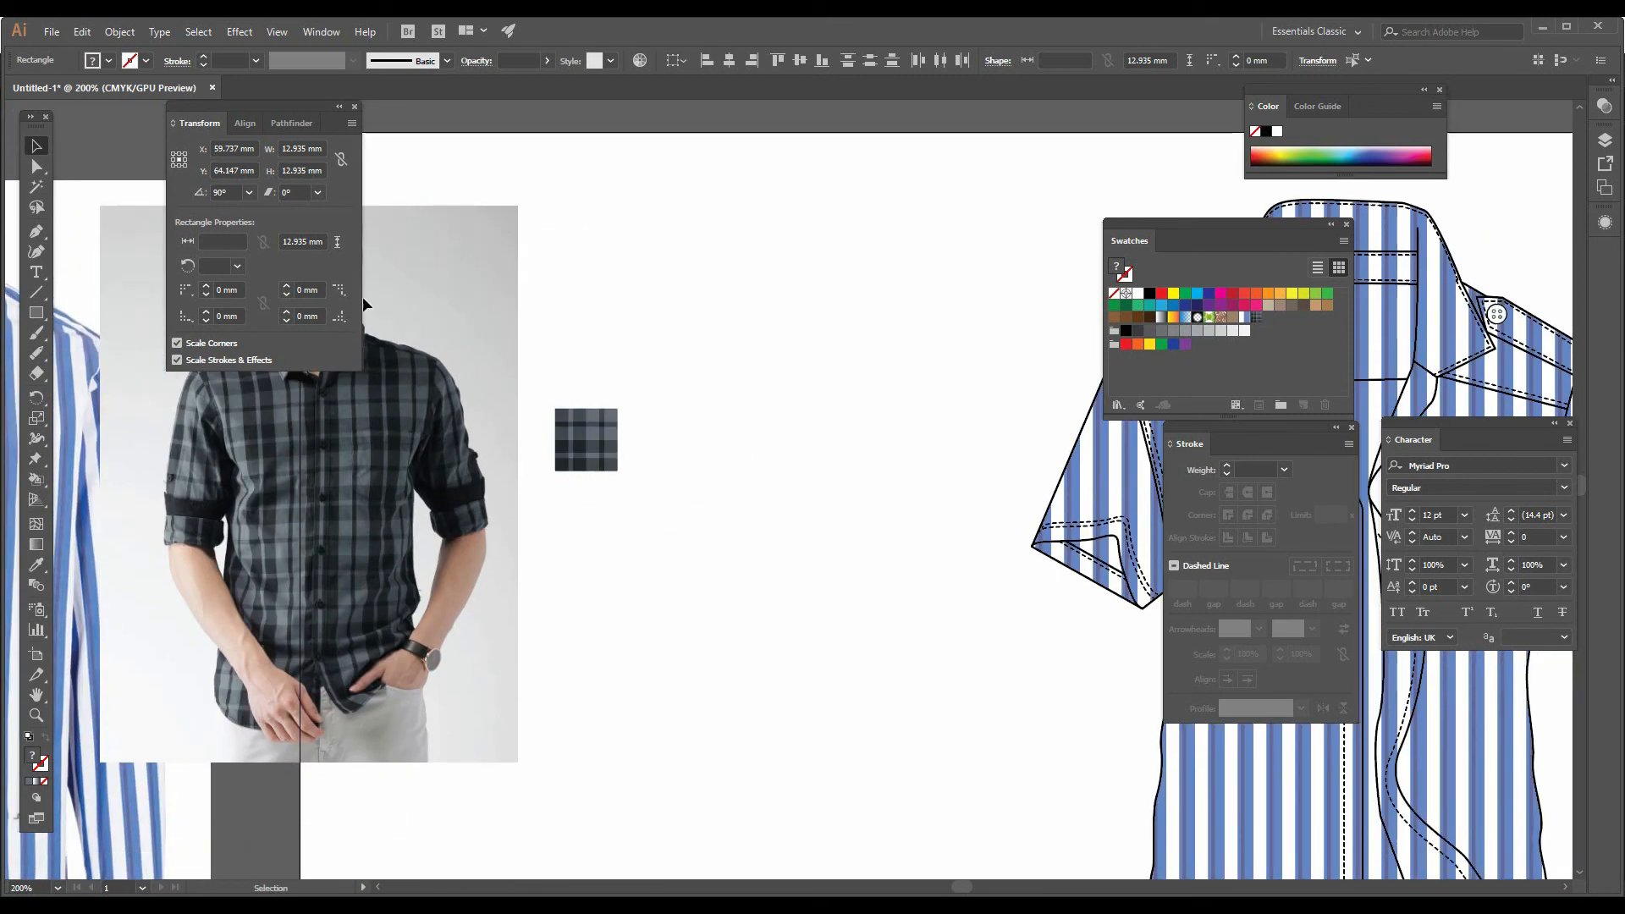
Step: Draw a rectangle about 77 × 113 mm beside the check tile and fill it with the new check pattern swatch
click(36, 313)
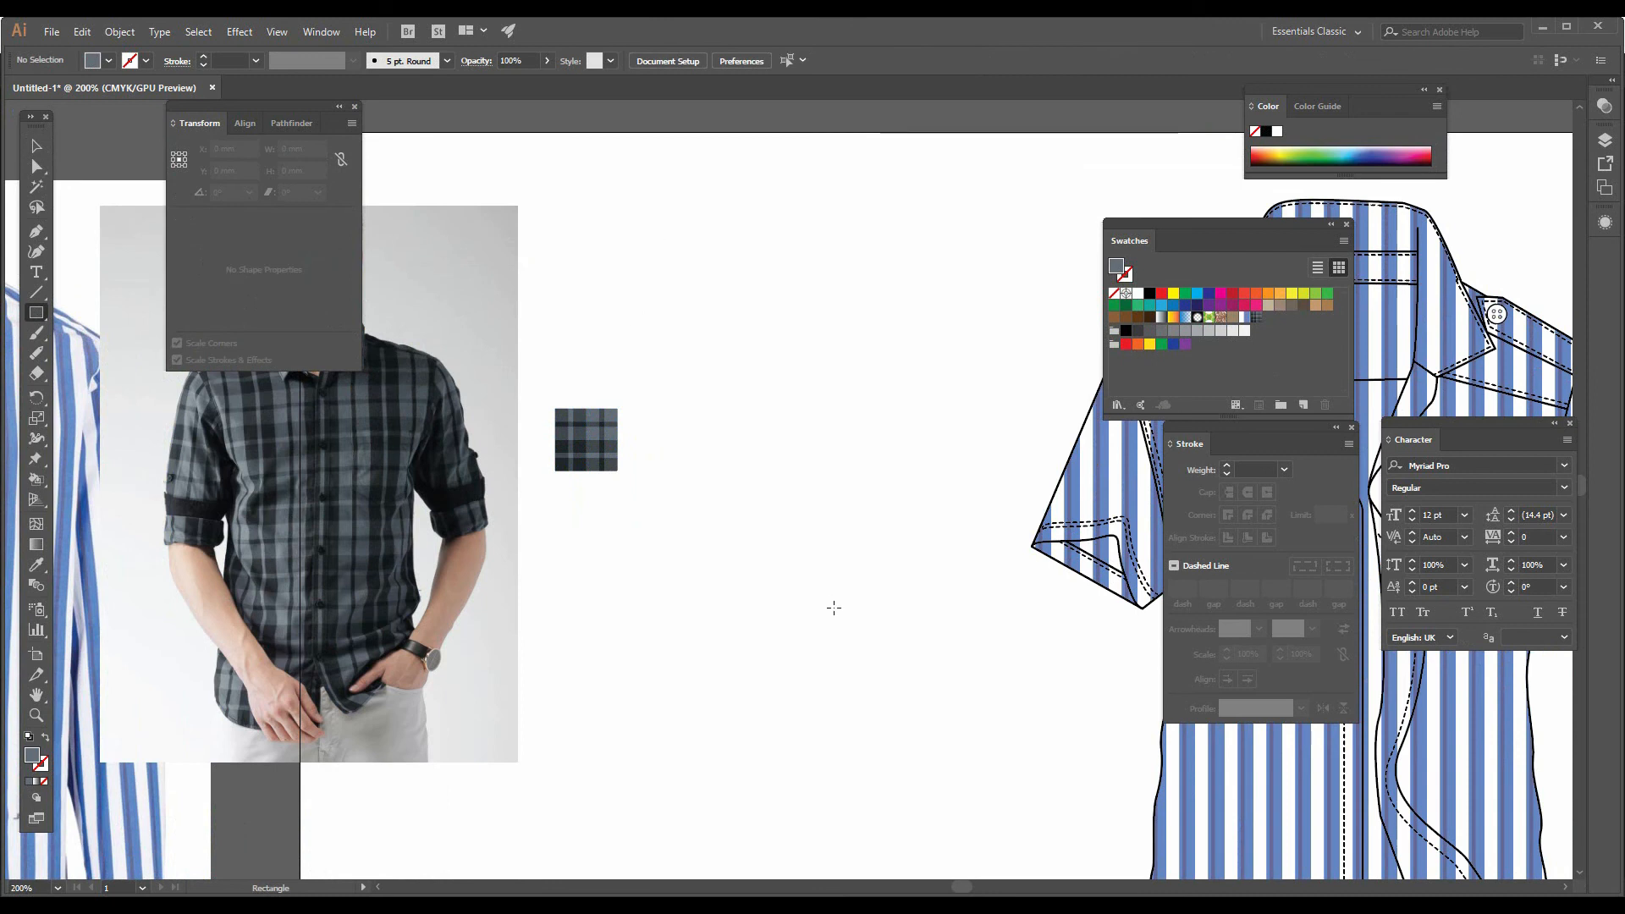
click(836, 614)
click(854, 496)
drag(631, 243, 1001, 783)
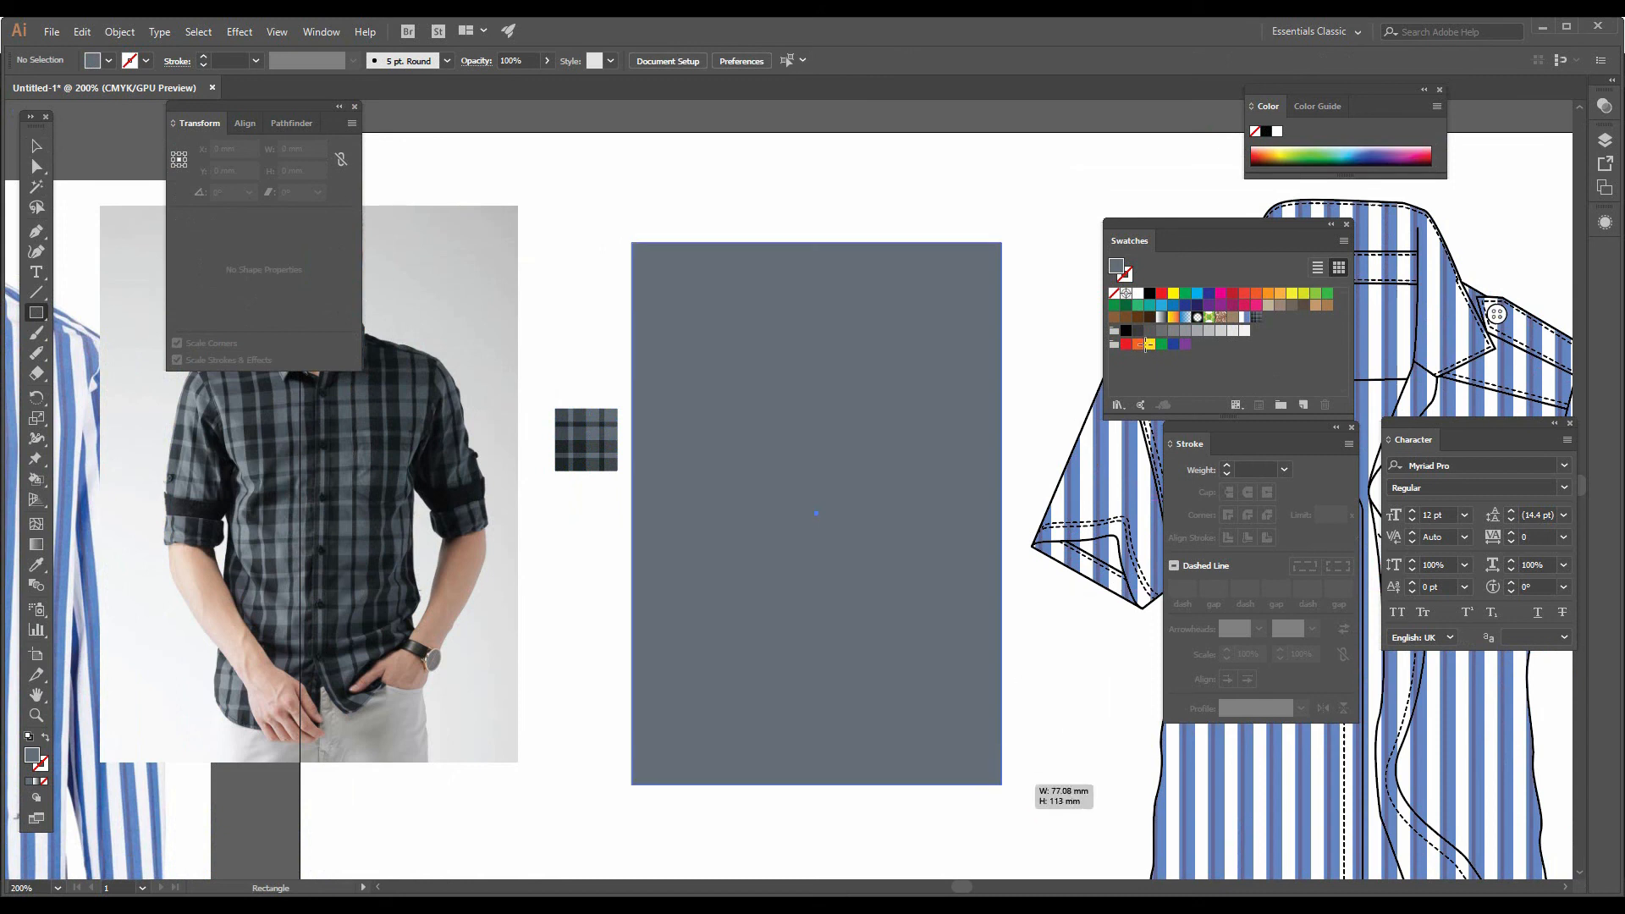
click(1256, 319)
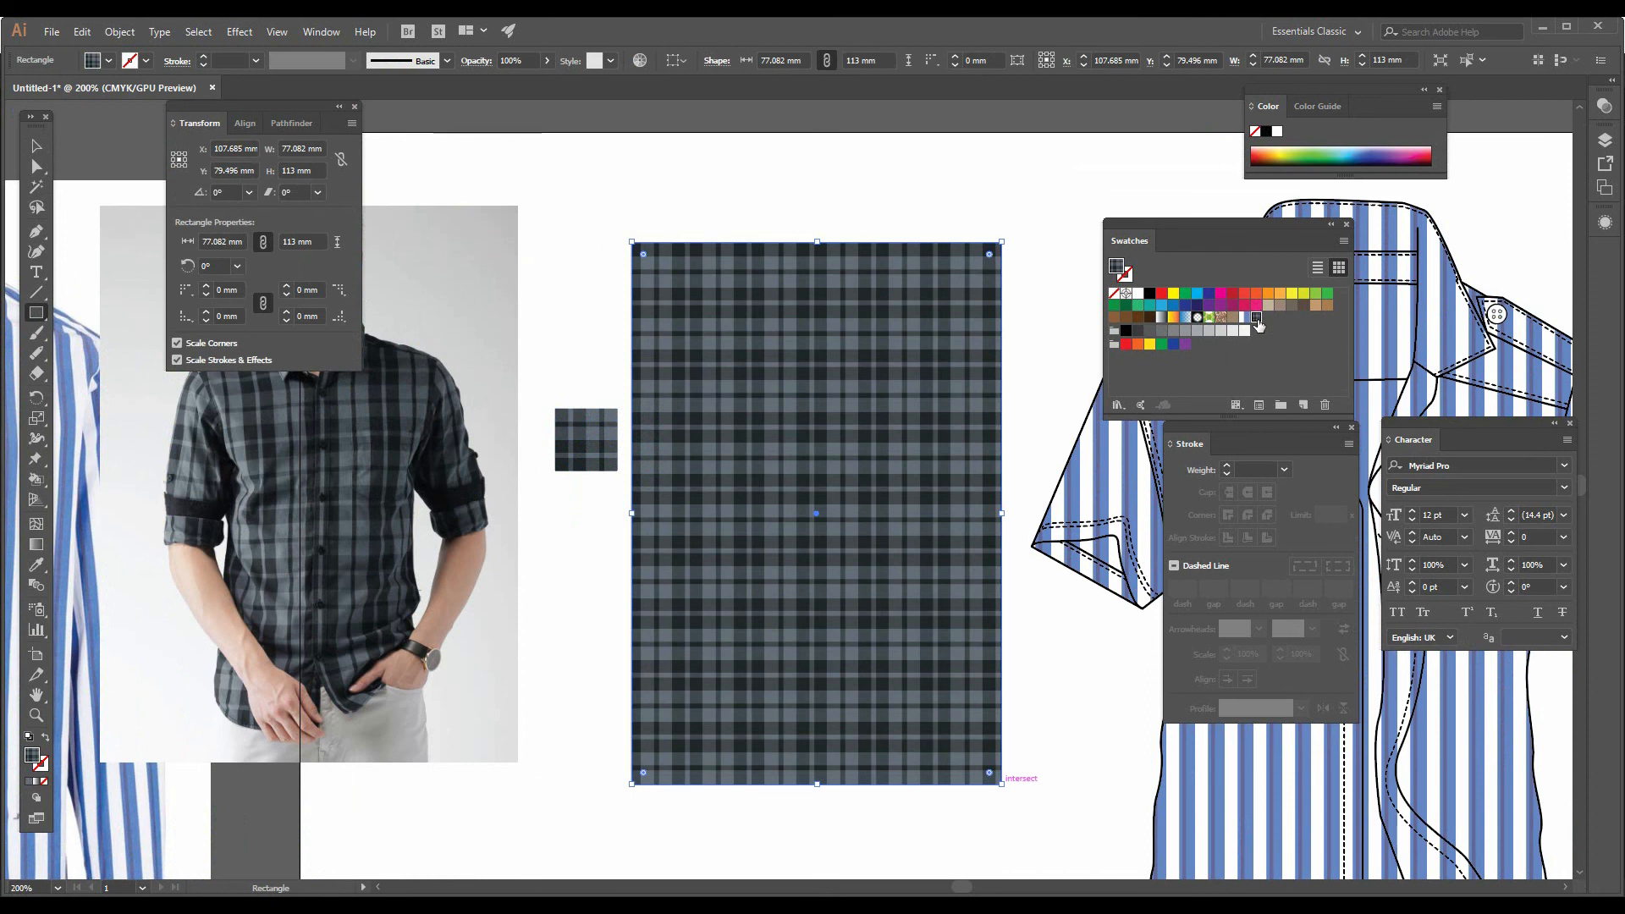
Step: Select the body outline of the flat shirt drawing and replace its blue stripe fill with the grey check pattern
key(space)
drag(957, 482, 443, 425)
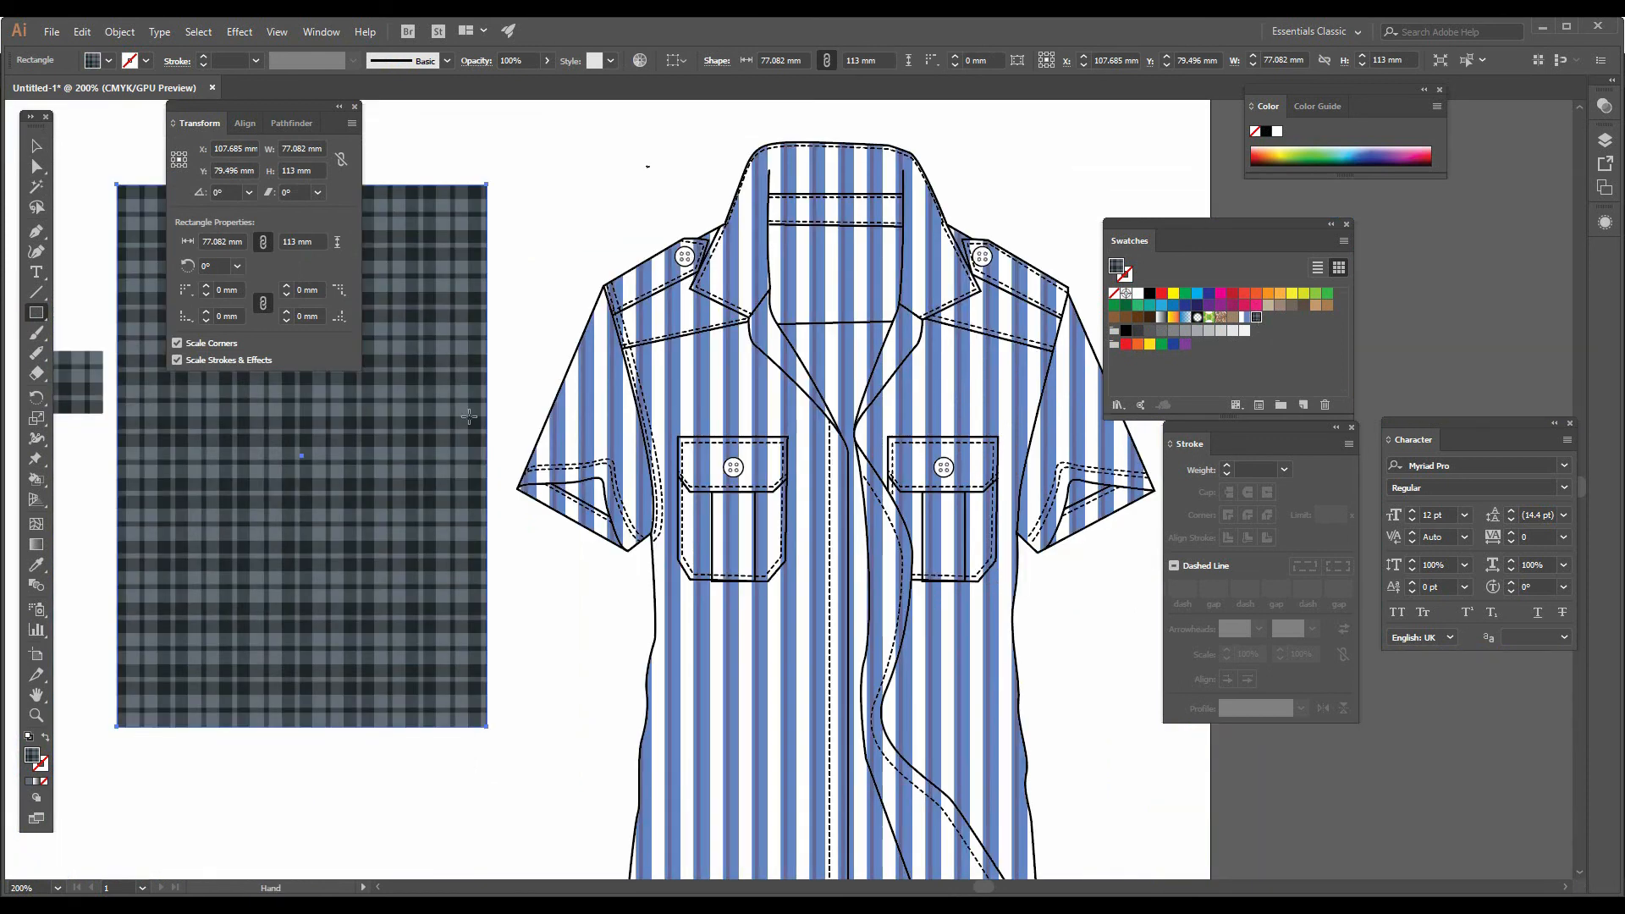
key(a)
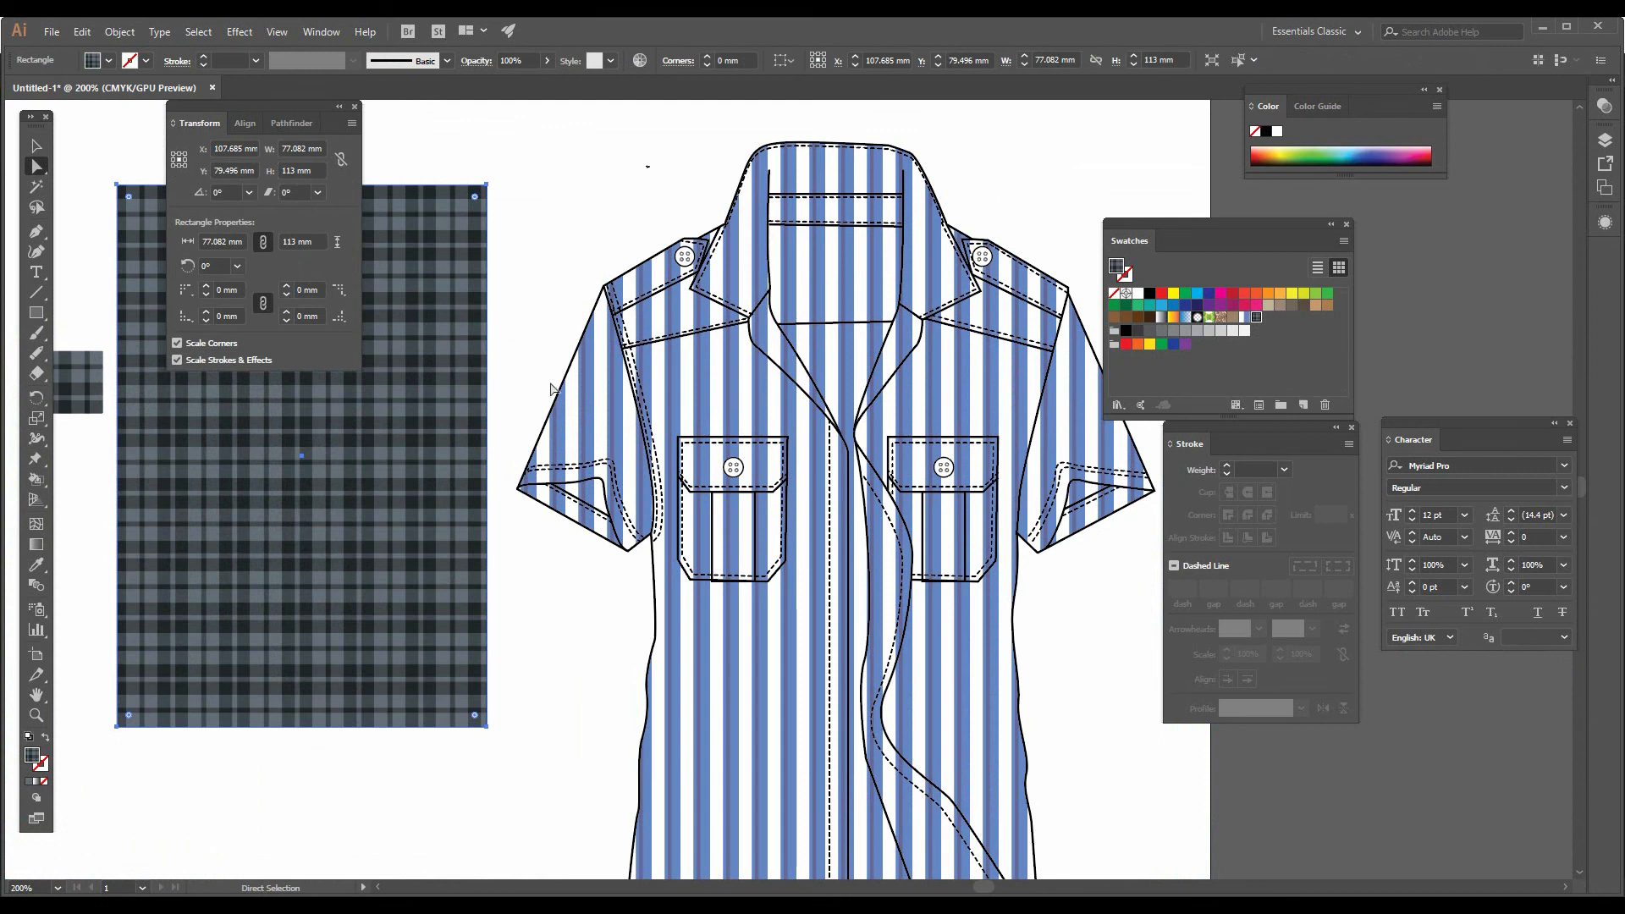
click(561, 391)
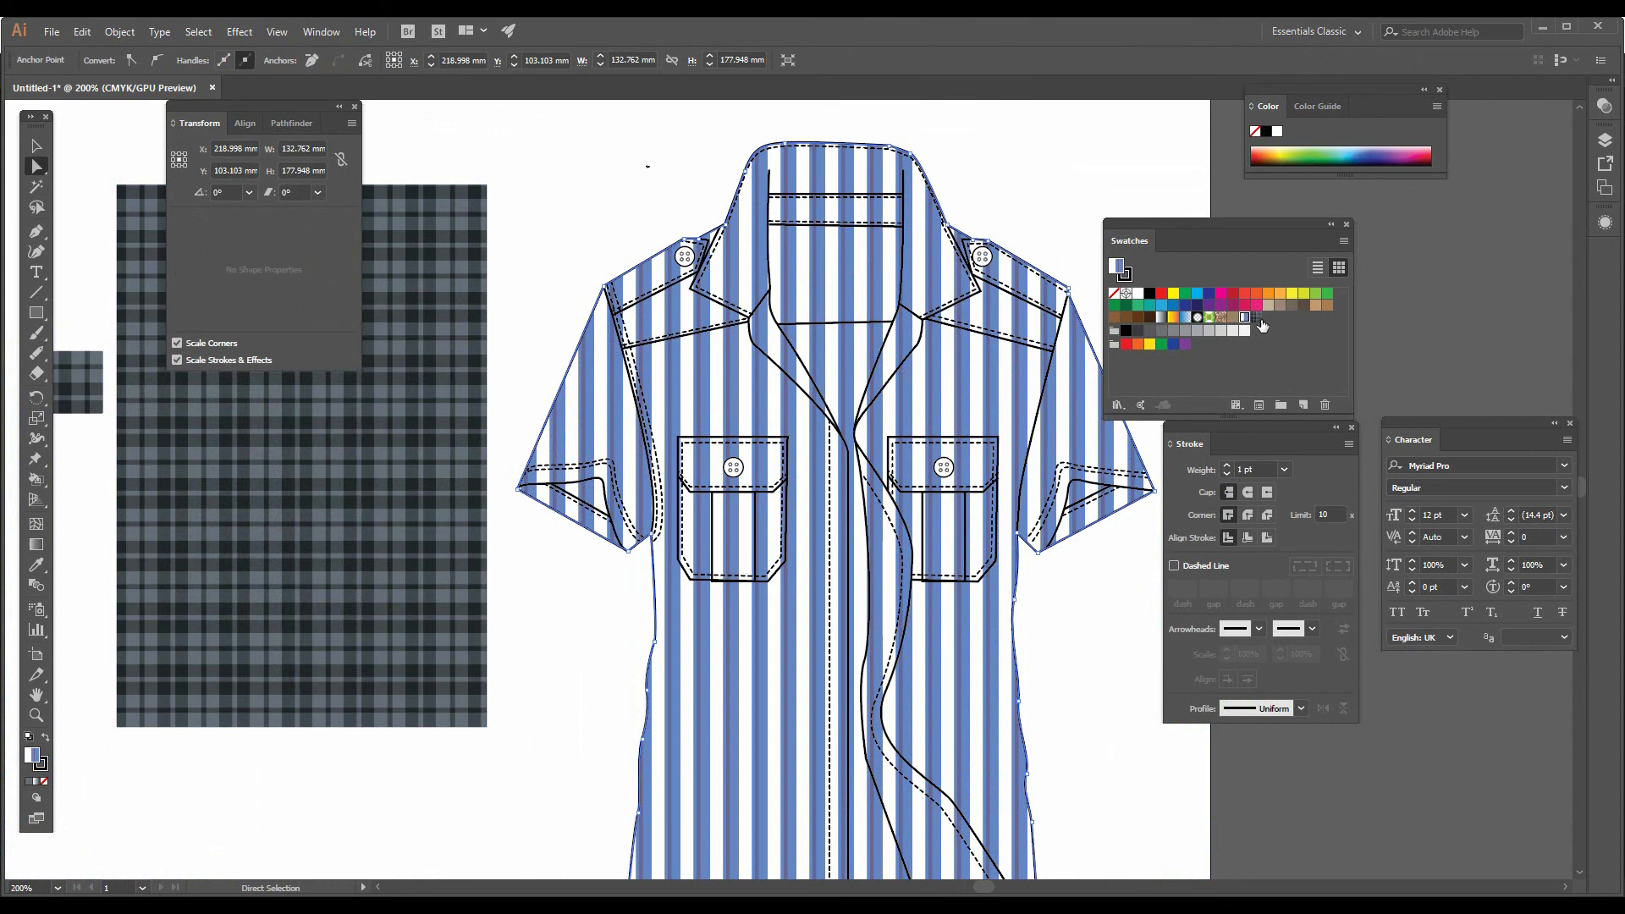
drag(1262, 325, 1261, 324)
click(1259, 320)
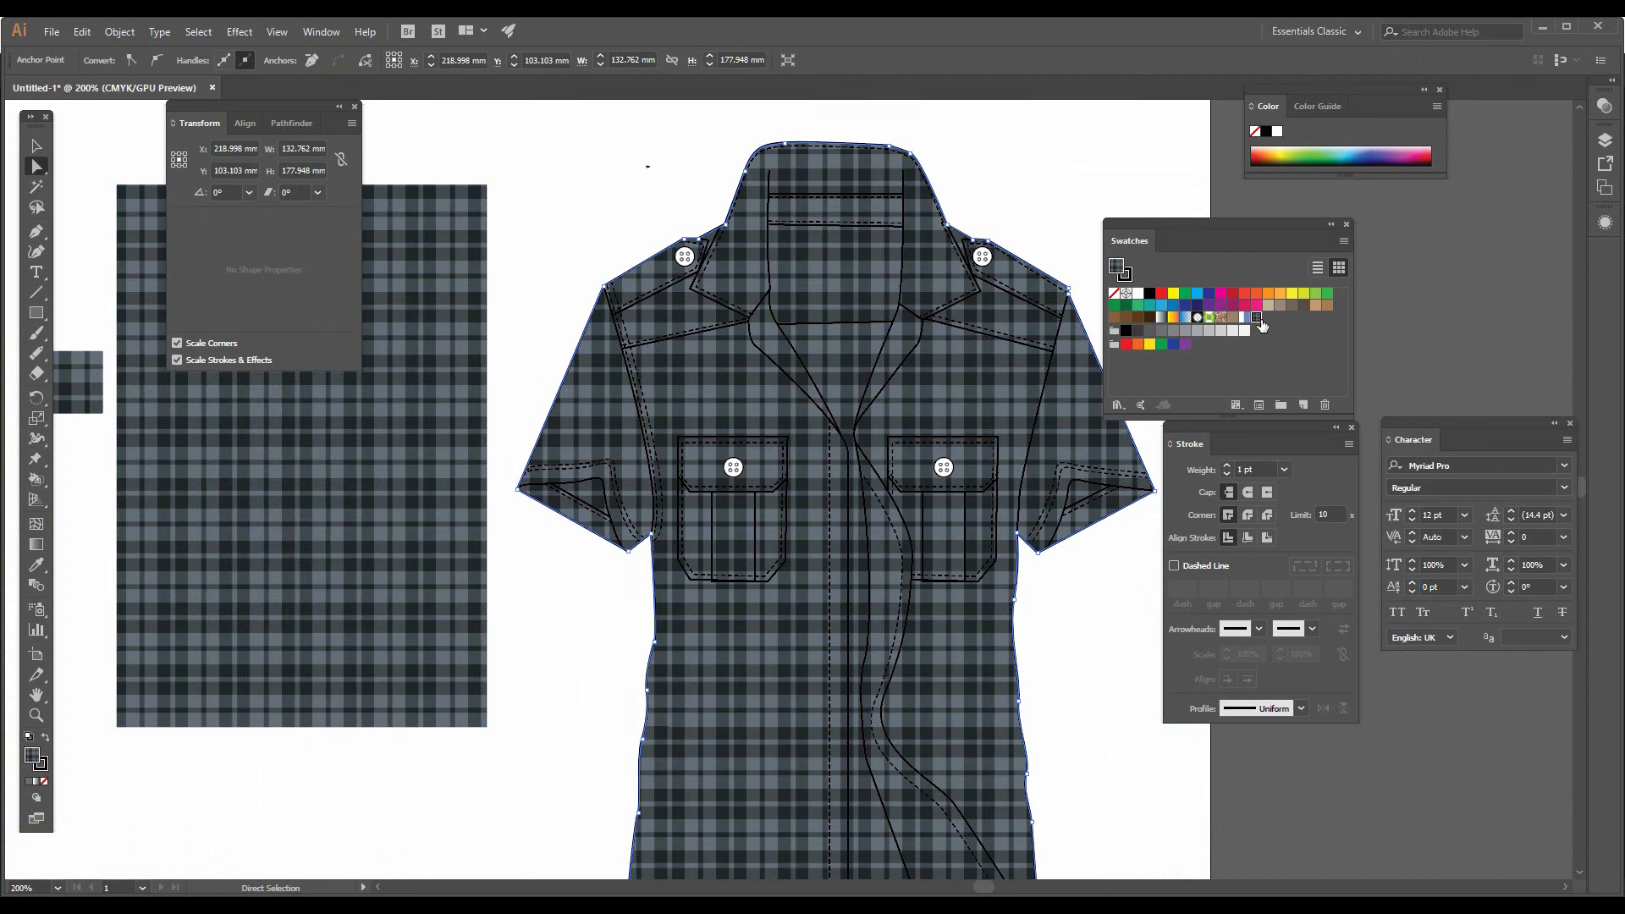
click(608, 230)
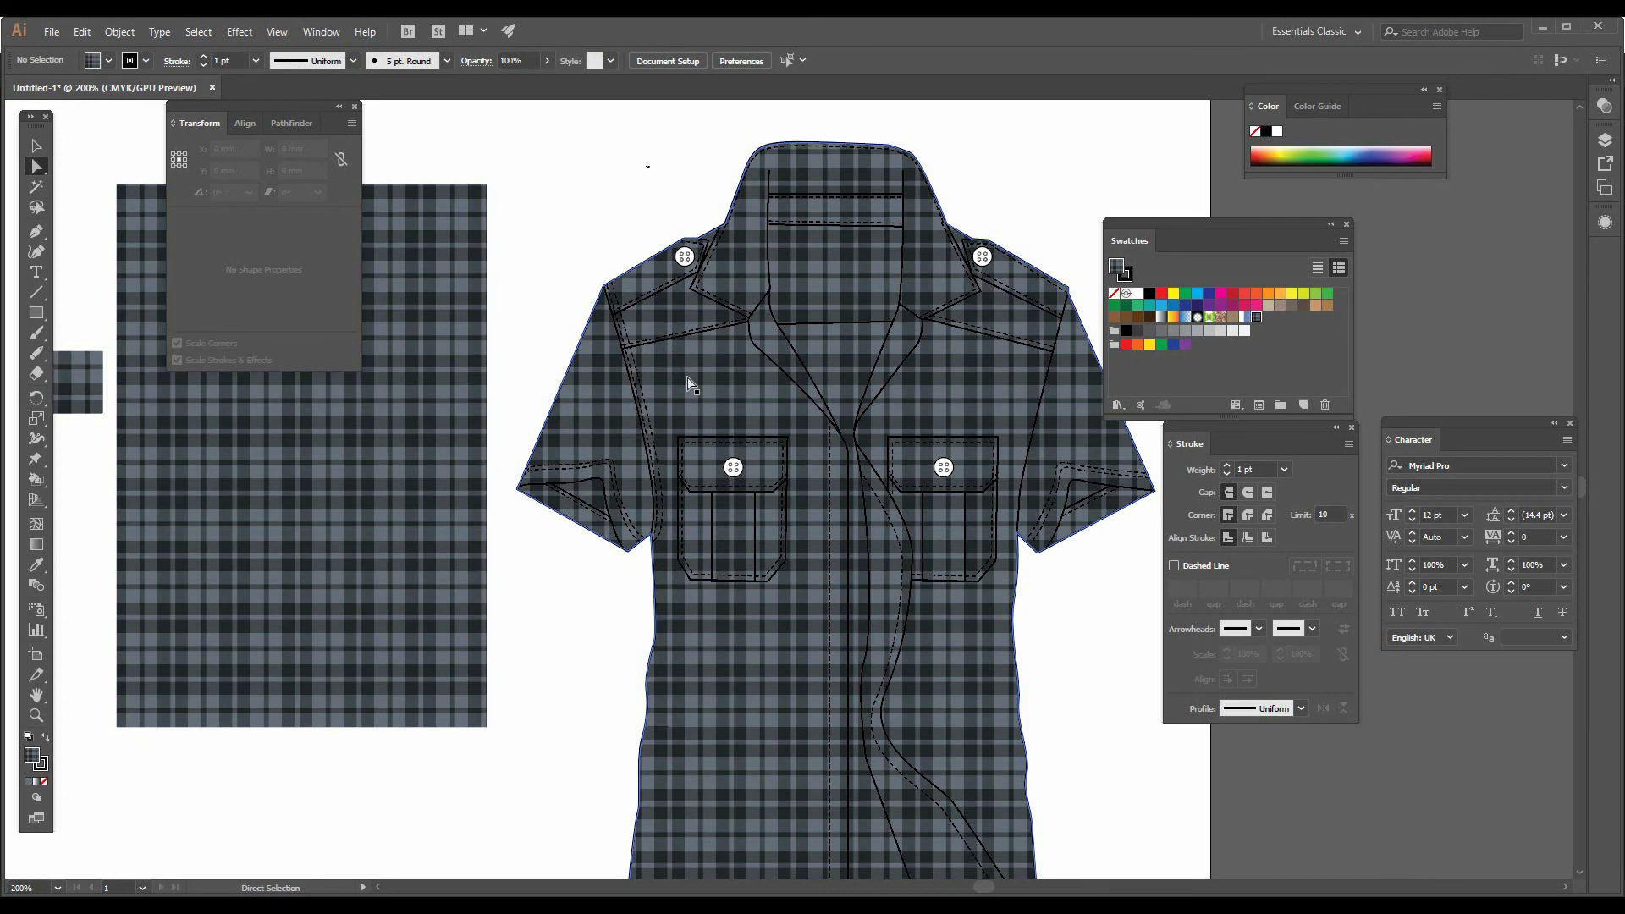
Step: Select all paths sharing the shoulder seam line's stroke color and change their stroke to light grey
click(705, 338)
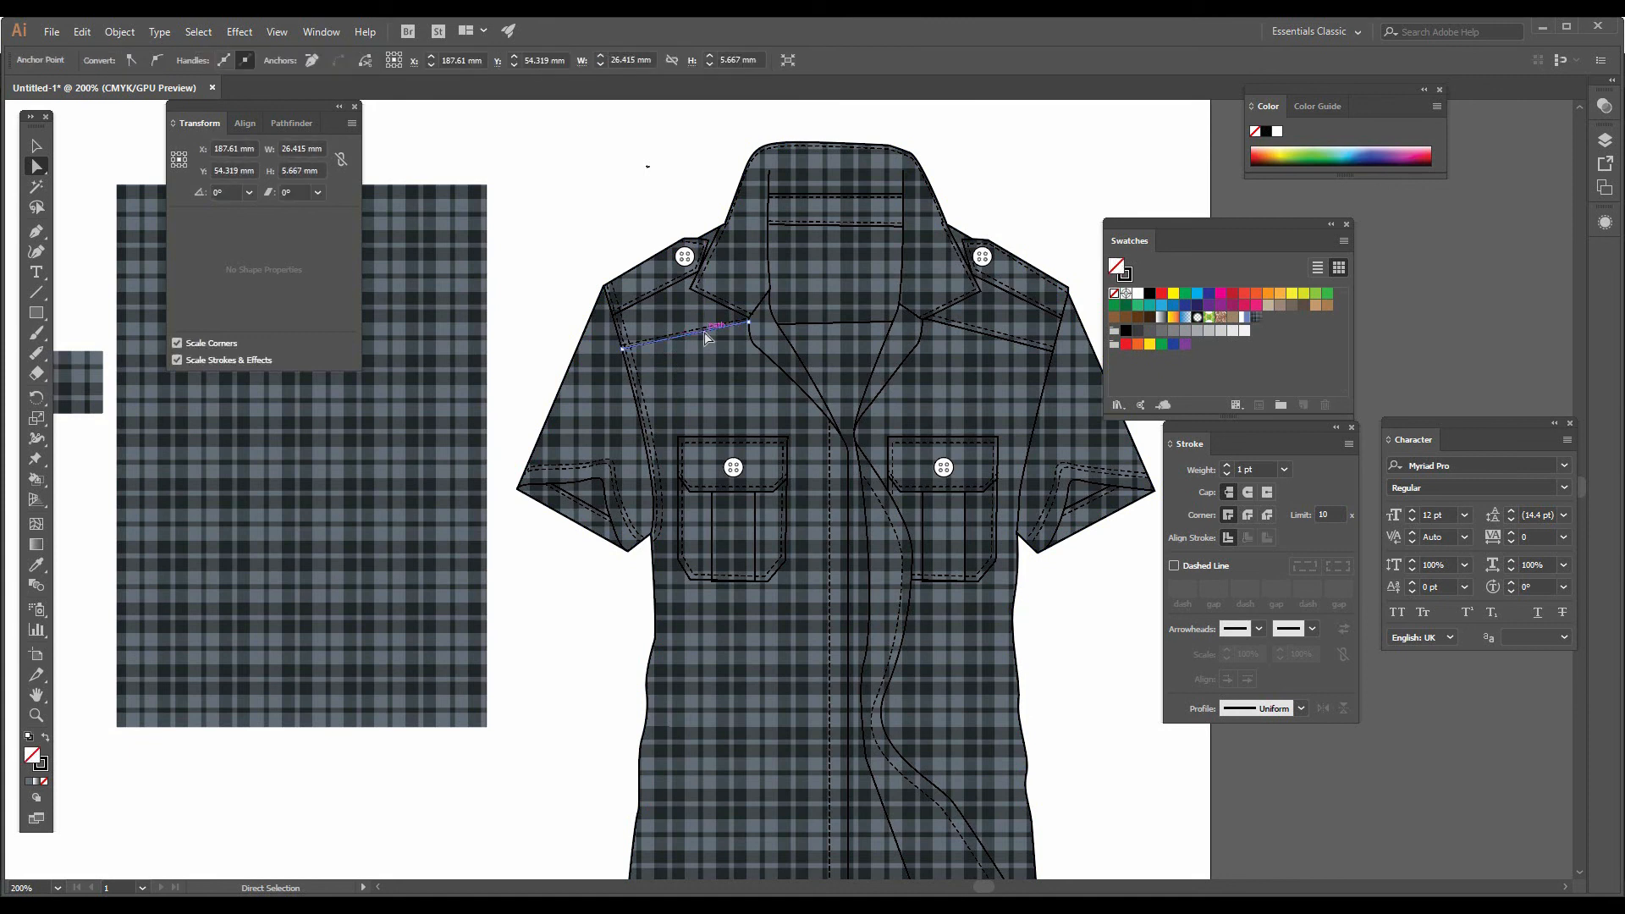
click(196, 38)
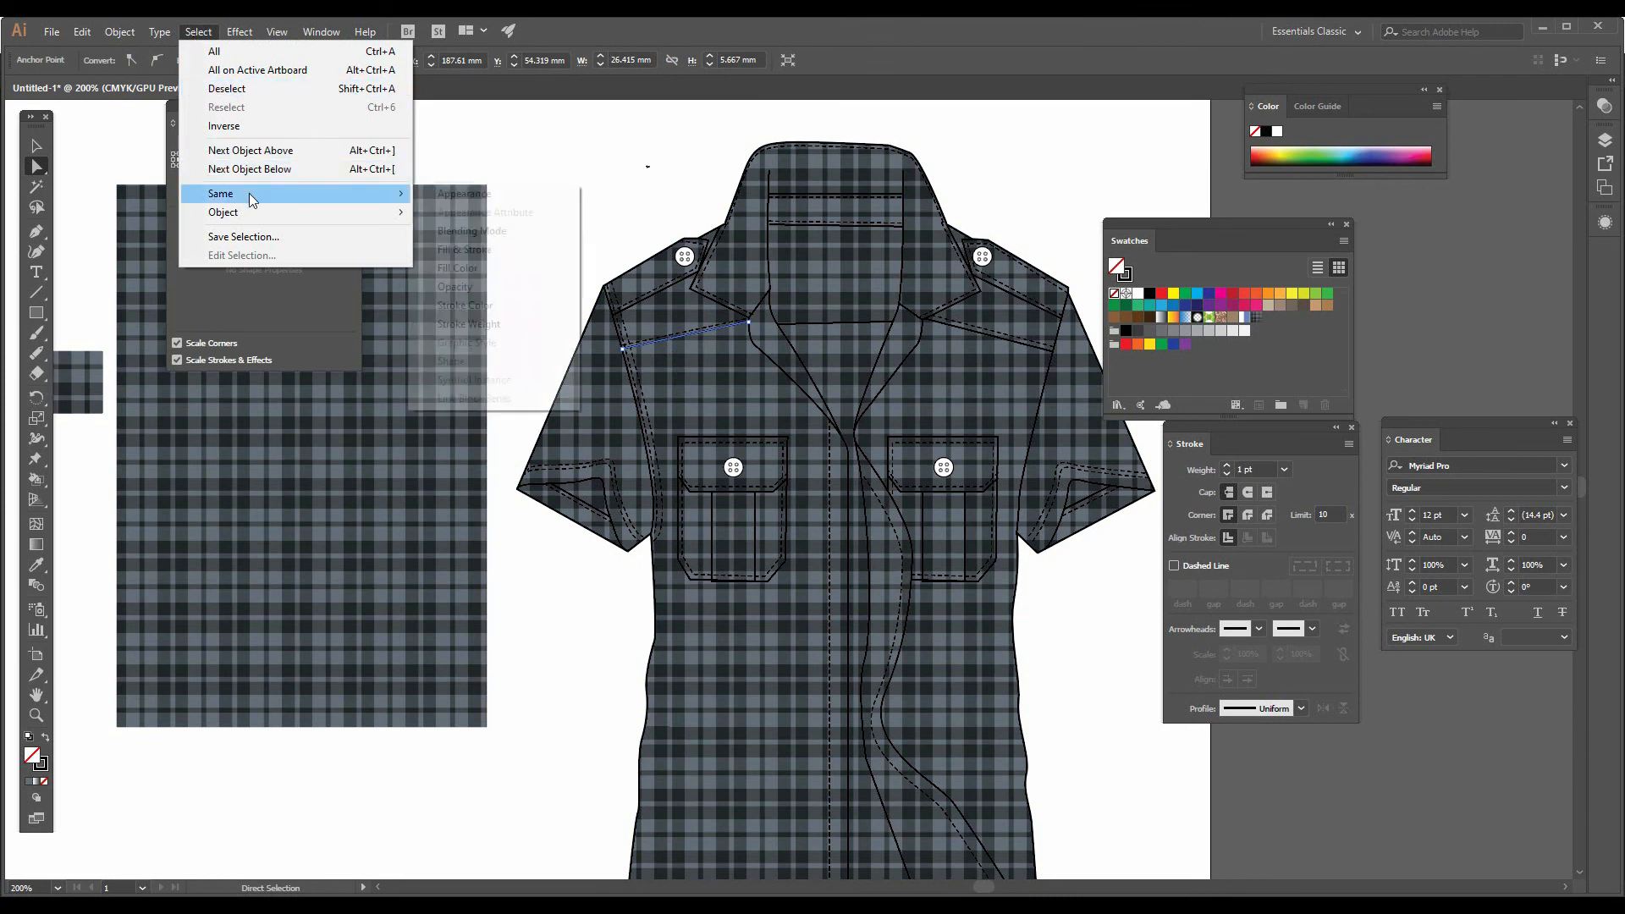
mouse_move(394, 194)
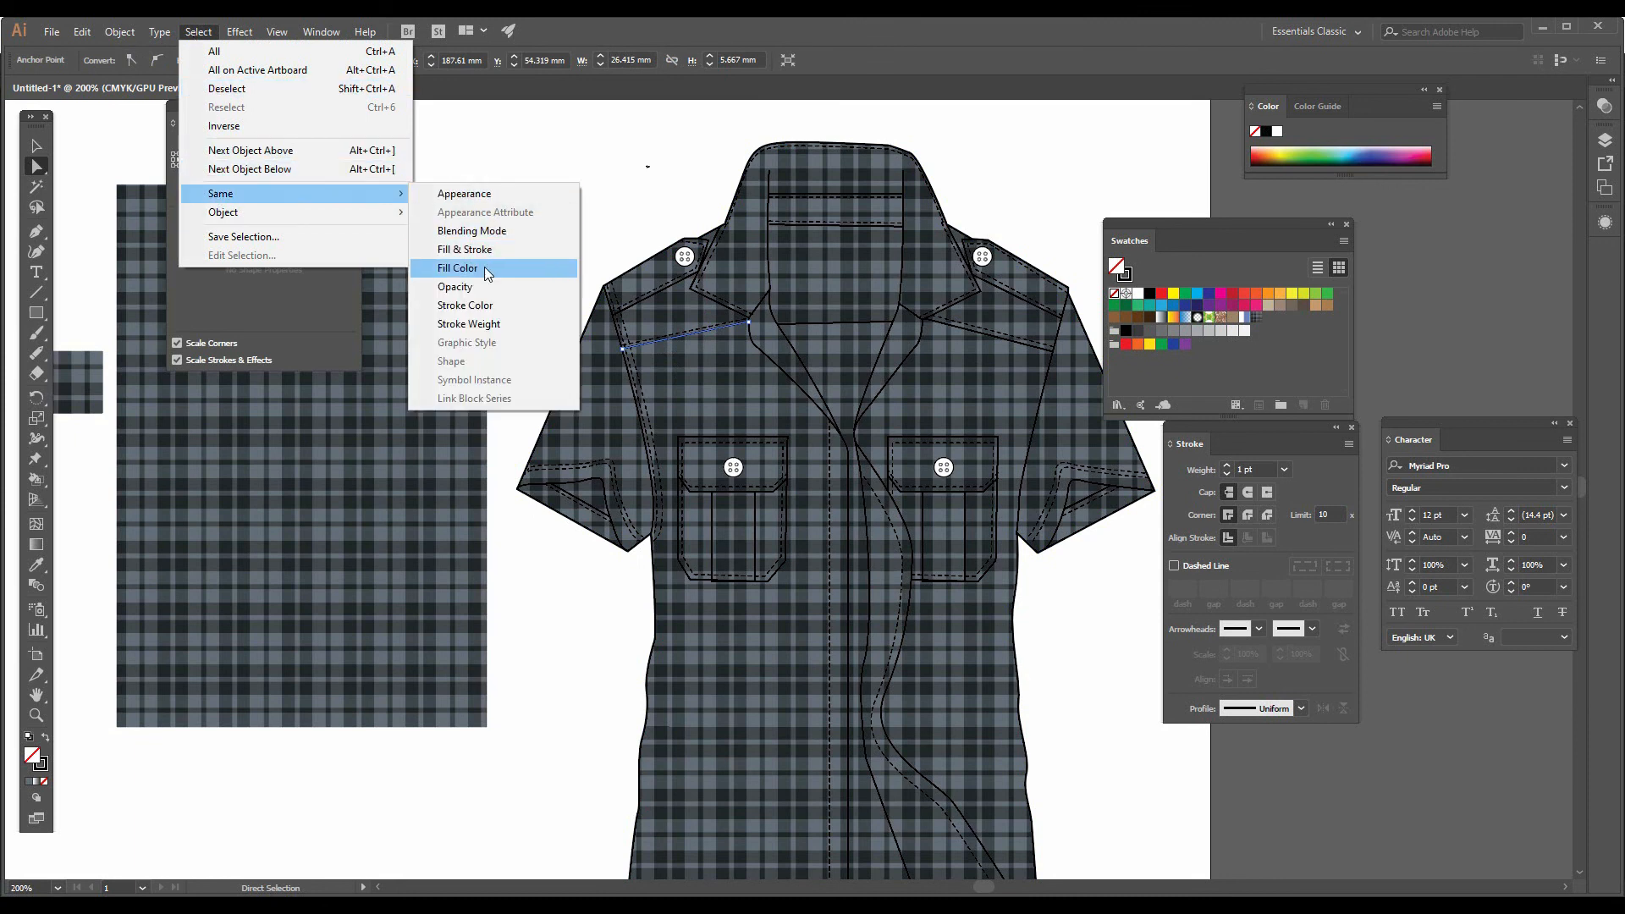
click(496, 309)
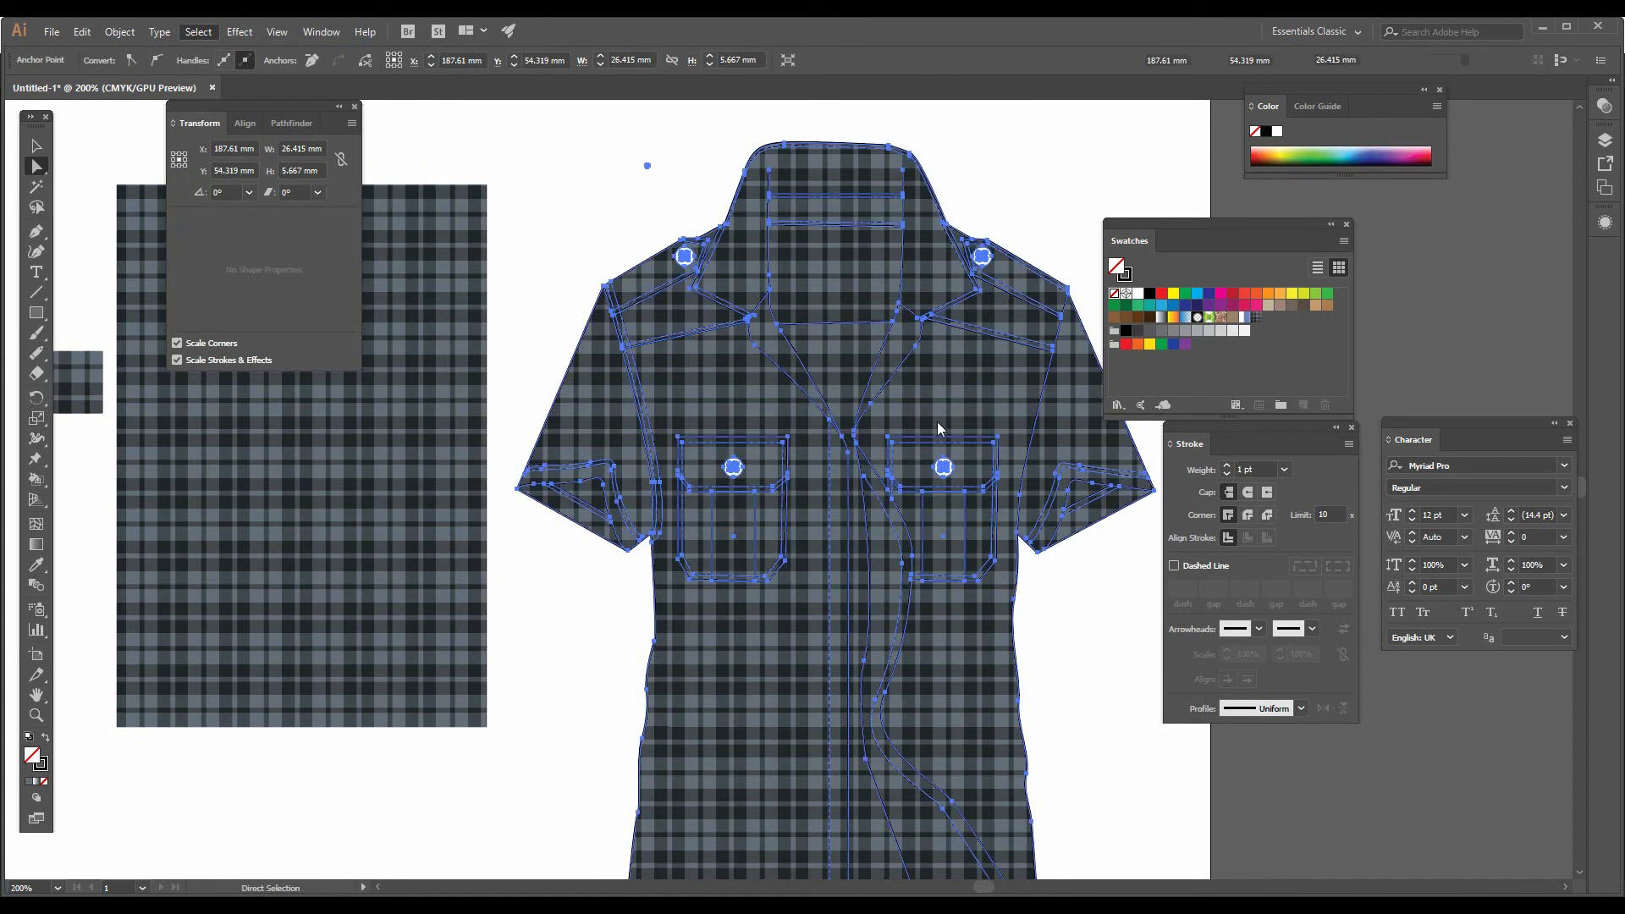
click(44, 765)
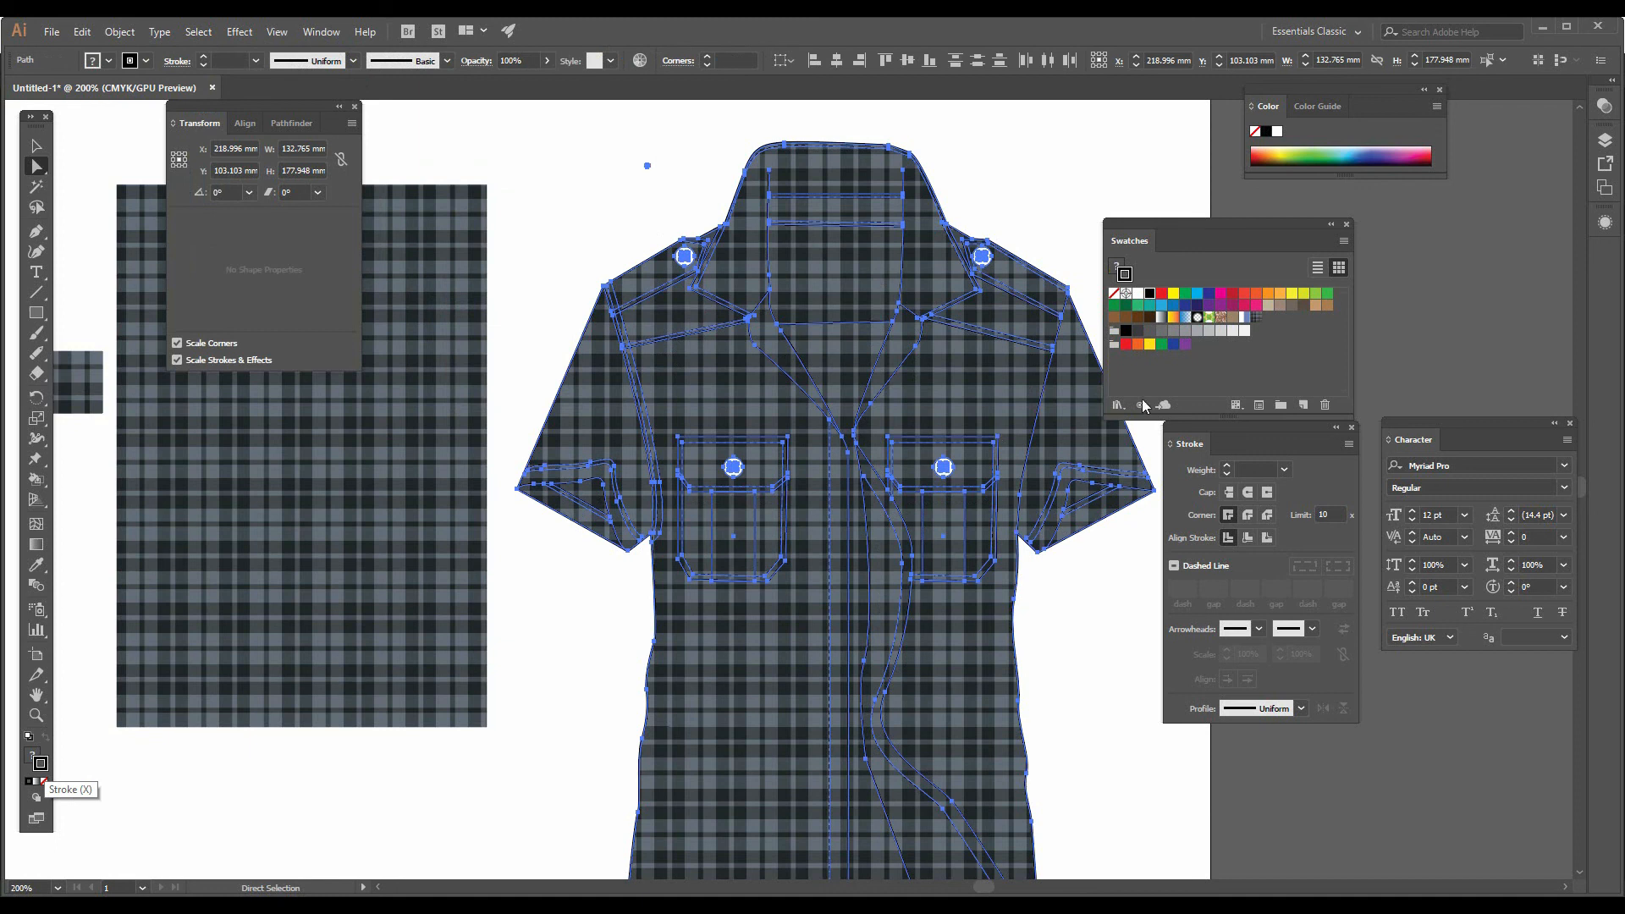
click(1208, 330)
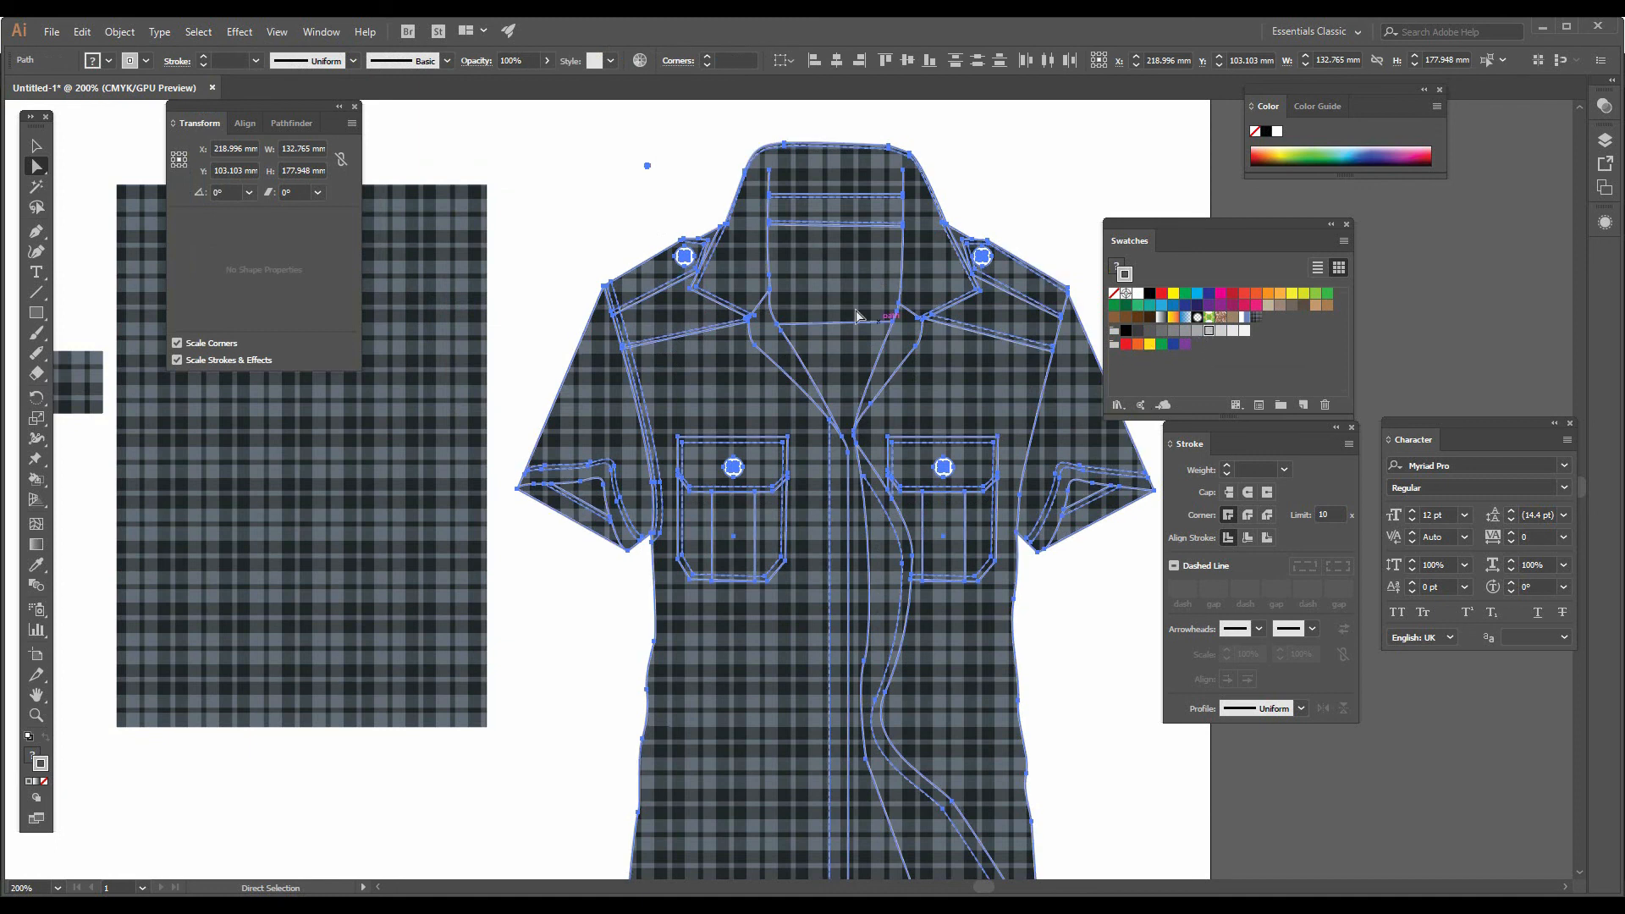
click(613, 209)
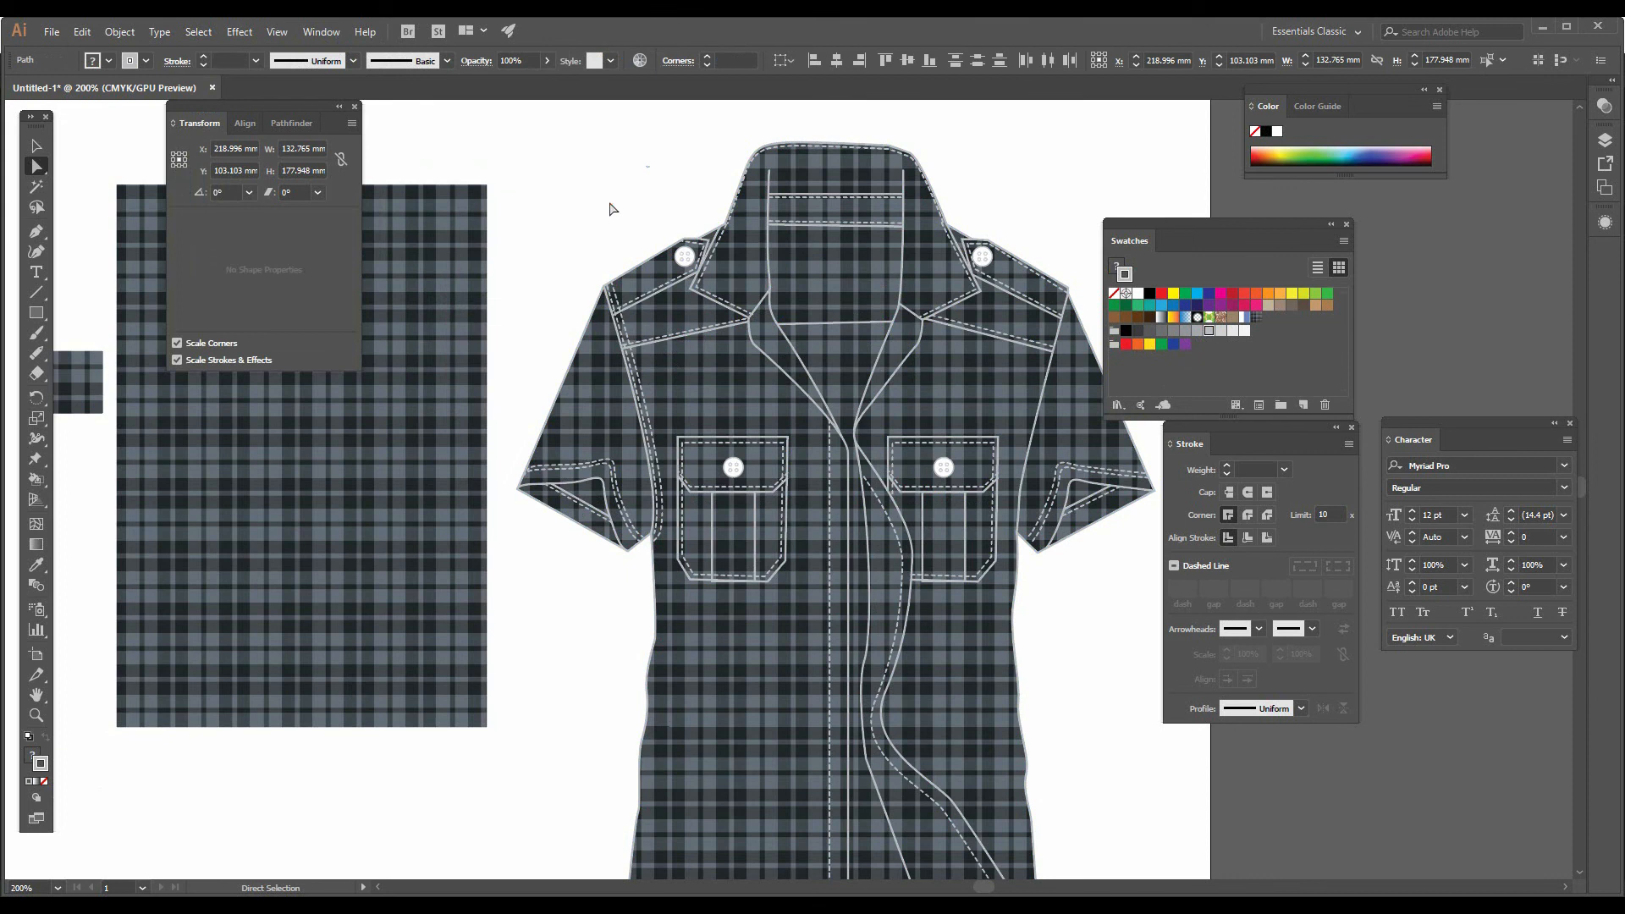
key(v)
key(ctrl+minus)
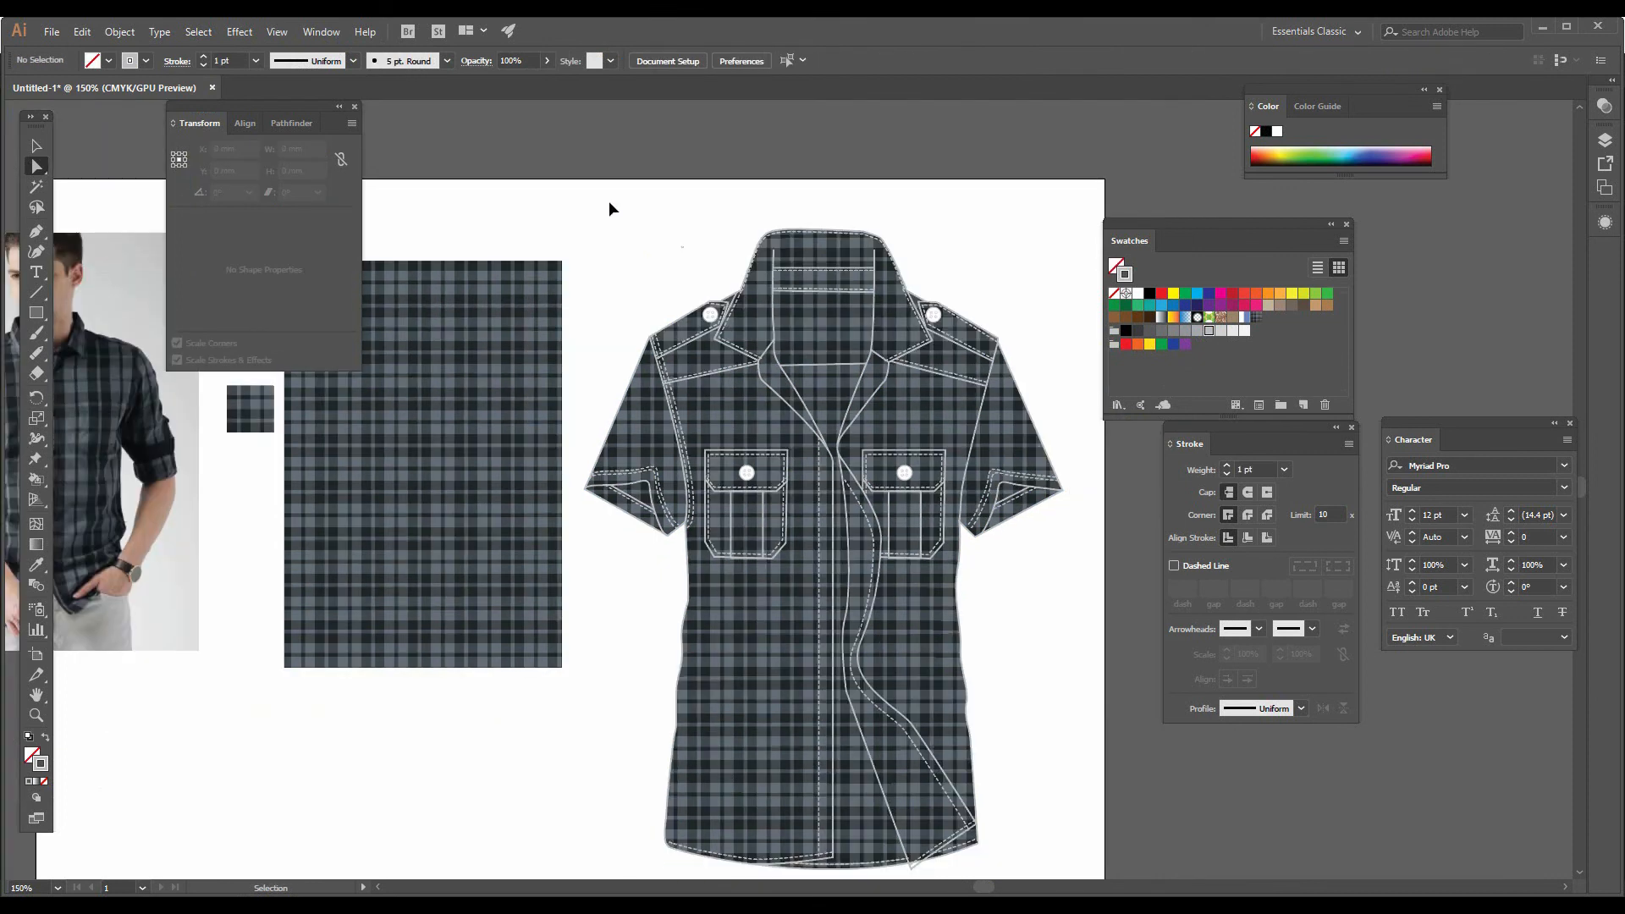
key(ctrl+minus)
key(ctrl+equal)
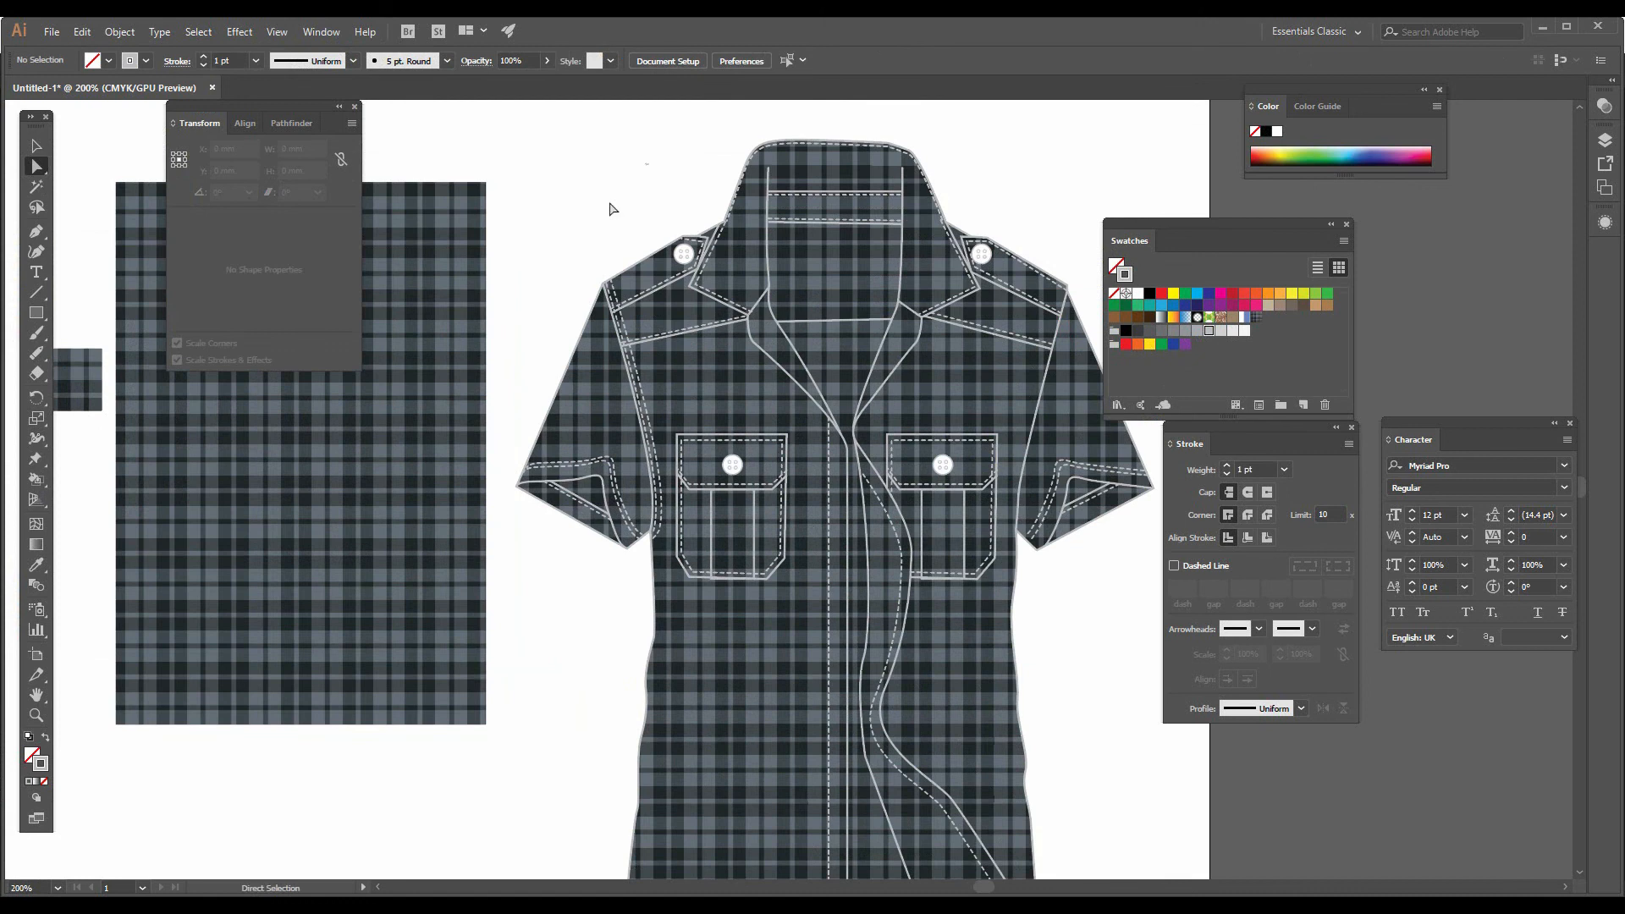
scroll(597, 271, down, 2)
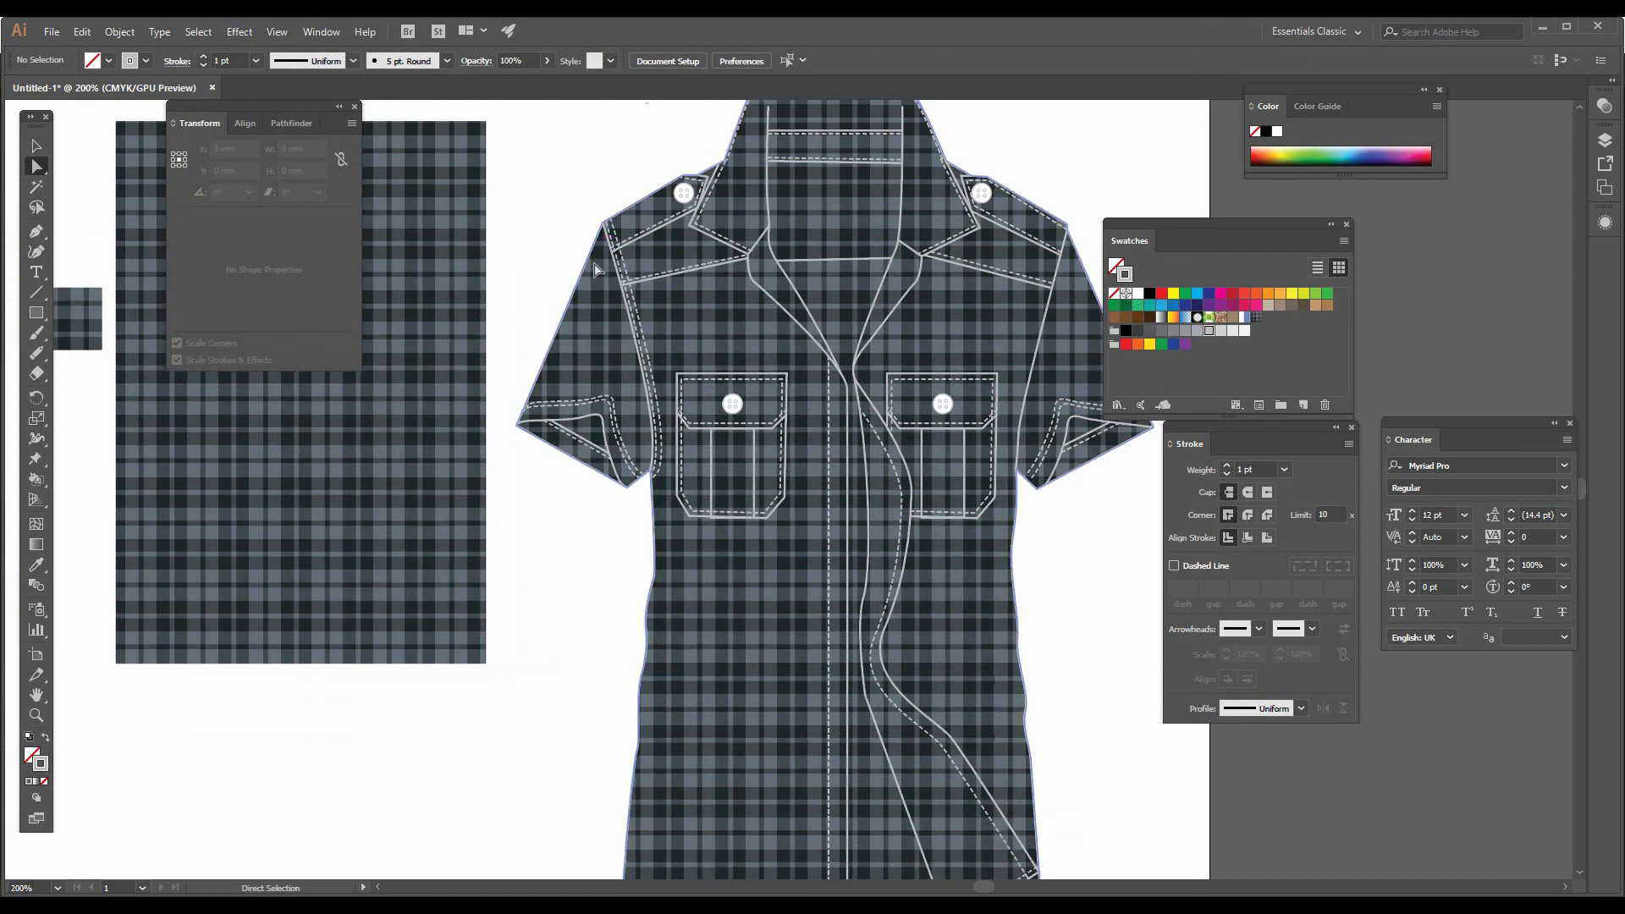